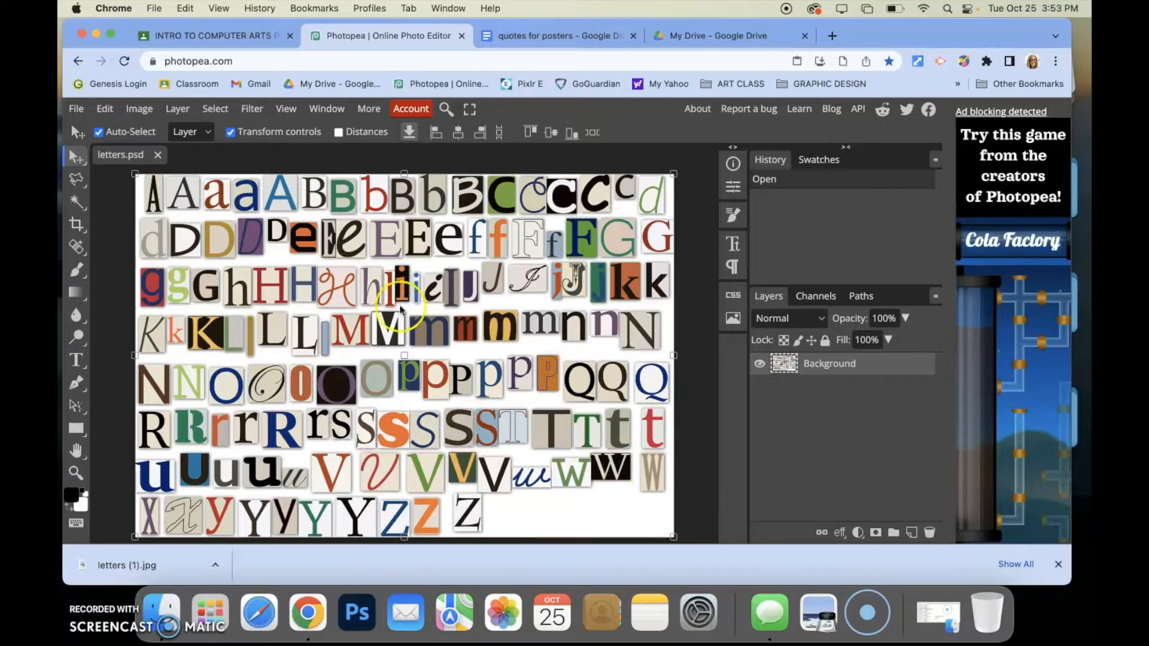
Start a new project and name it ransom
{"action": "left_click", "coordinate": [76, 108]}
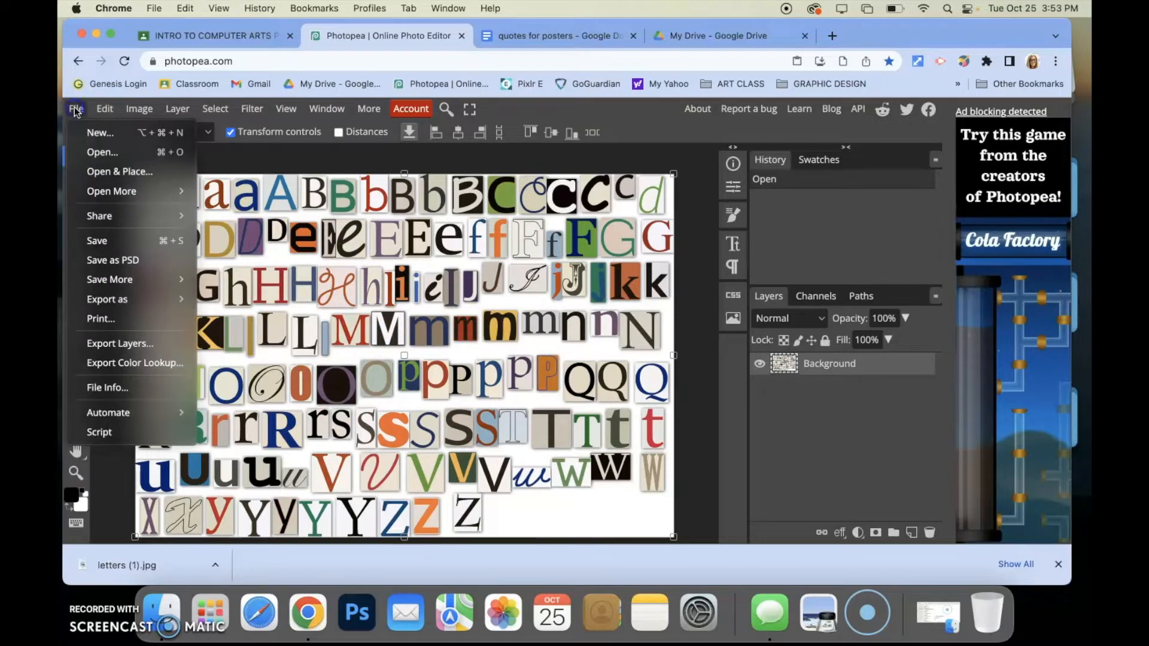
{"action": "left_click", "coordinate": [91, 134]}
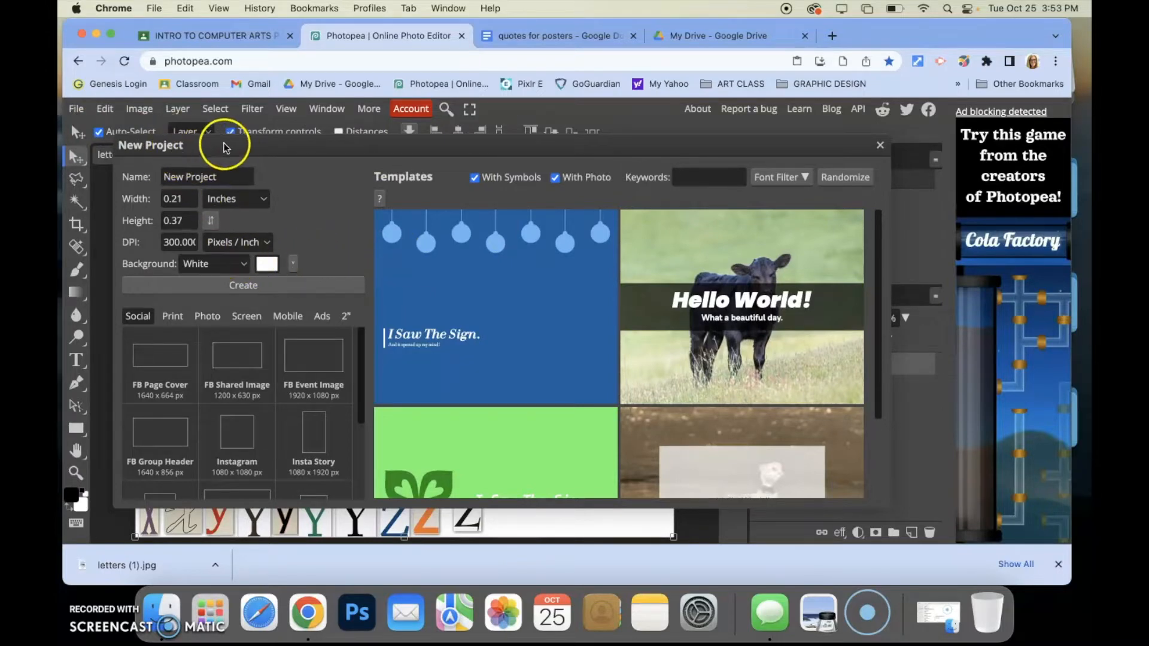
{"action": "left_click_drag", "start_coordinate": [226, 174], "coordinate": [146, 174]}
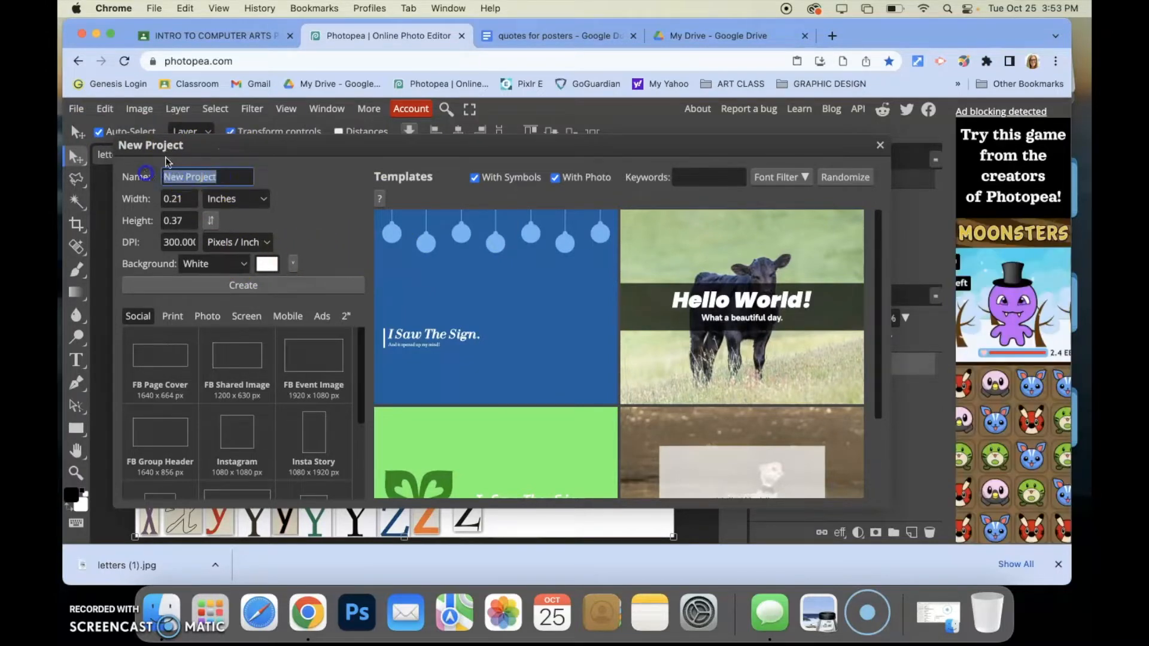
{"action": "type", "text": "ransom"}
Set the new canvas width to 10 and height to 8 inches
{"action": "left_click", "coordinate": [185, 202]}
{"action": "double_click", "coordinate": [185, 202]}
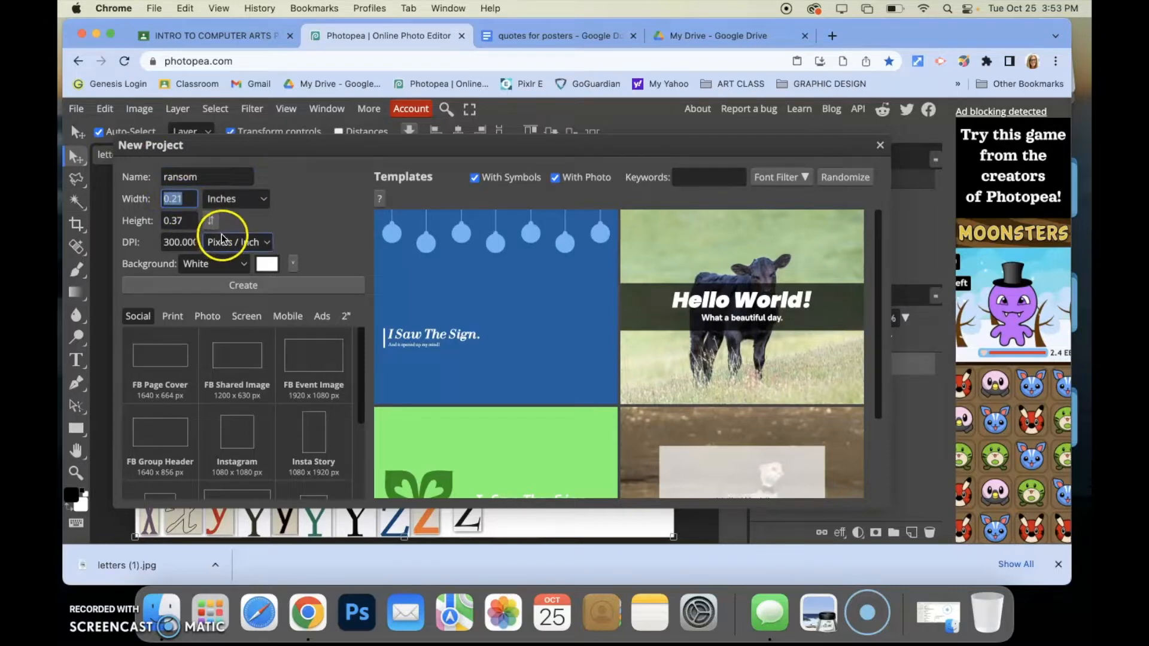
{"action": "type", "text": "10"}
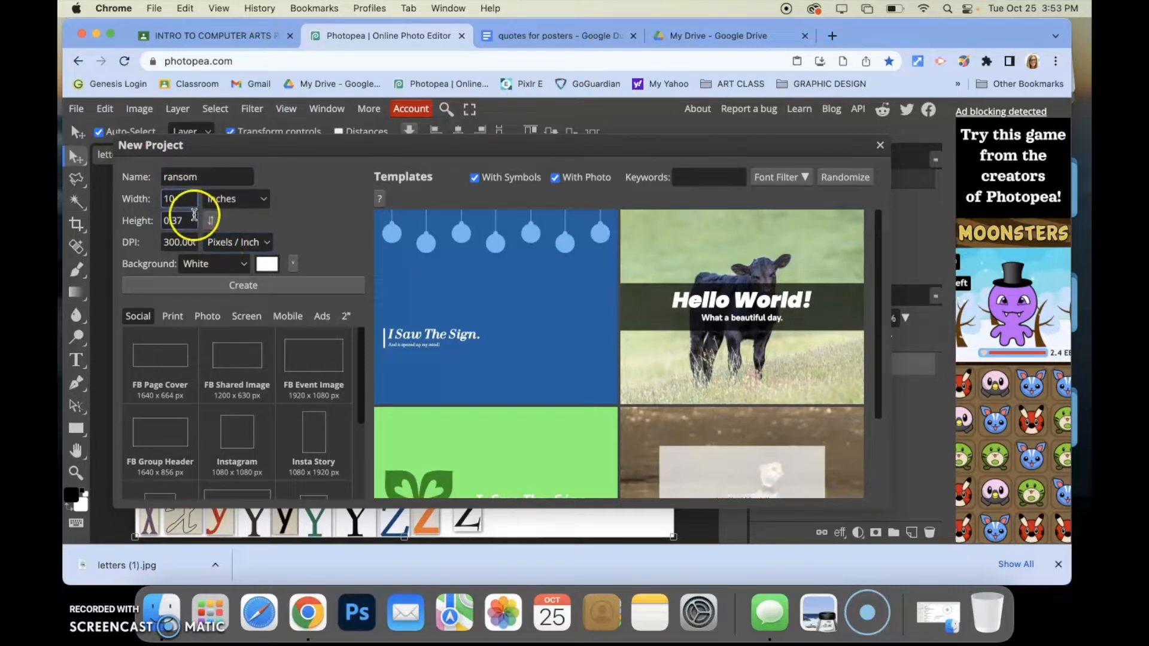
{"action": "key", "text": "Tab"}
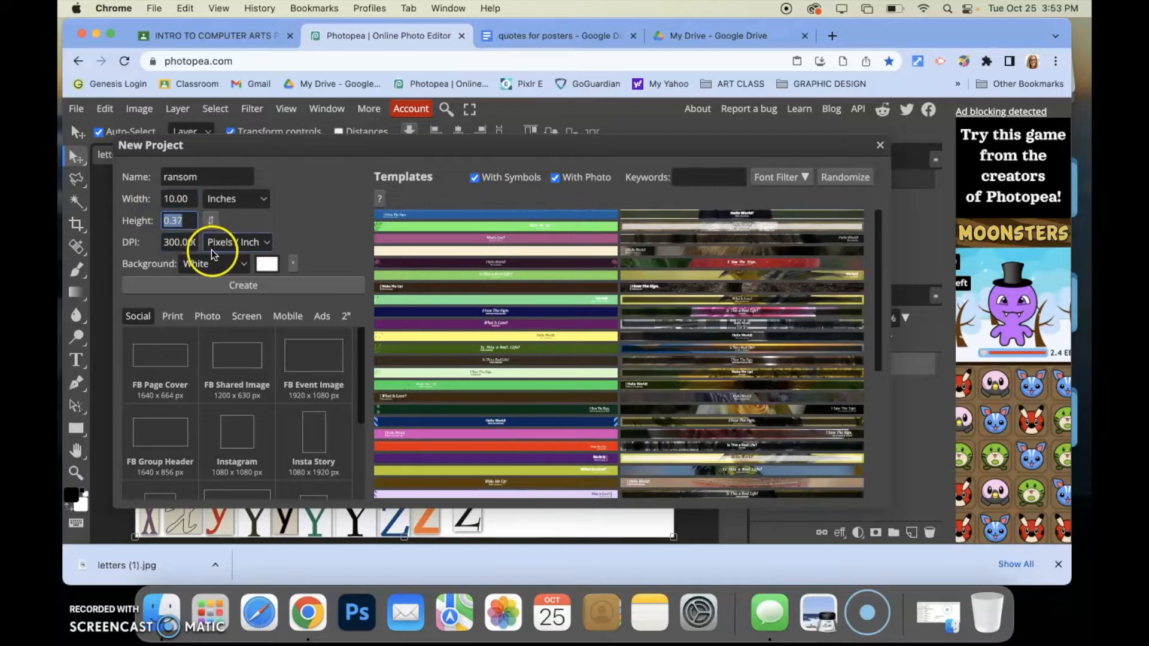
{"action": "type", "text": "8"}
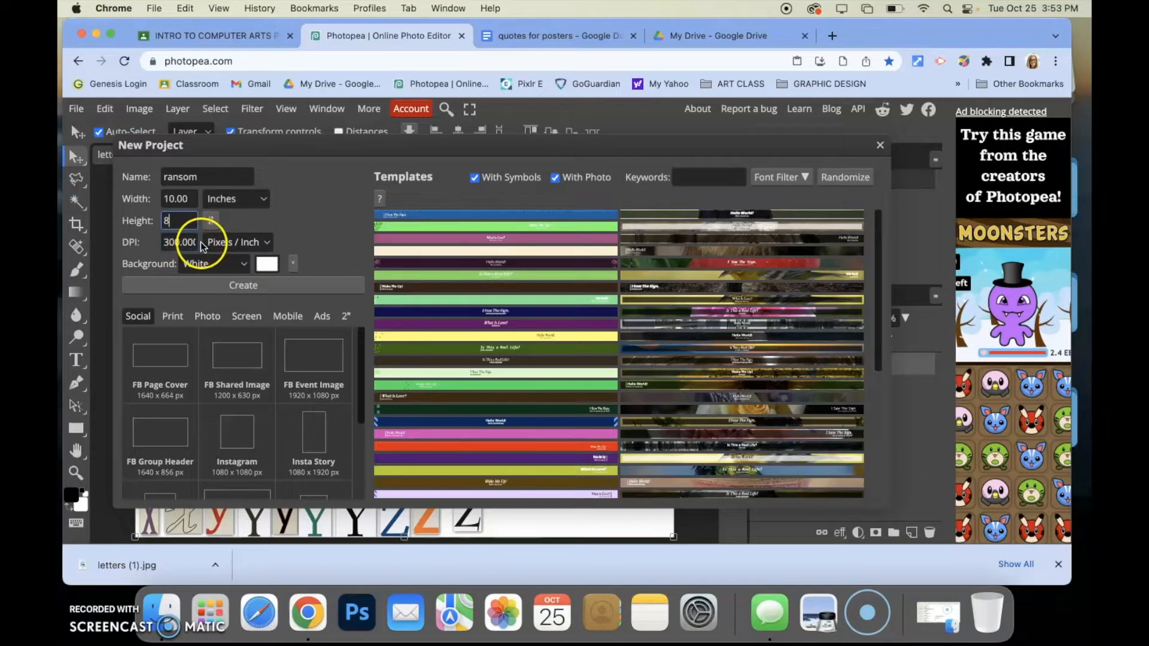
Switch the size units to pixels and create the ransom document
{"action": "left_click", "coordinate": [213, 200]}
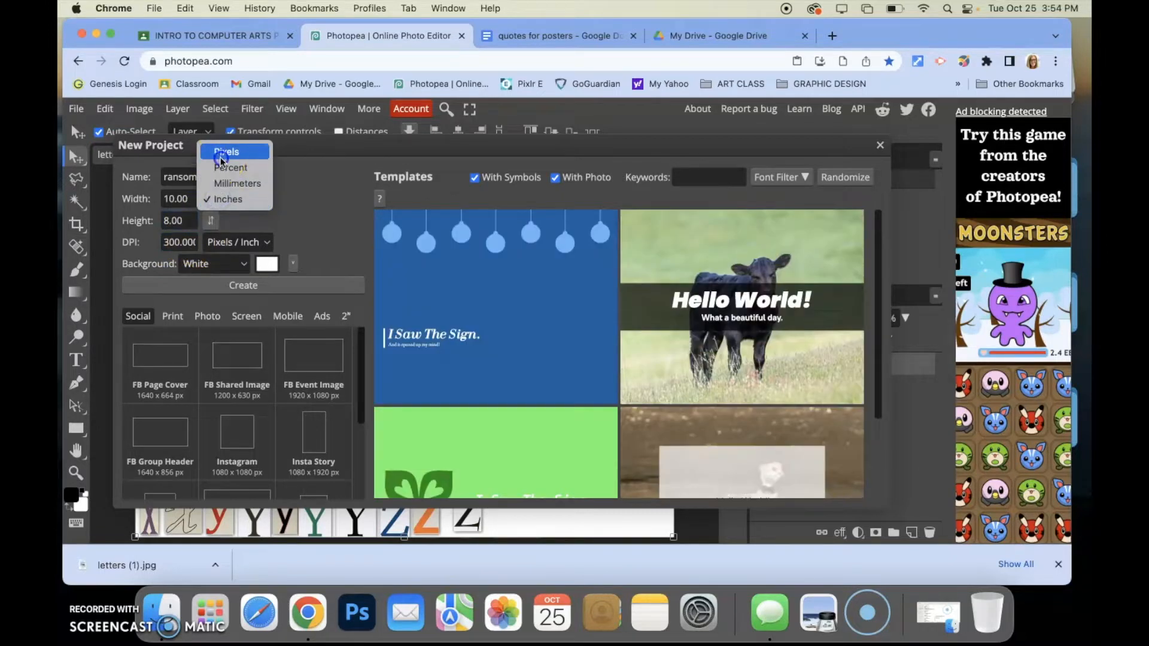
{"action": "left_click", "coordinate": [218, 152]}
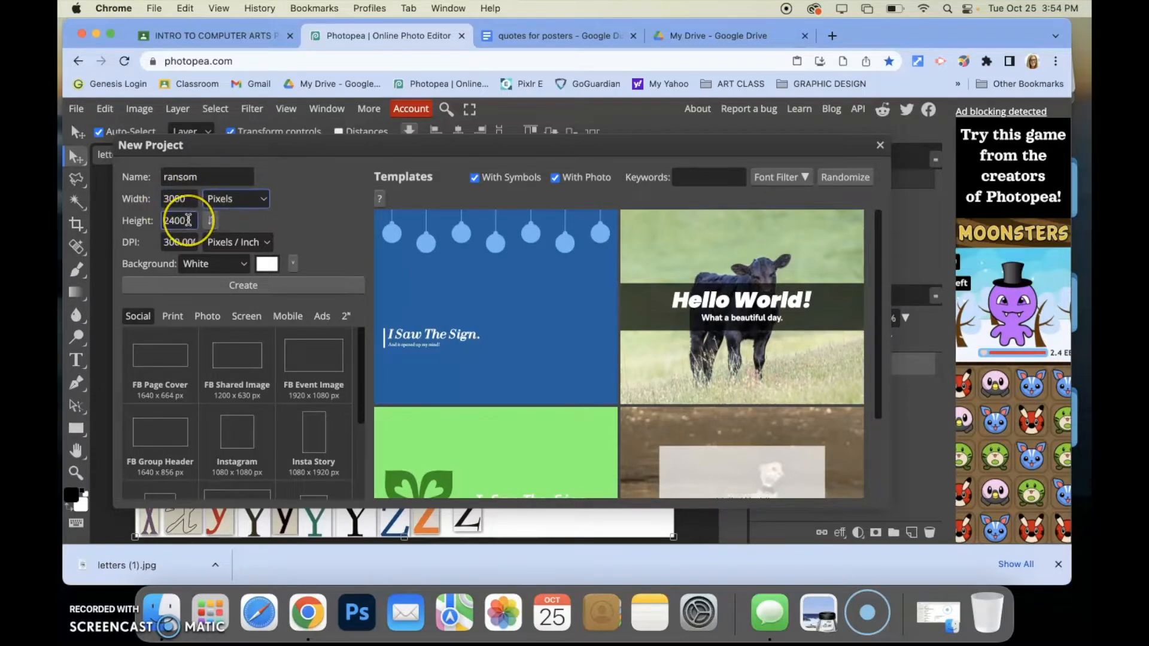
{"action": "left_click", "coordinate": [223, 281]}
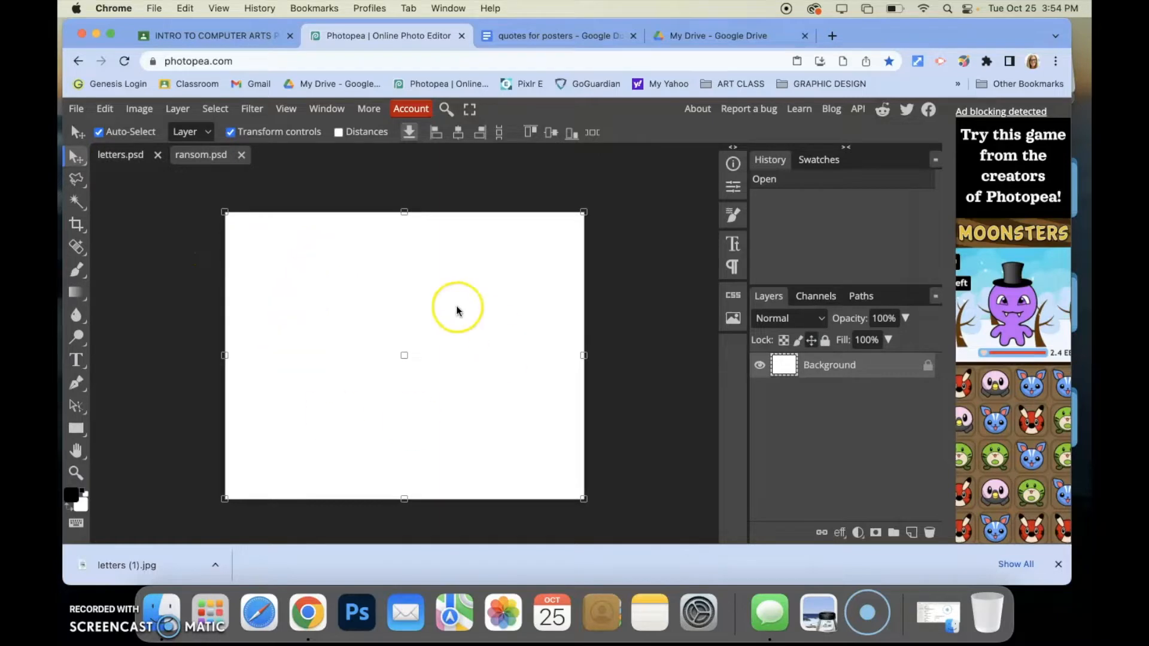
Switch to the letters document and zoom in to inspect individual letter cutouts
{"action": "left_click", "coordinate": [130, 155]}
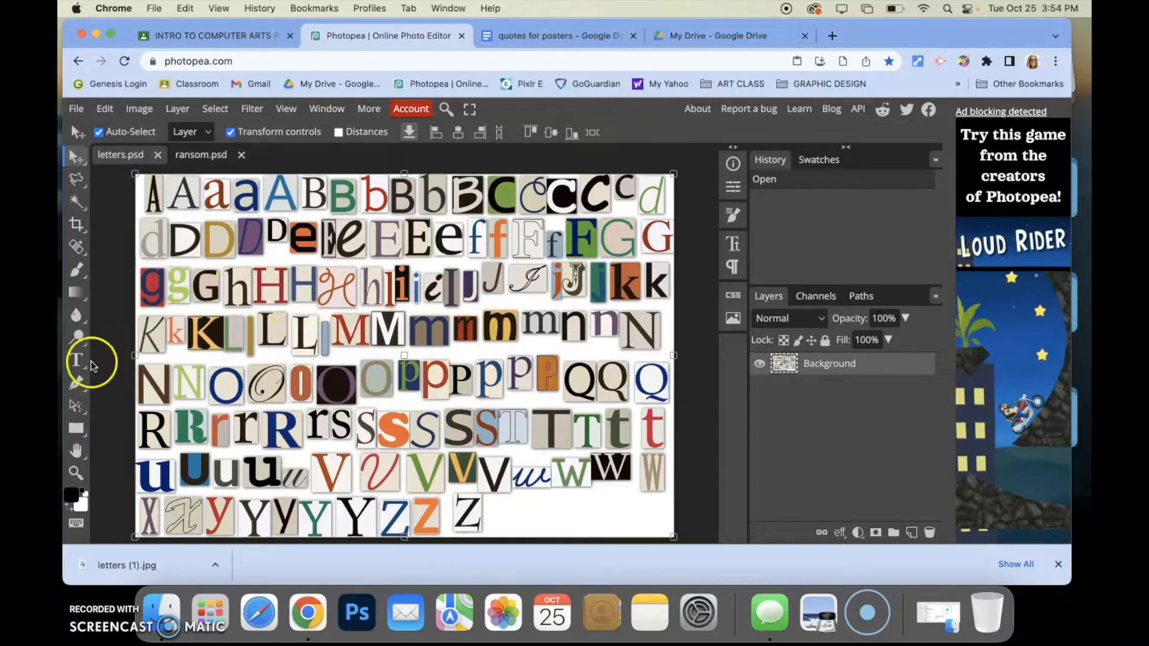
{"action": "left_click", "coordinate": [76, 473]}
{"action": "scroll", "coordinate": [344, 339], "scroll_direction": "up", "scroll_amount": 1}
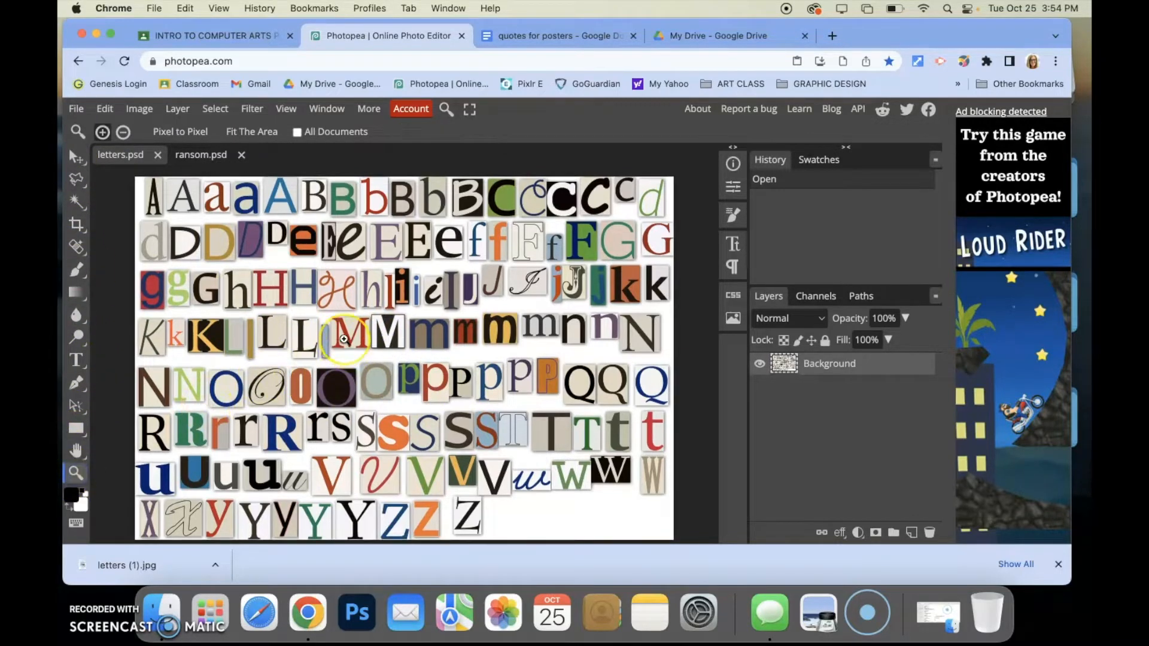
{"action": "left_click", "coordinate": [344, 339]}
{"action": "left_click", "coordinate": [347, 333]}
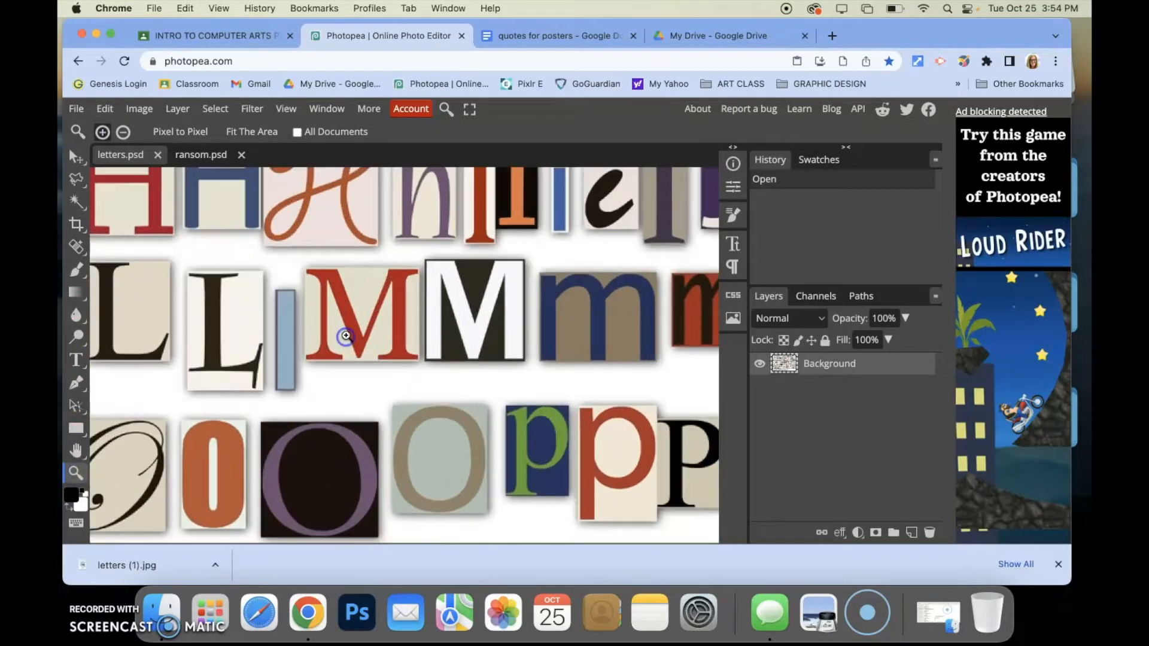
{"action": "left_click", "coordinate": [349, 330]}
{"action": "left_click", "coordinate": [349, 330]}
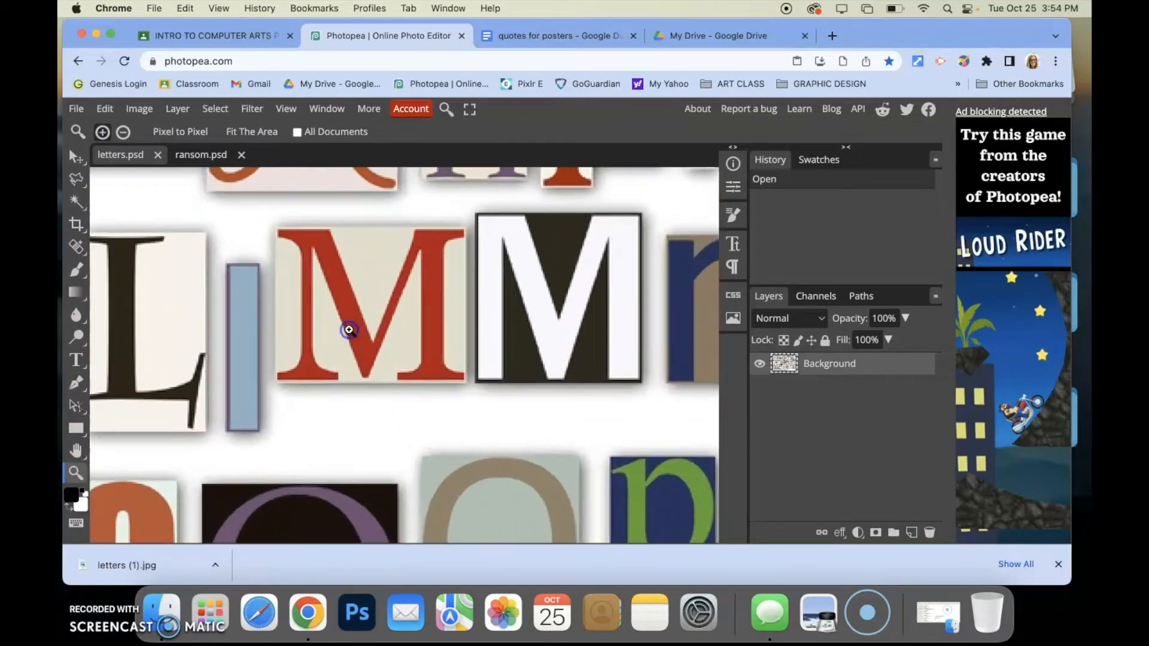
{"action": "scroll", "coordinate": [348, 328], "scroll_direction": "down", "scroll_amount": 5}
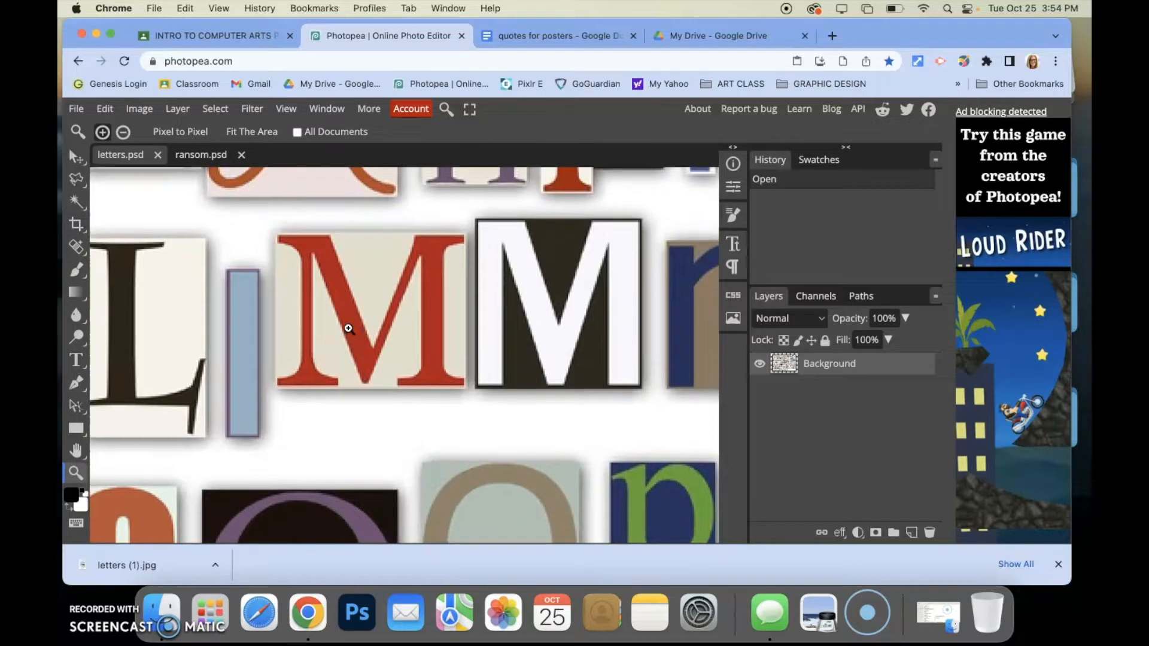
{"action": "scroll", "coordinate": [348, 329], "scroll_direction": "up", "scroll_amount": 5}
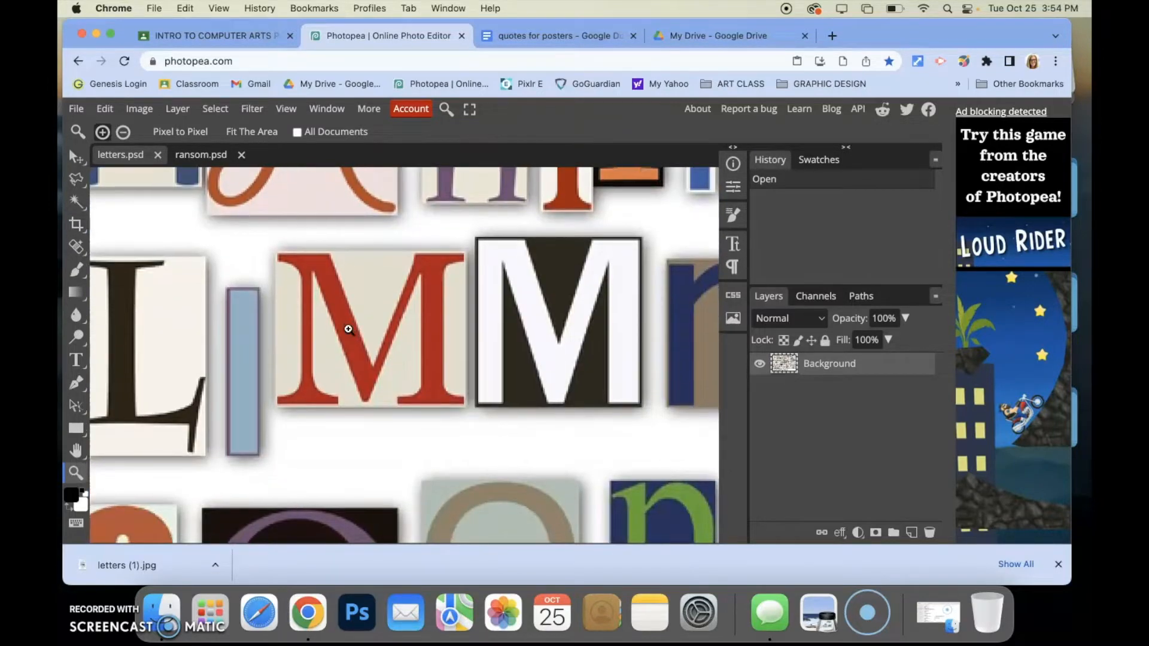
{"action": "scroll", "coordinate": [410, 287], "scroll_direction": "down", "scroll_amount": 2}
{"action": "scroll", "coordinate": [386, 295], "scroll_direction": "up", "scroll_amount": 12}
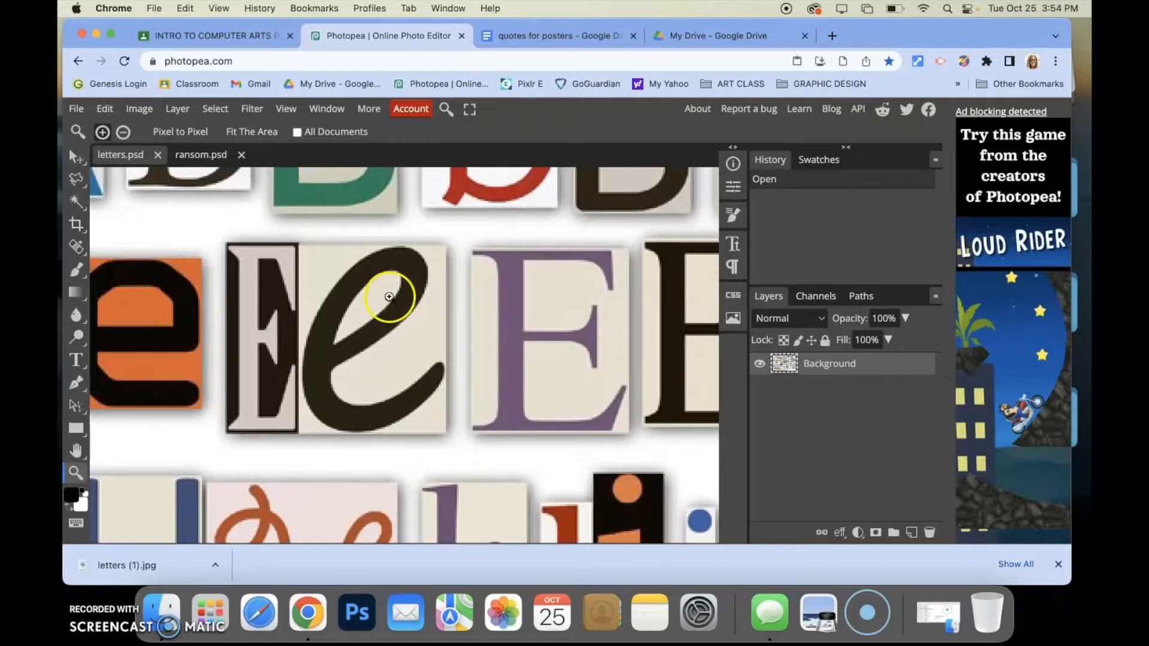
{"action": "scroll", "coordinate": [386, 296], "scroll_direction": "up", "scroll_amount": 4}
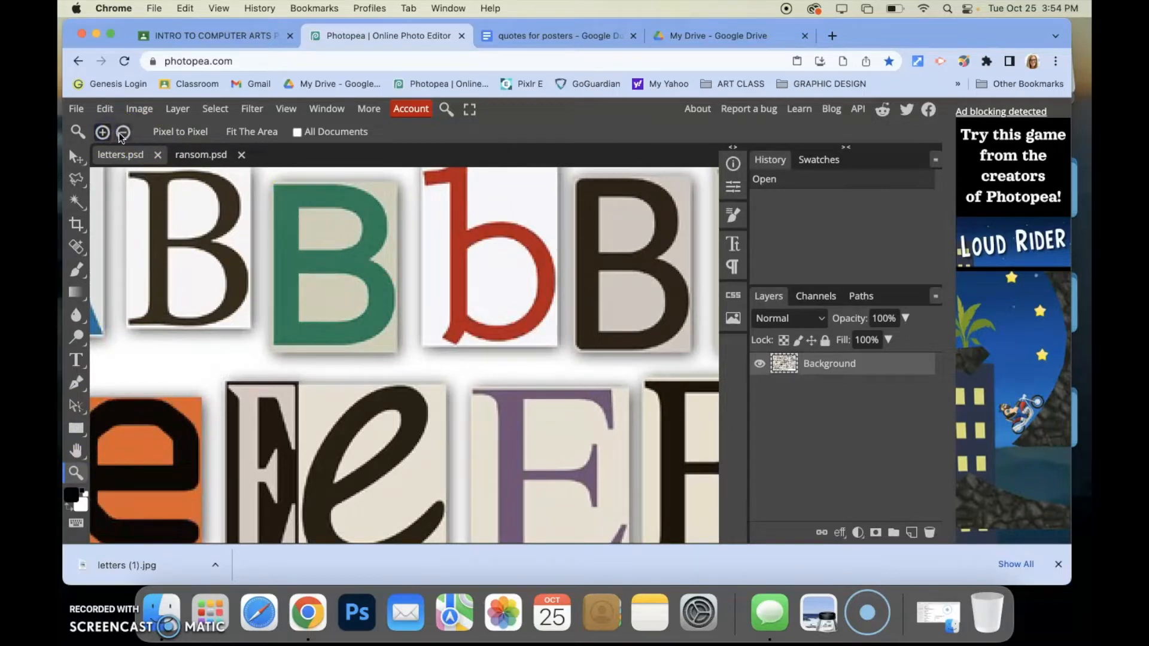
{"action": "left_click", "coordinate": [248, 132]}
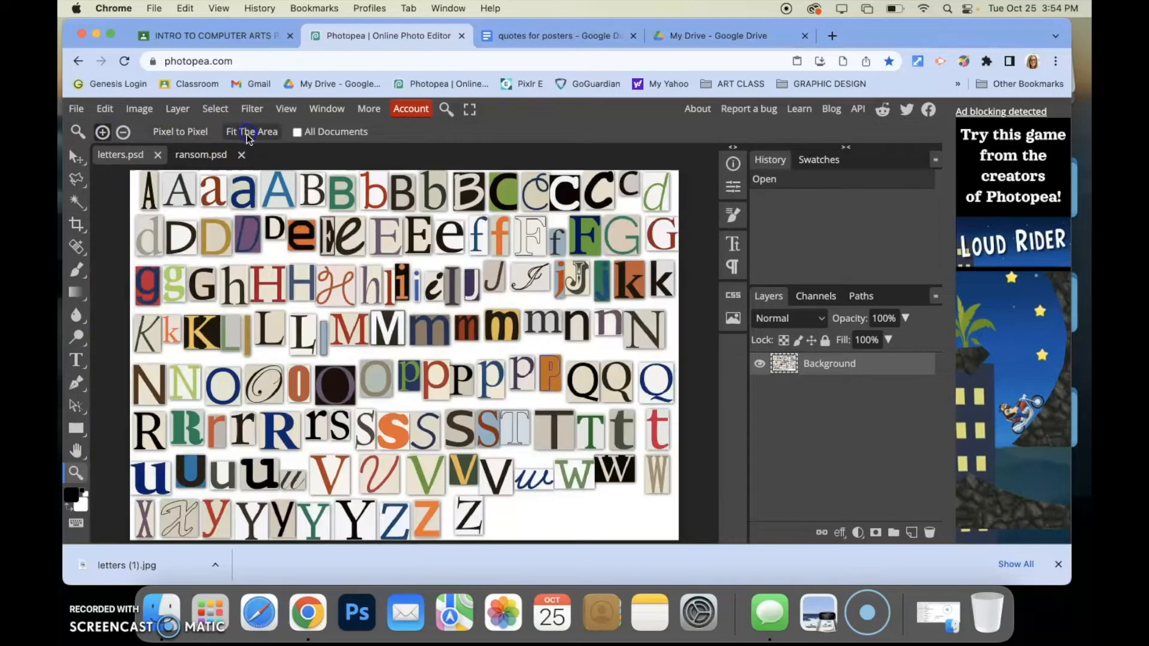
Zoom and pan around the letters sheet to examine the lowercase t cutouts
{"action": "left_click", "coordinate": [103, 132]}
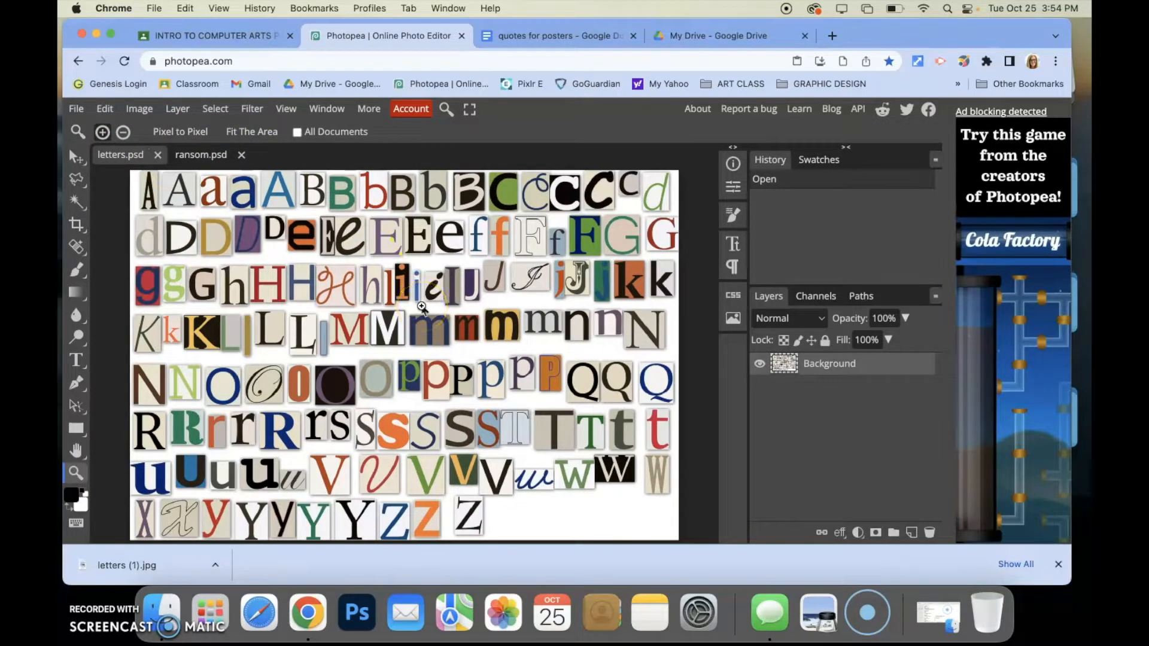
{"action": "left_click_drag", "start_coordinate": [421, 307], "coordinate": [422, 307]}
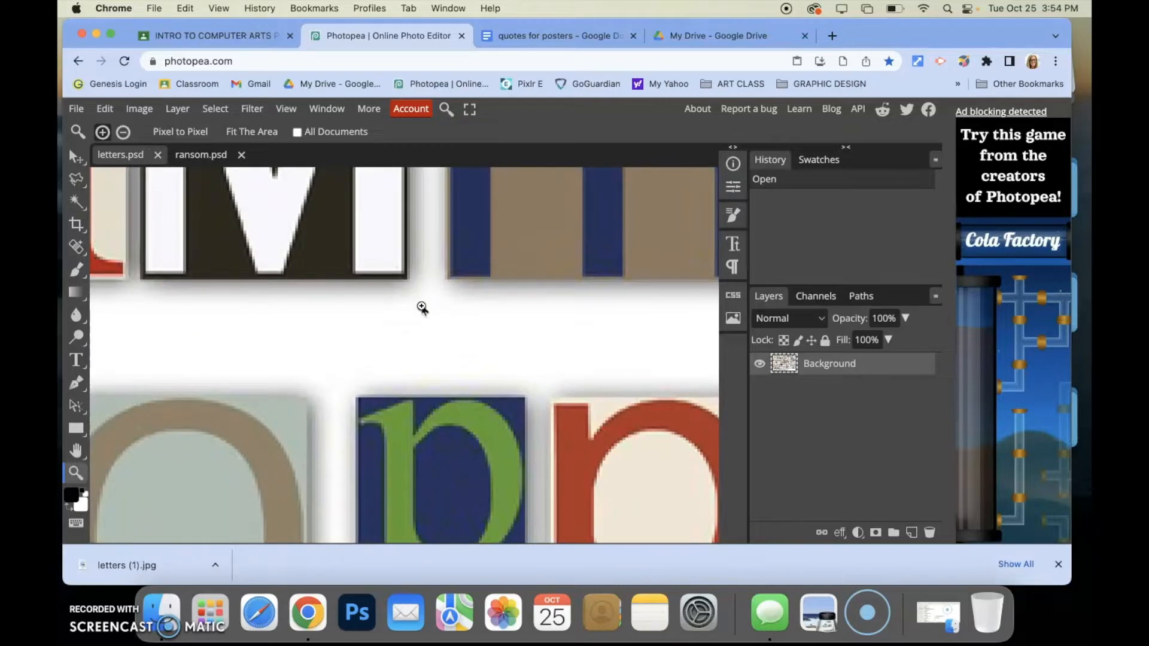
{"action": "key", "text": "super+minus"}
{"action": "key", "text": "super+minus"}
{"action": "key", "text": "super+minus"}
{"action": "key", "text": "super+minus"}
{"action": "key", "text": "super+minus"}
{"action": "key", "text": "super+minus"}
{"action": "key", "text": "super+minus"}
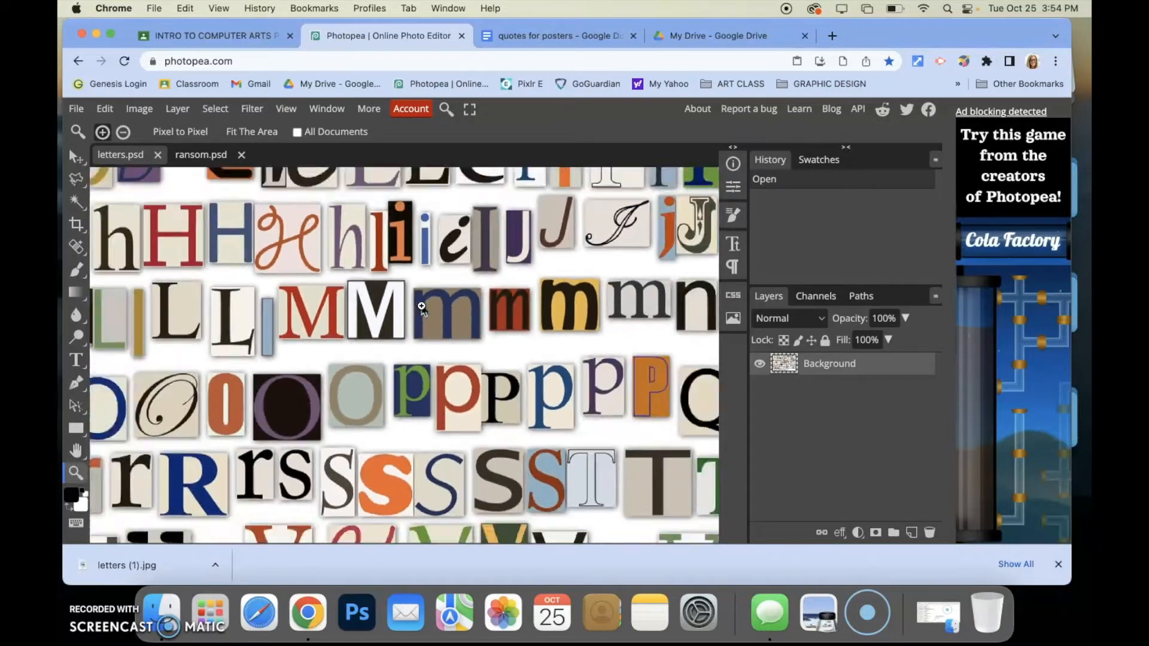
{"action": "key", "text": "super+minus"}
{"action": "key", "text": "super+minus"}
{"action": "key", "text": "super+minus"}
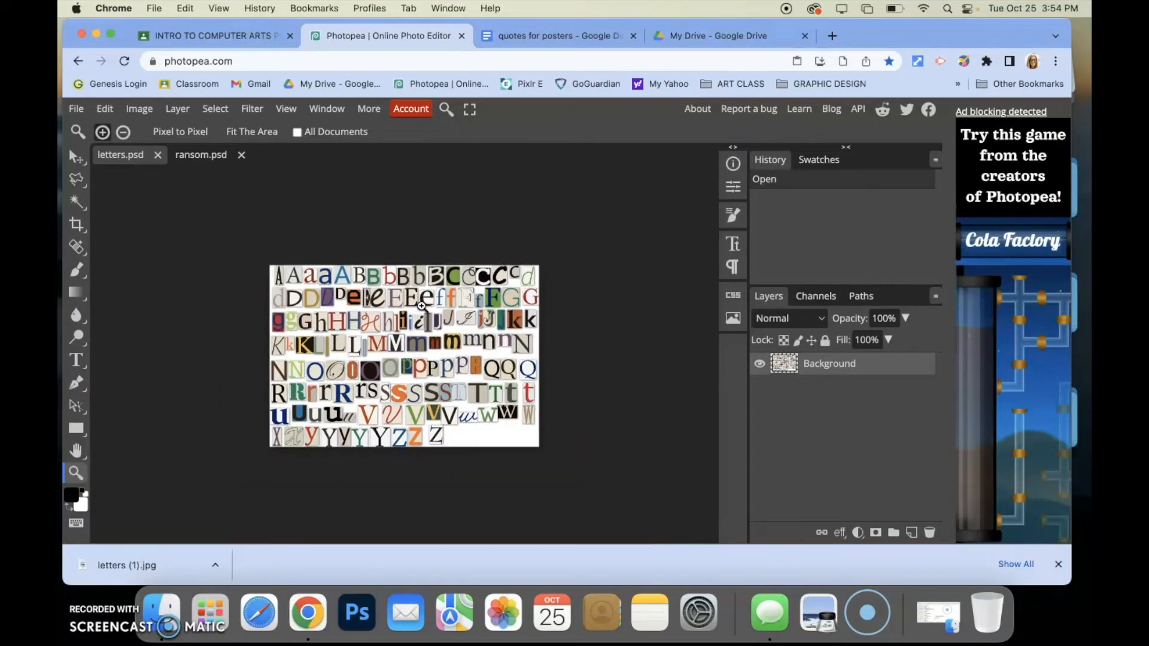
{"action": "key", "text": "super+plus"}
{"action": "key", "text": "super+plus"}
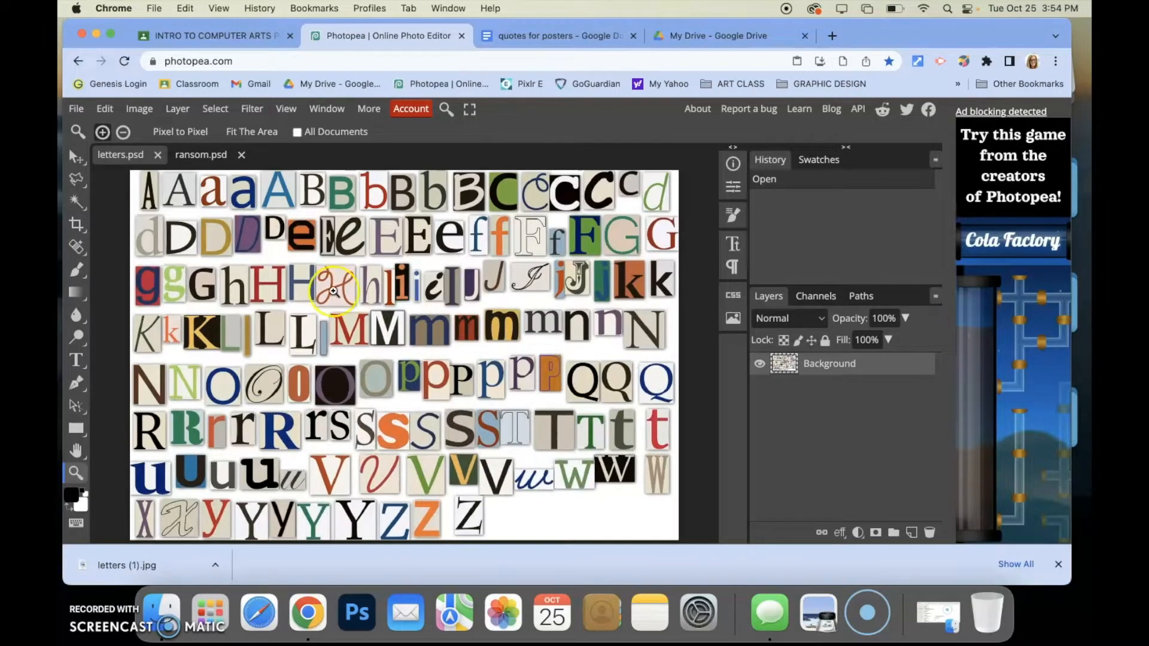
{"action": "key", "text": "super+plus"}
{"action": "key", "text": "super+plus"}
{"action": "key", "text": "super+plus"}
{"action": "left_click", "coordinate": [131, 408]}
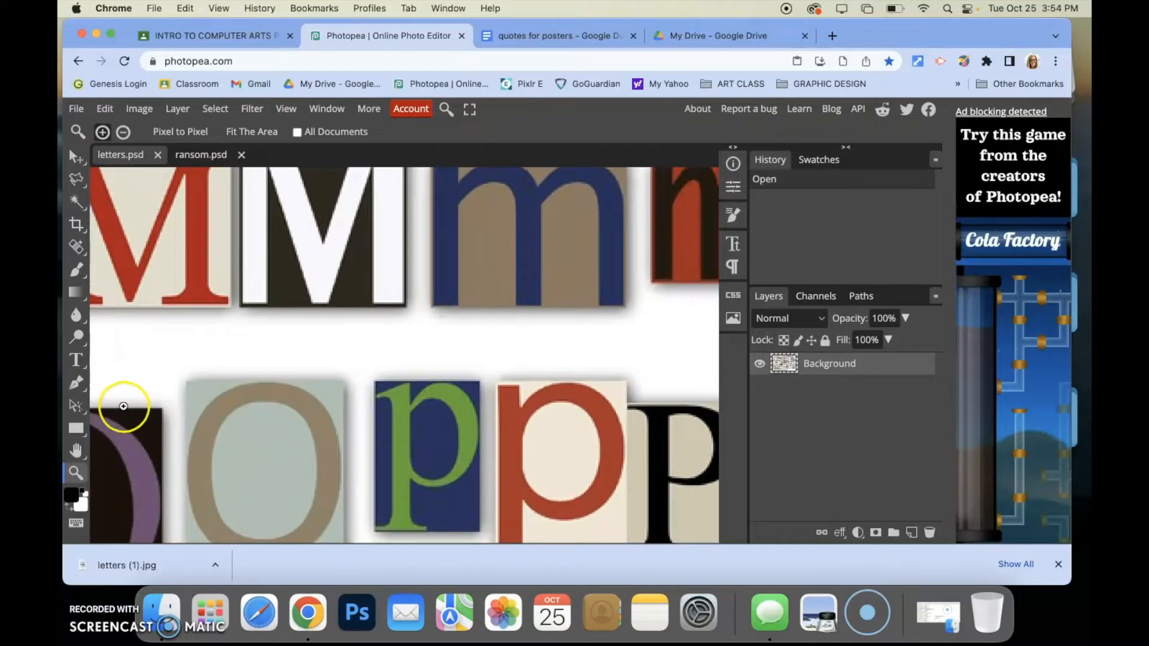
{"action": "key", "text": "space"}
{"action": "left_click_drag", "start_coordinate": [354, 337], "coordinate": [250, 296]}
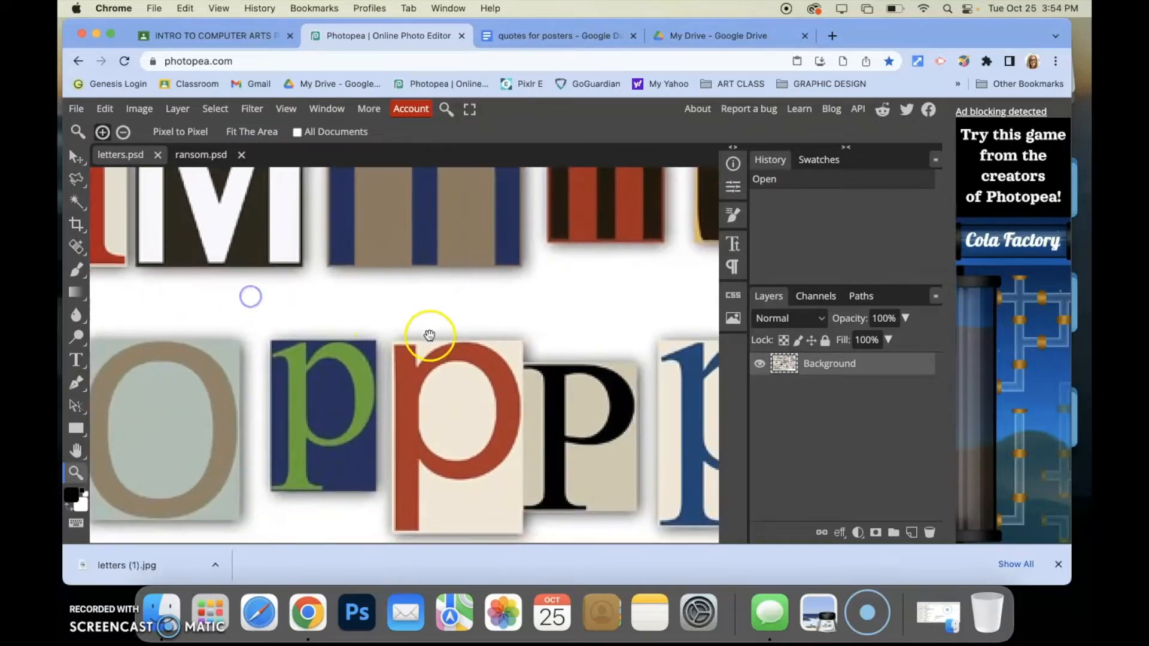
{"action": "scroll", "coordinate": [428, 335], "scroll_direction": "right", "scroll_amount": 10}
{"action": "scroll", "coordinate": [429, 335], "scroll_direction": "down", "scroll_amount": 6}
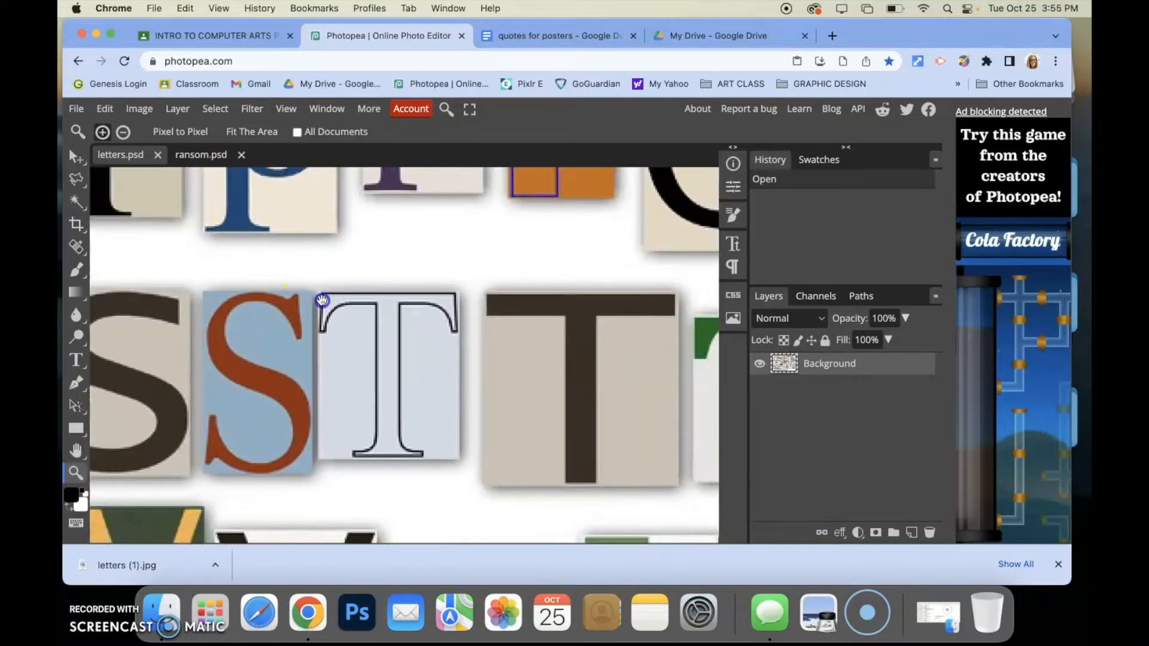
{"action": "scroll", "coordinate": [321, 299], "scroll_direction": "right", "scroll_amount": 12}
{"action": "scroll", "coordinate": [321, 299], "scroll_direction": "down", "scroll_amount": 2}
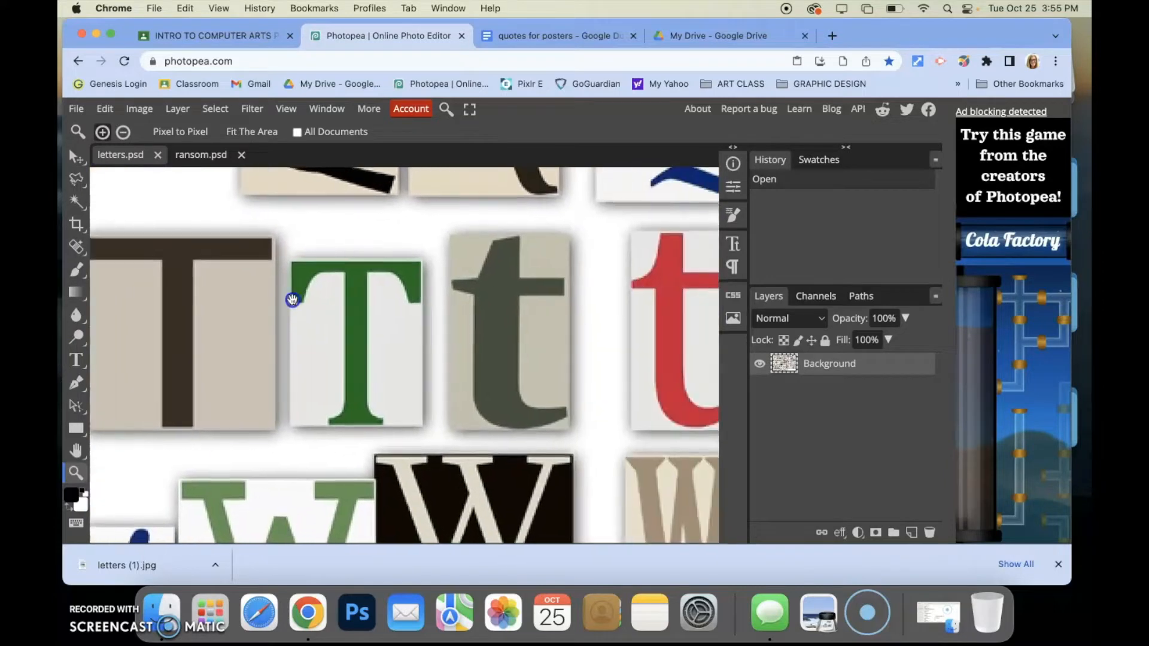
{"action": "scroll", "coordinate": [292, 299], "scroll_direction": "right", "scroll_amount": 6}
{"action": "mouse_move", "coordinate": [403, 306]}
{"action": "left_mouse_down"}
{"action": "mouse_move", "coordinate": [659, 325]}
{"action": "mouse_move", "coordinate": [403, 308]}
{"action": "left_mouse_up"}
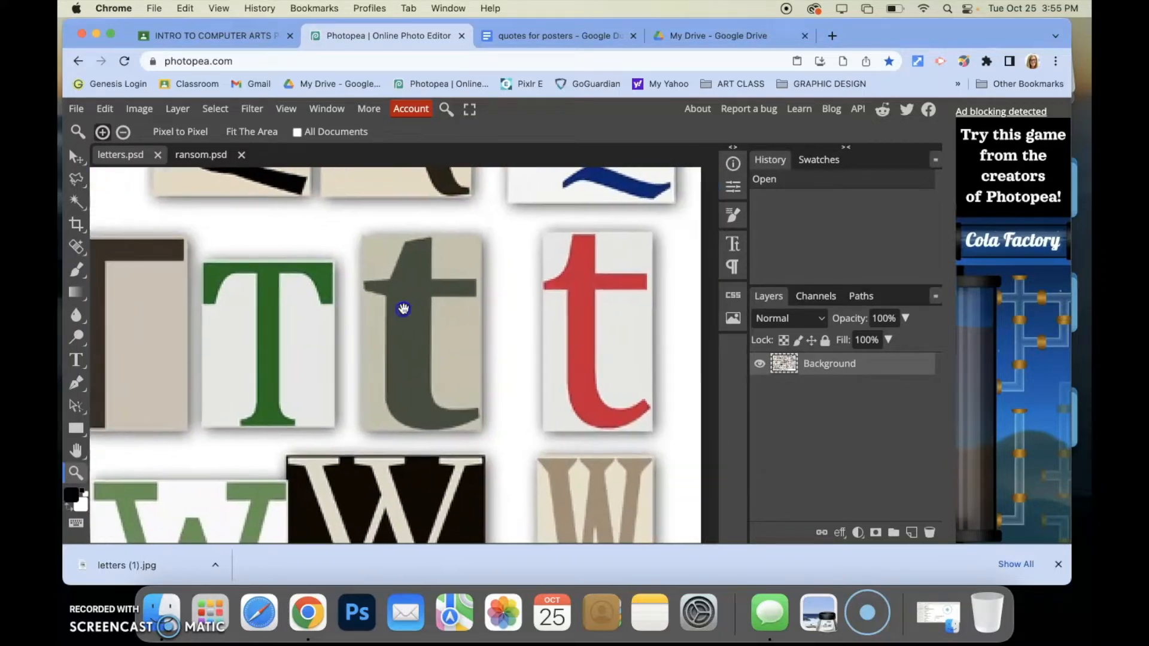
{"action": "scroll", "coordinate": [395, 309], "scroll_direction": "right", "scroll_amount": 3}
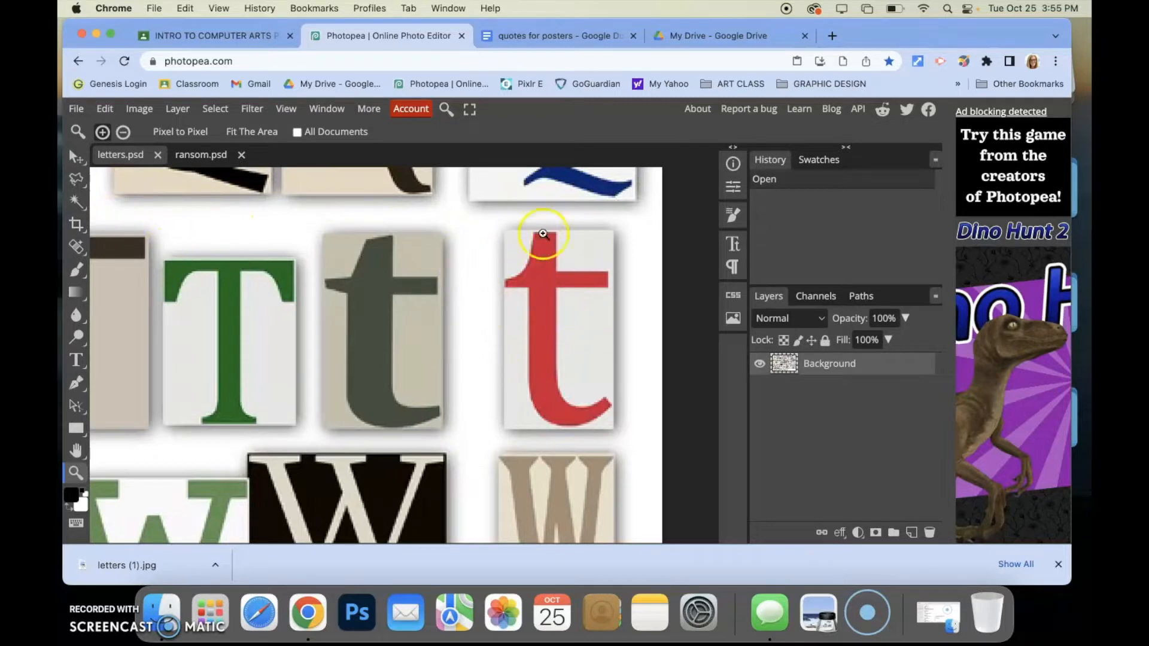
Choose the Polygonal Lasso tool and select the red lowercase t cutout on the letters sheet
{"action": "left_click", "coordinate": [76, 179]}
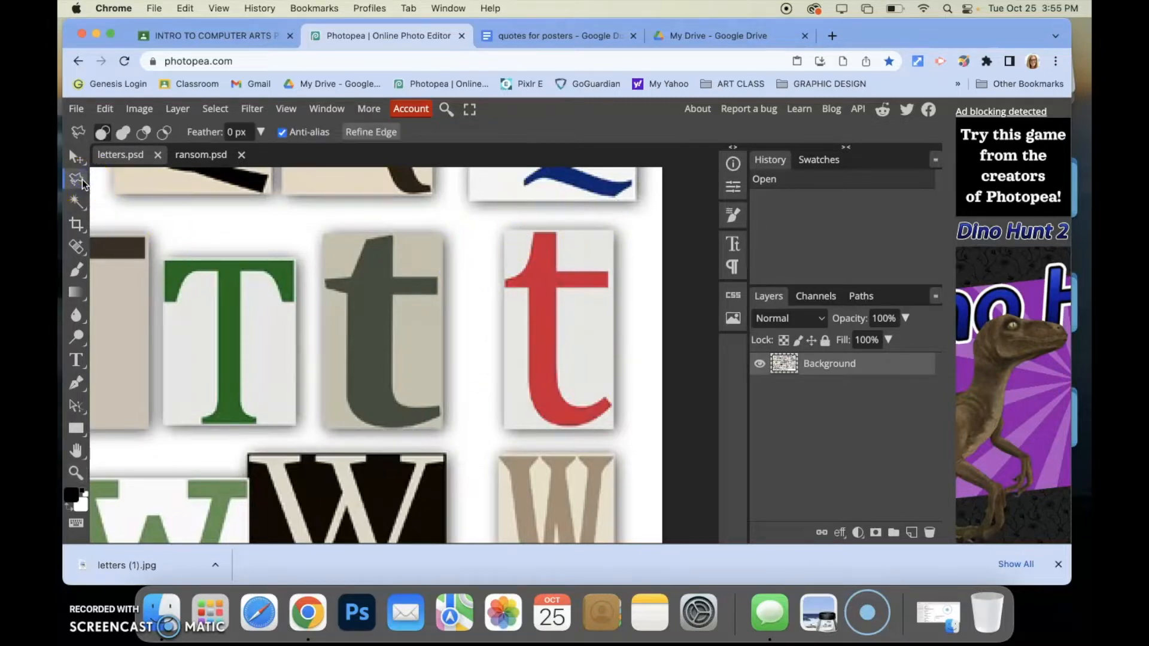
{"action": "right_click", "coordinate": [82, 183]}
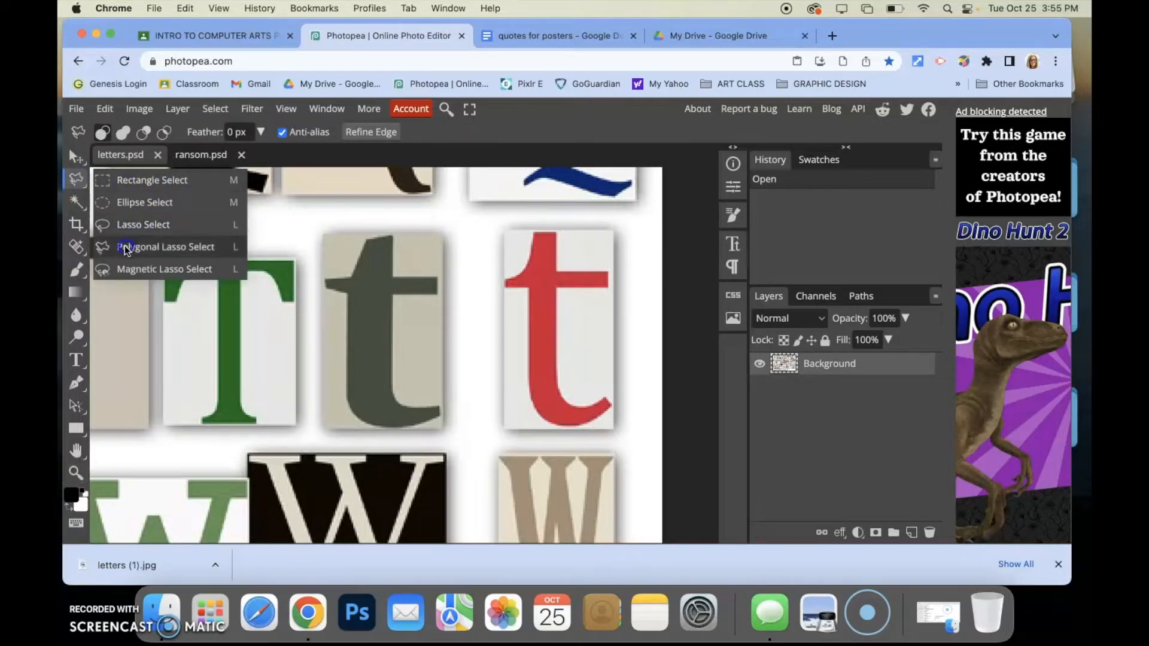
{"action": "left_click", "coordinate": [169, 247]}
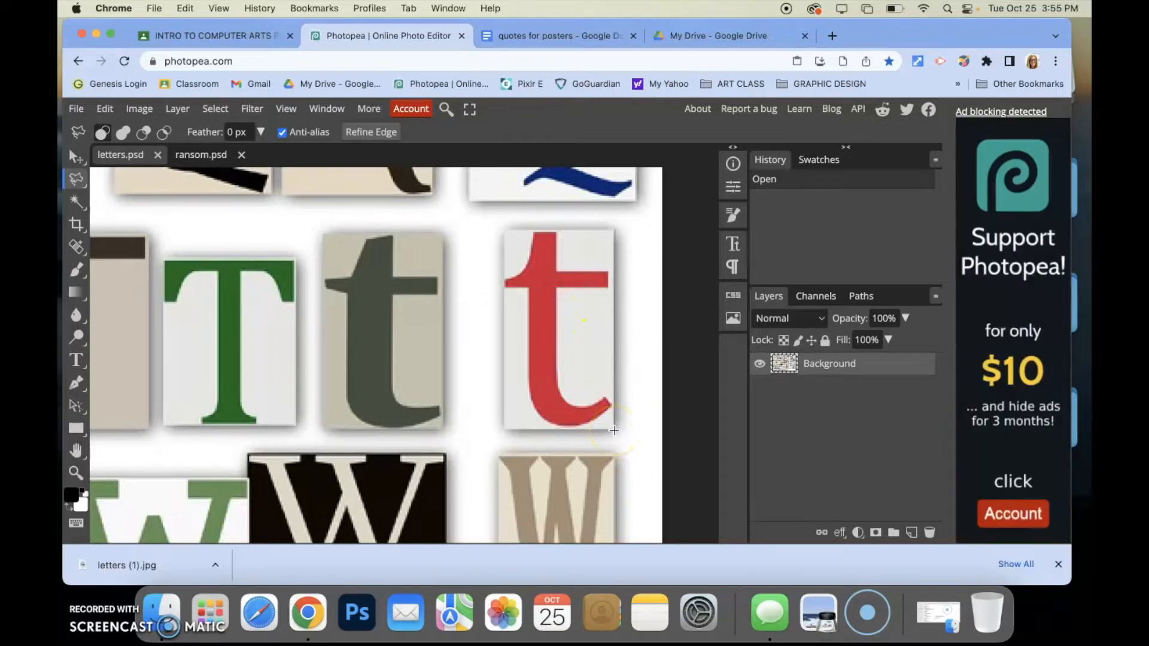
{"action": "left_click", "coordinate": [517, 431]}
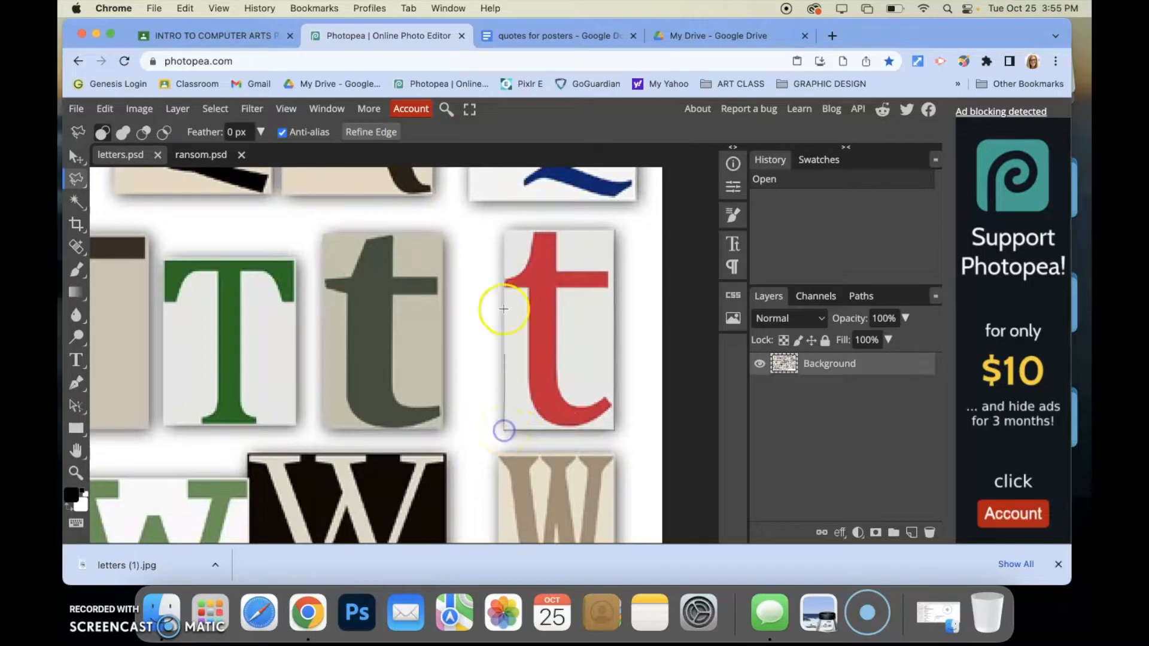
{"action": "left_click", "coordinate": [503, 230]}
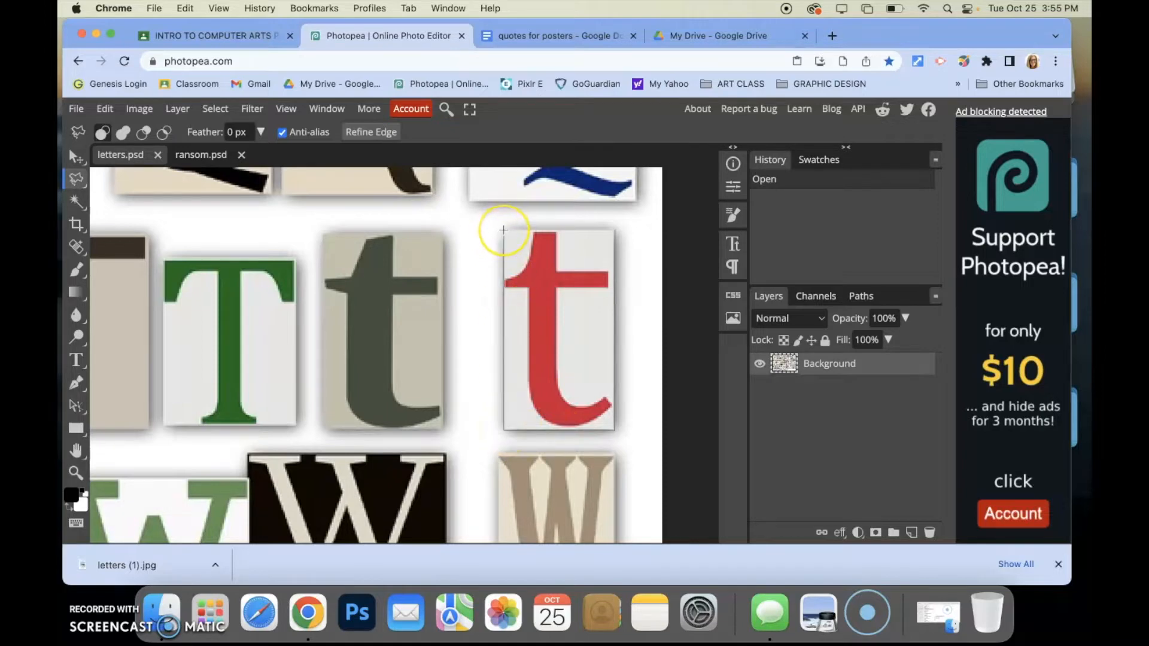
{"action": "left_click", "coordinate": [612, 230]}
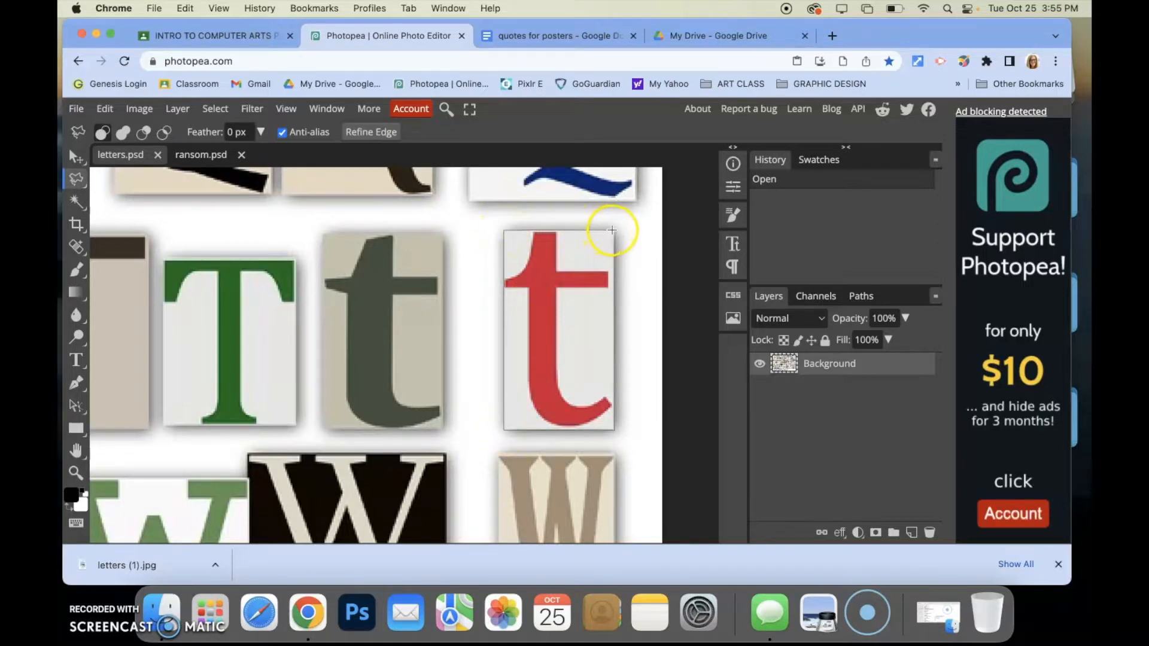
{"action": "double_click", "coordinate": [615, 230]}
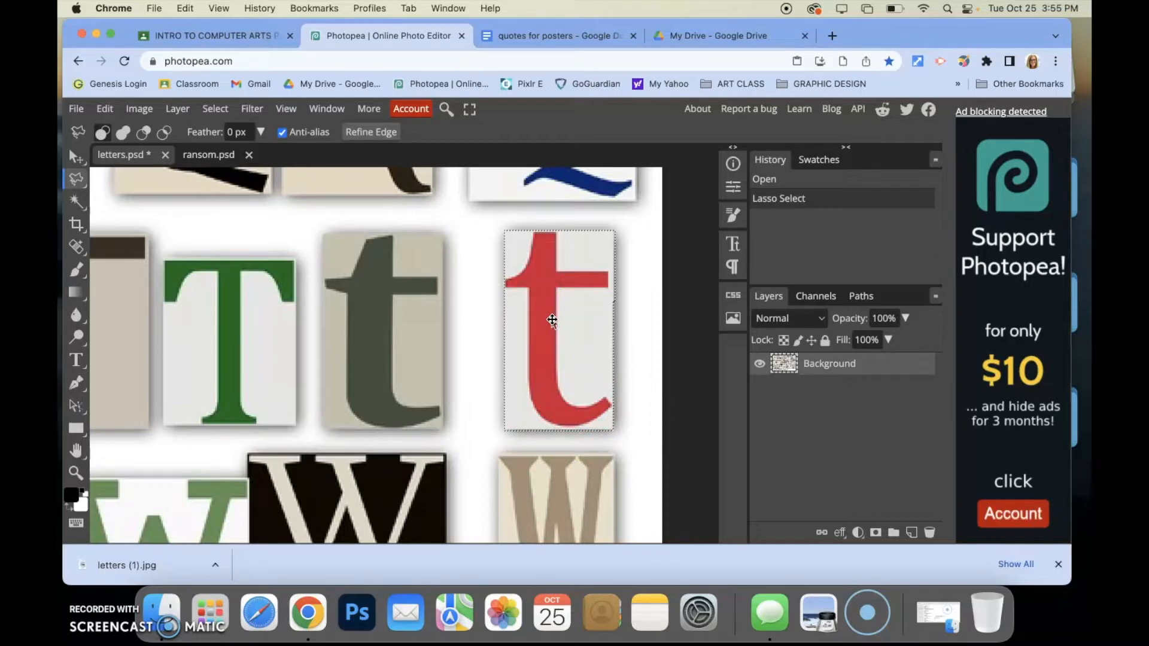
Try pasting as a new layer on the letters sheet, toggling the background's visibility, and undo the paste
{"action": "key", "text": "super+v"}
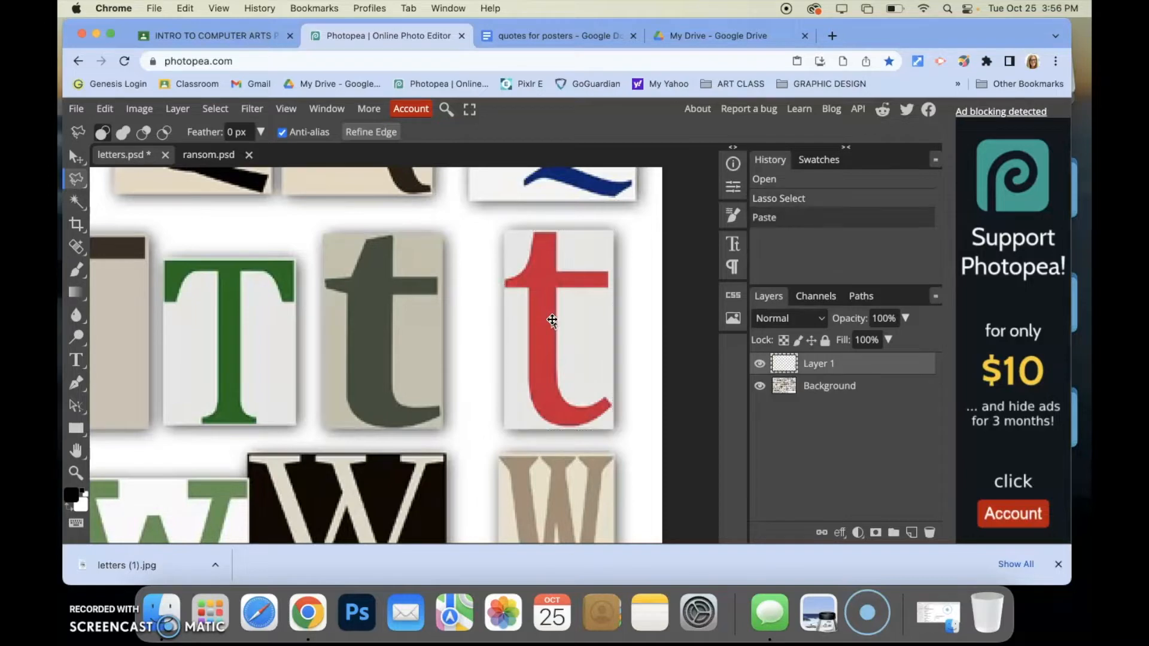
{"action": "left_click", "coordinate": [758, 387]}
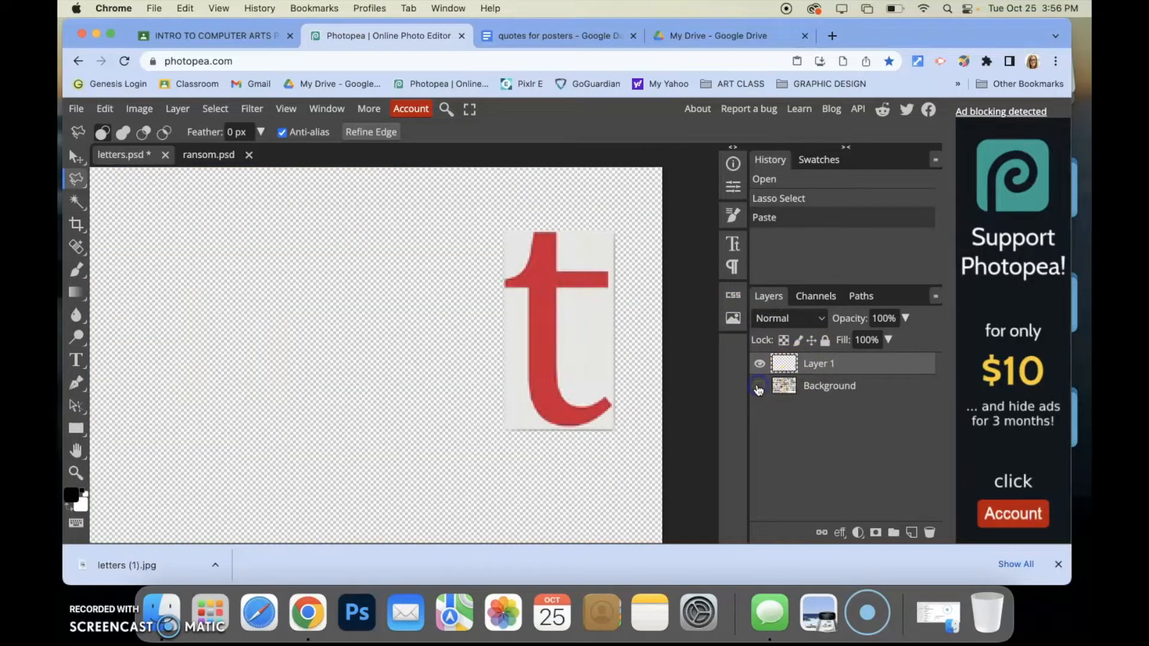
{"action": "left_click", "coordinate": [758, 387]}
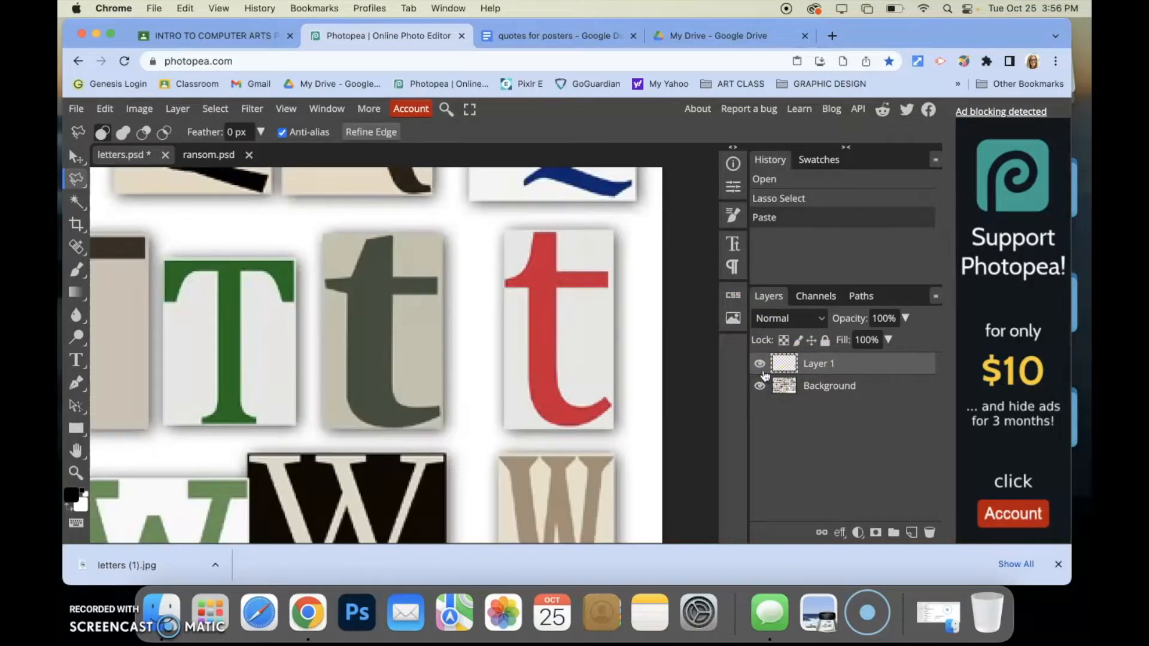
{"action": "left_click", "coordinate": [802, 372]}
{"action": "left_click", "coordinate": [759, 386]}
{"action": "key", "text": "ctrl+z"}
{"action": "left_click", "coordinate": [561, 325]}
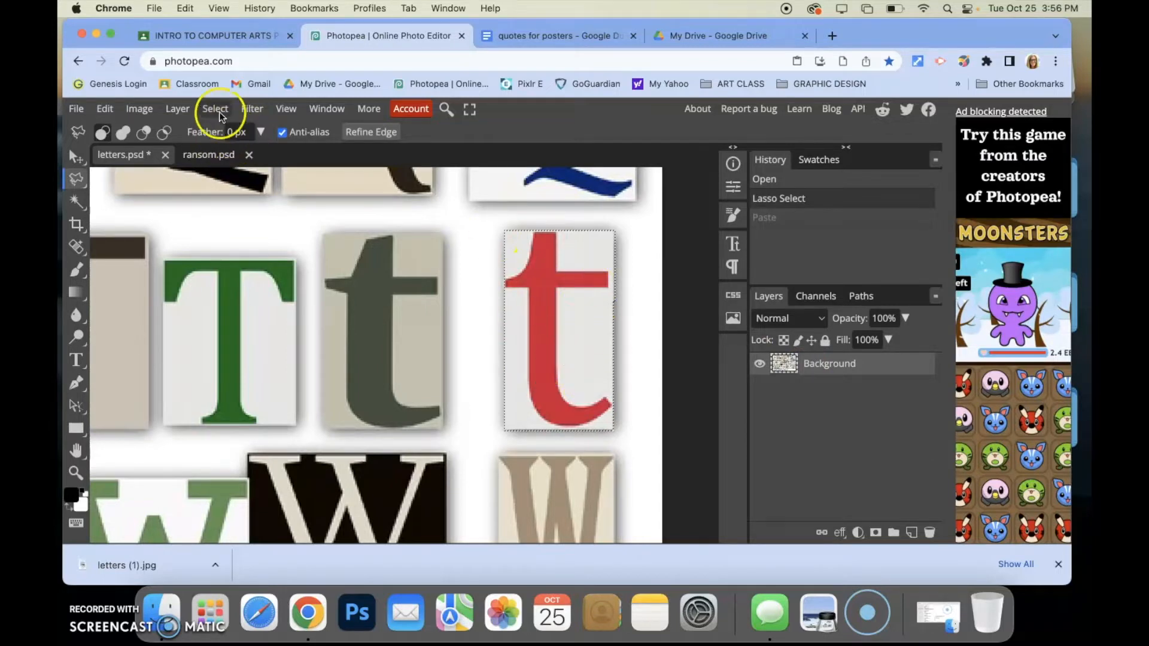
{"action": "left_click", "coordinate": [177, 110]}
{"action": "left_click", "coordinate": [195, 154]}
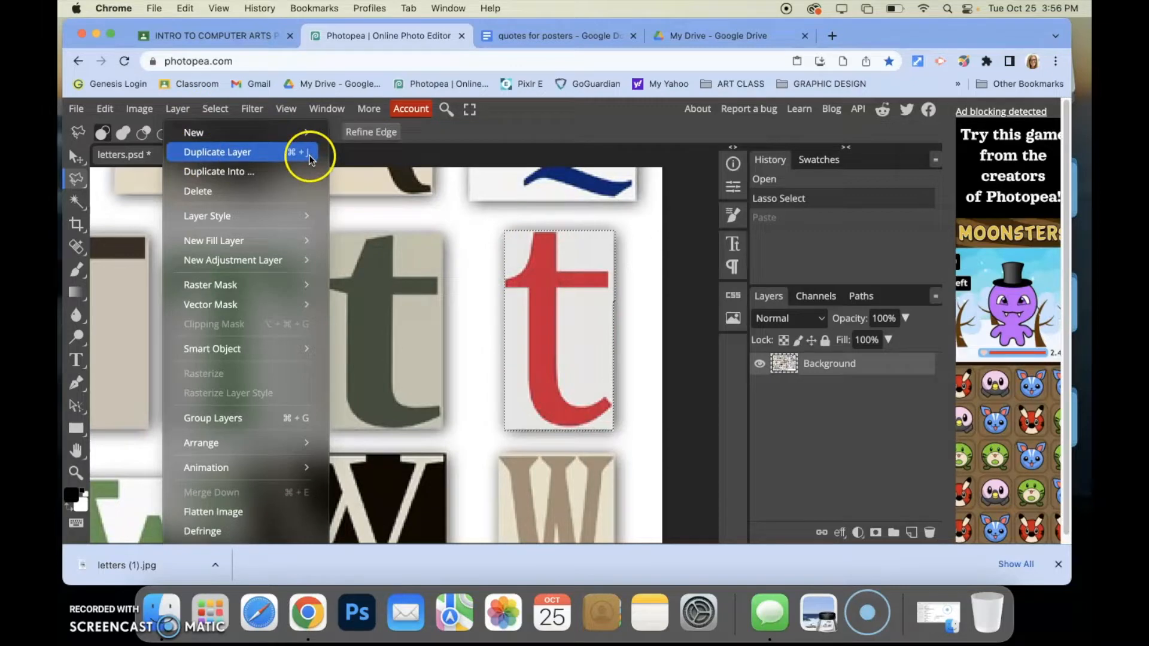
{"action": "left_click", "coordinate": [670, 290]}
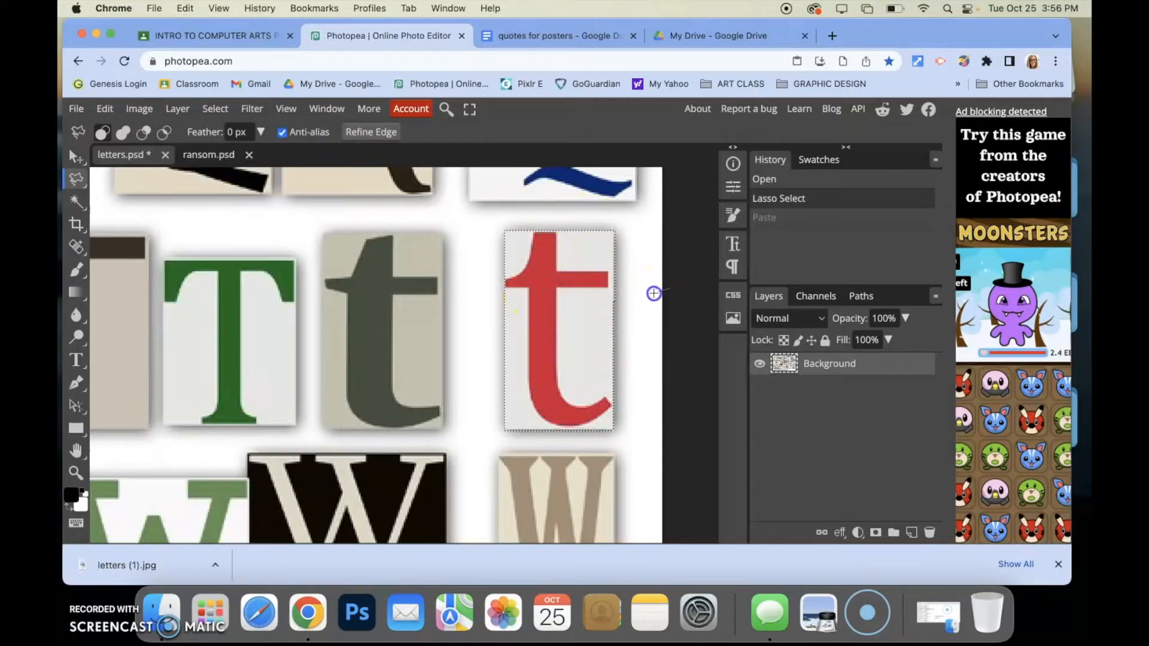
Reselect the red lowercase t cutout and copy it to a new layer, toggling the background's visibility to check it
{"action": "left_click", "coordinate": [649, 292]}
{"action": "left_click_drag", "start_coordinate": [504, 229], "coordinate": [613, 230]}
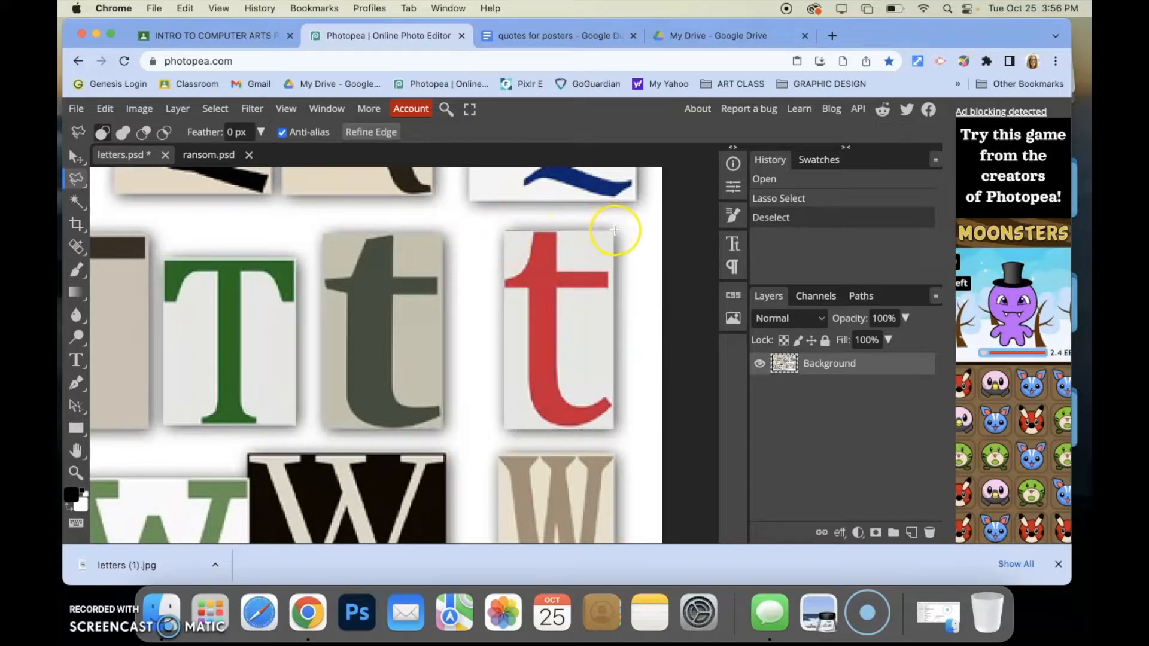
{"action": "left_click", "coordinate": [615, 229]}
{"action": "left_click", "coordinate": [504, 427]}
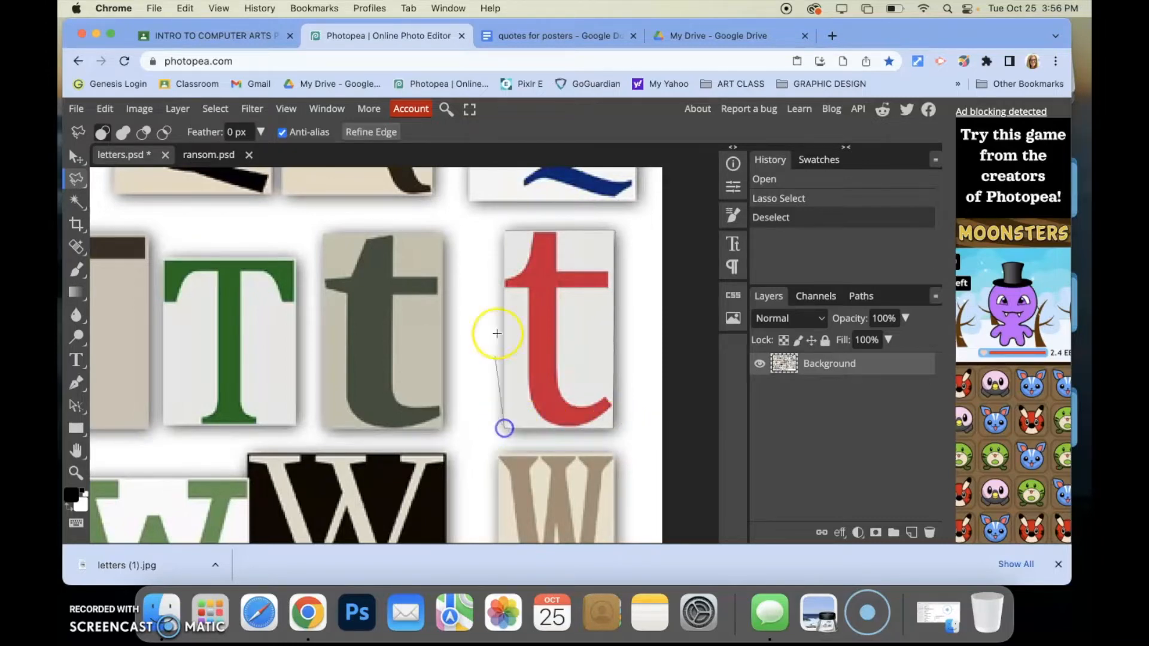
{"action": "left_click", "coordinate": [505, 228]}
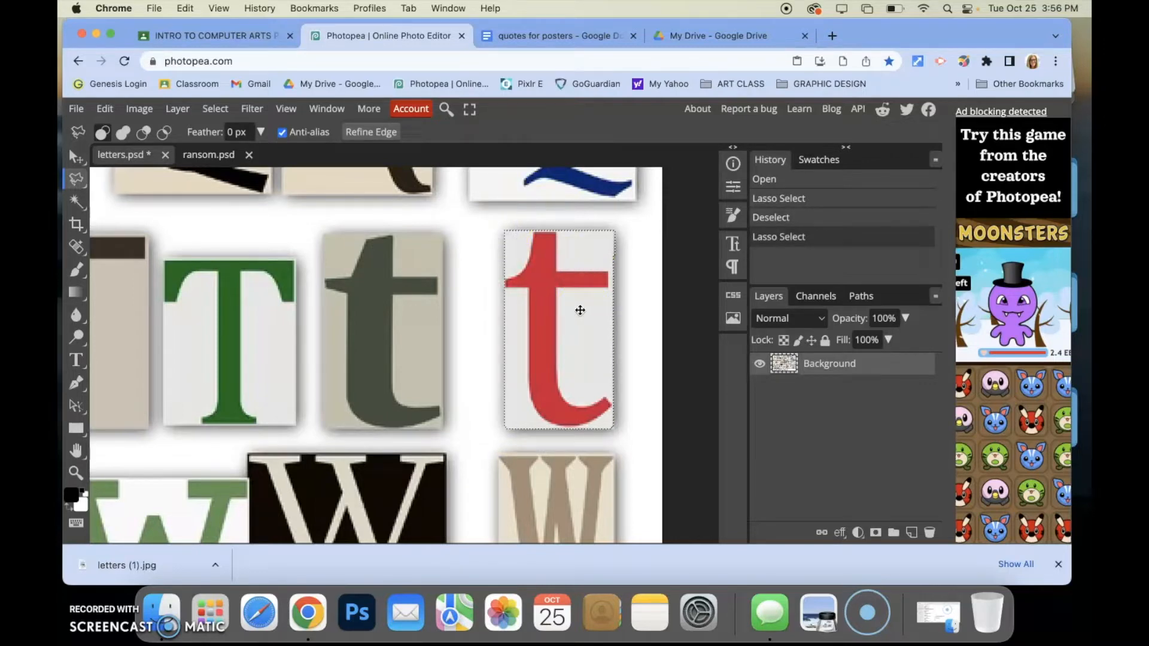
{"action": "key", "text": "super+j"}
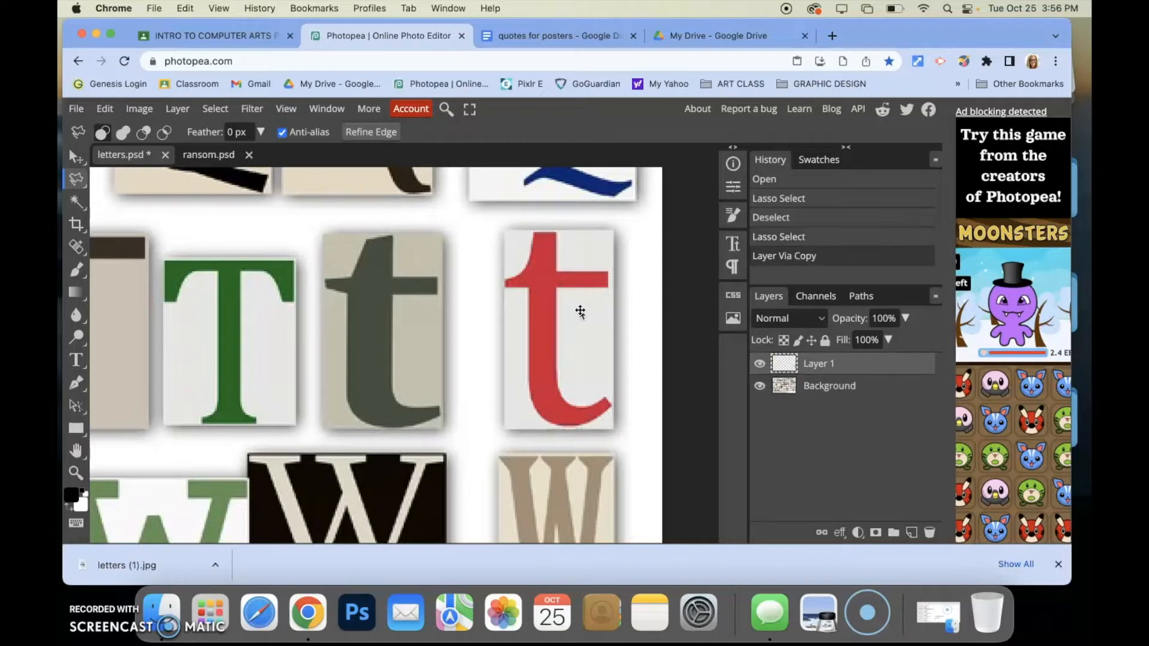
{"action": "left_click", "coordinate": [760, 386]}
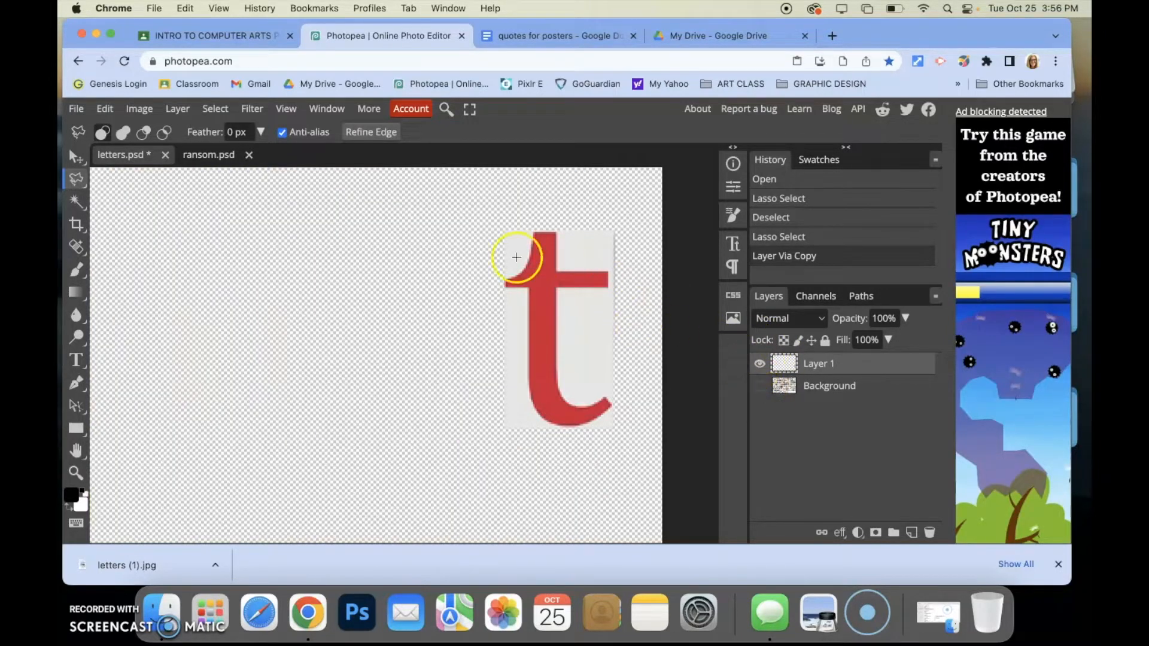
{"action": "left_click", "coordinate": [756, 388]}
Drag the red t layer into the ransom document with the Move tool
{"action": "left_click", "coordinate": [77, 154]}
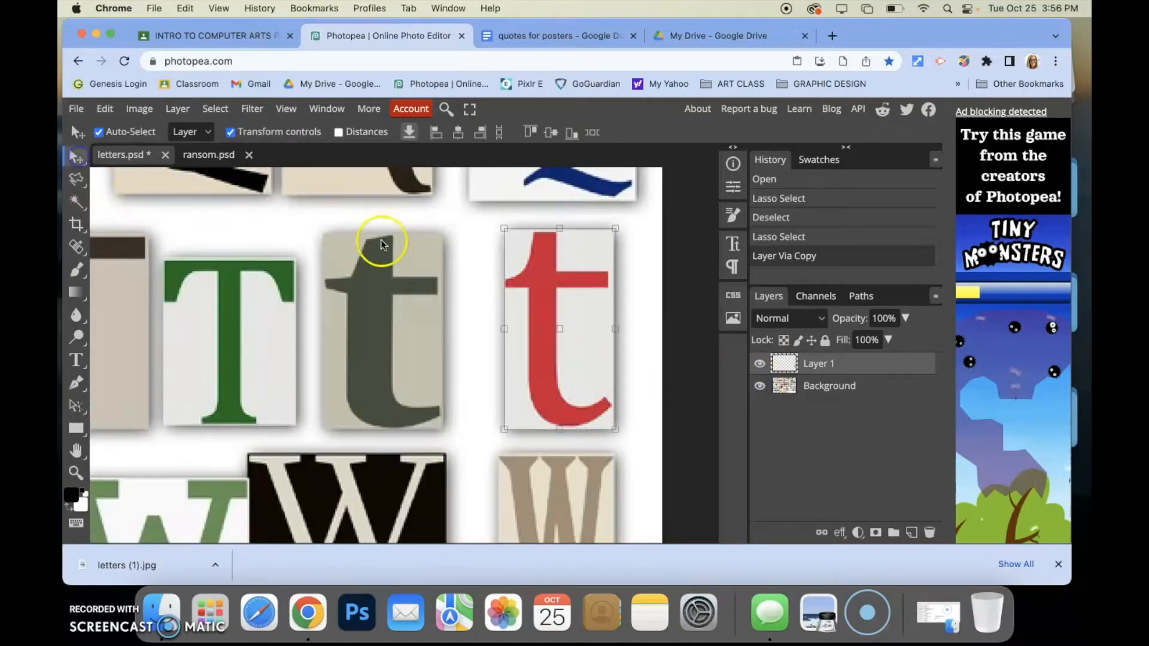
{"action": "left_click_drag", "start_coordinate": [535, 292], "coordinate": [369, 325]}
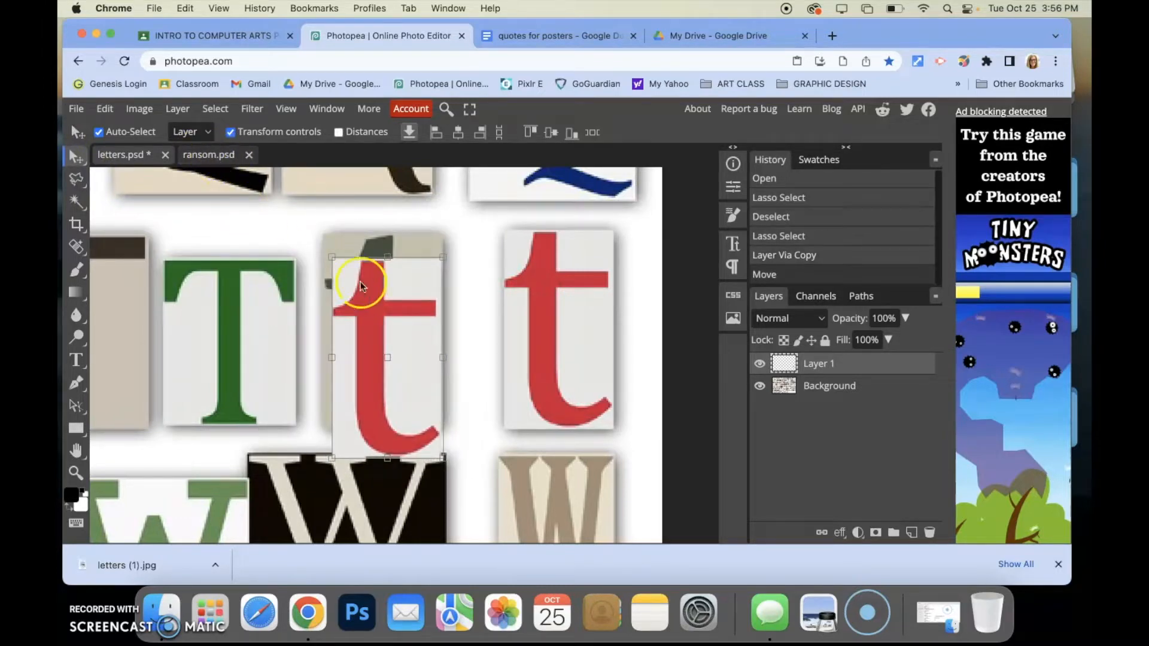
{"action": "left_click_drag", "start_coordinate": [385, 333], "coordinate": [348, 314]}
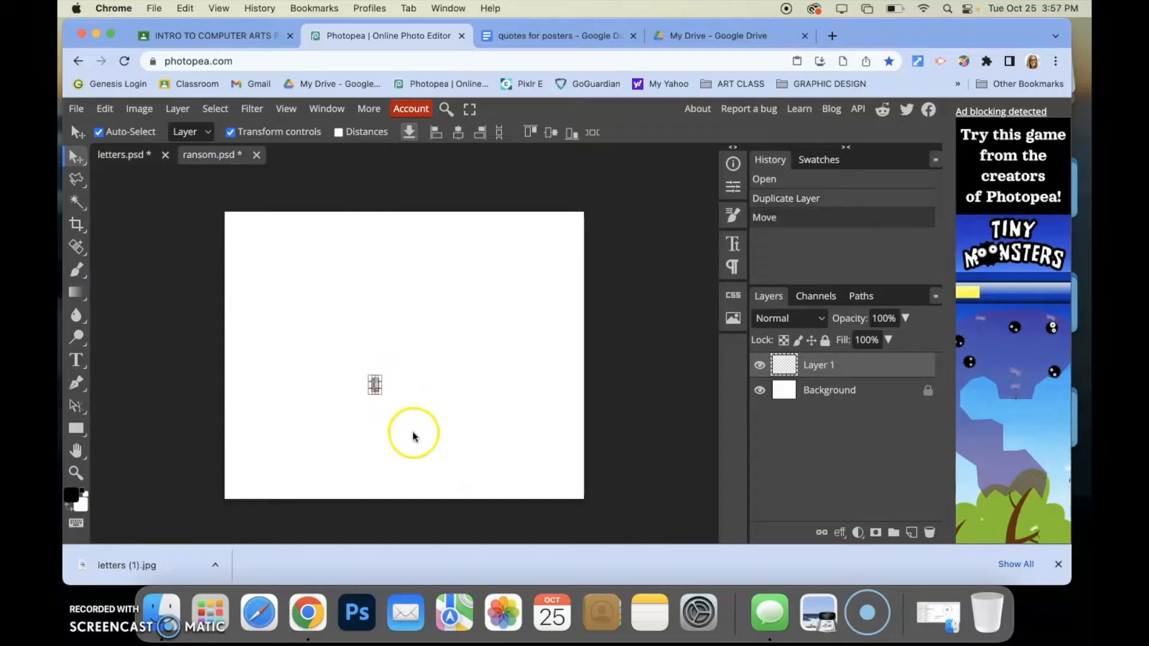
Try enlarging the t on the ransom page with Free Transform, then cancel the transform
{"action": "left_click", "coordinate": [402, 384]}
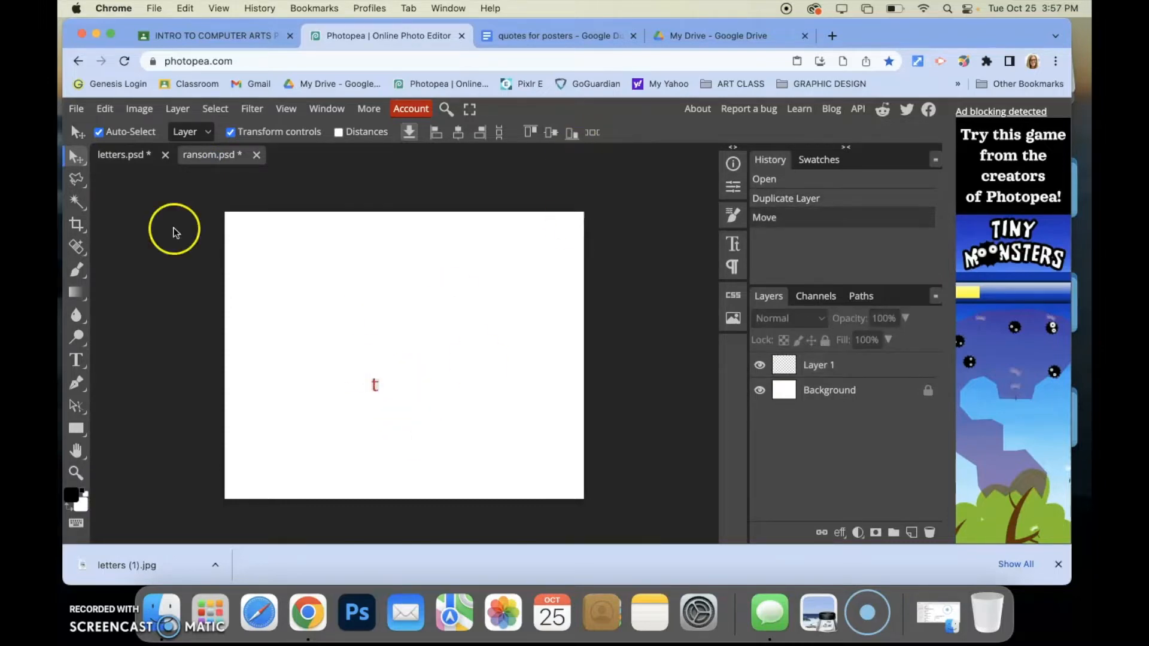
{"action": "left_click", "coordinate": [374, 385]}
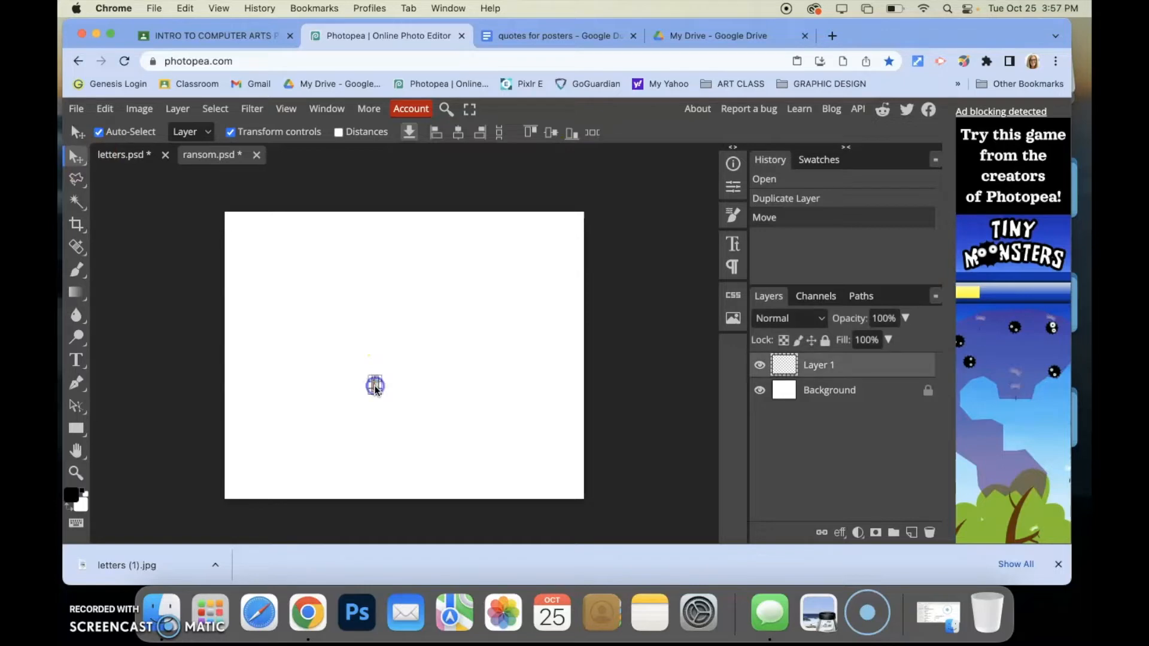
{"action": "left_click_drag", "start_coordinate": [382, 375], "coordinate": [421, 326]}
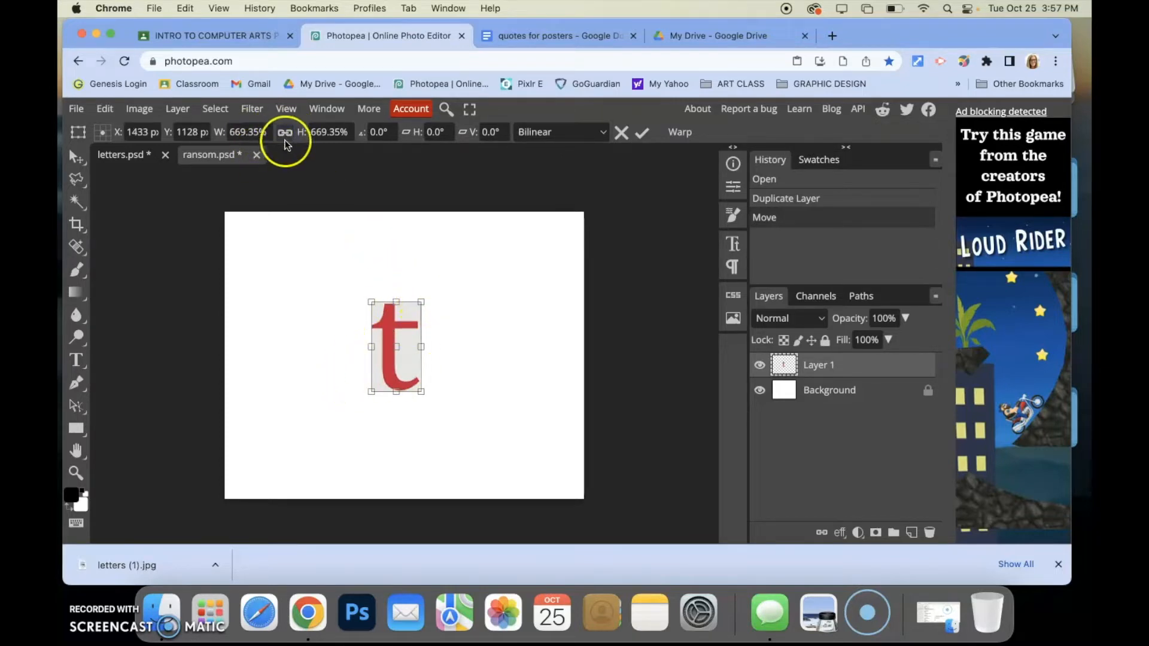
{"action": "mouse_move", "coordinate": [396, 306]}
{"action": "left_mouse_down"}
{"action": "mouse_move", "coordinate": [397, 362]}
{"action": "mouse_move", "coordinate": [397, 256]}
{"action": "mouse_move", "coordinate": [400, 299]}
{"action": "left_mouse_up"}
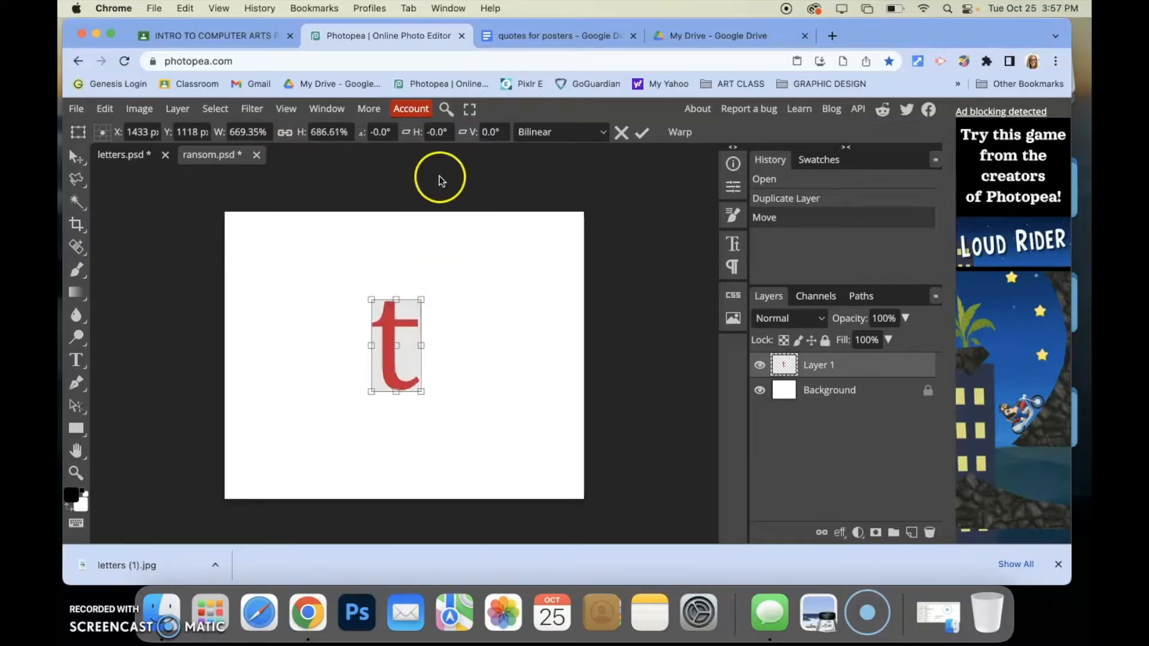
{"action": "left_click", "coordinate": [620, 134]}
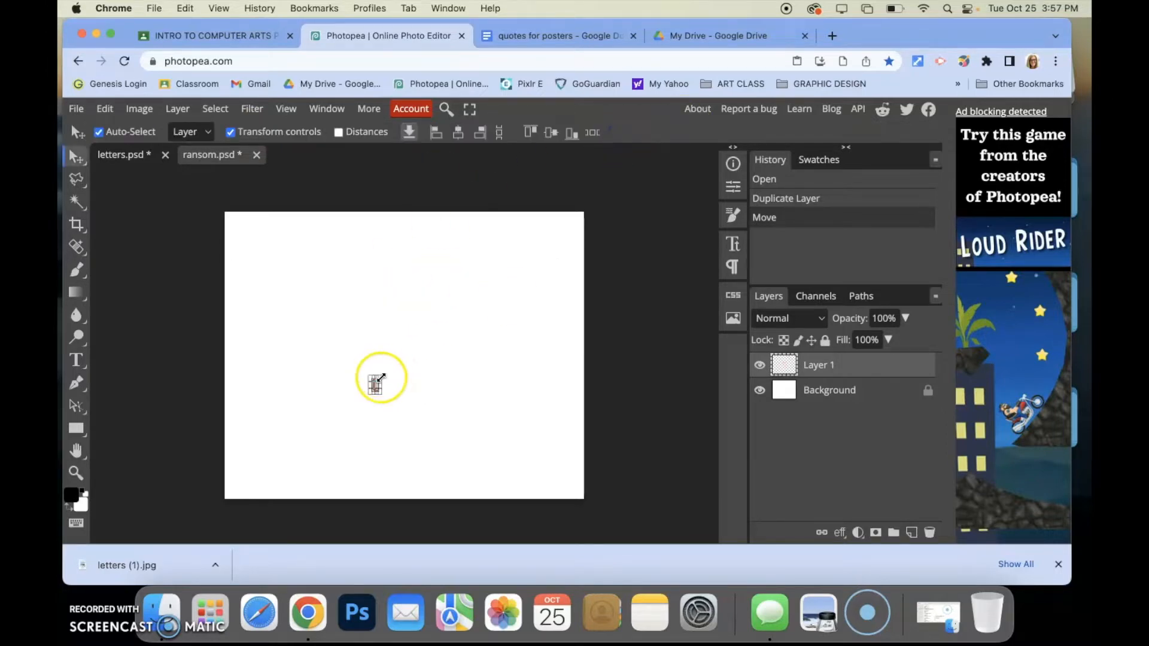
Scale the red t to about 964% and place it near the upper-left corner of the ransom page
{"action": "left_click_drag", "start_coordinate": [380, 377], "coordinate": [455, 263]}
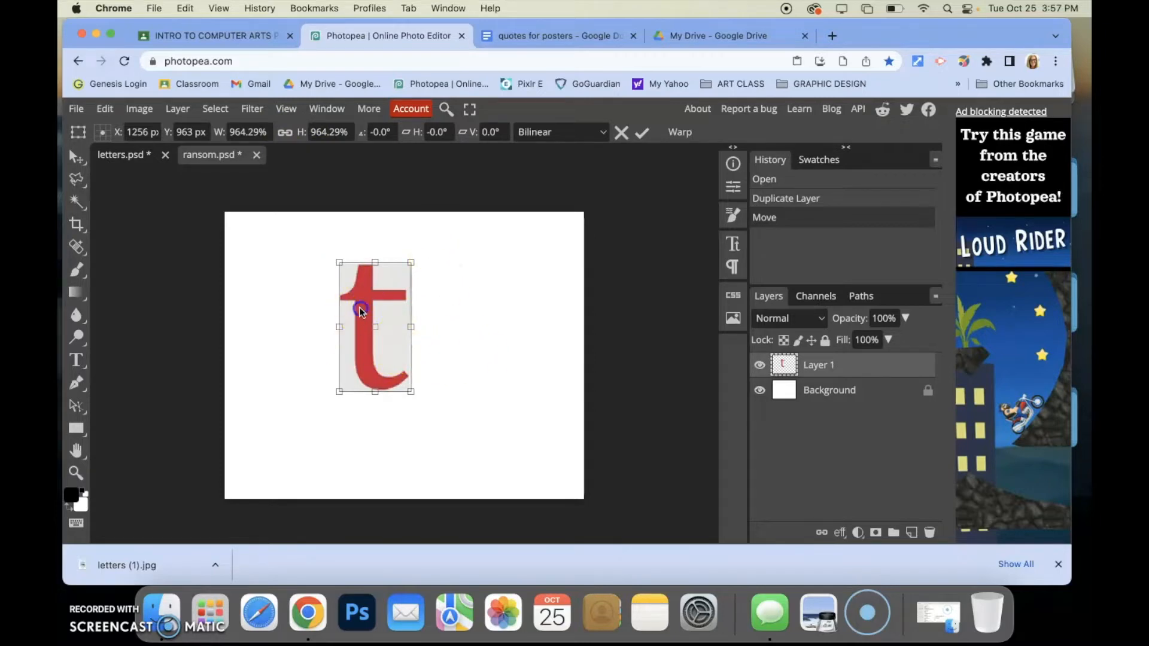
{"action": "left_click_drag", "start_coordinate": [360, 310], "coordinate": [286, 289]}
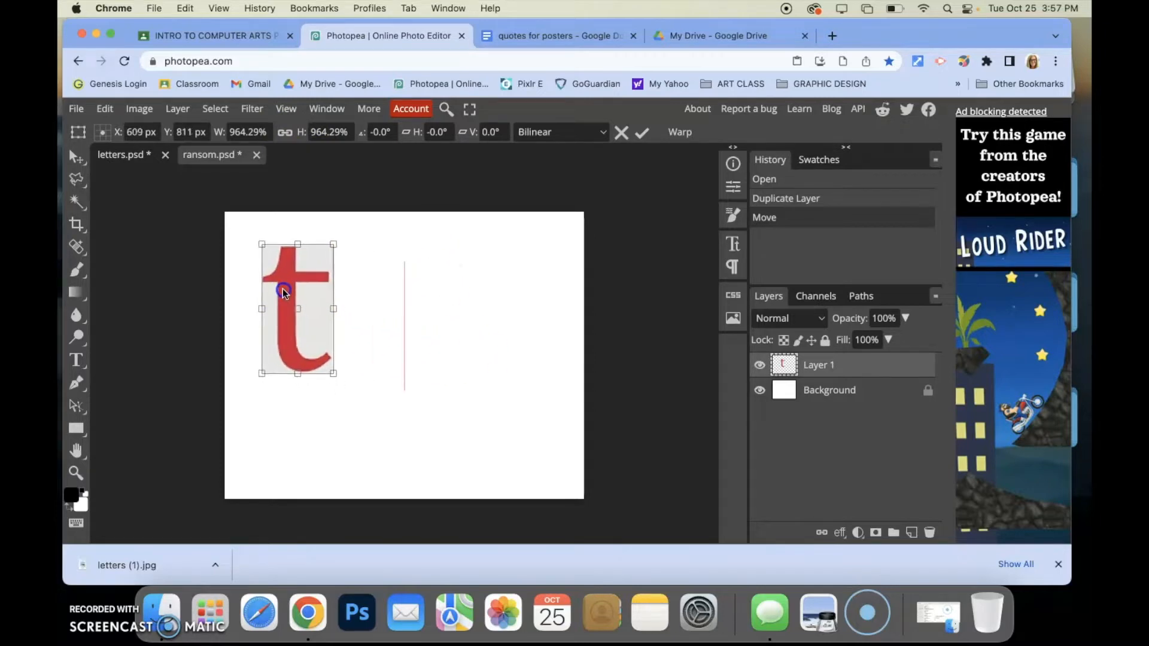
{"action": "left_click", "coordinate": [641, 137]}
Switch to the letters document and select the blue capital H cutout with the Polygonal Lasso
{"action": "left_click", "coordinate": [205, 156]}
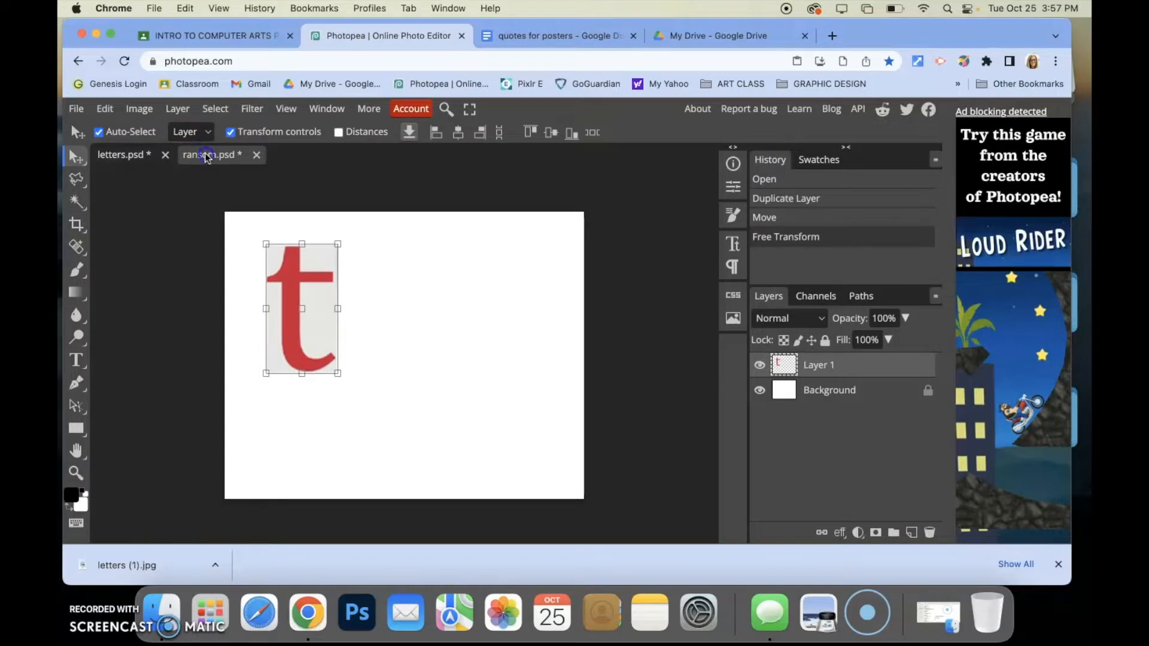
{"action": "left_click", "coordinate": [149, 157]}
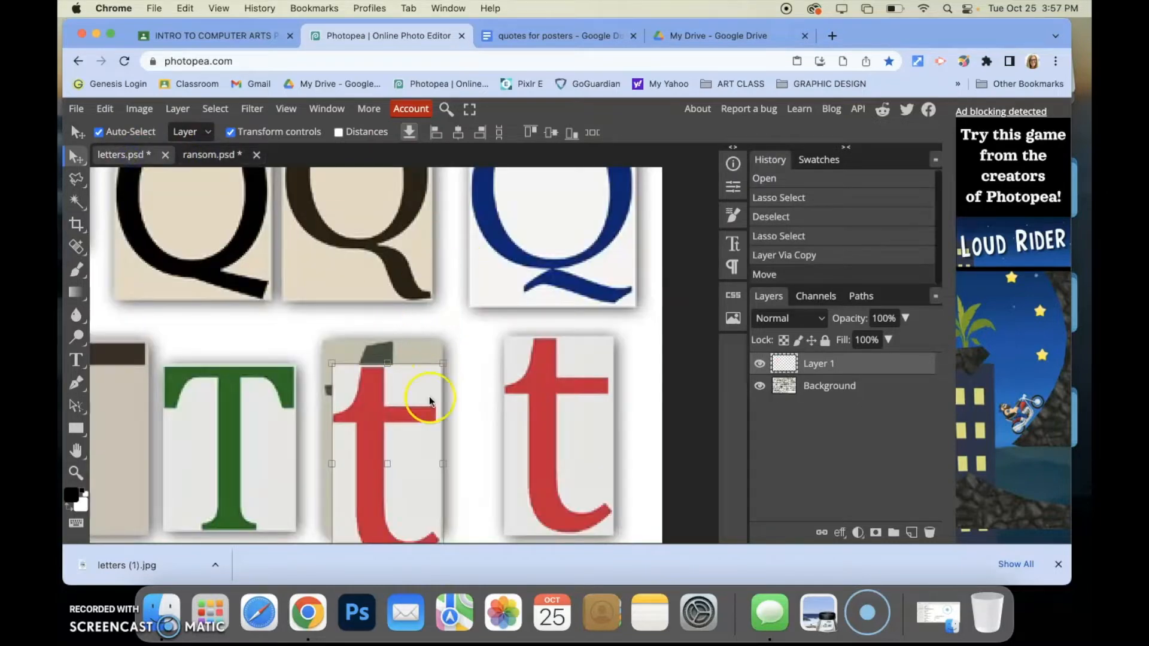
{"action": "left_click_drag", "start_coordinate": [305, 393], "coordinate": [565, 326]}
{"action": "left_click_drag", "start_coordinate": [410, 320], "coordinate": [613, 411]}
{"action": "left_click_drag", "start_coordinate": [474, 277], "coordinate": [592, 438]}
{"action": "left_click_drag", "start_coordinate": [417, 299], "coordinate": [688, 342]}
{"action": "left_click_drag", "start_coordinate": [419, 335], "coordinate": [688, 342]}
{"action": "left_click_drag", "start_coordinate": [484, 343], "coordinate": [349, 352]}
{"action": "left_click_drag", "start_coordinate": [475, 328], "coordinate": [372, 328]}
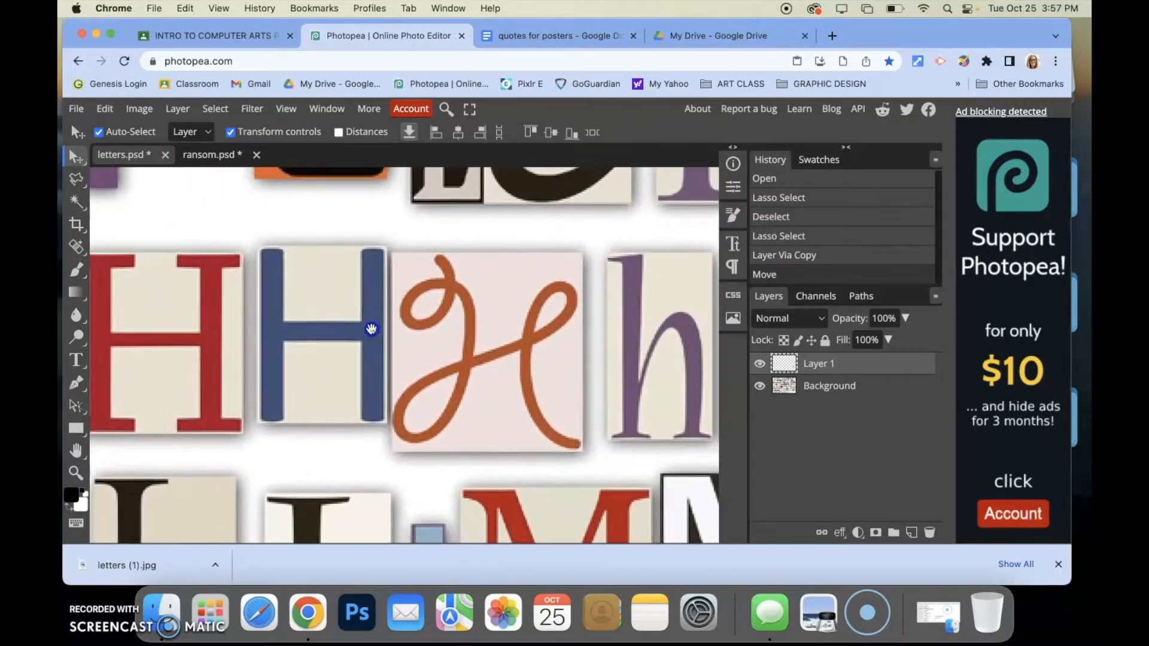
{"action": "left_click_drag", "start_coordinate": [662, 338], "coordinate": [695, 344]}
{"action": "left_click_drag", "start_coordinate": [412, 350], "coordinate": [350, 333]}
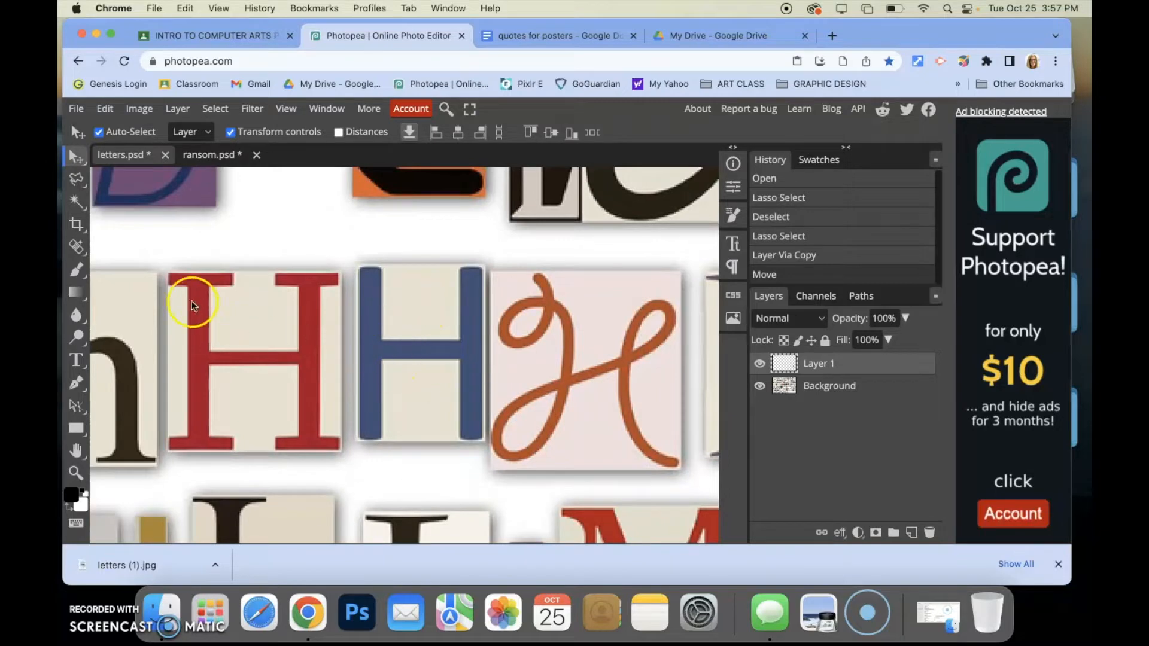
{"action": "left_click", "coordinate": [73, 179]}
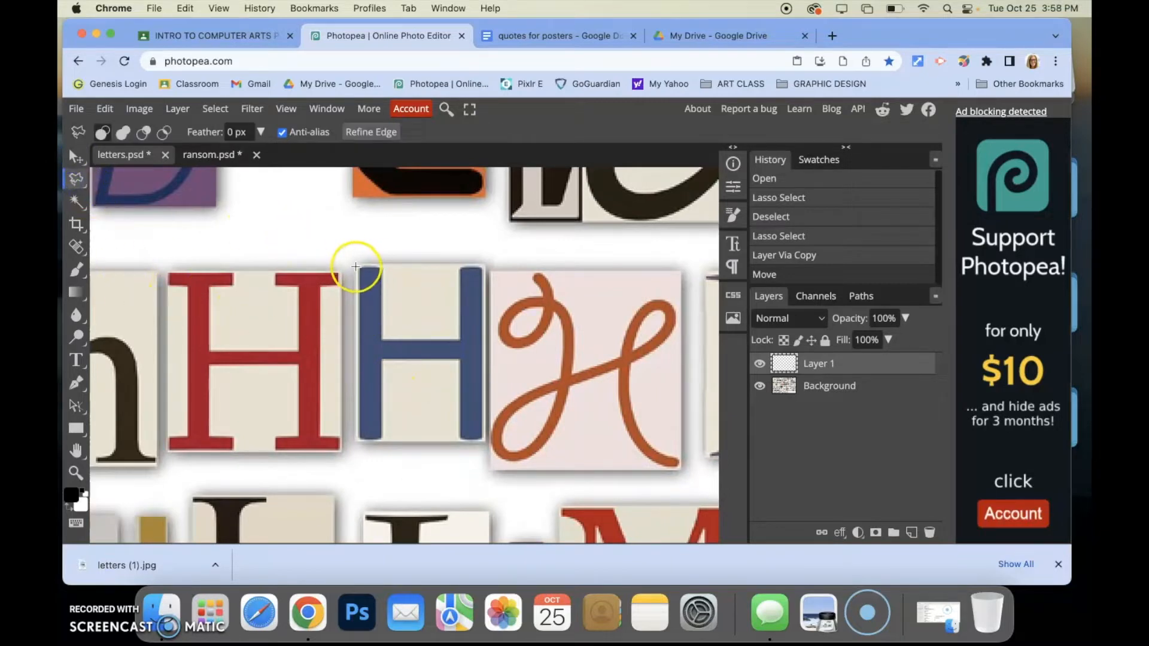
{"action": "mouse_move", "coordinate": [509, 271]}
{"action": "left_mouse_down"}
{"action": "mouse_move", "coordinate": [486, 263]}
{"action": "mouse_move", "coordinate": [499, 437]}
{"action": "mouse_move", "coordinate": [489, 448]}
{"action": "mouse_move", "coordinate": [347, 441]}
{"action": "mouse_move", "coordinate": [355, 263]}
{"action": "left_mouse_up"}
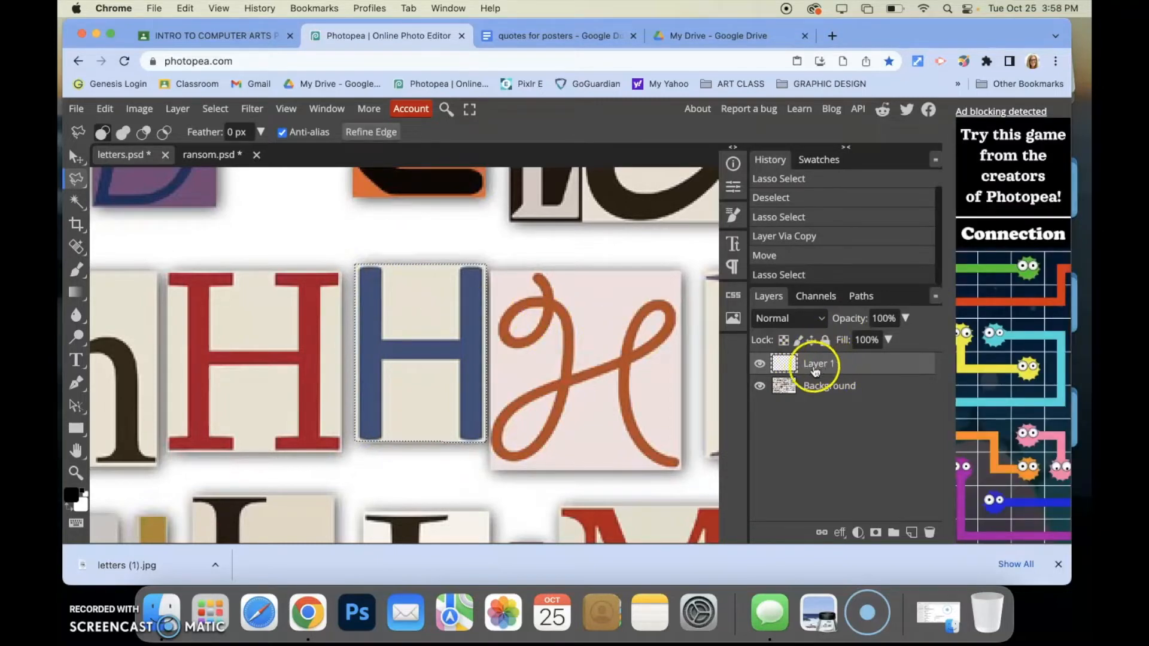
Copy the selected blue H onto its own layer in the letters document and view it alone by hiding the other layers
{"action": "key", "text": "super+0"}
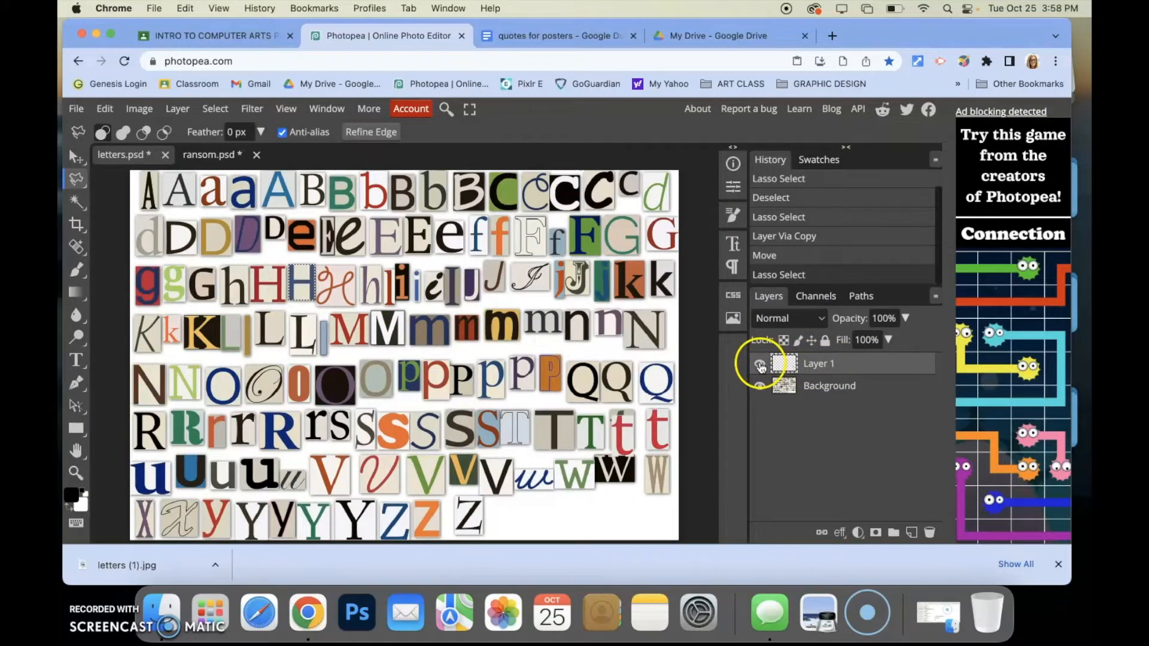
{"action": "left_click", "coordinate": [759, 385]}
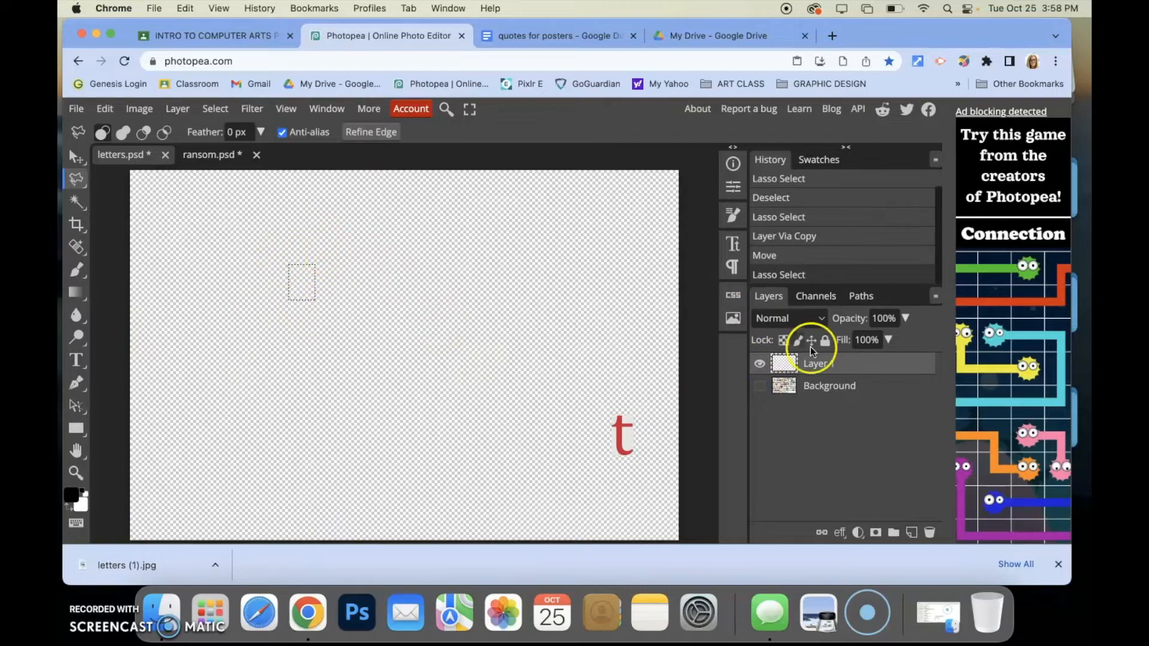
{"action": "left_click", "coordinate": [759, 386]}
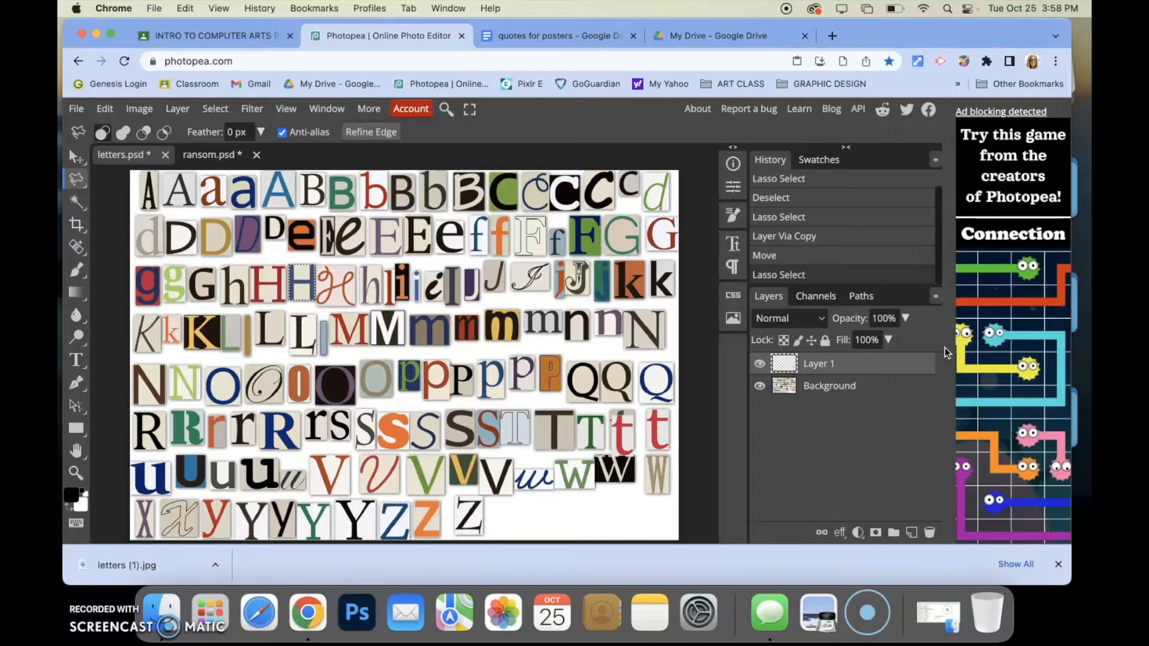
{"action": "key", "text": "super+c"}
{"action": "left_click", "coordinate": [760, 386]}
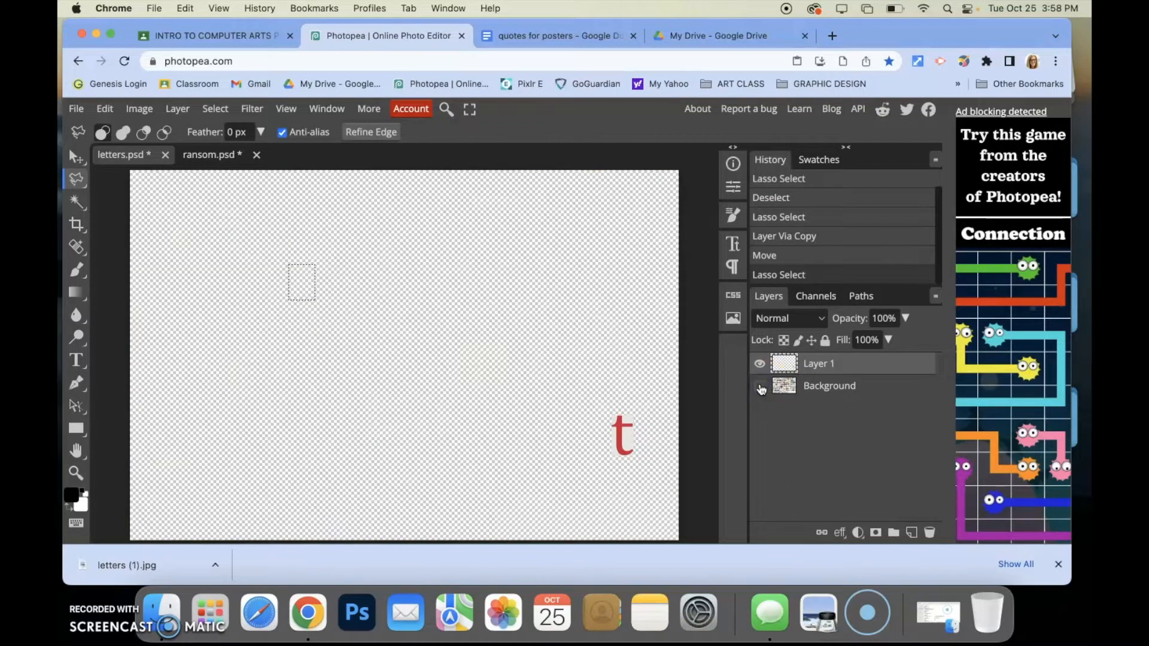
{"action": "left_click", "coordinate": [760, 386]}
{"action": "left_click", "coordinate": [833, 382]}
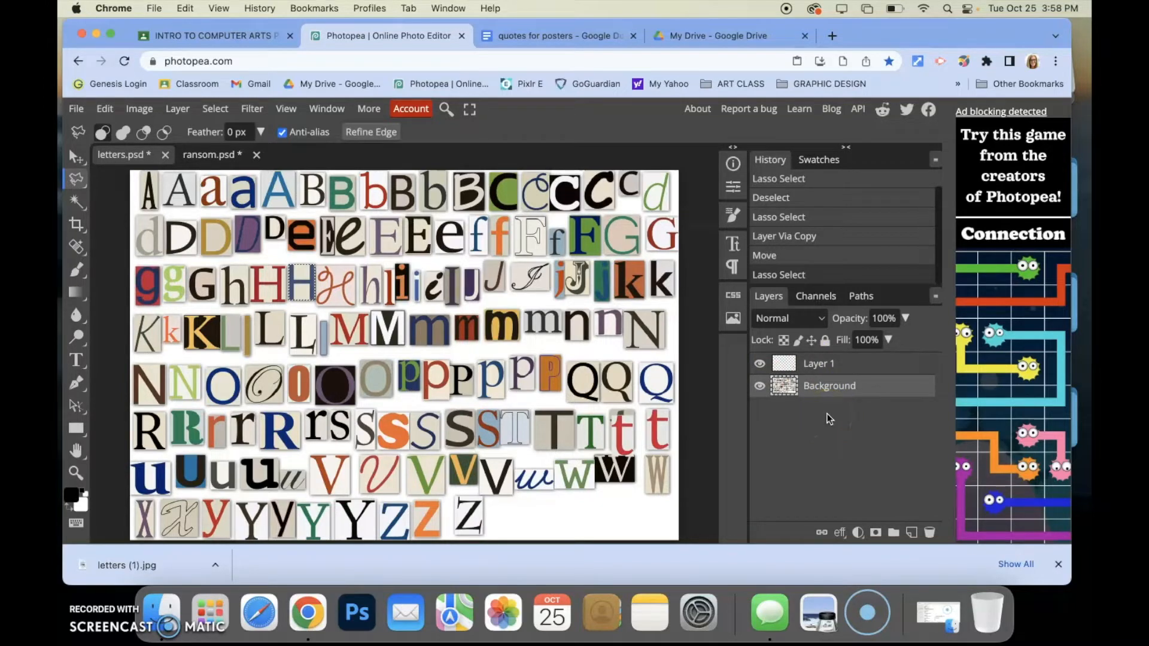
{"action": "key", "text": "super+j"}
{"action": "left_click", "coordinate": [809, 382]}
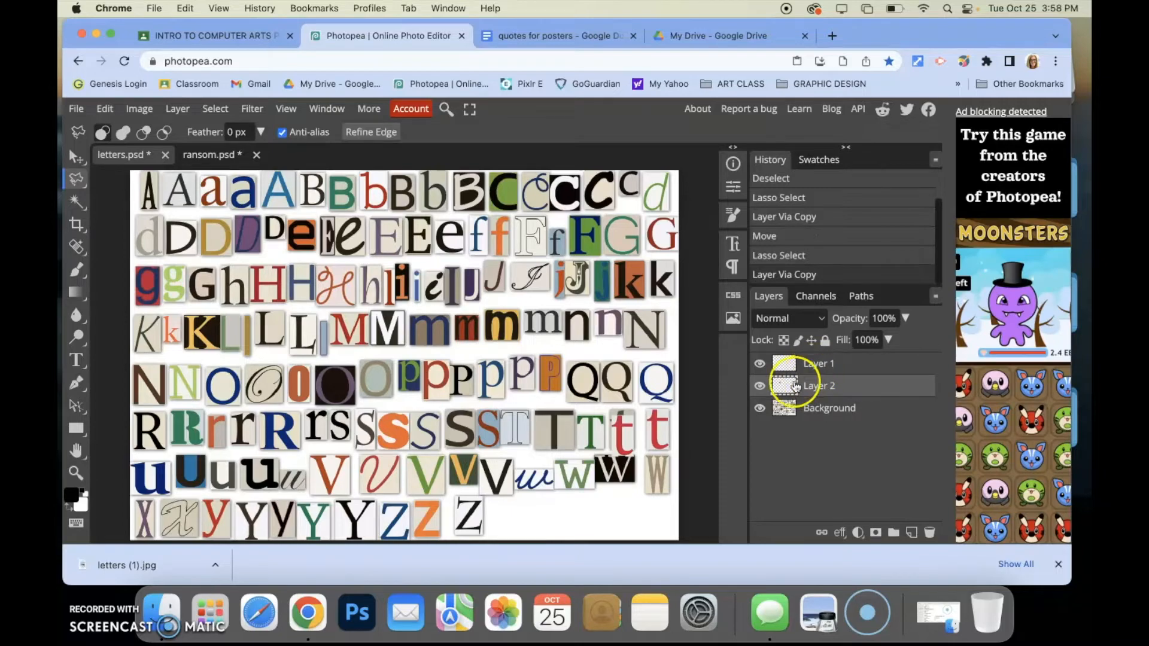
{"action": "left_click", "coordinate": [759, 363]}
{"action": "left_click", "coordinate": [760, 408]}
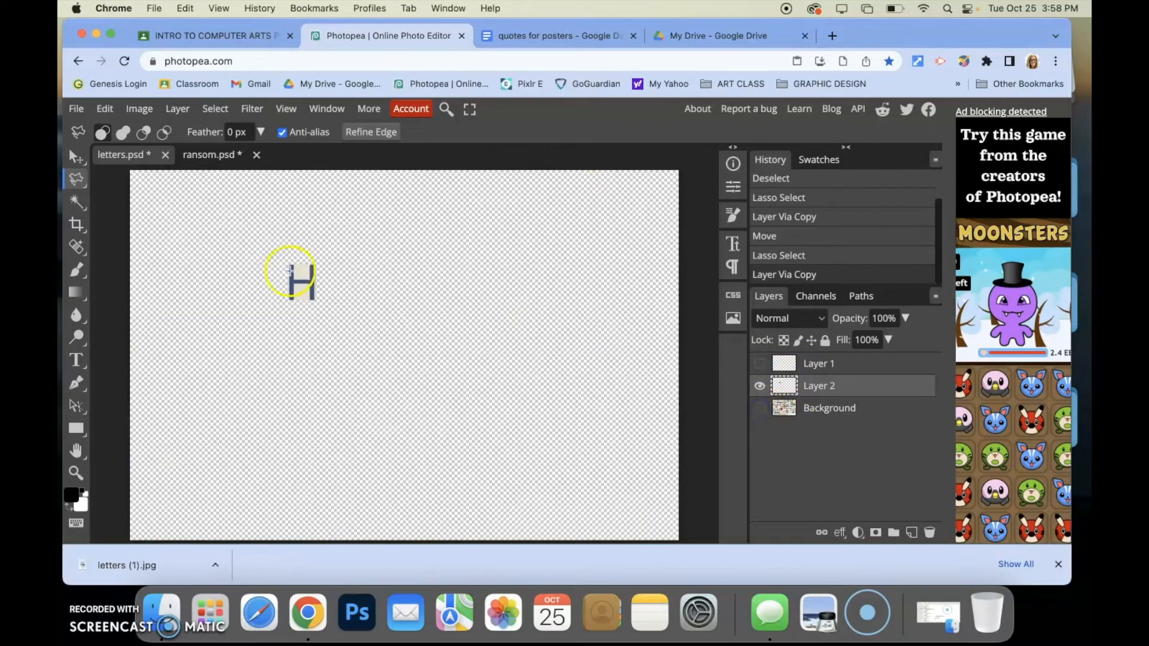
Drag the H layer into the ransom document and scale it to about 1059%, placing it right of the t
{"action": "left_click", "coordinate": [76, 156]}
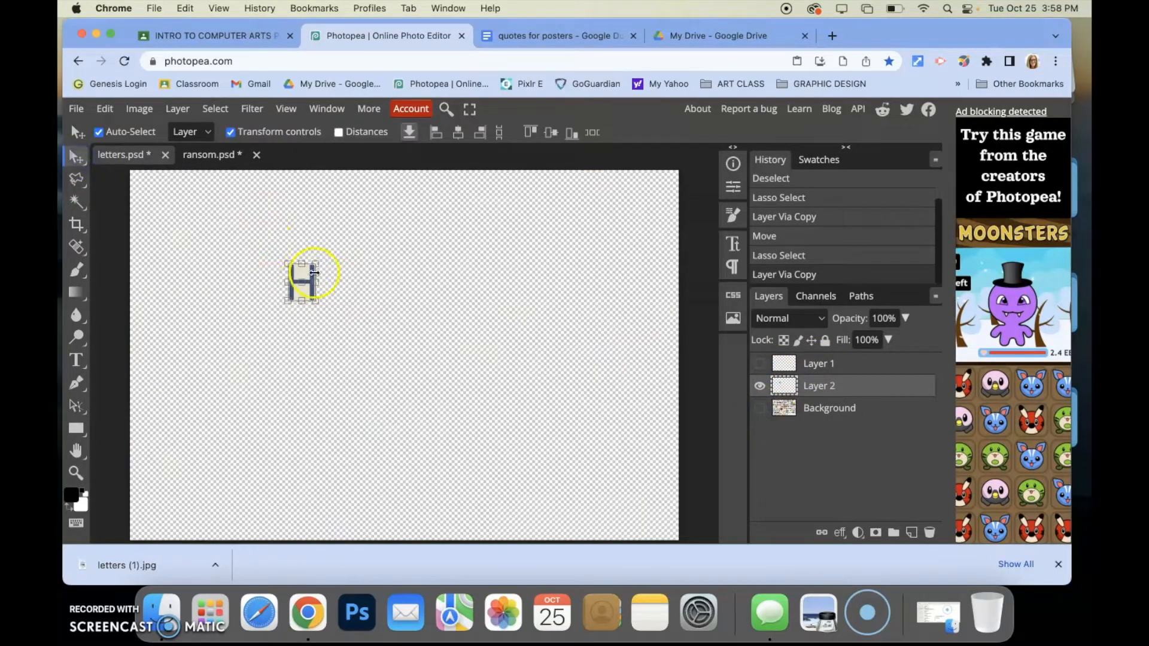
{"action": "left_click_drag", "start_coordinate": [304, 271], "coordinate": [465, 233]}
{"action": "key", "text": "super+t"}
{"action": "left_click_drag", "start_coordinate": [397, 300], "coordinate": [382, 301]}
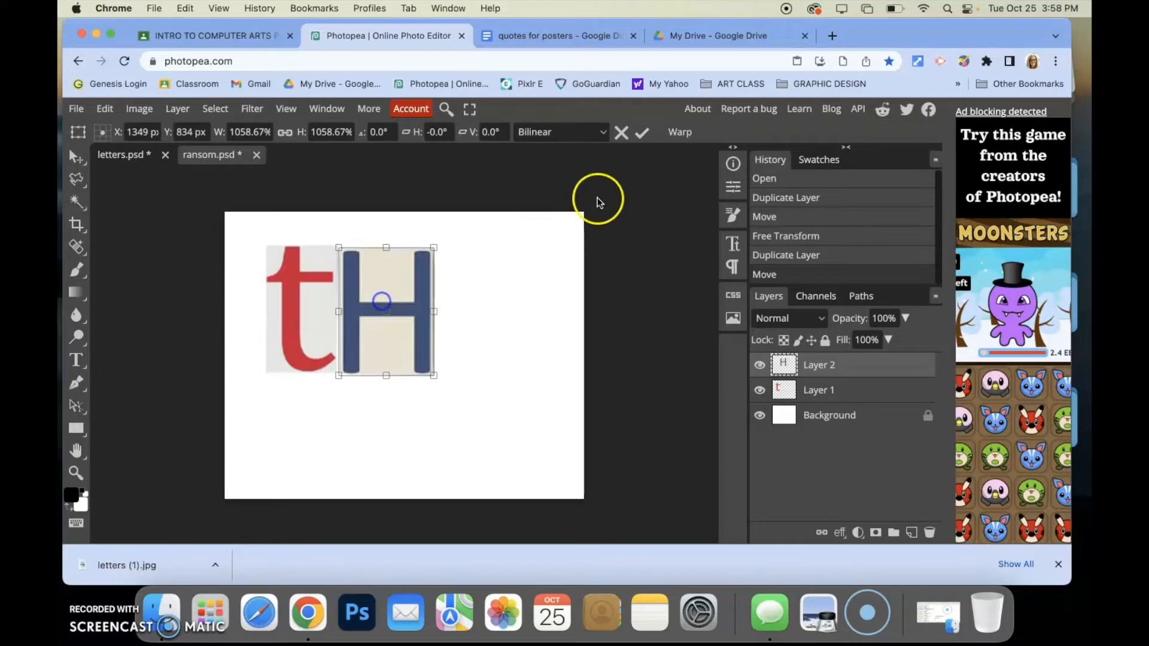
{"action": "left_click", "coordinate": [638, 138]}
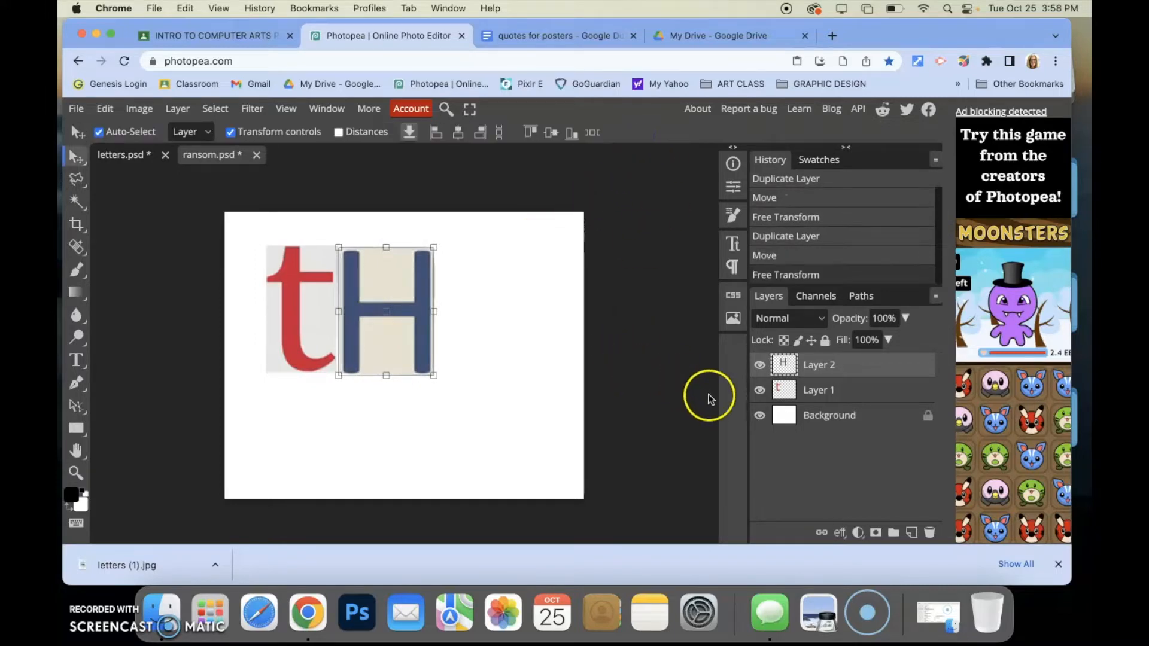
Return to the letters document and make the hidden layers visible again
{"action": "left_click", "coordinate": [820, 417]}
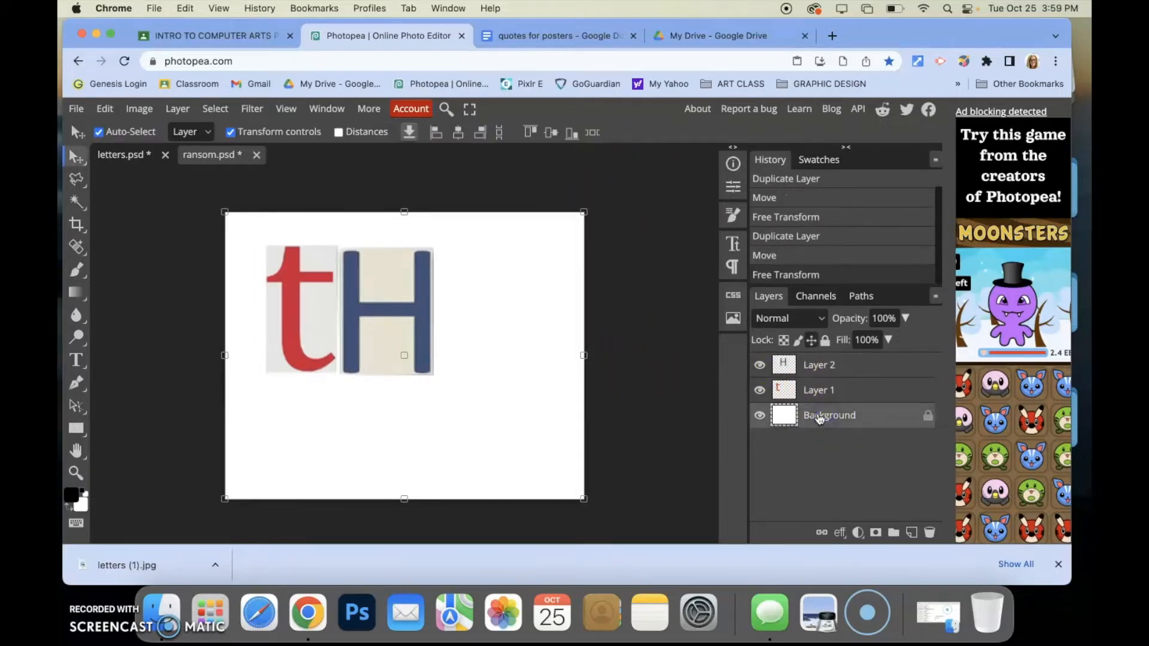
{"action": "left_click", "coordinate": [121, 154]}
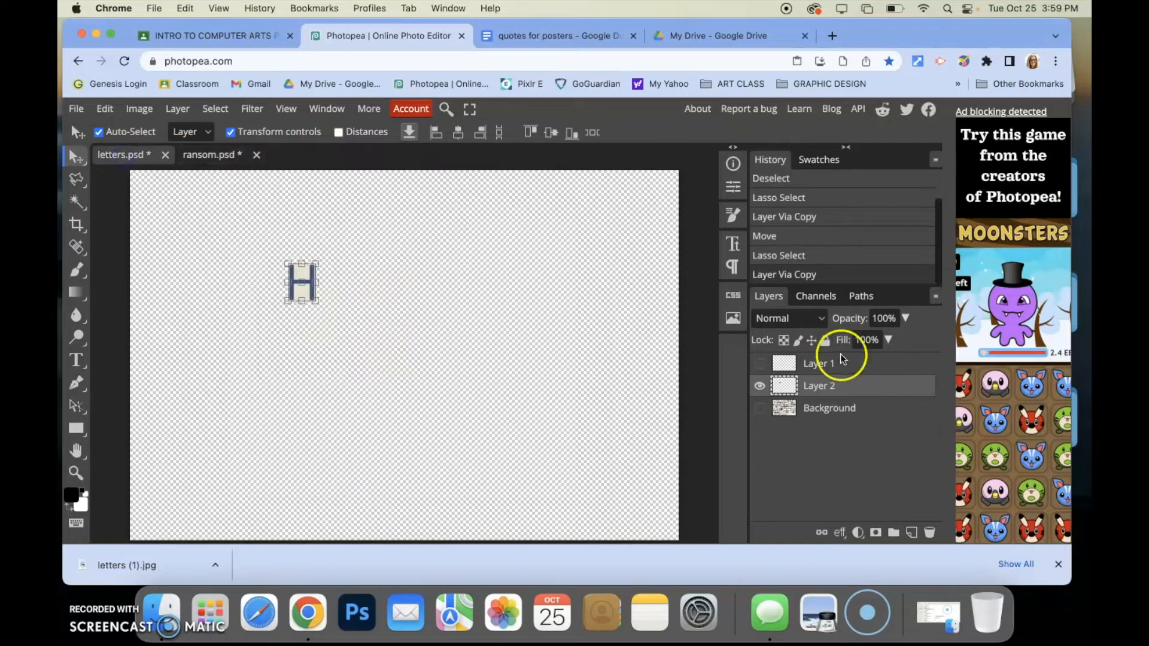
{"action": "left_click", "coordinate": [759, 363]}
{"action": "left_click", "coordinate": [759, 408]}
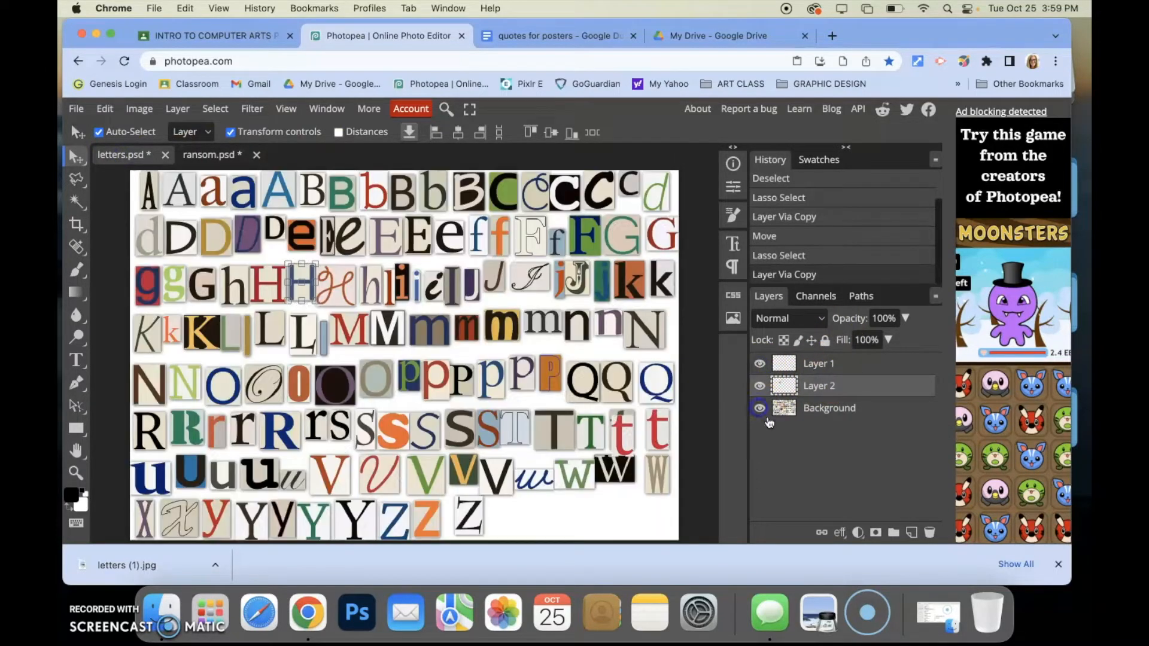
Zoom into the letters sheet and copy the black lowercase e cutout onto its own layer with the Polygonal Lasso
{"action": "left_click", "coordinate": [77, 470]}
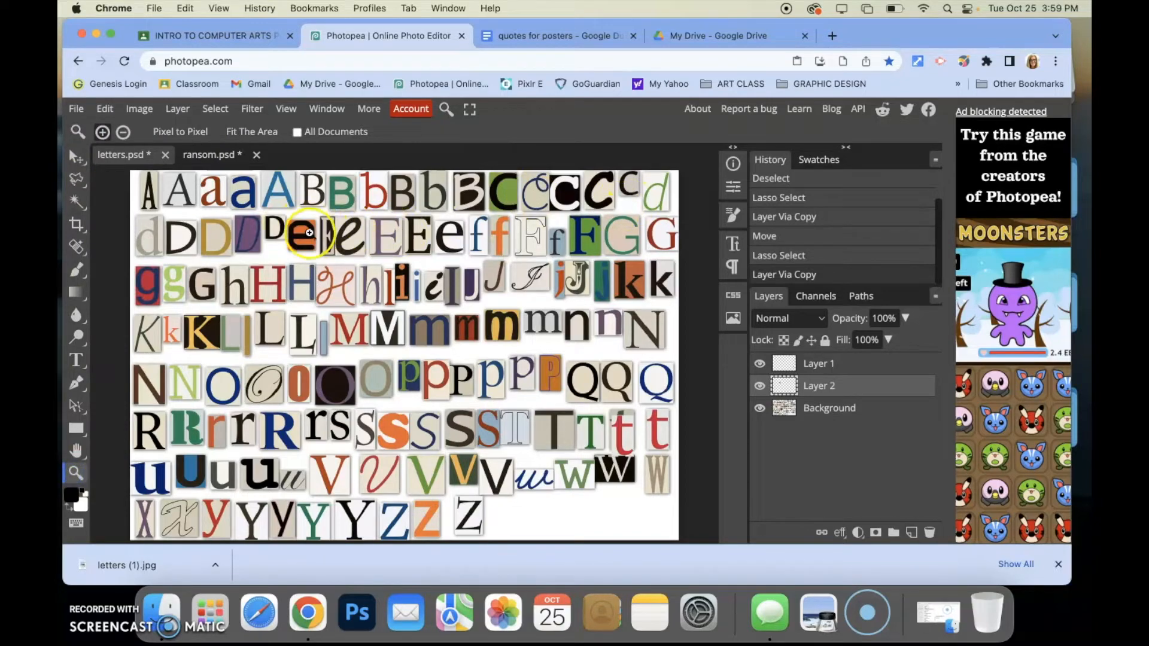
{"action": "scroll", "coordinate": [358, 226], "scroll_direction": "down", "scroll_amount": 3}
{"action": "scroll", "coordinate": [358, 226], "scroll_direction": "down", "scroll_amount": 1}
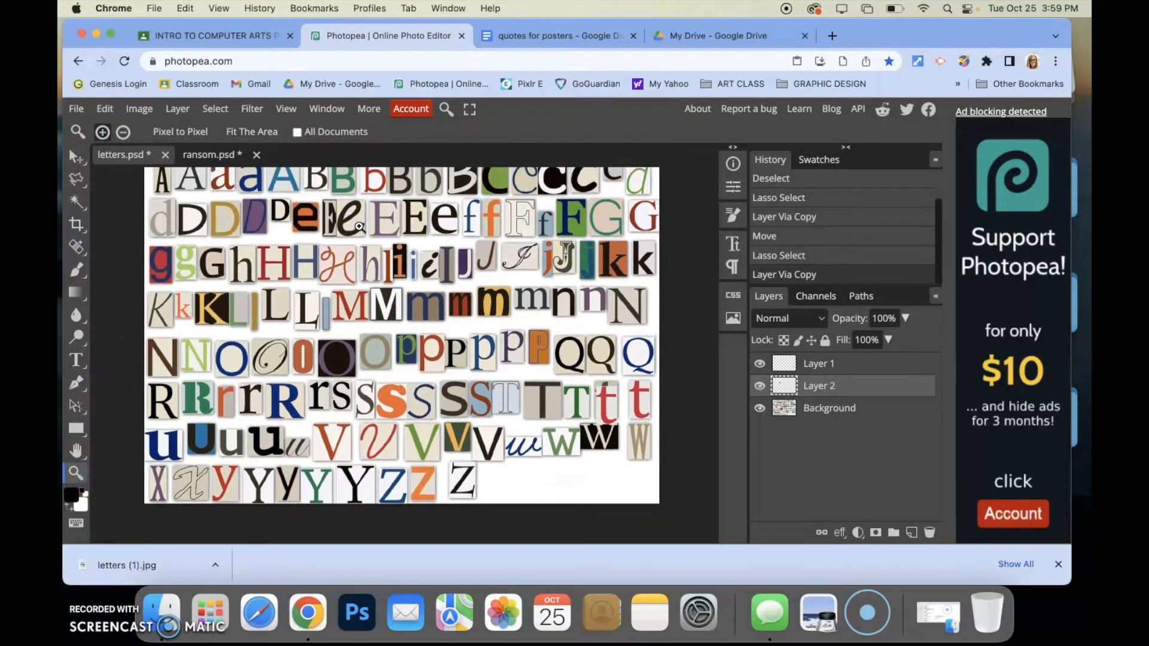
{"action": "scroll", "coordinate": [359, 227], "scroll_direction": "up", "scroll_amount": 3}
{"action": "scroll", "coordinate": [363, 244], "scroll_direction": "down", "scroll_amount": 2}
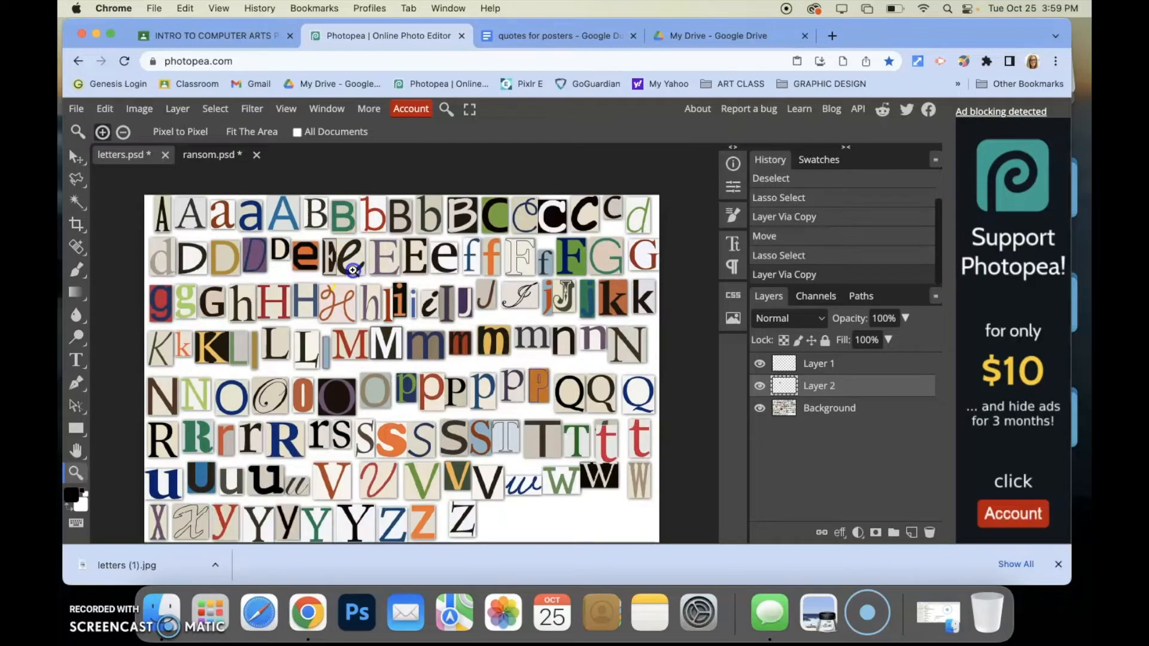
{"action": "scroll", "coordinate": [353, 269], "scroll_direction": "up", "scroll_amount": 6}
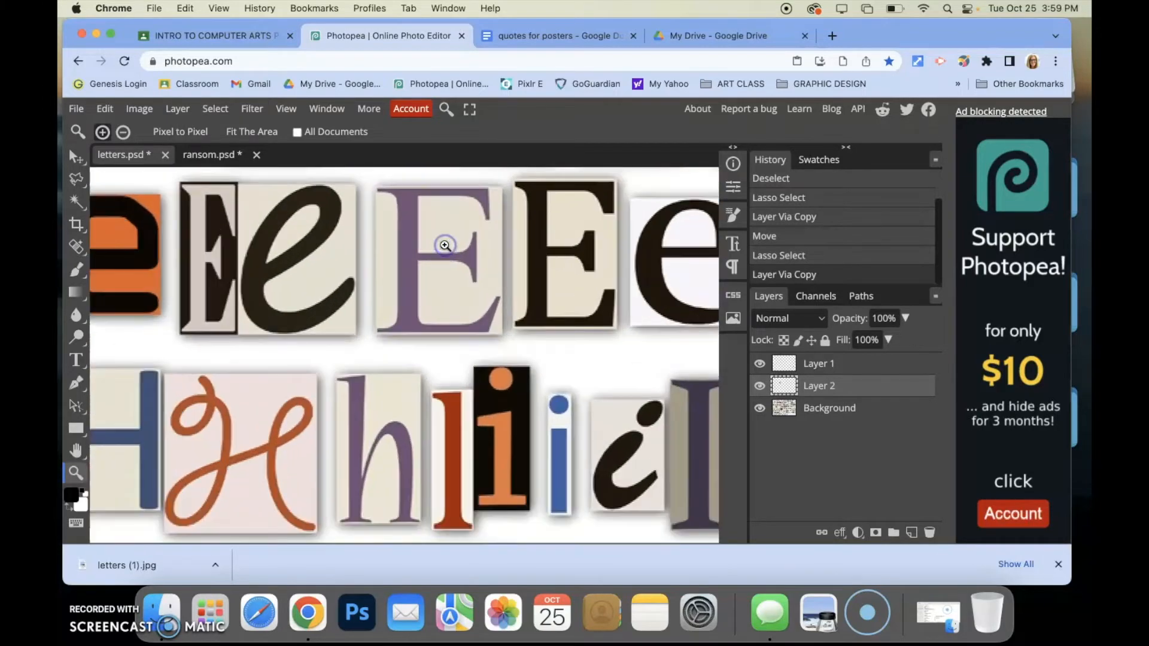
{"action": "left_click_drag", "start_coordinate": [673, 298], "coordinate": [429, 347]}
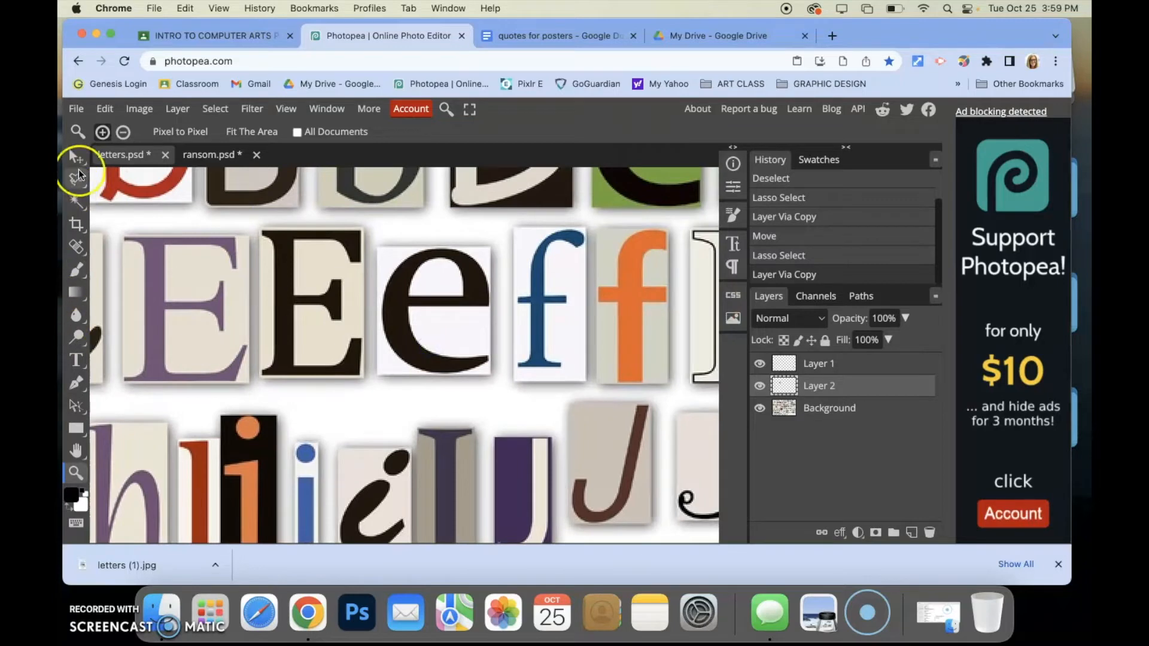
{"action": "left_click", "coordinate": [76, 177]}
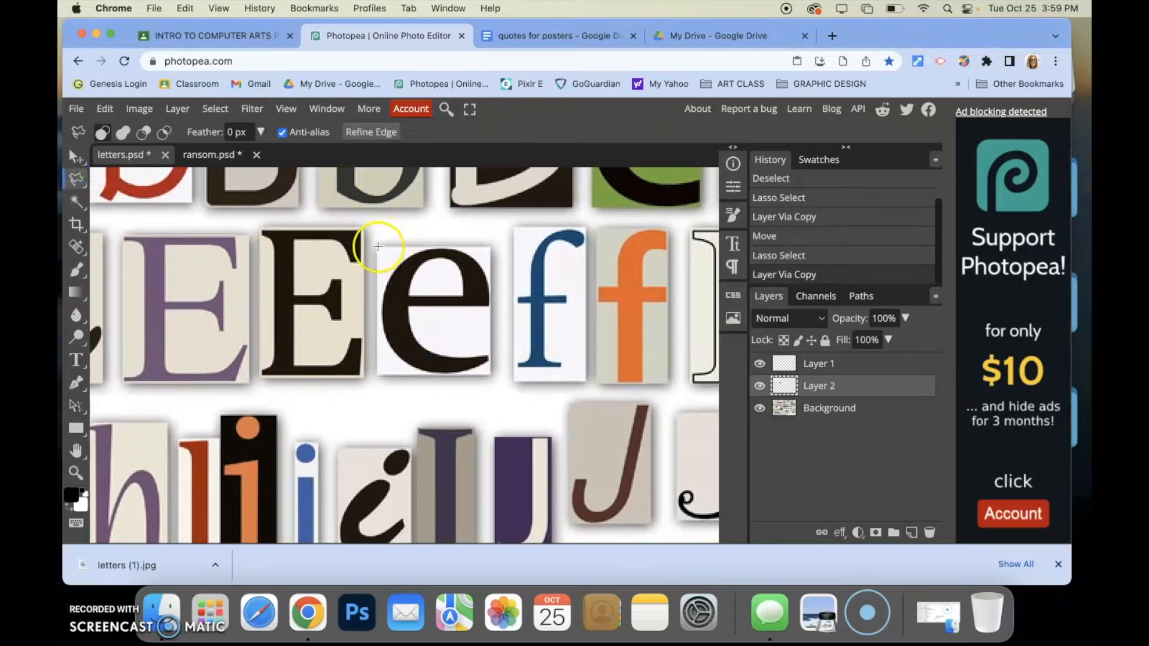
{"action": "left_click", "coordinate": [493, 246]}
{"action": "left_click", "coordinate": [488, 369]}
{"action": "left_click", "coordinate": [381, 373]}
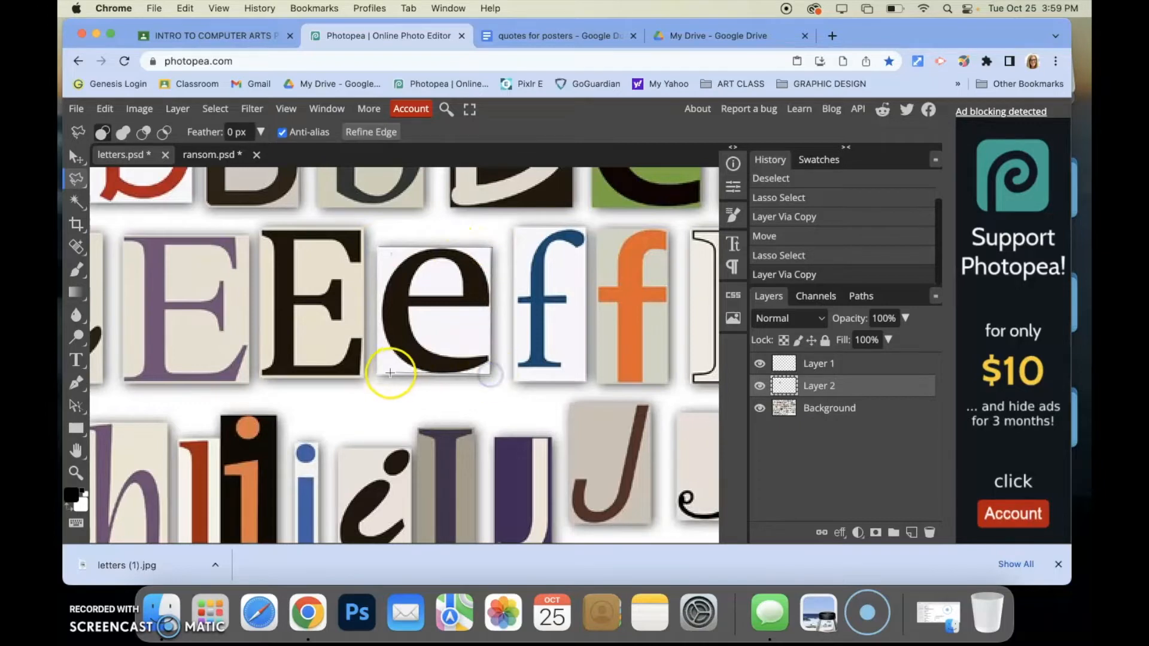
{"action": "left_click", "coordinate": [378, 247]}
{"action": "left_click", "coordinate": [829, 408]}
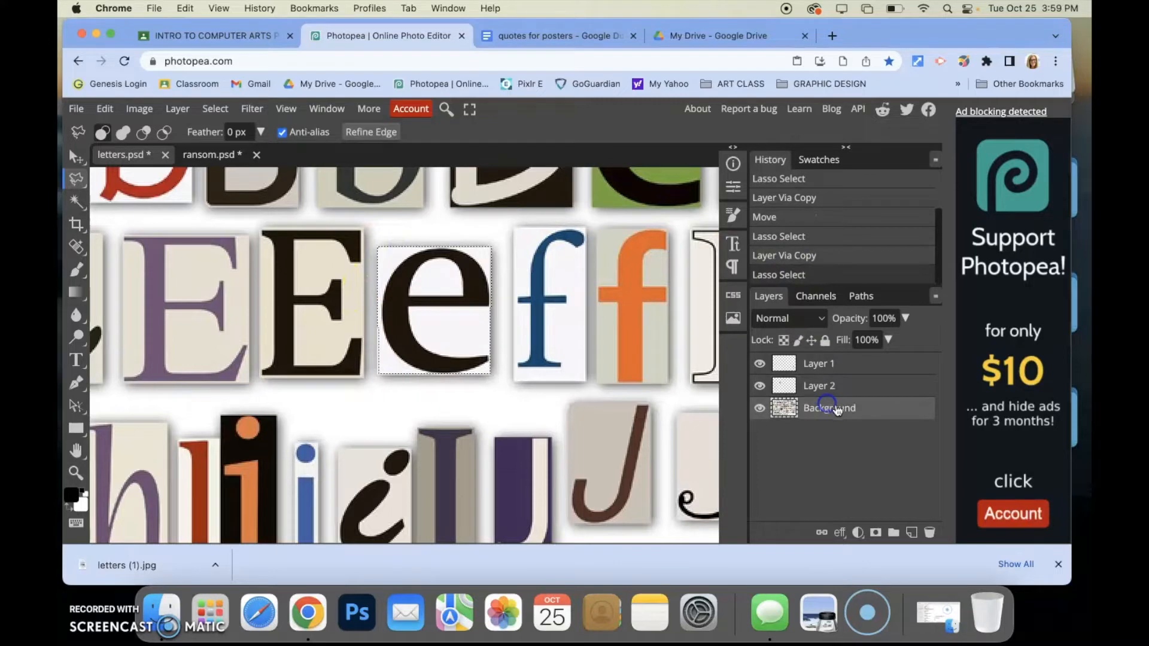
{"action": "key", "text": "super+j"}
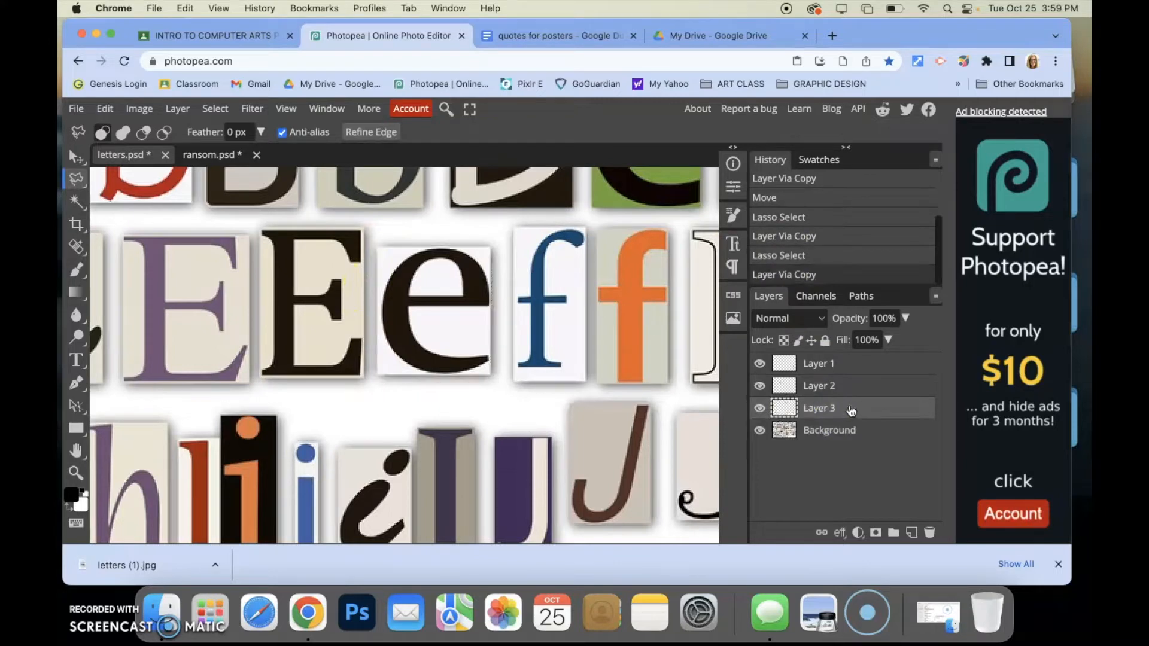
Drag the e into the ransom document, scale it to about 1052%, and place it right of the H
{"action": "left_click", "coordinate": [74, 156]}
{"action": "left_click_drag", "start_coordinate": [429, 322], "coordinate": [484, 339]}
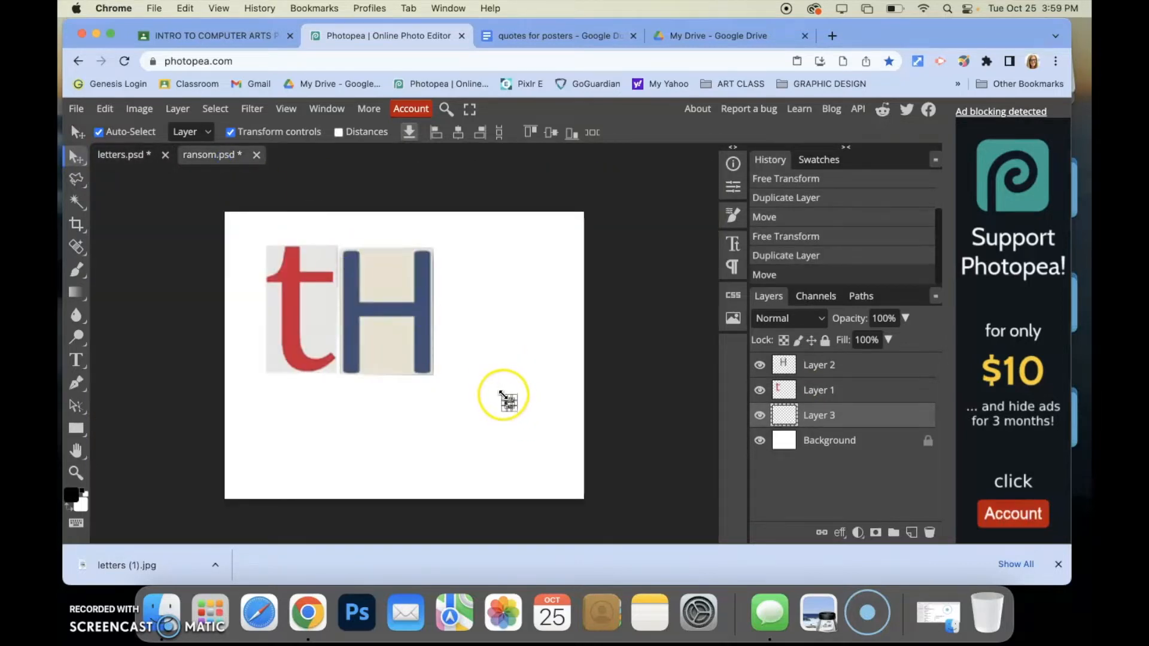
{"action": "key", "text": "super+t"}
{"action": "left_click_drag", "start_coordinate": [505, 398], "coordinate": [434, 281]}
{"action": "left_click_drag", "start_coordinate": [468, 343], "coordinate": [460, 263]}
{"action": "left_click_drag", "start_coordinate": [507, 328], "coordinate": [536, 340]}
{"action": "left_click_drag", "start_coordinate": [488, 289], "coordinate": [492, 300]}
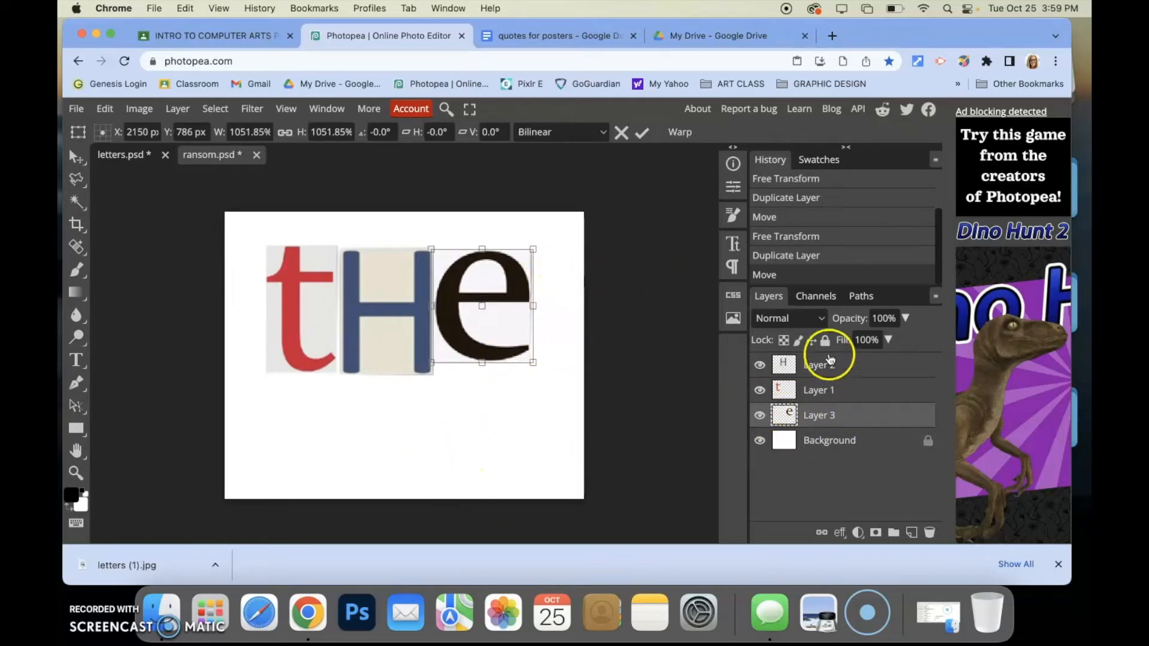
{"action": "left_click", "coordinate": [642, 132]}
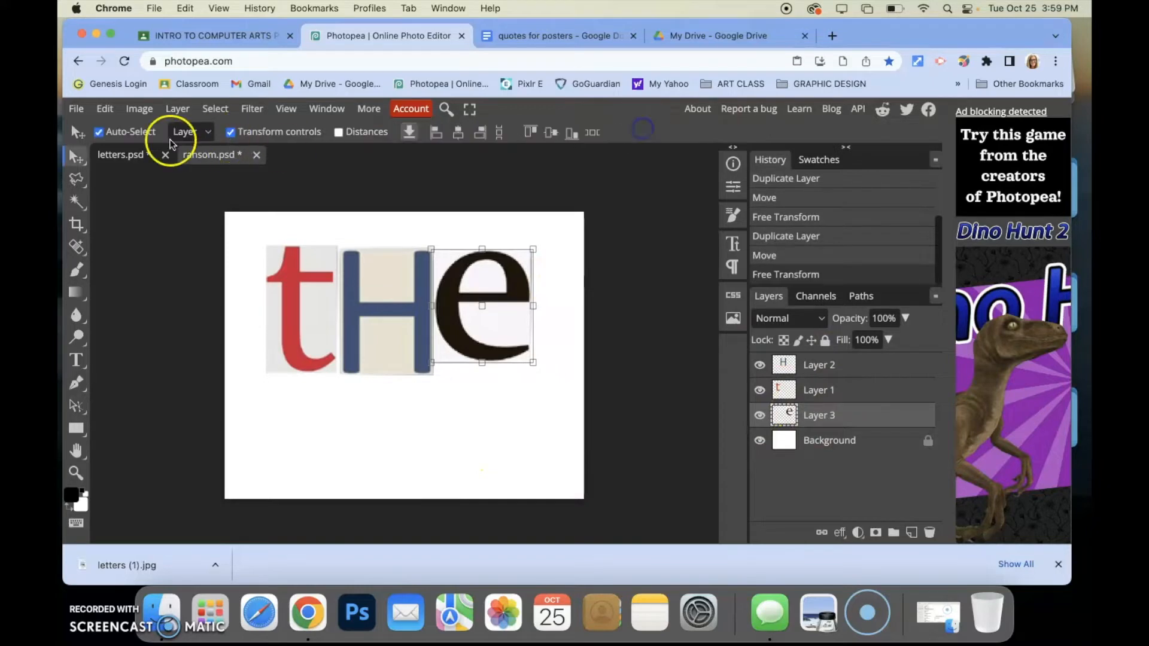
Delete the three copied letter layers from the letters document, leaving only the background
{"action": "left_click", "coordinate": [143, 156]}
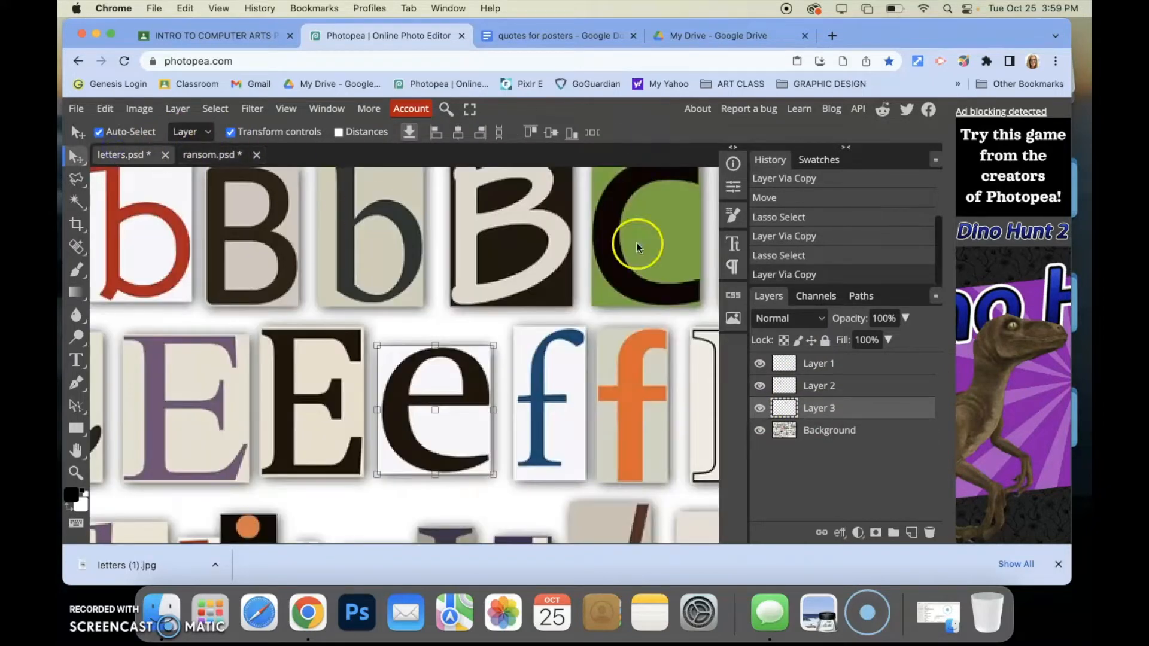
{"action": "left_click", "coordinate": [867, 360]}
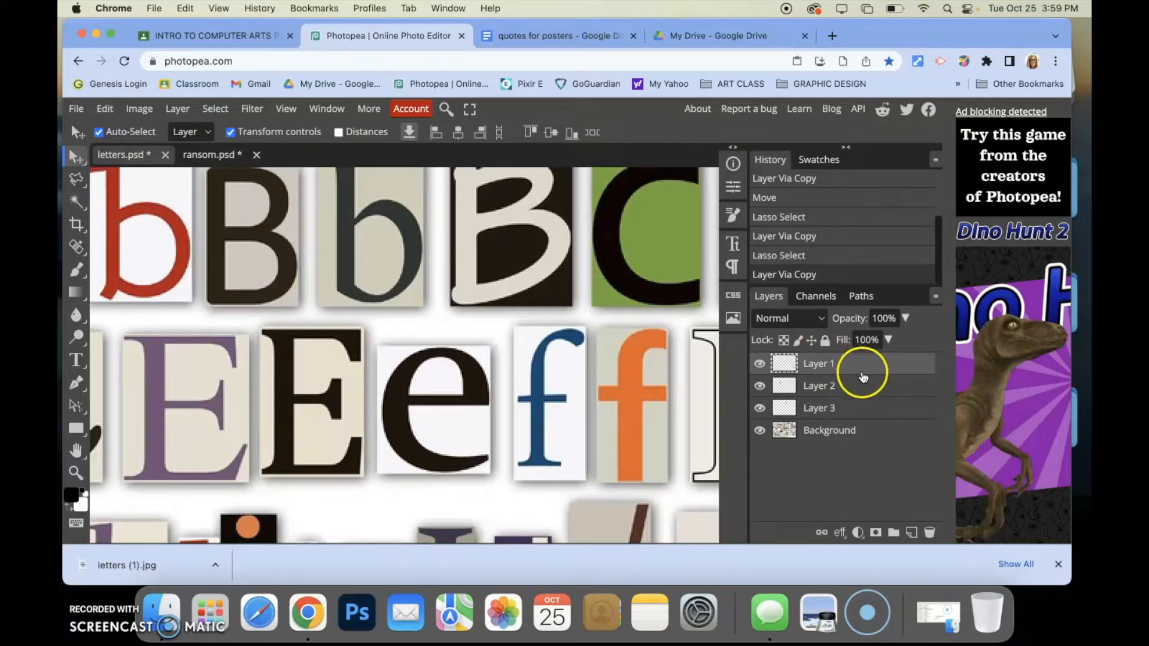
{"action": "left_click_drag", "start_coordinate": [859, 361], "coordinate": [929, 531]}
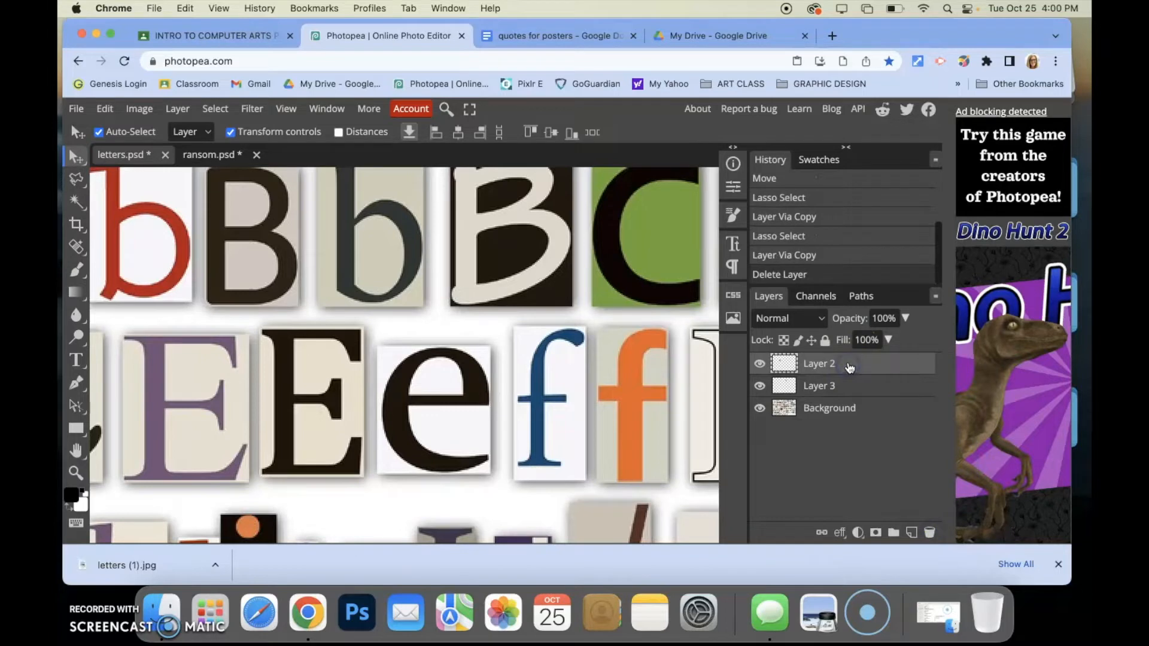
{"action": "key", "text": "BackSpace"}
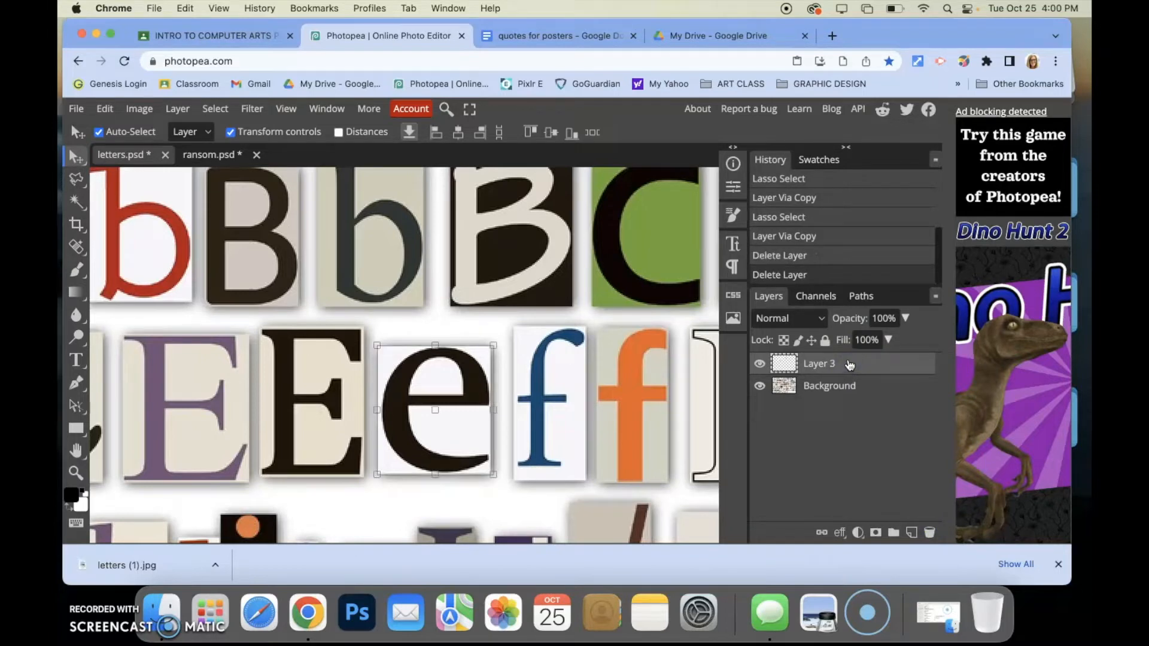
{"action": "key", "text": "BackSpace"}
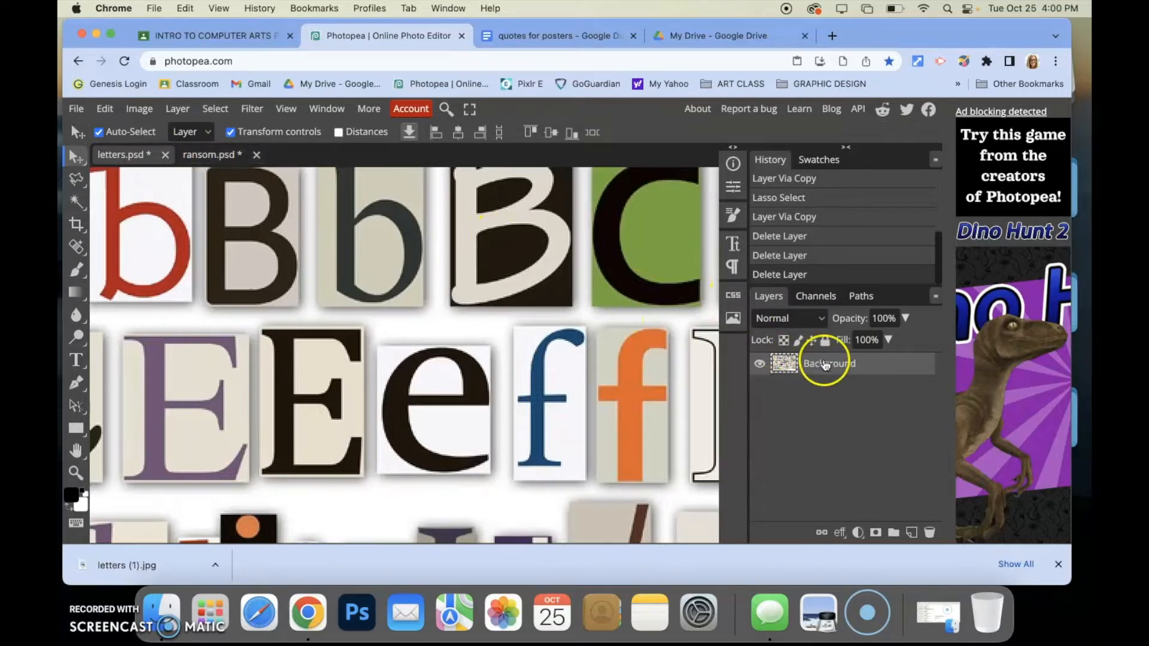
Shrink the H to about 61% and rearrange the t, H and e closer together in the ransom document
{"action": "left_click", "coordinate": [215, 157]}
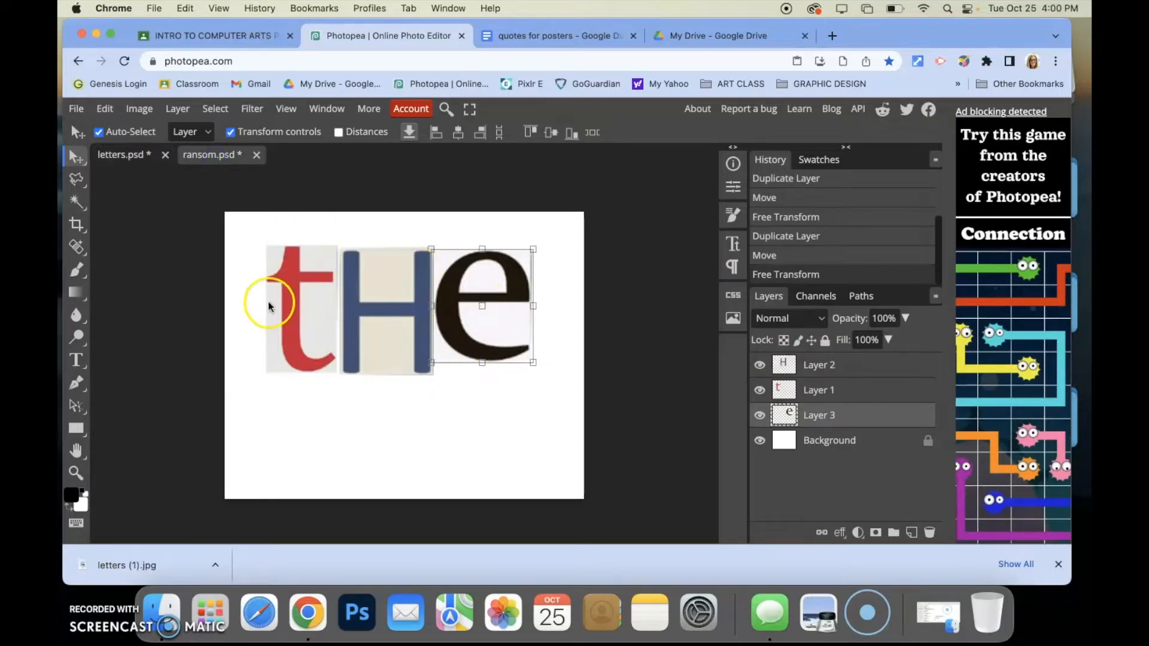
{"action": "left_click", "coordinate": [123, 156]}
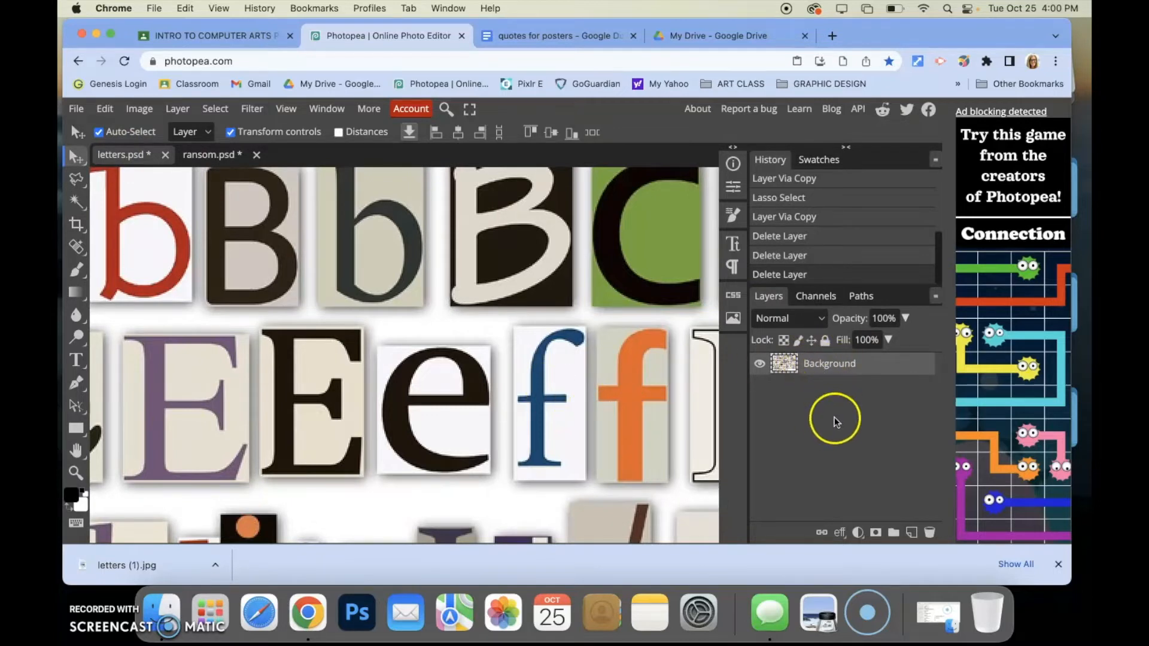
{"action": "left_click", "coordinate": [209, 155]}
{"action": "left_click", "coordinate": [309, 352]}
{"action": "left_click_drag", "start_coordinate": [374, 346], "coordinate": [377, 365]}
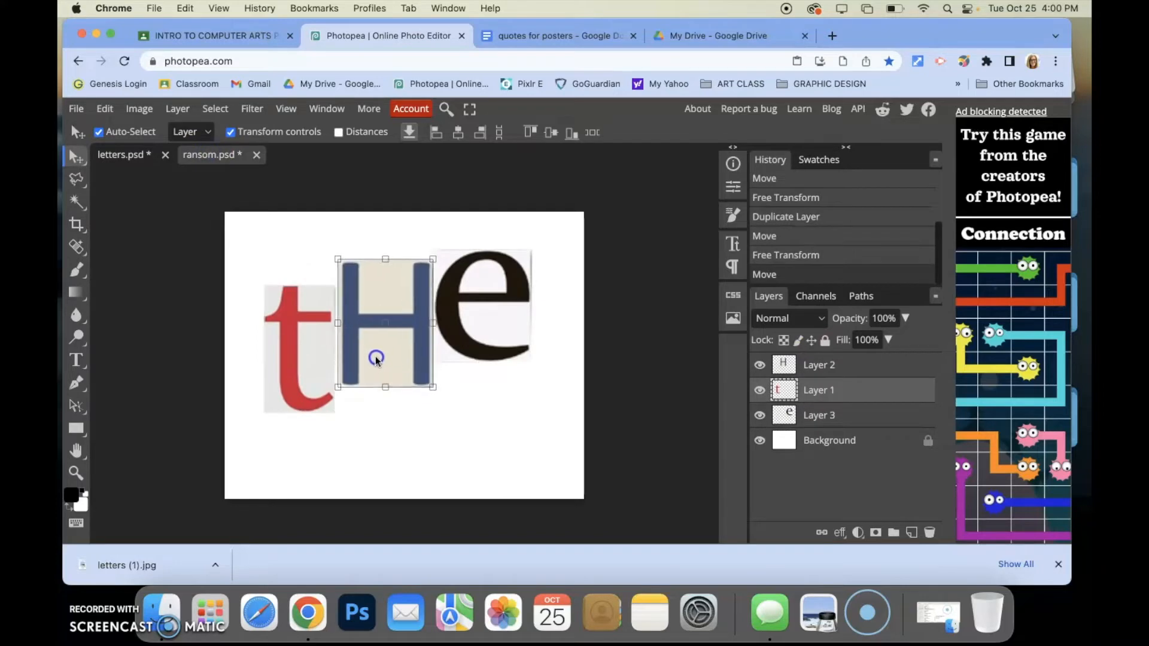
{"action": "left_click_drag", "start_coordinate": [474, 310], "coordinate": [476, 353]}
{"action": "left_click_drag", "start_coordinate": [389, 332], "coordinate": [393, 354]}
{"action": "left_click_drag", "start_coordinate": [433, 283], "coordinate": [384, 354]}
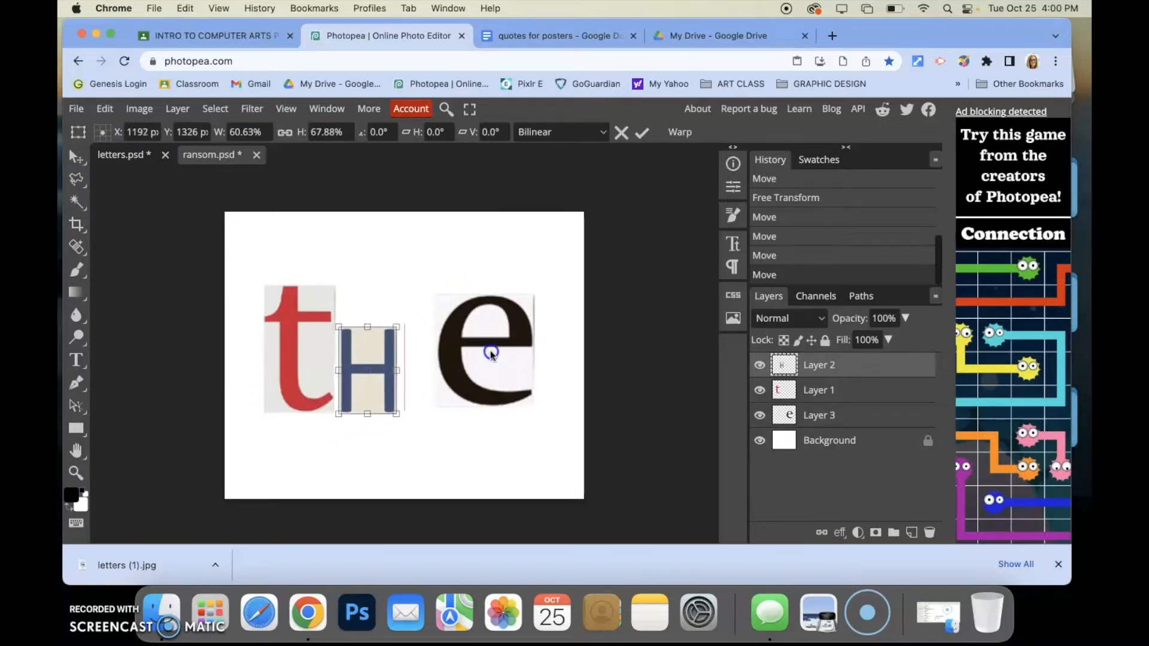
{"action": "left_click", "coordinate": [637, 136]}
{"action": "left_click_drag", "start_coordinate": [476, 335], "coordinate": [440, 359]}
Free-transform the t, tilting it about 12.5° and nudging it beside the H
{"action": "left_click", "coordinate": [298, 365]}
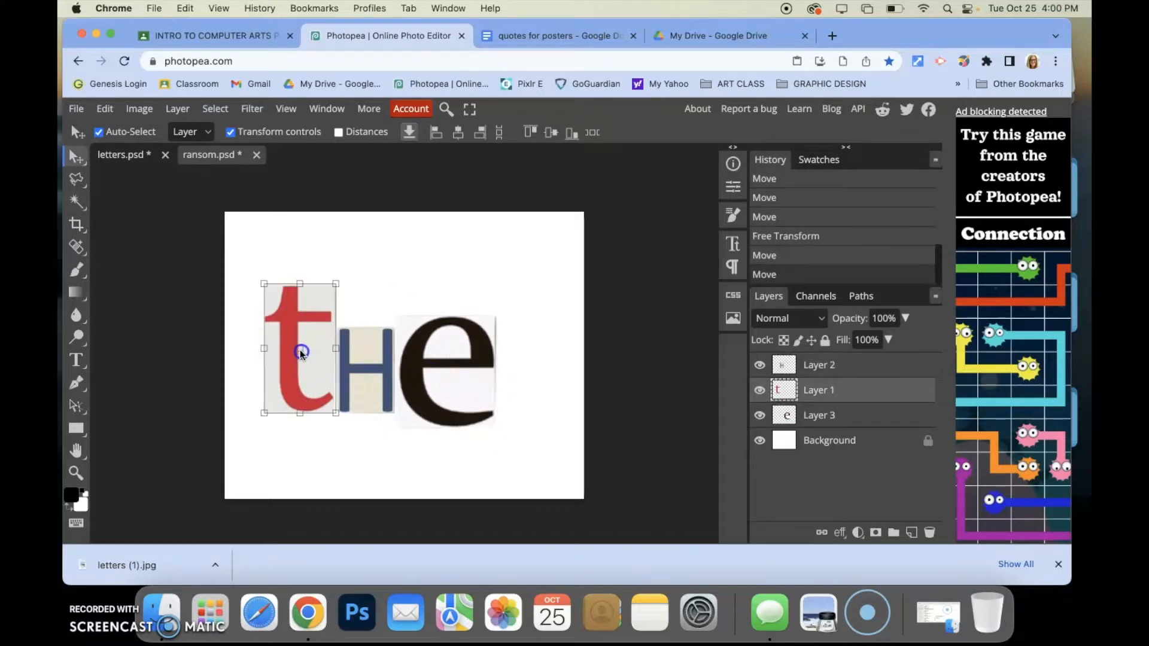
{"action": "key", "text": "super+t"}
{"action": "left_click_drag", "start_coordinate": [309, 323], "coordinate": [307, 332]}
{"action": "left_click_drag", "start_coordinate": [443, 337], "coordinate": [443, 321]}
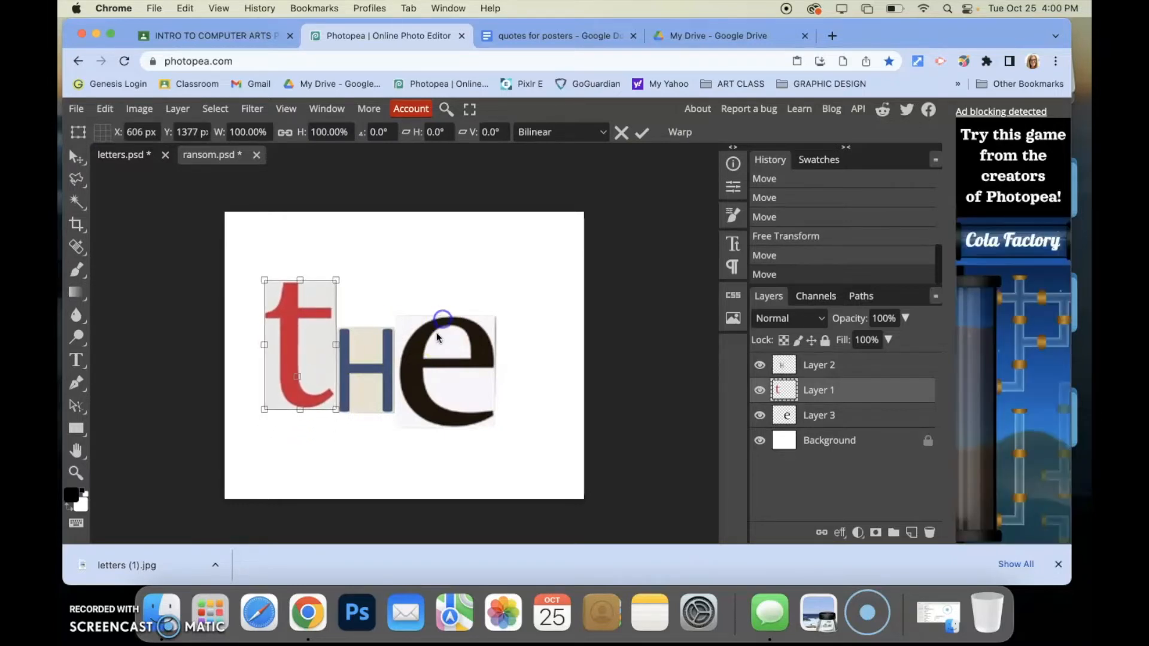
{"action": "left_click", "coordinate": [643, 133]}
{"action": "left_click_drag", "start_coordinate": [305, 307], "coordinate": [302, 328]}
{"action": "mouse_move", "coordinate": [410, 333]}
{"action": "left_mouse_down"}
{"action": "mouse_move", "coordinate": [422, 299]}
{"action": "mouse_move", "coordinate": [413, 338]}
{"action": "left_mouse_up"}
{"action": "left_click_drag", "start_coordinate": [305, 337], "coordinate": [310, 319]}
{"action": "left_click_drag", "start_coordinate": [310, 275], "coordinate": [327, 277]}
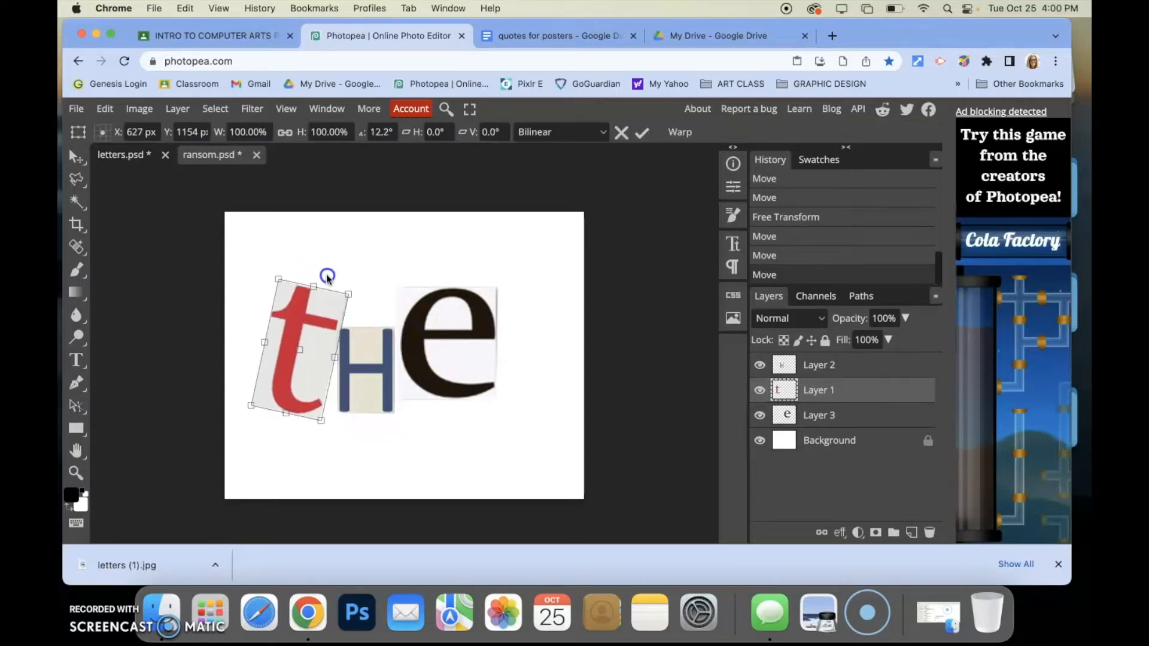
{"action": "left_click_drag", "start_coordinate": [311, 346], "coordinate": [320, 334]}
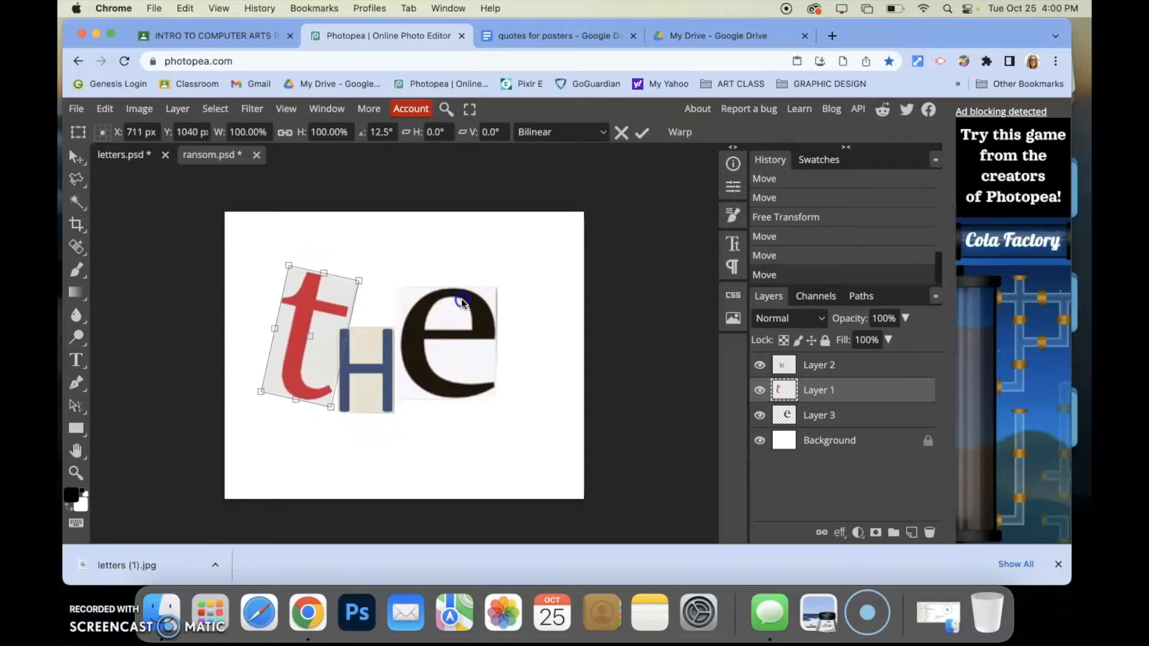
{"action": "left_click", "coordinate": [642, 132]}
Tilt the e about 8° the opposite way and move it down next to the H
{"action": "left_click", "coordinate": [442, 312]}
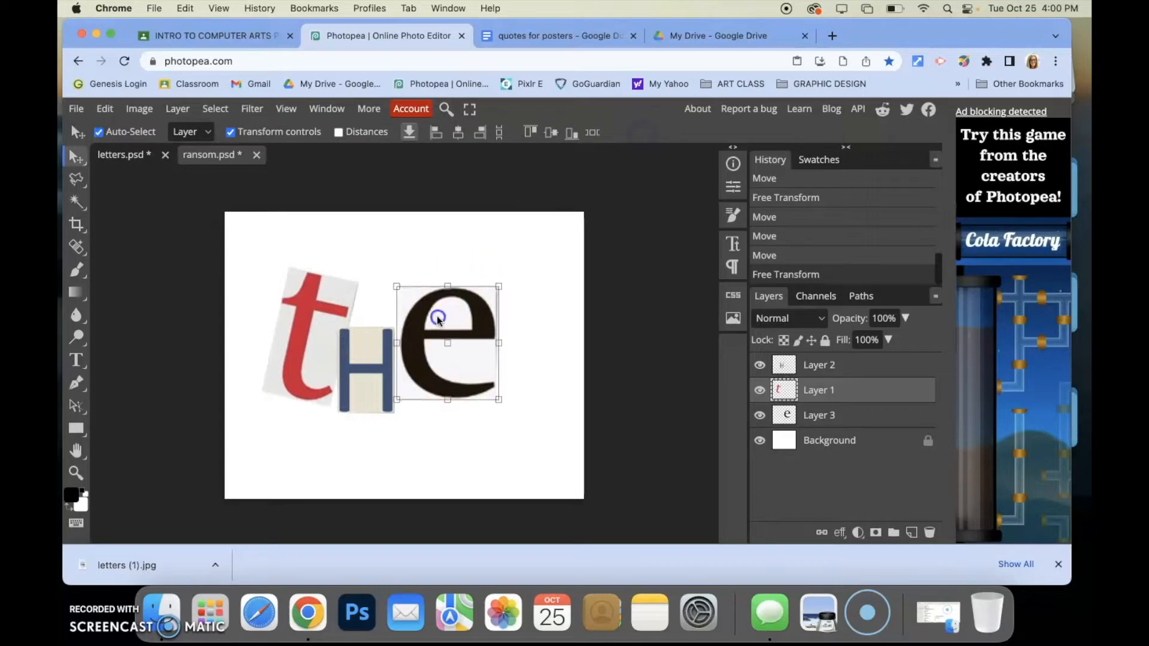
{"action": "left_click_drag", "start_coordinate": [488, 277], "coordinate": [479, 273]}
{"action": "left_click_drag", "start_coordinate": [460, 321], "coordinate": [463, 339]}
{"action": "left_click", "coordinate": [372, 373]}
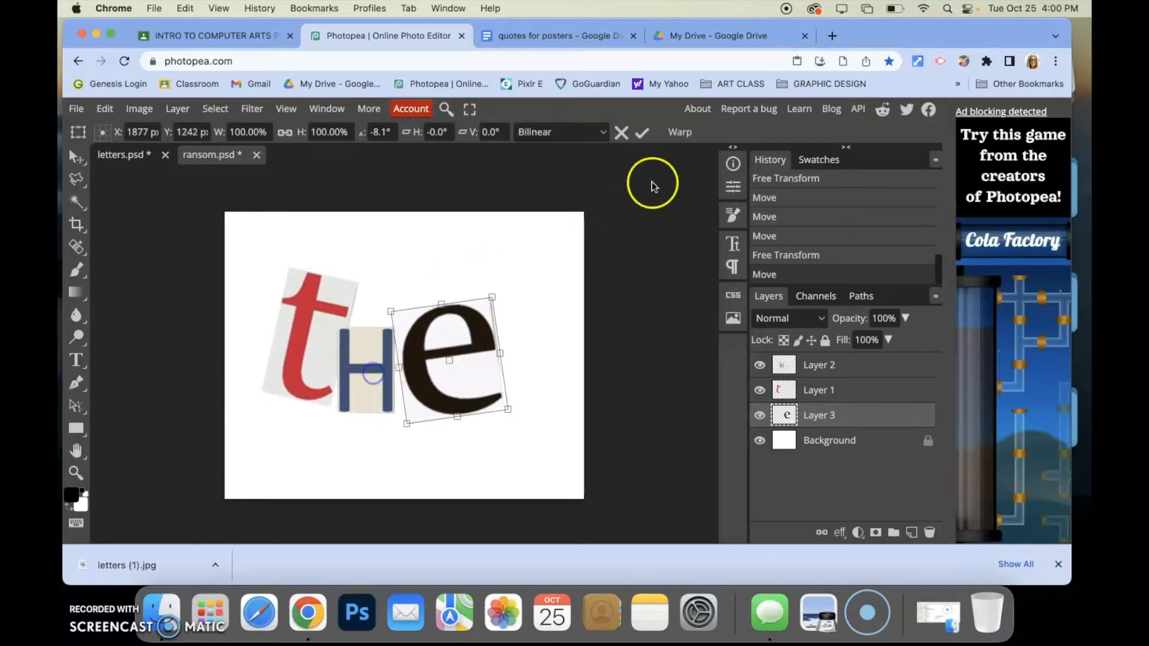
{"action": "left_click", "coordinate": [641, 133]}
{"action": "left_click_drag", "start_coordinate": [379, 359], "coordinate": [378, 358]}
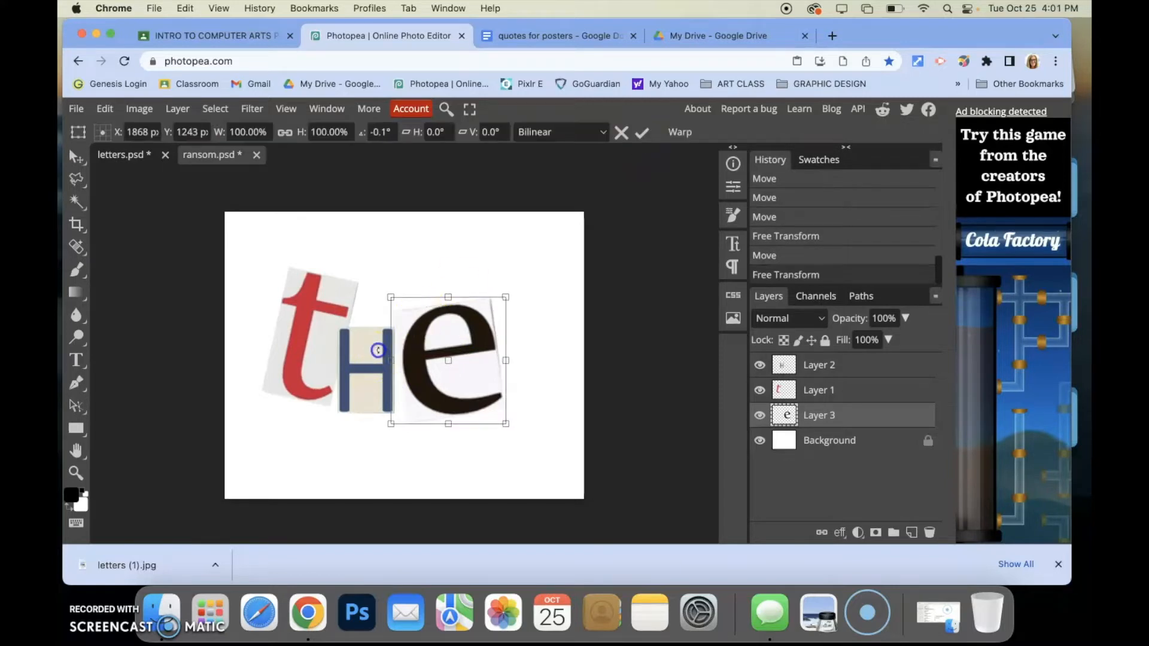
{"action": "left_click", "coordinate": [639, 151]}
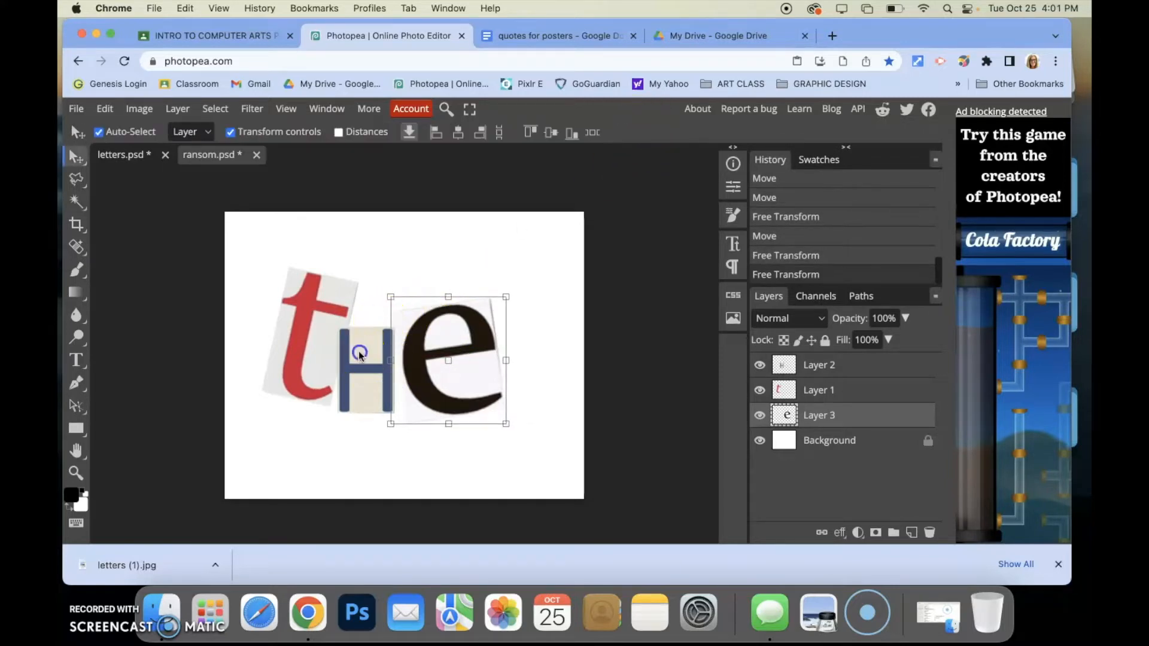
Rotate the H about 8° and enlarge it to roughly 121% wide by 108% tall
{"action": "left_click", "coordinate": [341, 369]}
{"action": "left_click", "coordinate": [366, 317]}
{"action": "left_click_drag", "start_coordinate": [365, 317], "coordinate": [399, 314]}
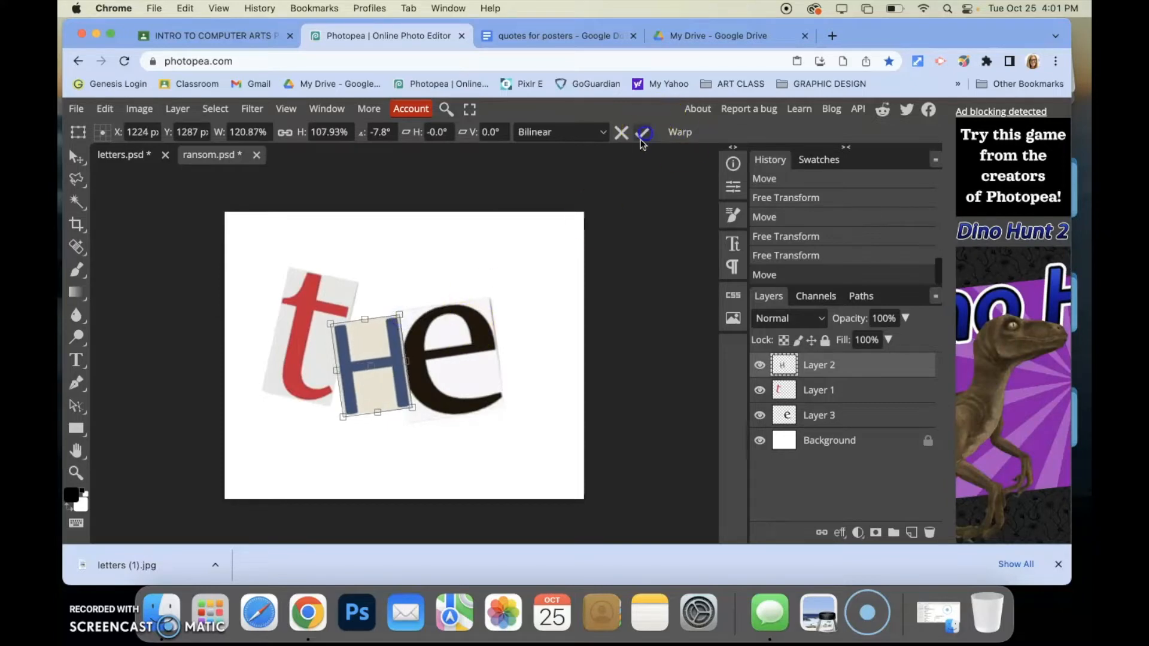
{"action": "left_click", "coordinate": [642, 132]}
Rotate the e about 13° and reposition it against the H
{"action": "left_click", "coordinate": [484, 341]}
{"action": "left_click_drag", "start_coordinate": [464, 286], "coordinate": [482, 290]}
{"action": "left_click_drag", "start_coordinate": [451, 326], "coordinate": [460, 299]}
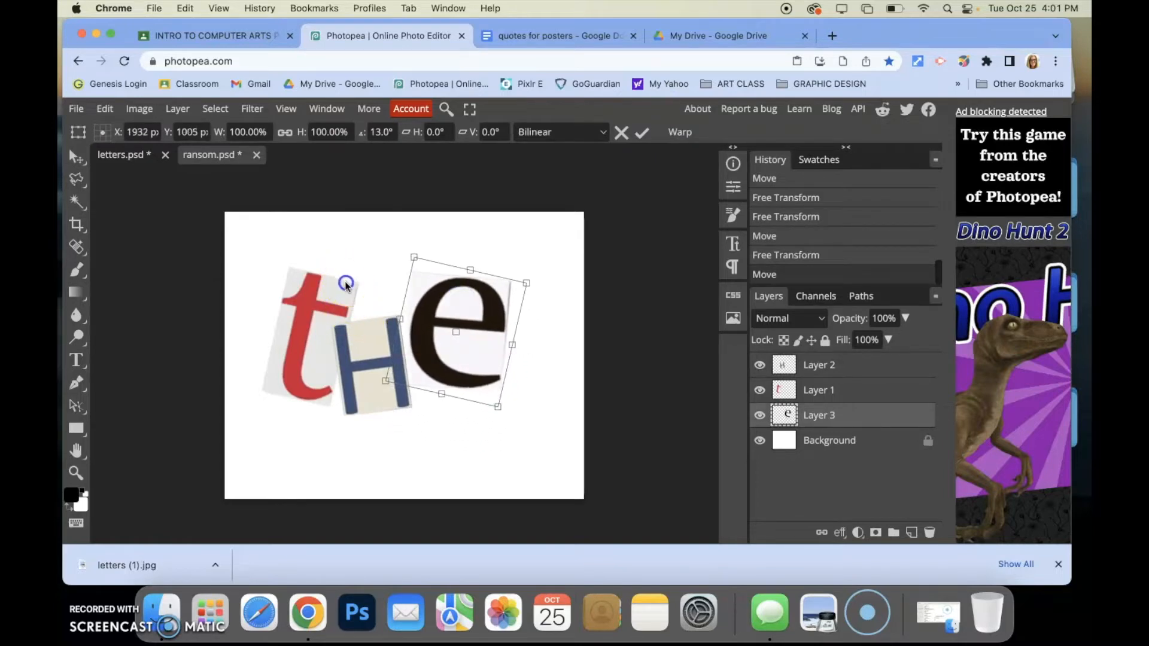
{"action": "left_click", "coordinate": [642, 132]}
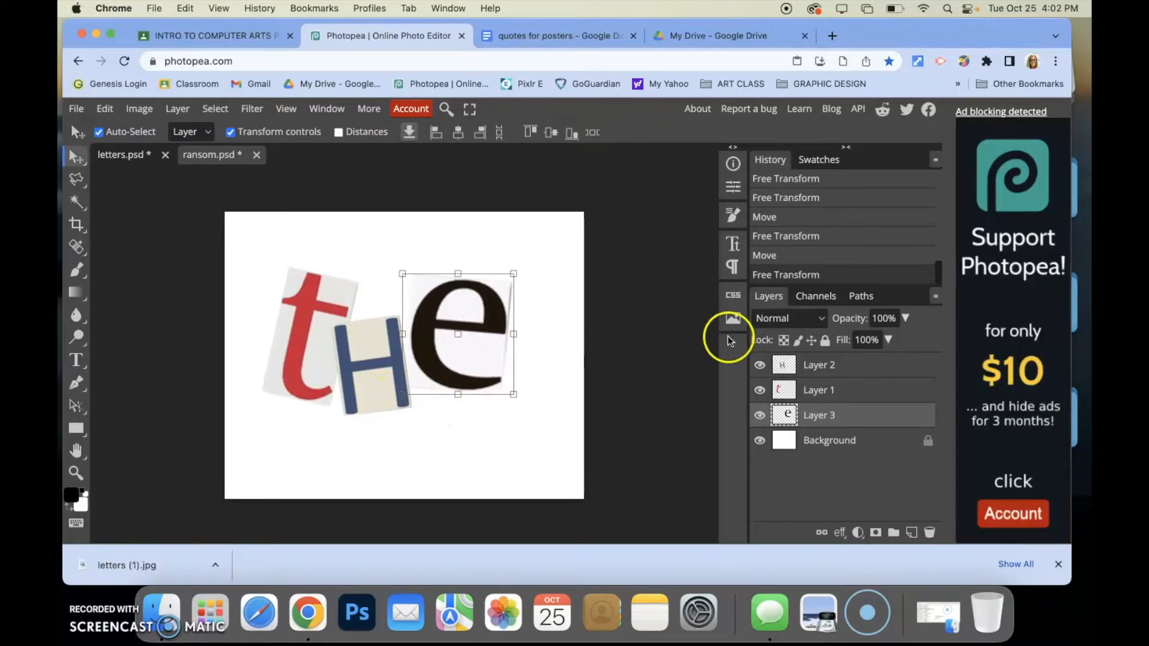
Merge the t, H and e layers into a single layer
{"action": "left_click", "coordinate": [840, 368]}
{"action": "left_click", "coordinate": [839, 390]}
{"action": "left_click", "coordinate": [841, 415]}
{"action": "left_click", "coordinate": [841, 392]}
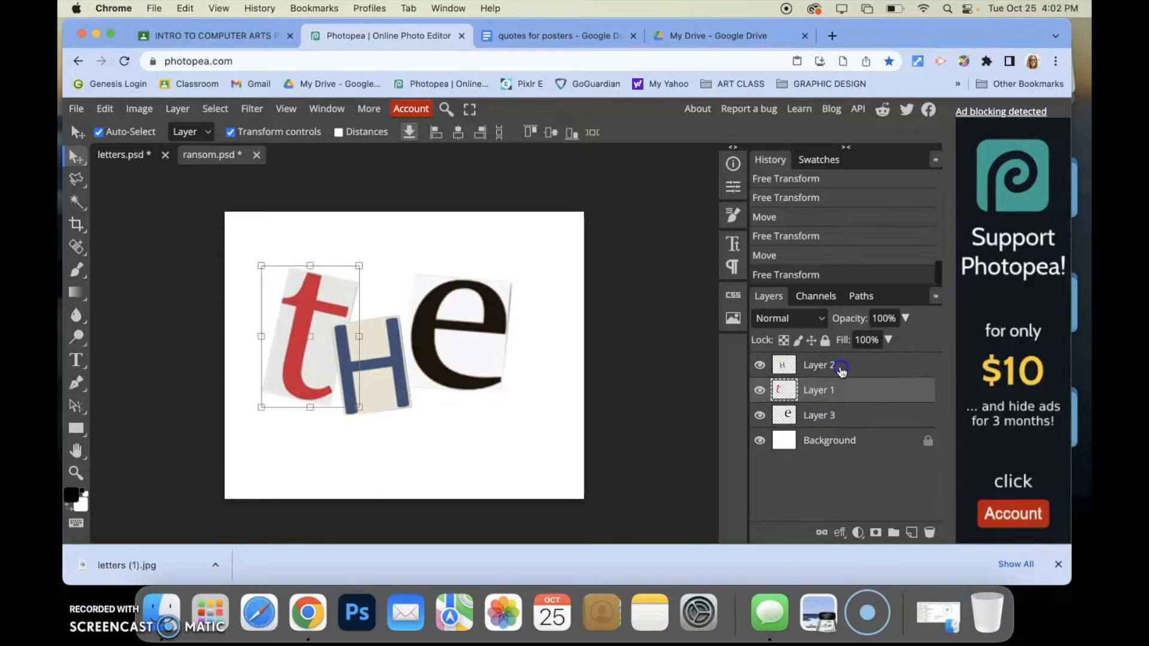
{"action": "left_click", "coordinate": [842, 372]}
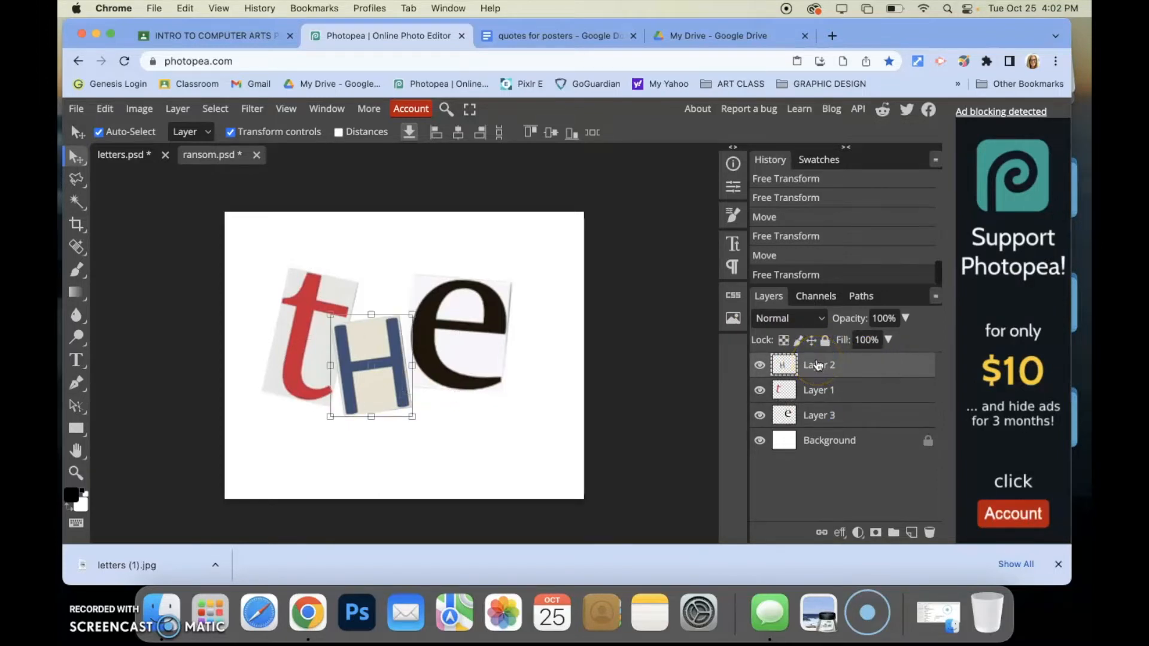
{"action": "key", "text": "super+e"}
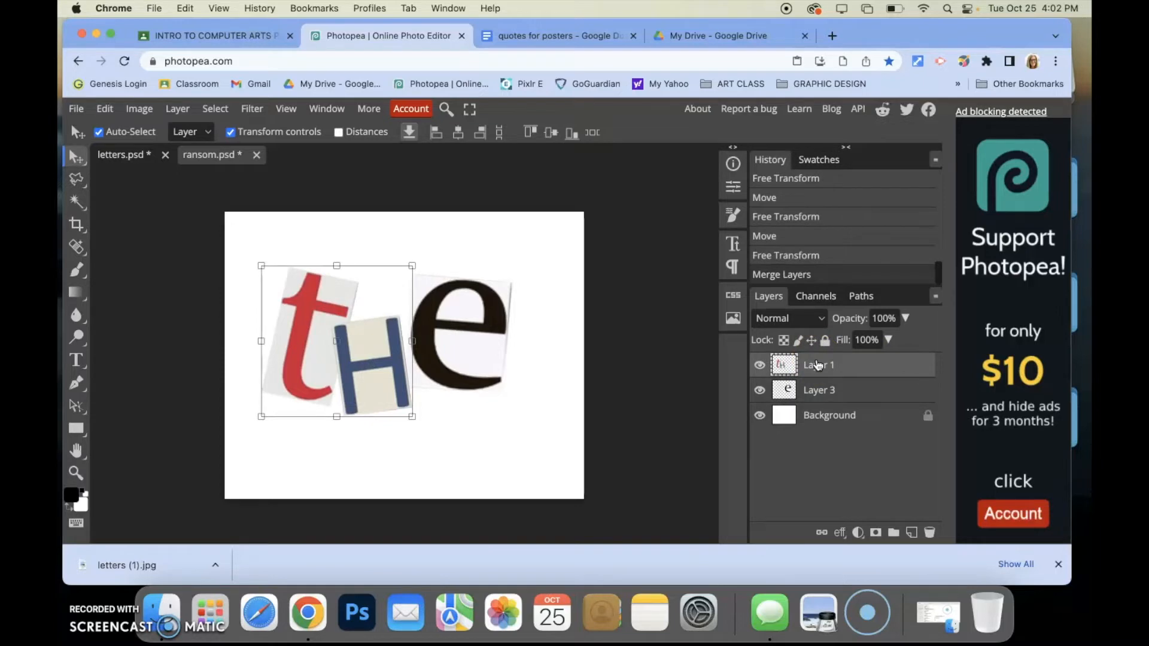
{"action": "key", "text": "super+e"}
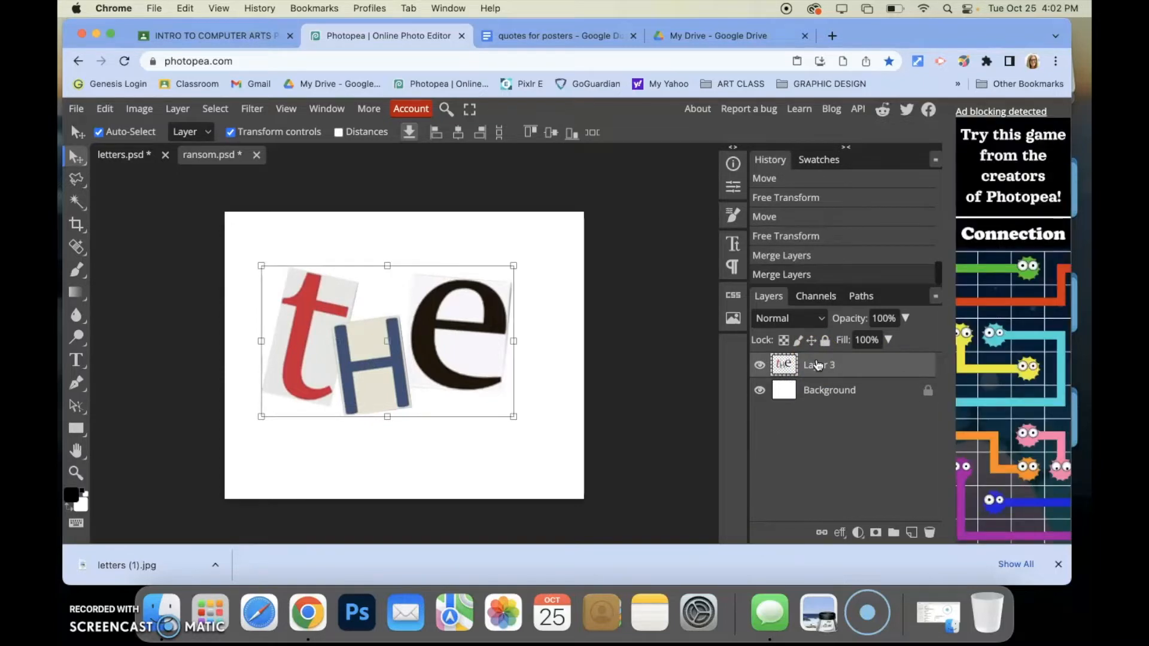
Scale the merged tHe word to about 43% and move it into the upper-left corner of the ransom document
{"action": "left_click_drag", "start_coordinate": [417, 333], "coordinate": [429, 307]}
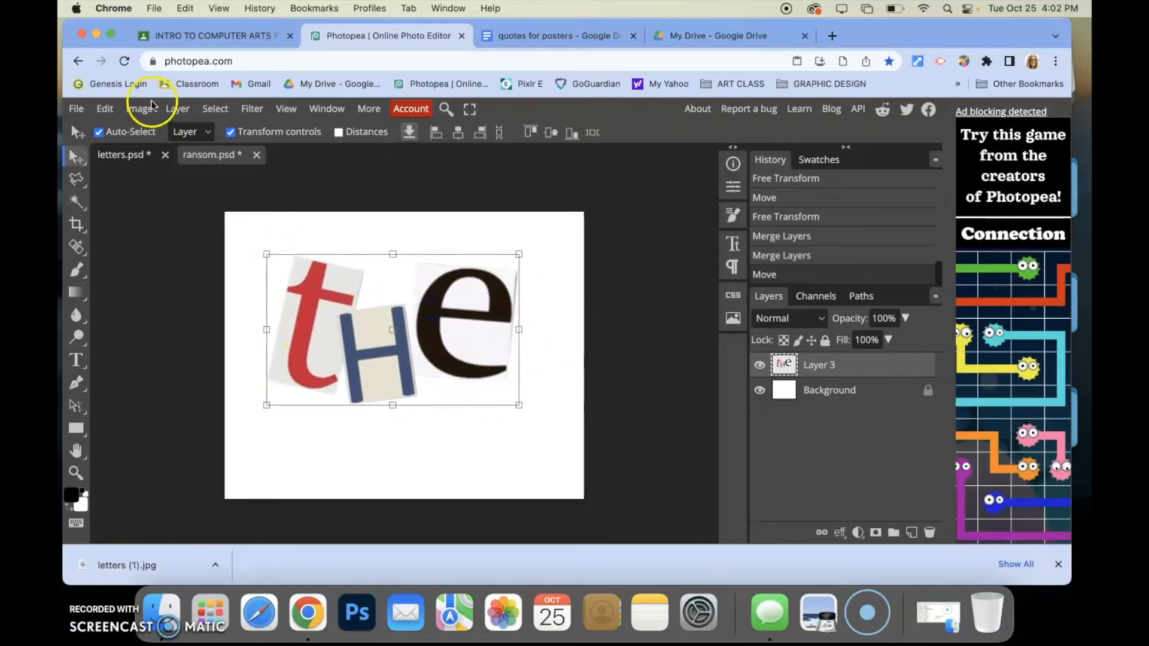
{"action": "left_click", "coordinate": [189, 111]}
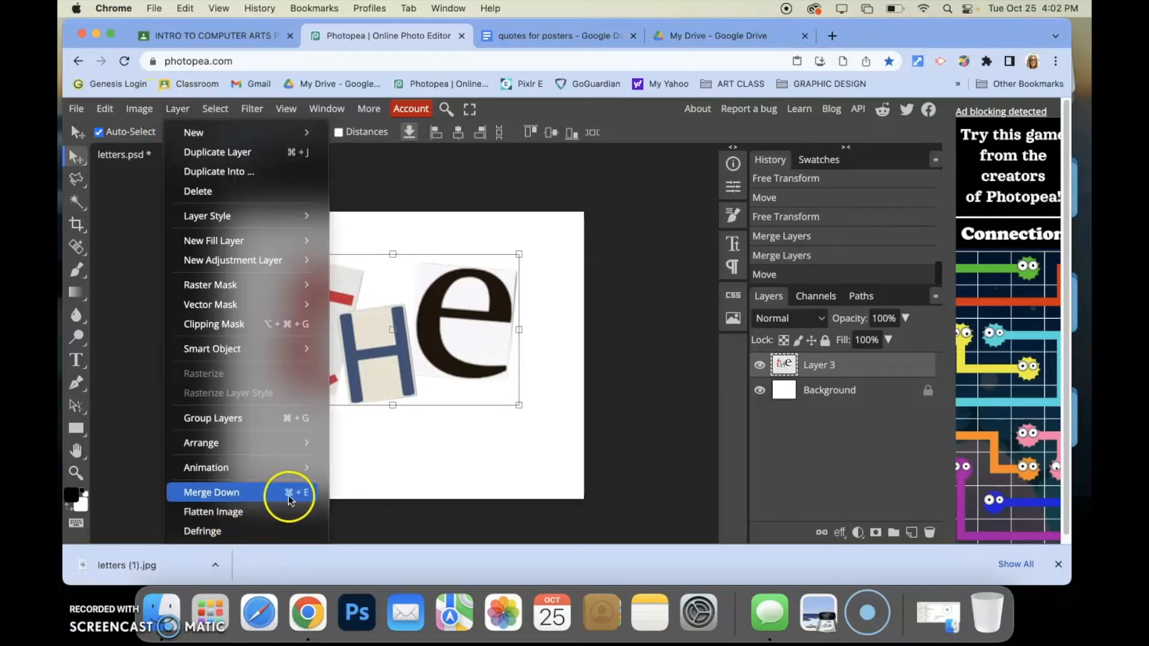
{"action": "left_click", "coordinate": [443, 376]}
{"action": "left_click_drag", "start_coordinate": [519, 255], "coordinate": [378, 336]}
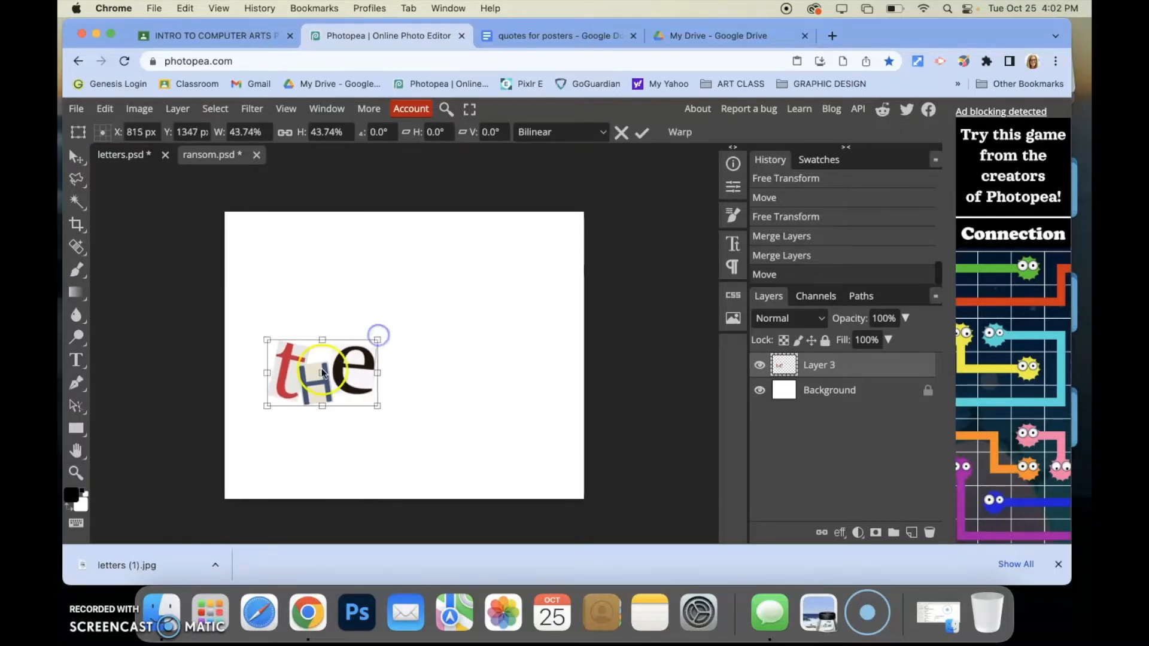
{"action": "left_click", "coordinate": [285, 133]}
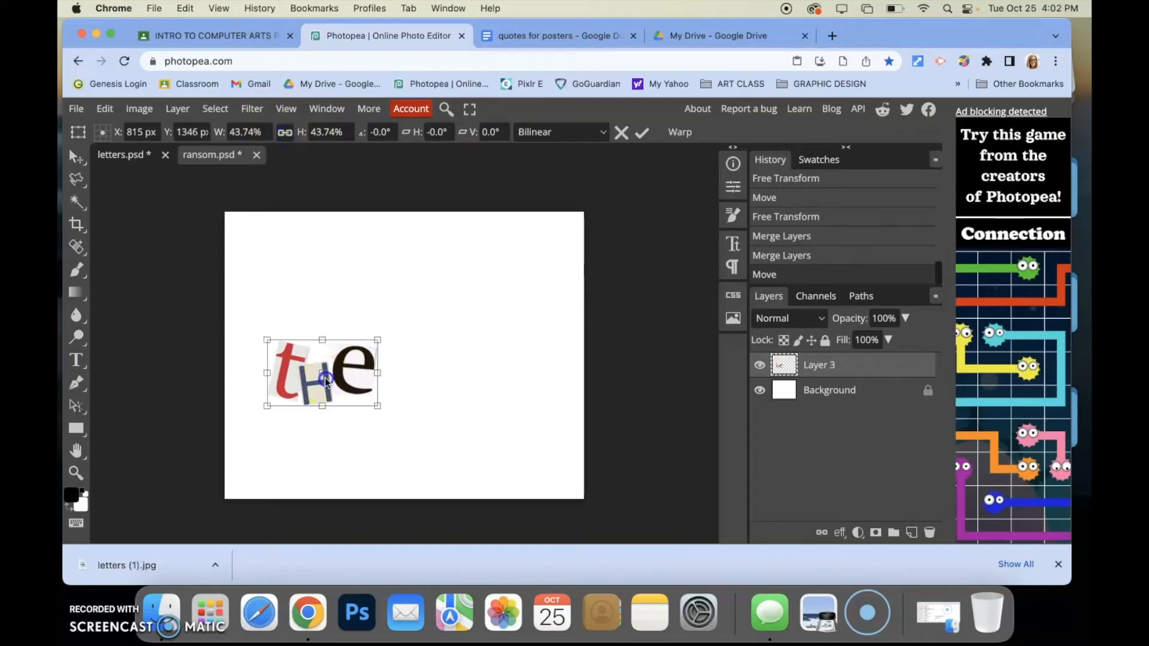
{"action": "left_click_drag", "start_coordinate": [325, 379], "coordinate": [308, 272]}
{"action": "left_click_drag", "start_coordinate": [358, 233], "coordinate": [315, 263]}
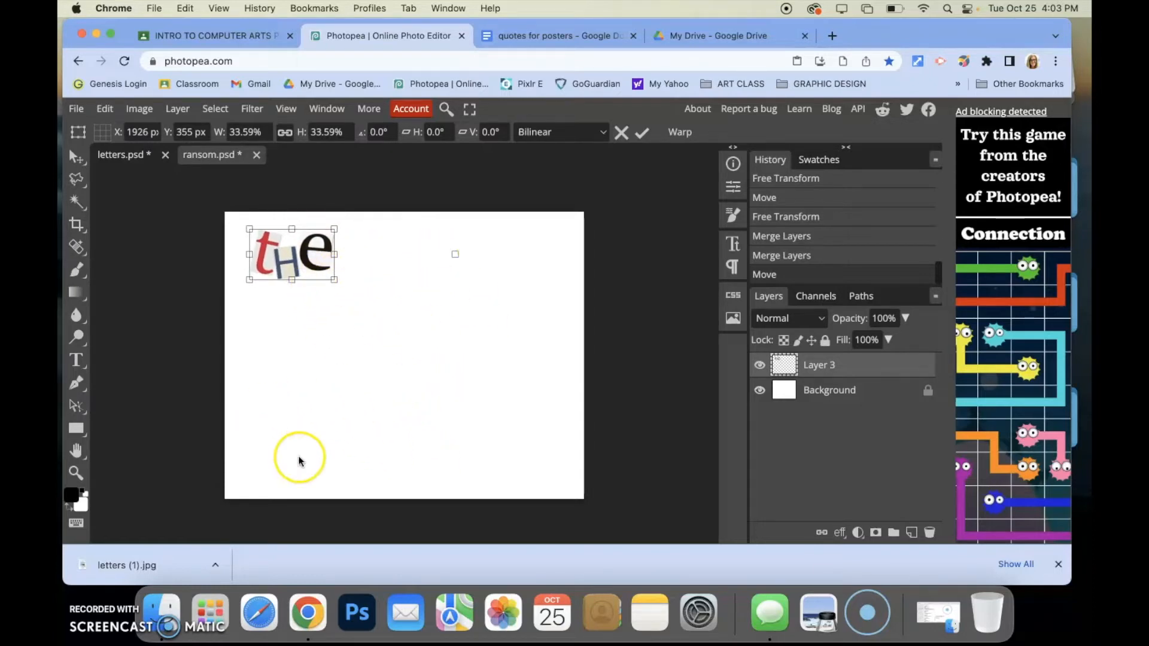
{"action": "left_click_drag", "start_coordinate": [289, 279], "coordinate": [287, 294]}
{"action": "left_click_drag", "start_coordinate": [332, 261], "coordinate": [349, 262]}
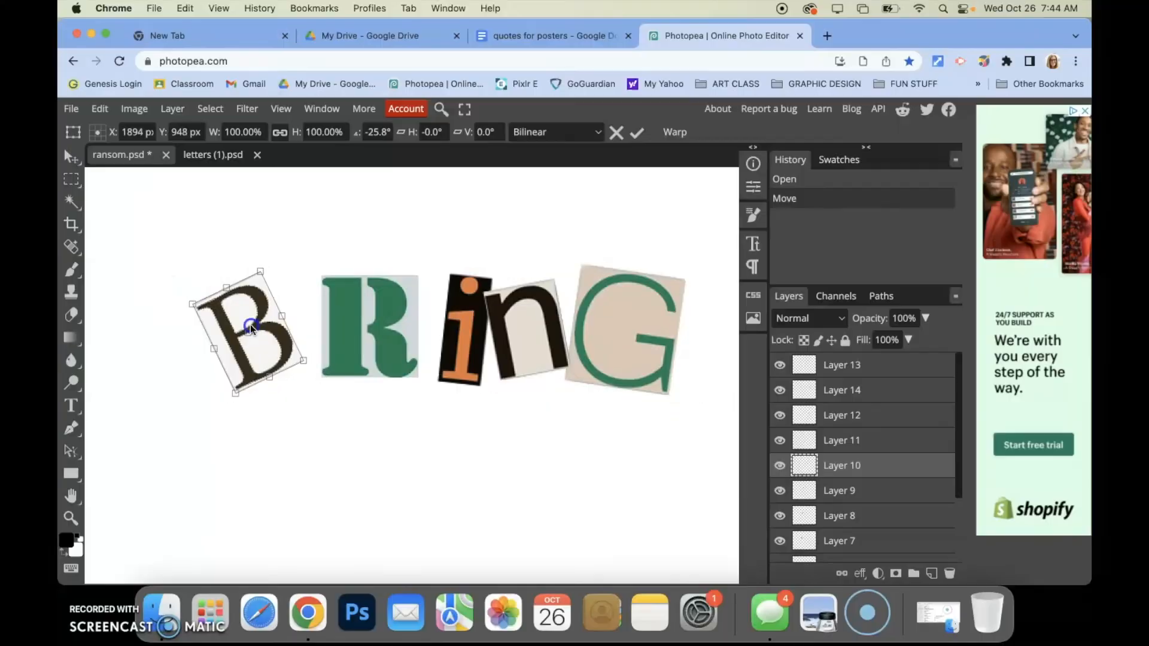
Tilt the B about 11° and move the R left beside it, tilting it about 4°
{"action": "left_click_drag", "start_coordinate": [212, 255], "coordinate": [251, 267]}
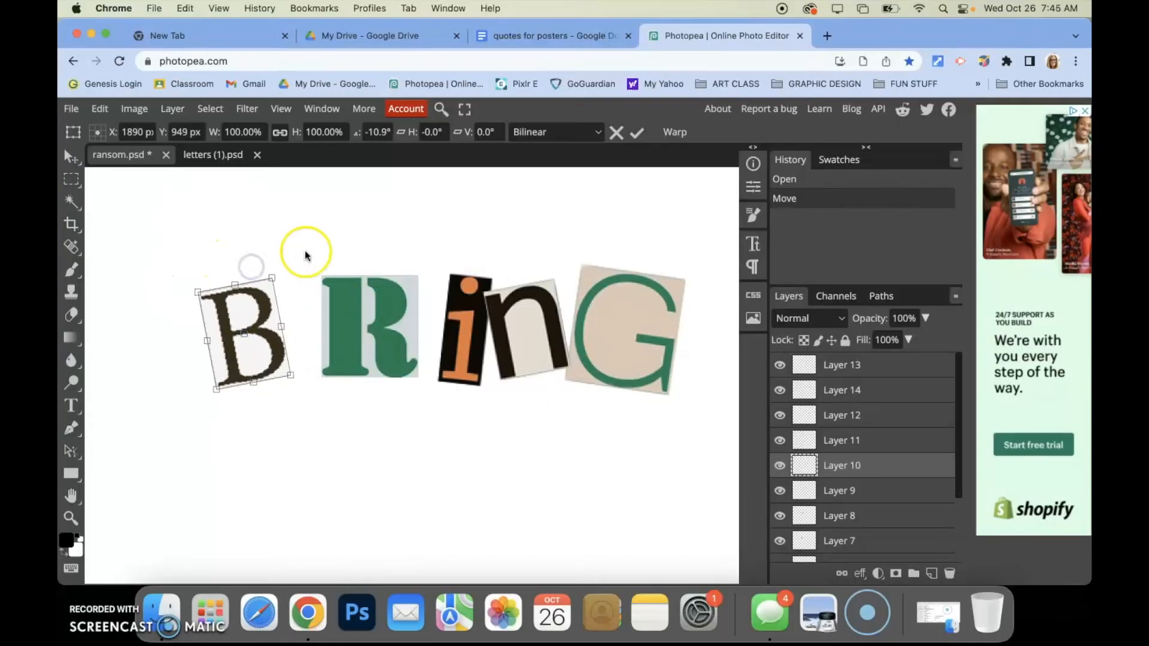
{"action": "left_click", "coordinate": [638, 133]}
{"action": "left_click_drag", "start_coordinate": [383, 299], "coordinate": [346, 306]}
{"action": "left_click_drag", "start_coordinate": [338, 265], "coordinate": [336, 321]}
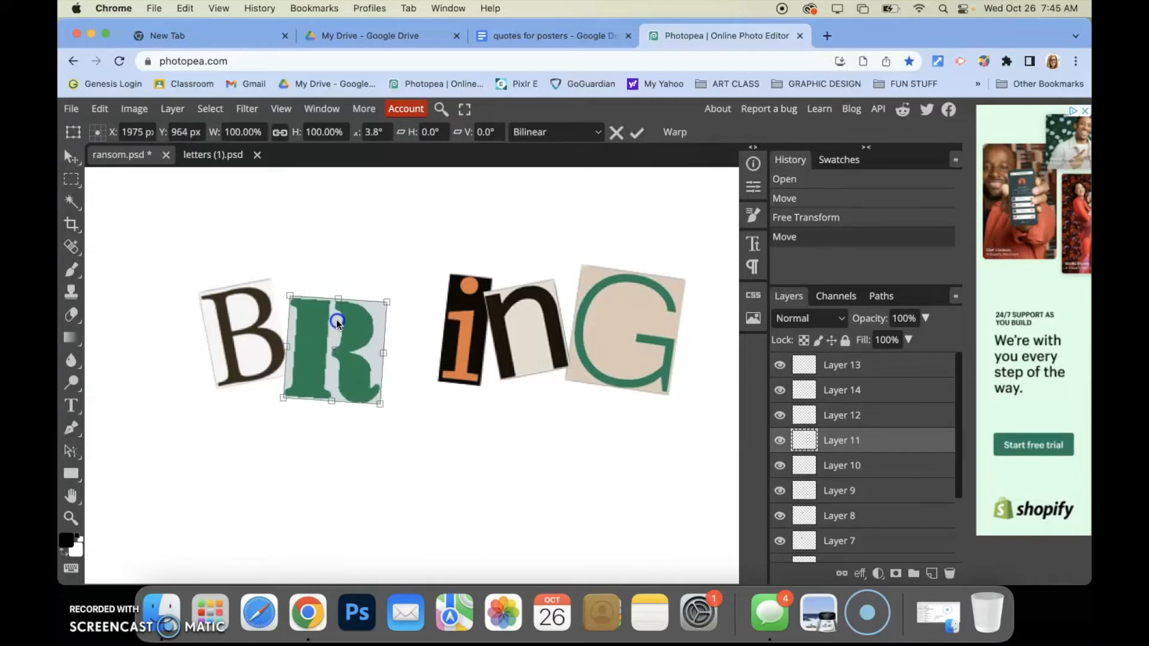
{"action": "left_click", "coordinate": [635, 139]}
Shift the i and n left against the R, tilting the i slightly
{"action": "left_click_drag", "start_coordinate": [436, 321], "coordinate": [395, 327]}
{"action": "left_click_drag", "start_coordinate": [425, 250], "coordinate": [400, 262]}
{"action": "left_click_drag", "start_coordinate": [398, 319], "coordinate": [392, 316]}
{"action": "left_click", "coordinate": [637, 139]}
{"action": "left_click_drag", "start_coordinate": [505, 321], "coordinate": [469, 338]}
{"action": "left_click_drag", "start_coordinate": [616, 306], "coordinate": [614, 308]}
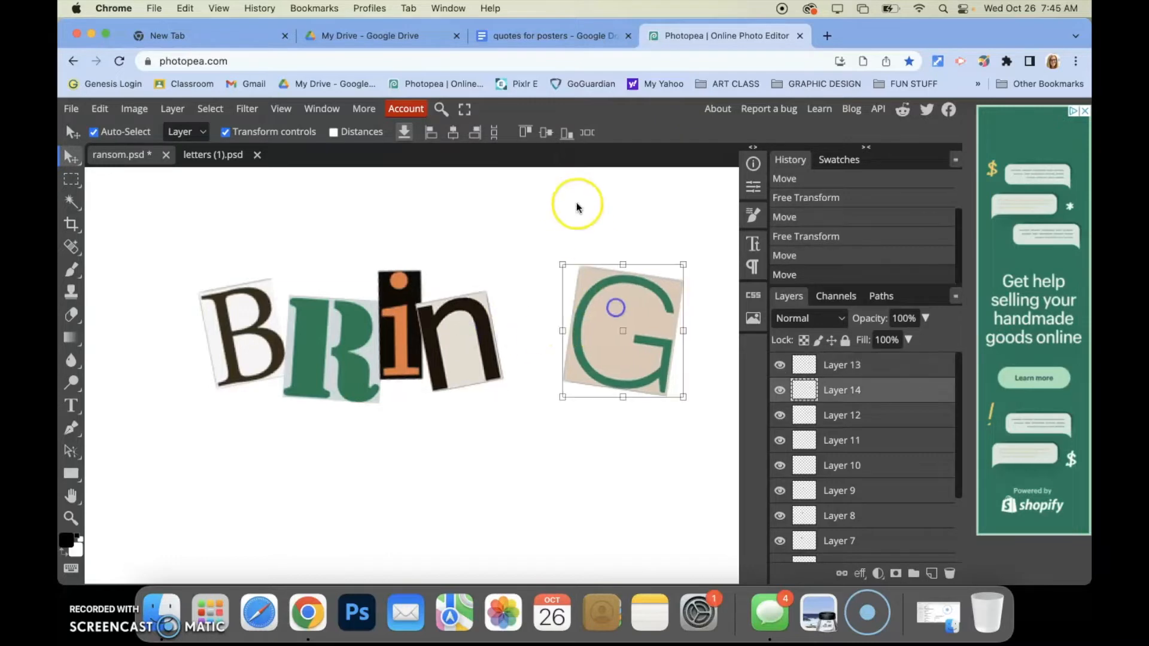
{"action": "left_click", "coordinate": [600, 185]}
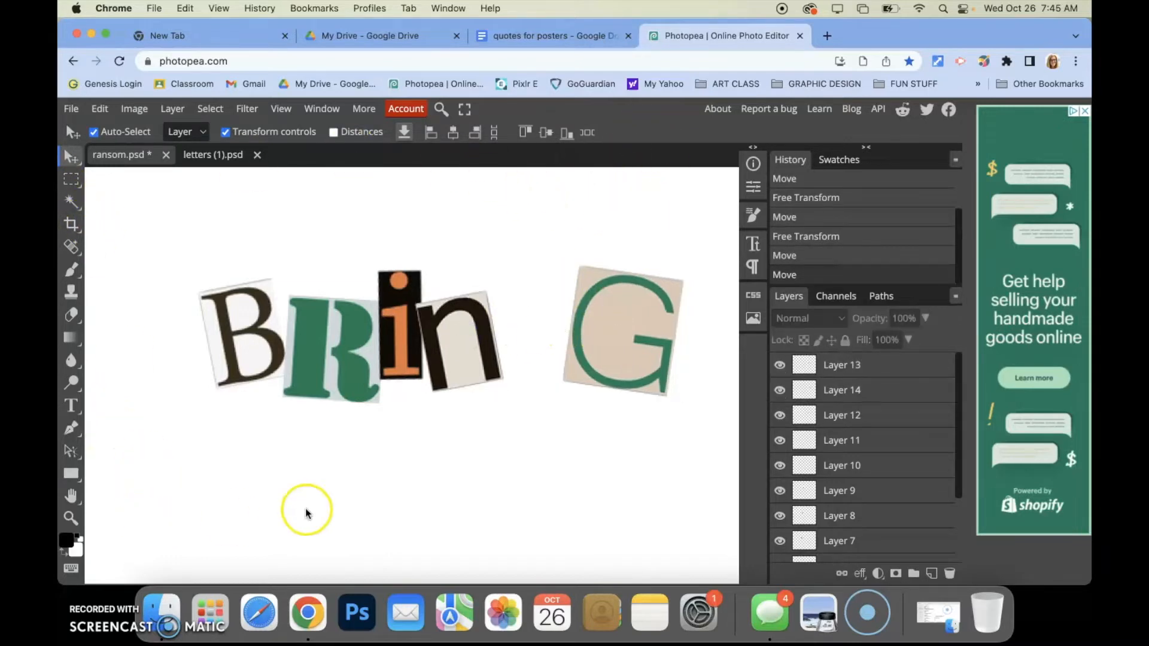
Move the G left against the n and nudge the n and G into alignment with the other letters
{"action": "left_click_drag", "start_coordinate": [639, 359], "coordinate": [563, 351]}
{"action": "left_click", "coordinate": [606, 227]}
{"action": "left_click_drag", "start_coordinate": [576, 298], "coordinate": [578, 306]}
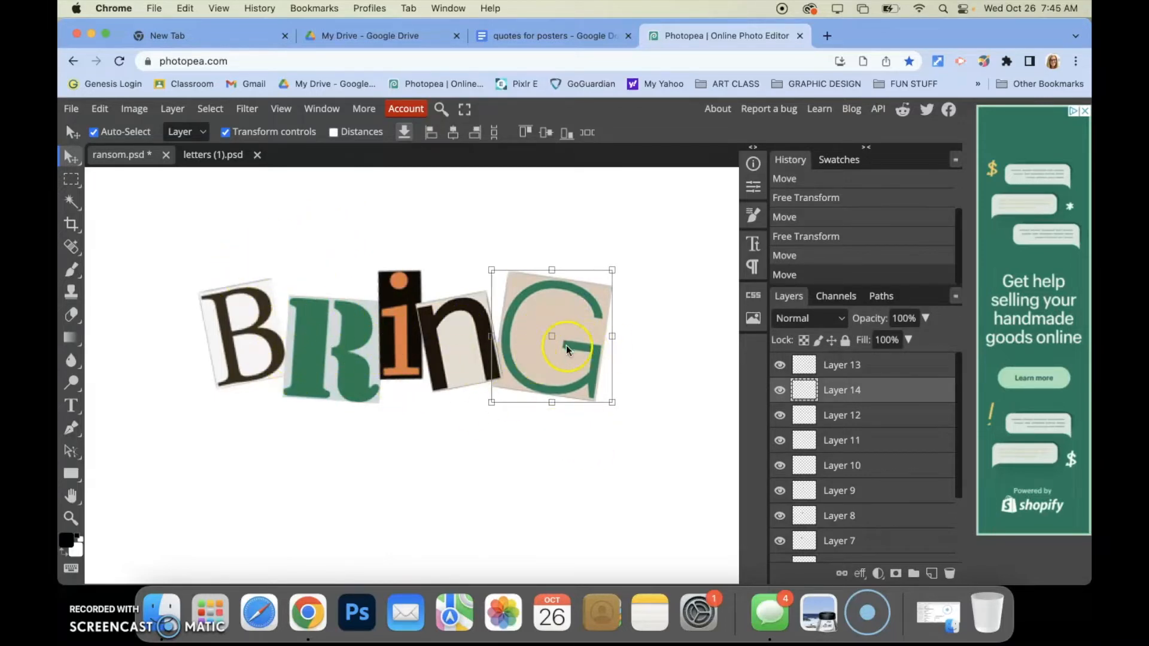
{"action": "left_click", "coordinate": [446, 341]}
{"action": "left_click", "coordinate": [302, 347]}
{"action": "left_click", "coordinate": [242, 341]}
{"action": "left_click", "coordinate": [324, 346]}
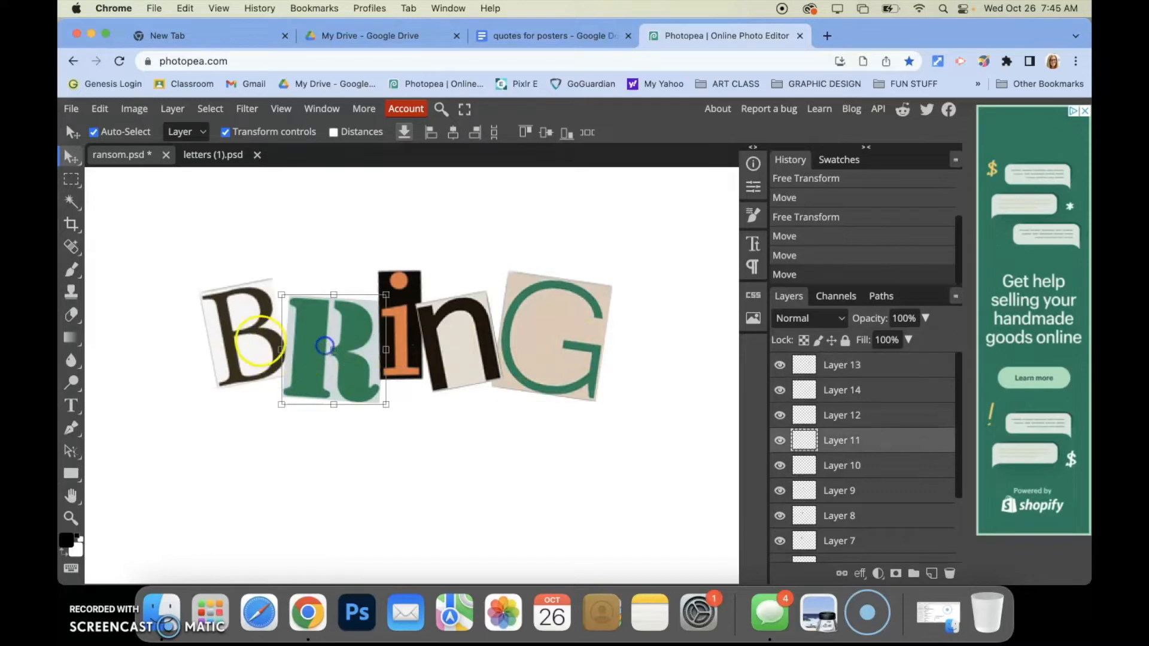
{"action": "left_click", "coordinate": [250, 335]}
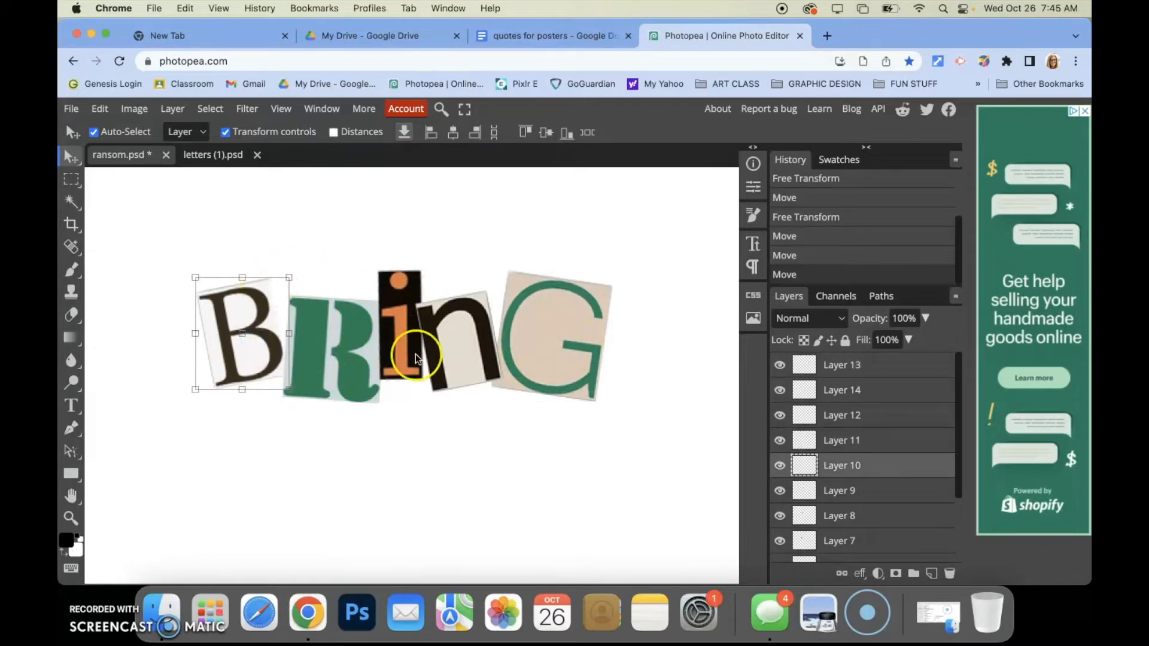
{"action": "left_click_drag", "start_coordinate": [472, 346], "coordinate": [469, 338]}
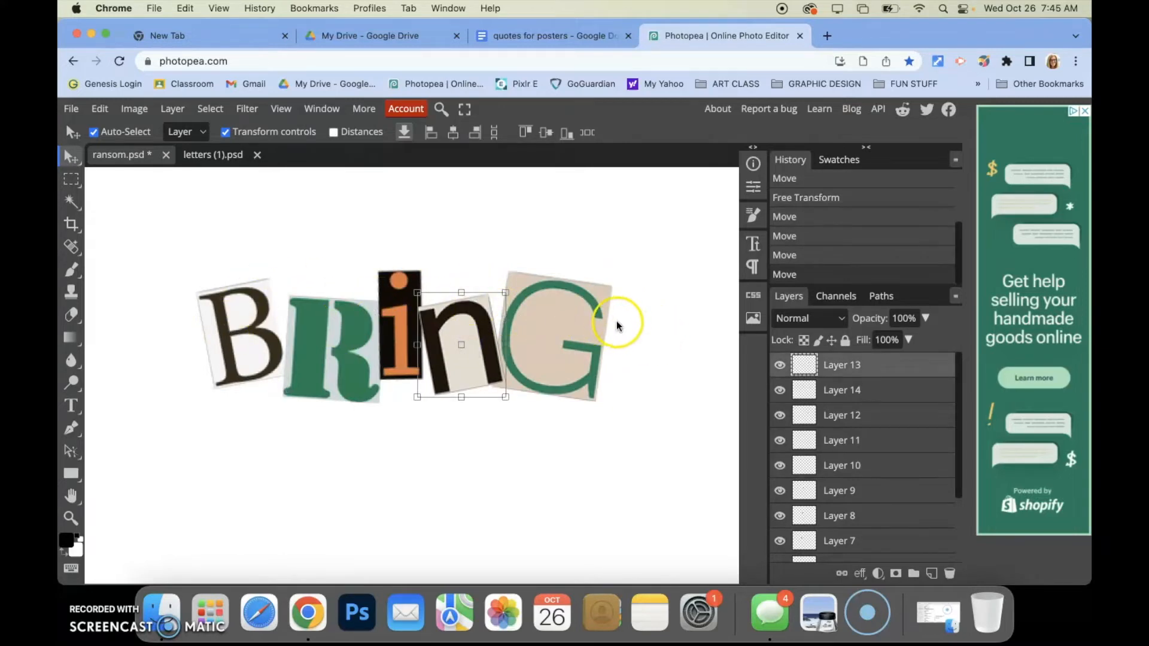
{"action": "left_click_drag", "start_coordinate": [562, 327], "coordinate": [564, 313]}
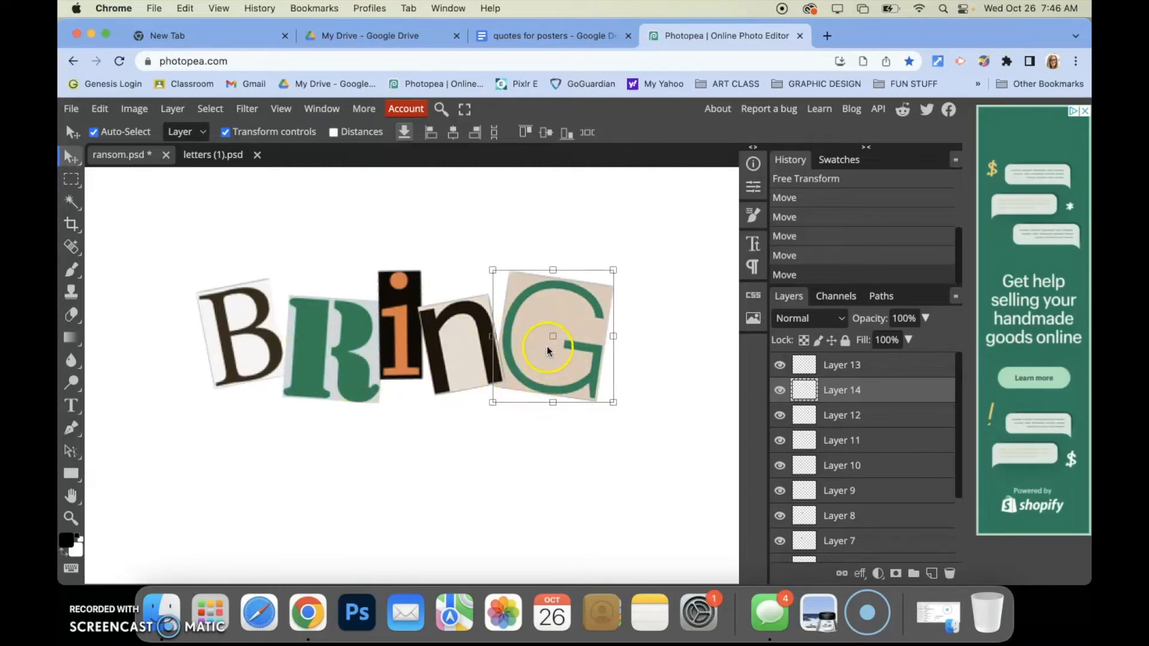
Toggle the G layer's visibility off and back on
{"action": "left_click", "coordinate": [778, 390]}
{"action": "left_click", "coordinate": [778, 391]}
{"action": "left_click_drag", "start_coordinate": [564, 333], "coordinate": [564, 337]}
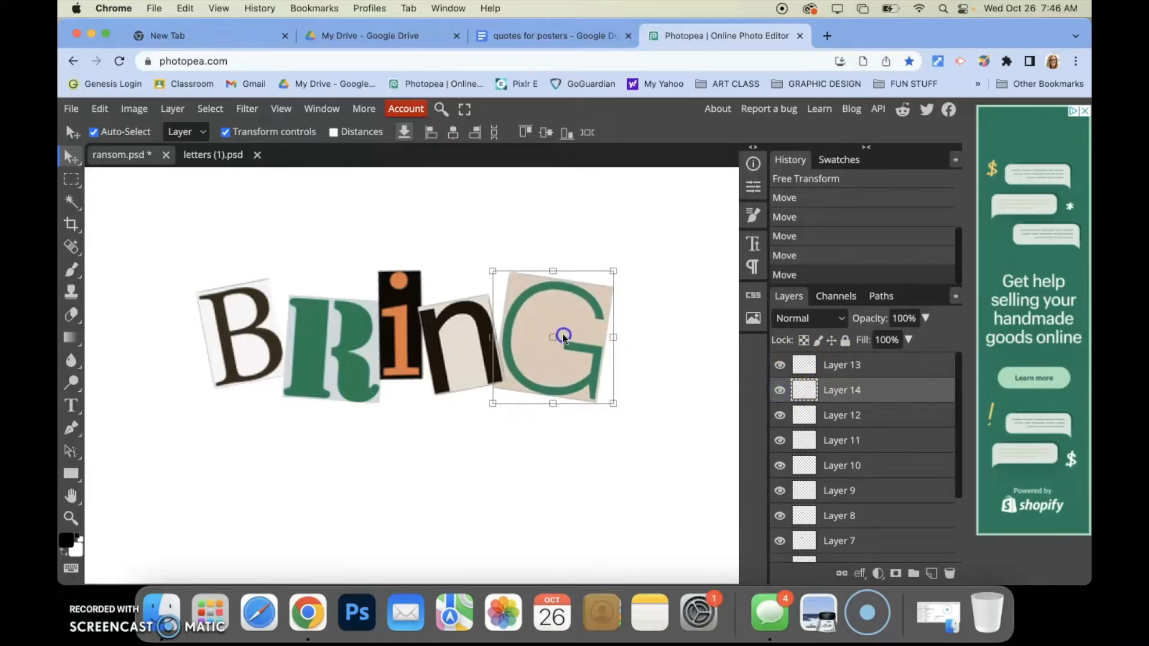
Open Hue/Saturation for the G and experiment with hue, saturation and the Colorize option
{"action": "left_click", "coordinate": [135, 109]}
{"action": "left_click", "coordinate": [146, 137]}
{"action": "mouse_move", "coordinate": [150, 158]}
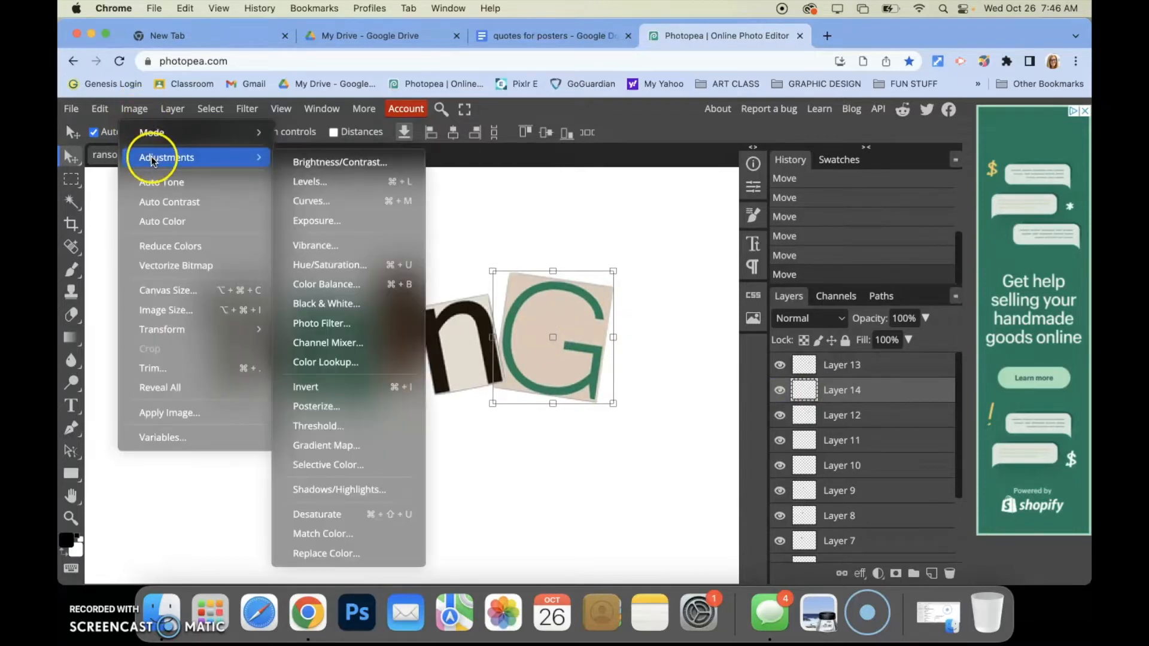
{"action": "left_click", "coordinate": [392, 268]}
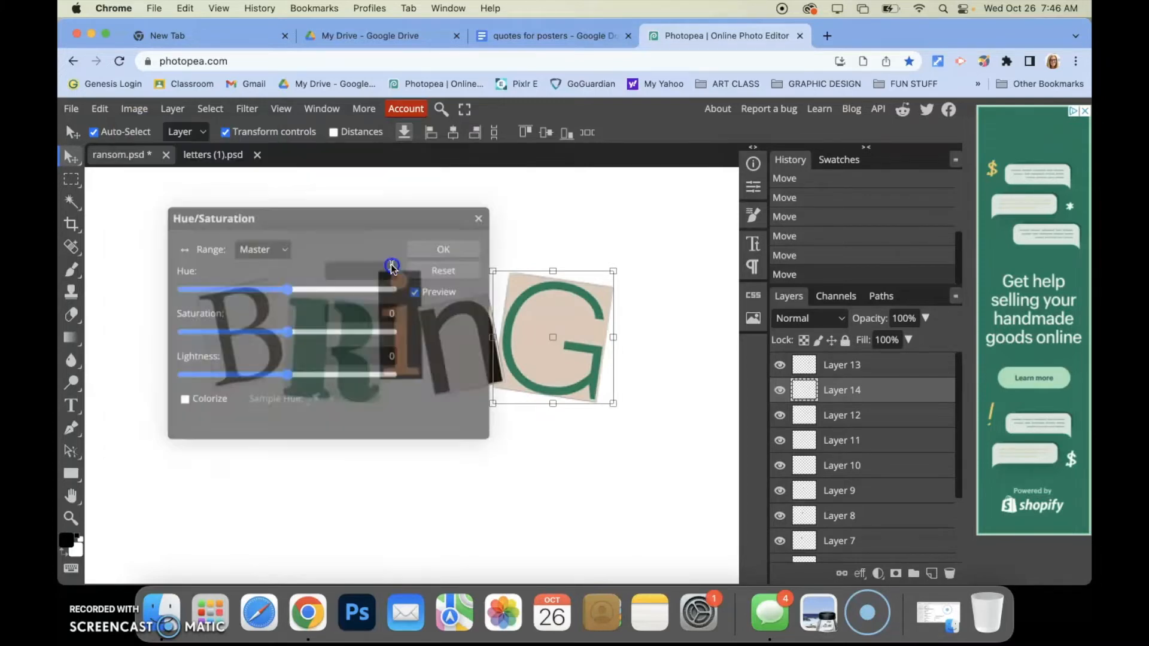
{"action": "left_click_drag", "start_coordinate": [357, 215], "coordinate": [315, 114]}
{"action": "left_click_drag", "start_coordinate": [244, 181], "coordinate": [341, 185]}
{"action": "left_click", "coordinate": [251, 227]}
{"action": "left_click_drag", "start_coordinate": [251, 229], "coordinate": [207, 230]}
{"action": "left_click_drag", "start_coordinate": [339, 182], "coordinate": [332, 181]}
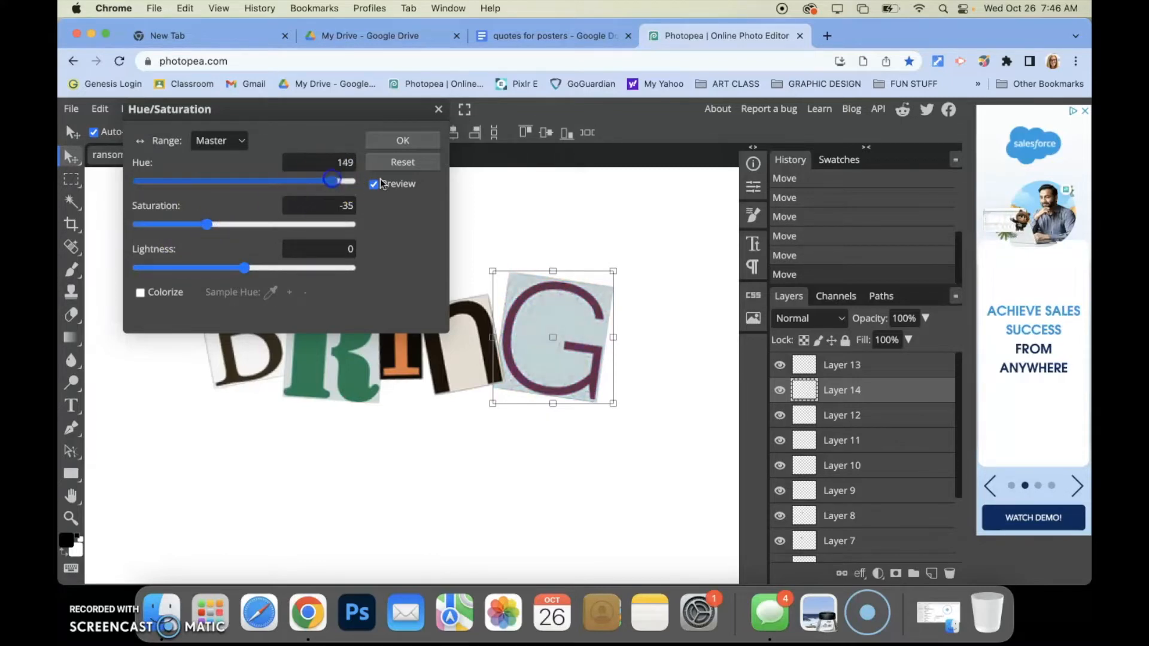
{"action": "left_click", "coordinate": [142, 293]}
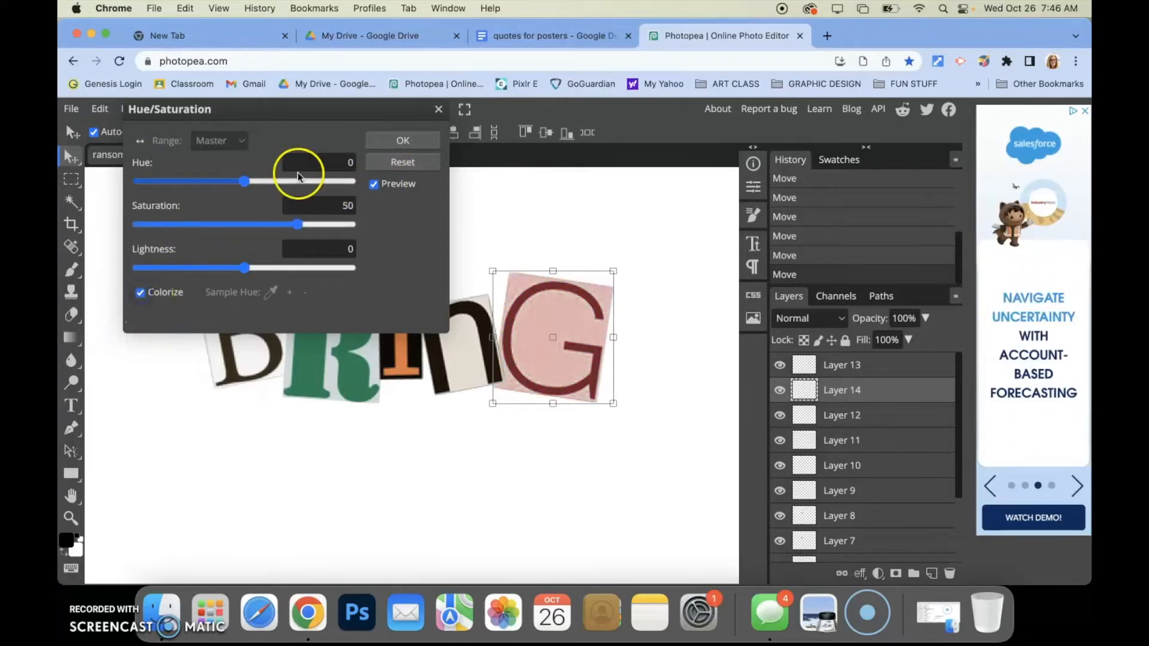
{"action": "left_click_drag", "start_coordinate": [298, 114], "coordinate": [809, 99]}
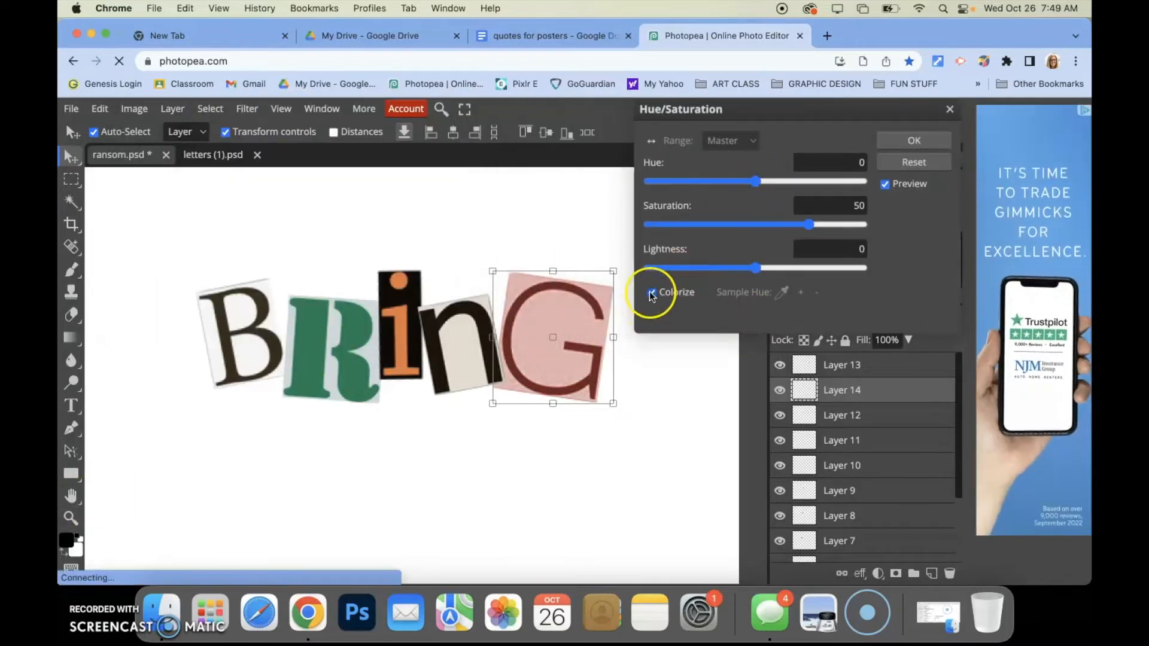
{"action": "left_click", "coordinate": [679, 290]}
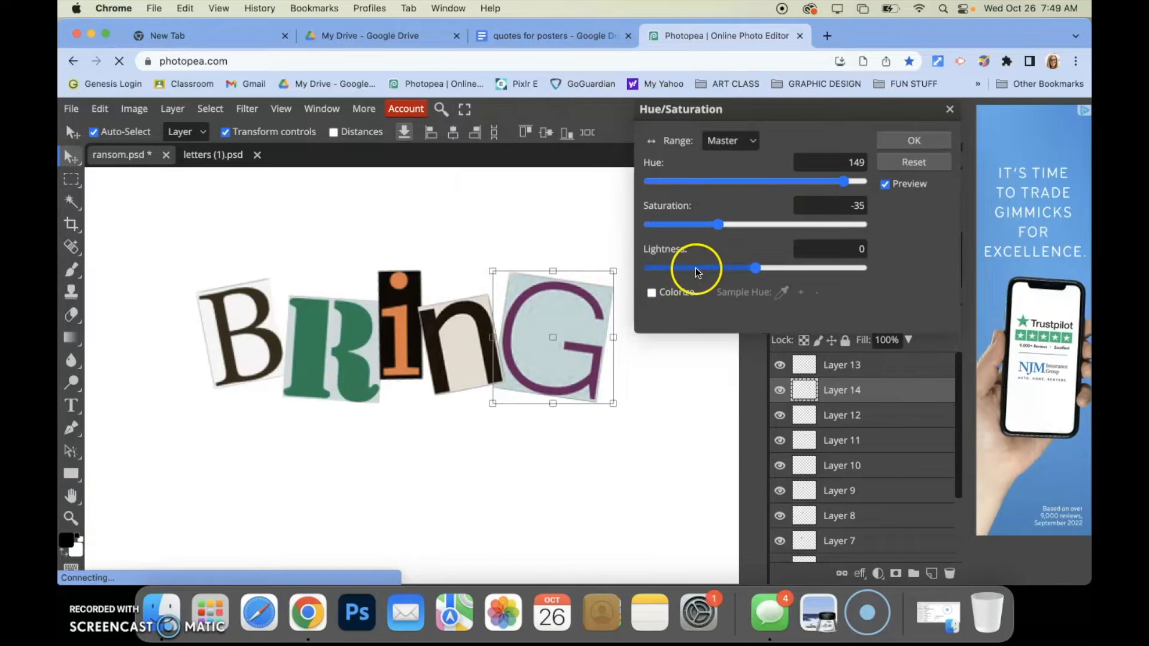
{"action": "left_click", "coordinate": [658, 291]}
Colorize the G a muted blue-purple, adjusting hue, saturation and lightness, and apply it
{"action": "left_click_drag", "start_coordinate": [764, 182], "coordinate": [690, 195]}
{"action": "left_click_drag", "start_coordinate": [802, 225], "coordinate": [698, 235]}
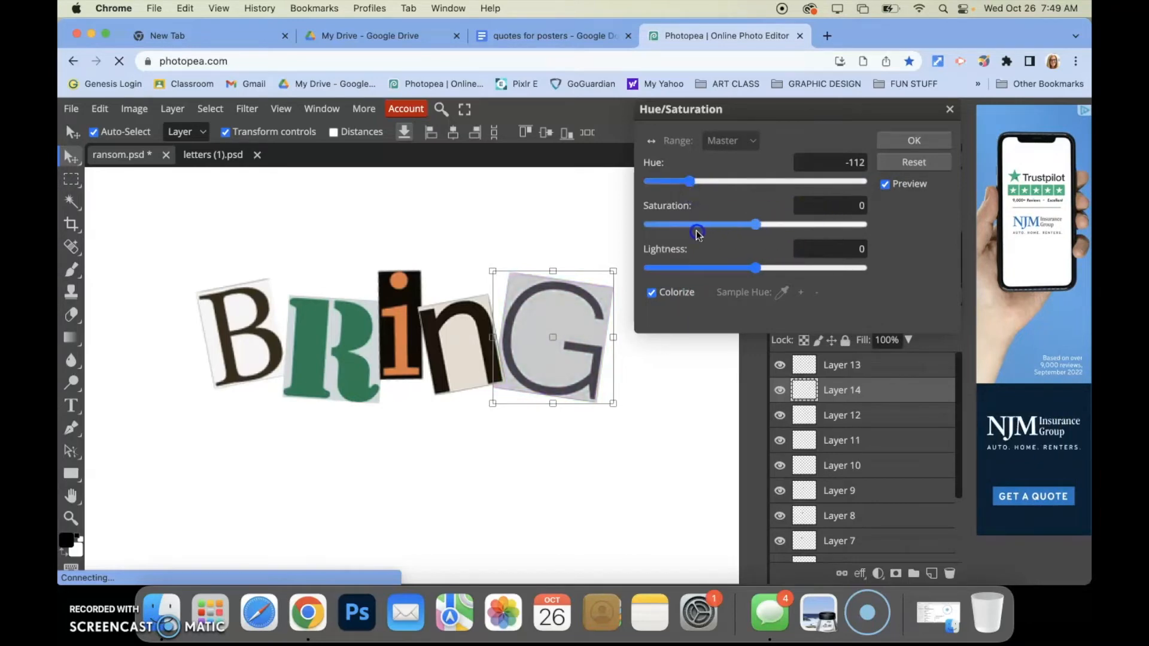
{"action": "mouse_move", "coordinate": [756, 267]}
{"action": "left_mouse_down"}
{"action": "mouse_move", "coordinate": [772, 267]}
{"action": "mouse_move", "coordinate": [746, 269]}
{"action": "left_mouse_up"}
{"action": "left_click_drag", "start_coordinate": [756, 224], "coordinate": [779, 225]}
{"action": "left_click_drag", "start_coordinate": [688, 182], "coordinate": [686, 183]}
{"action": "left_click", "coordinate": [900, 138]}
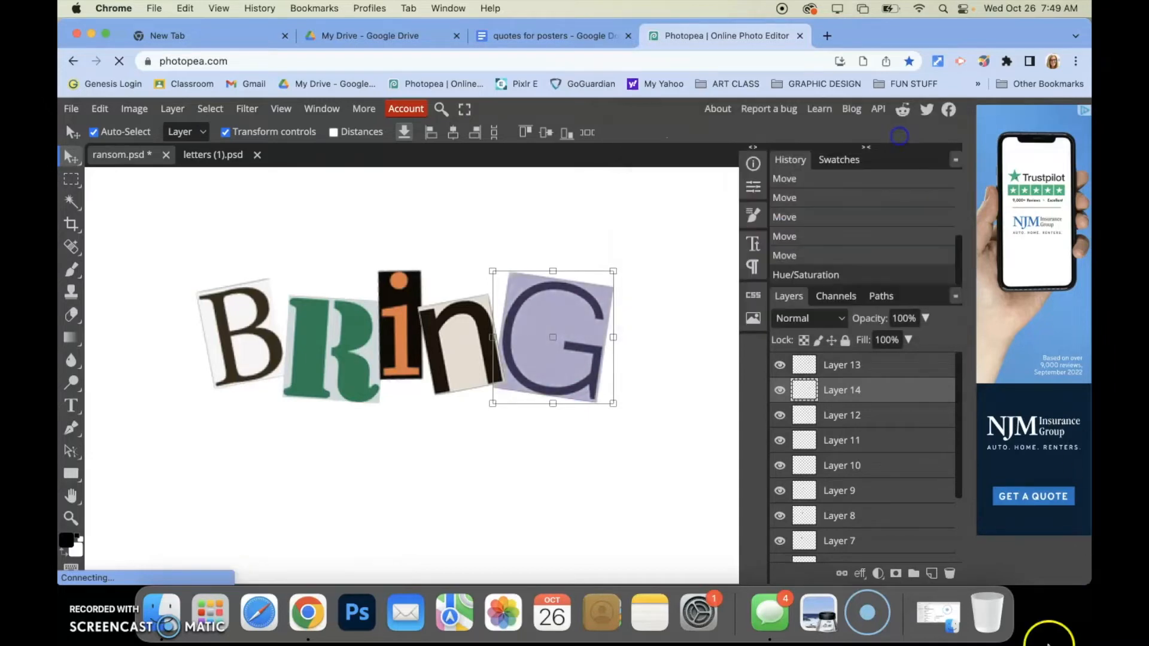
Select the BRING letter layers and merge them together into a single layer
{"action": "left_click", "coordinate": [251, 360]}
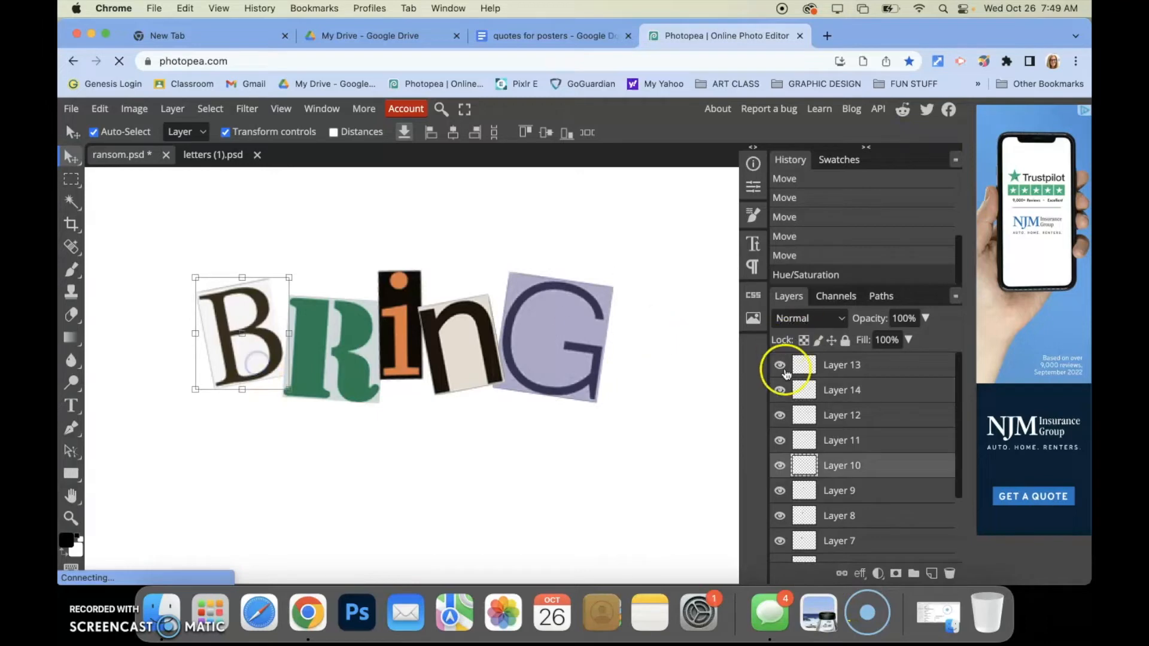
{"action": "left_click", "coordinate": [870, 374]}
{"action": "left_click", "coordinate": [837, 393]}
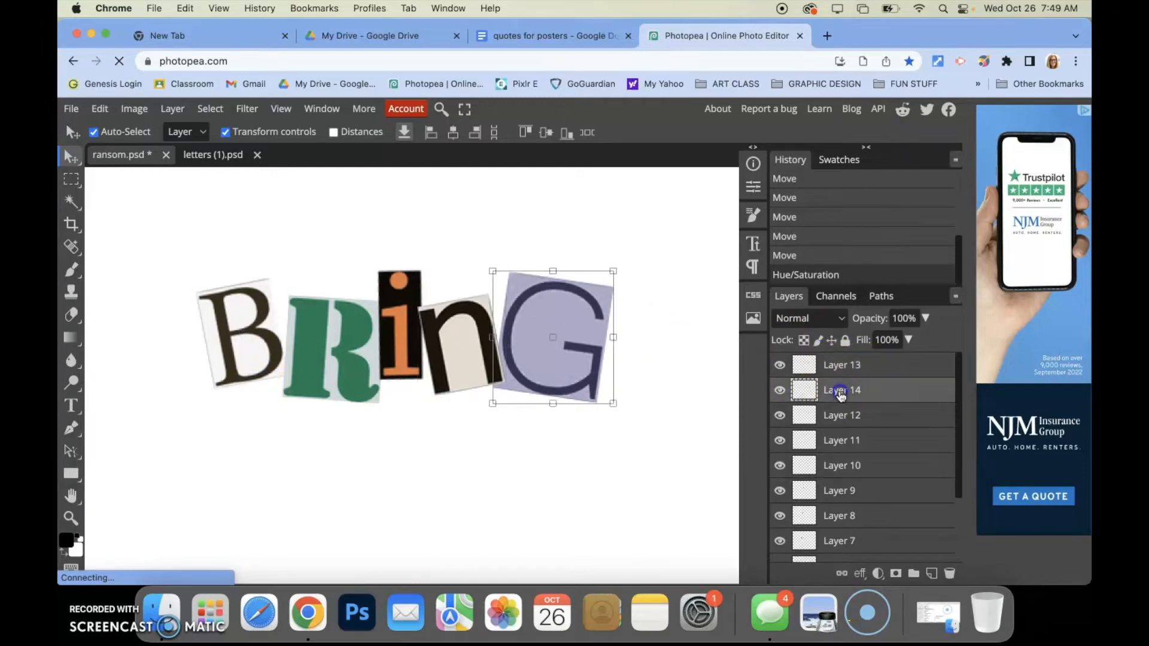
{"action": "left_click", "coordinate": [844, 416]}
{"action": "left_click", "coordinate": [845, 442]}
{"action": "left_click", "coordinate": [852, 468]}
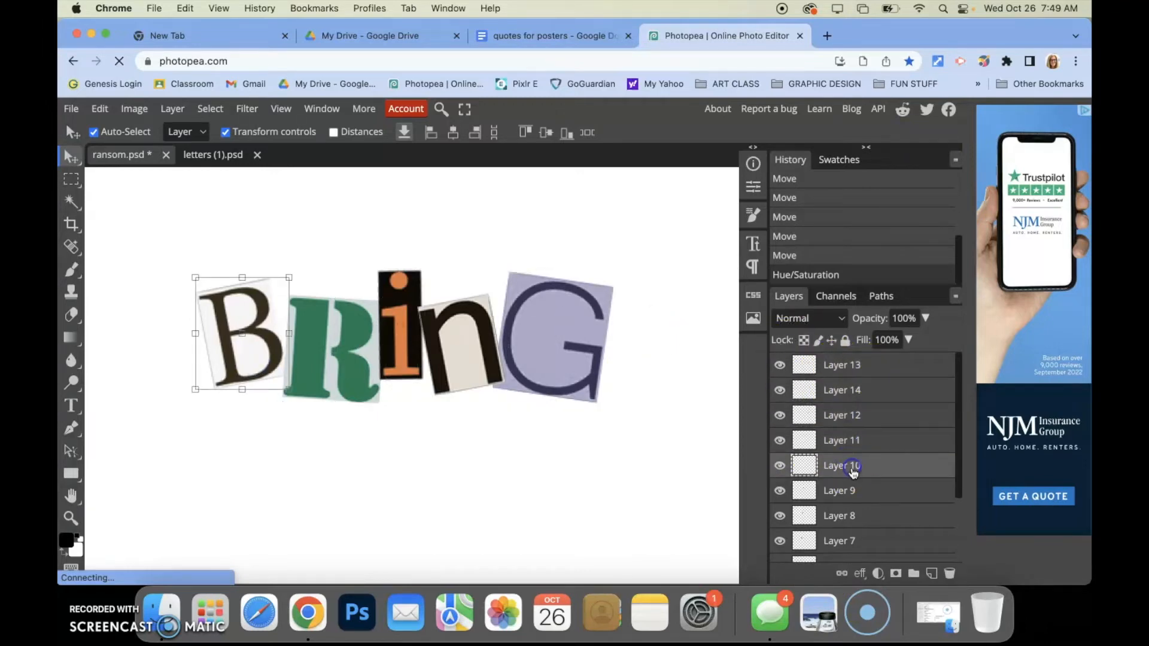
{"action": "left_click", "coordinate": [842, 444]}
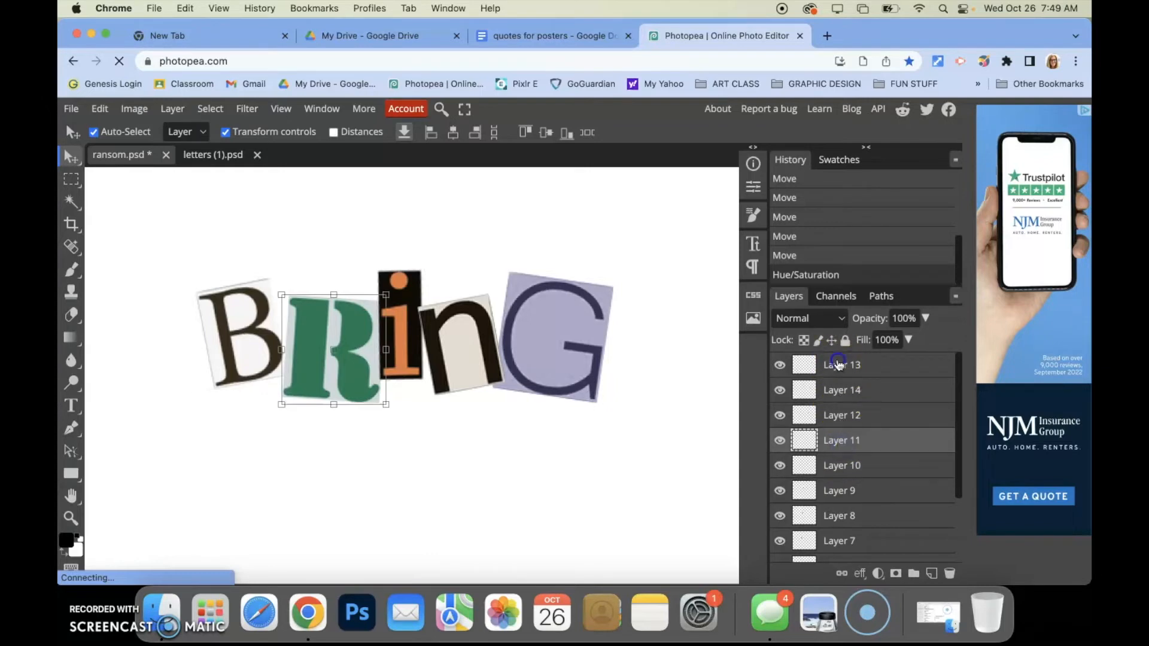
{"action": "left_click", "coordinate": [839, 366]}
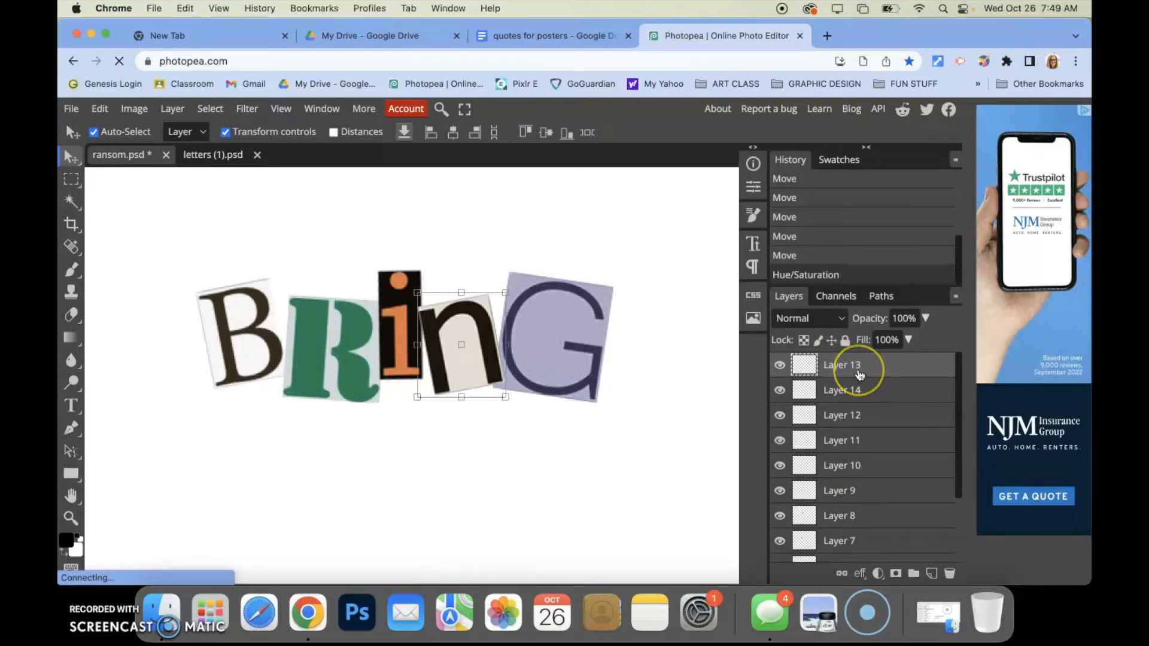
{"action": "key", "text": "super+e"}
{"action": "key", "text": "super+e"}
{"action": "key", "text": "super+e"}
{"action": "key", "text": "super+e"}
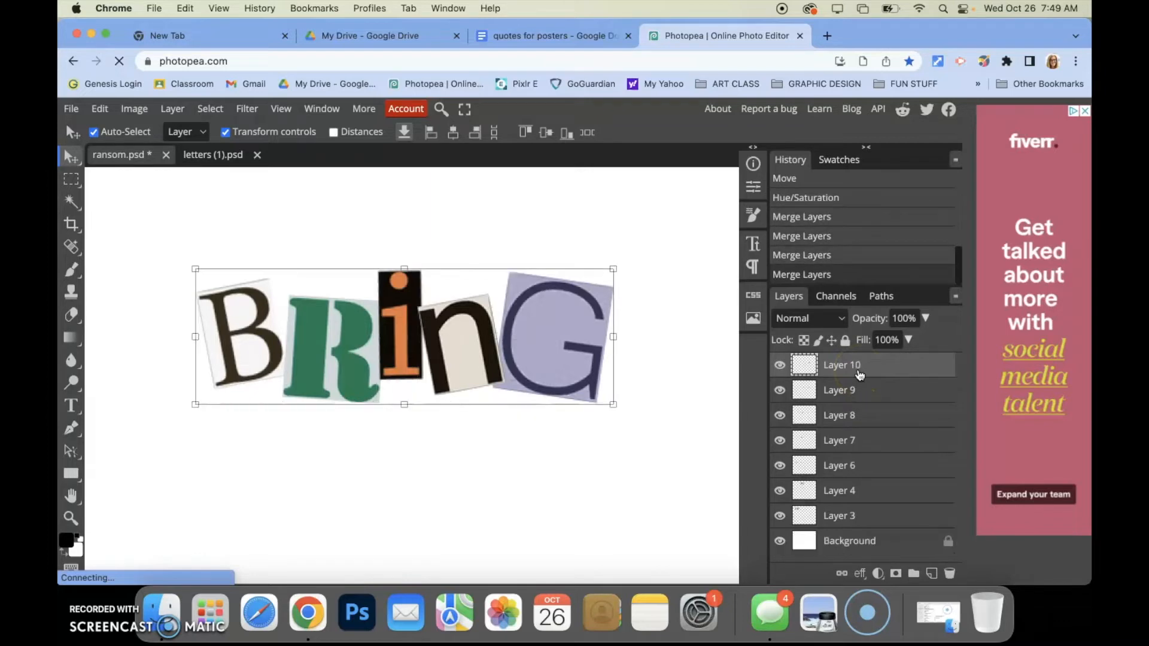
Nudge the merged BRING word slightly to the right
{"action": "mouse_move", "coordinate": [565, 329]}
{"action": "left_mouse_down"}
{"action": "mouse_move", "coordinate": [620, 325]}
{"action": "mouse_move", "coordinate": [580, 333]}
{"action": "left_mouse_up"}
{"action": "left_click", "coordinate": [513, 497]}
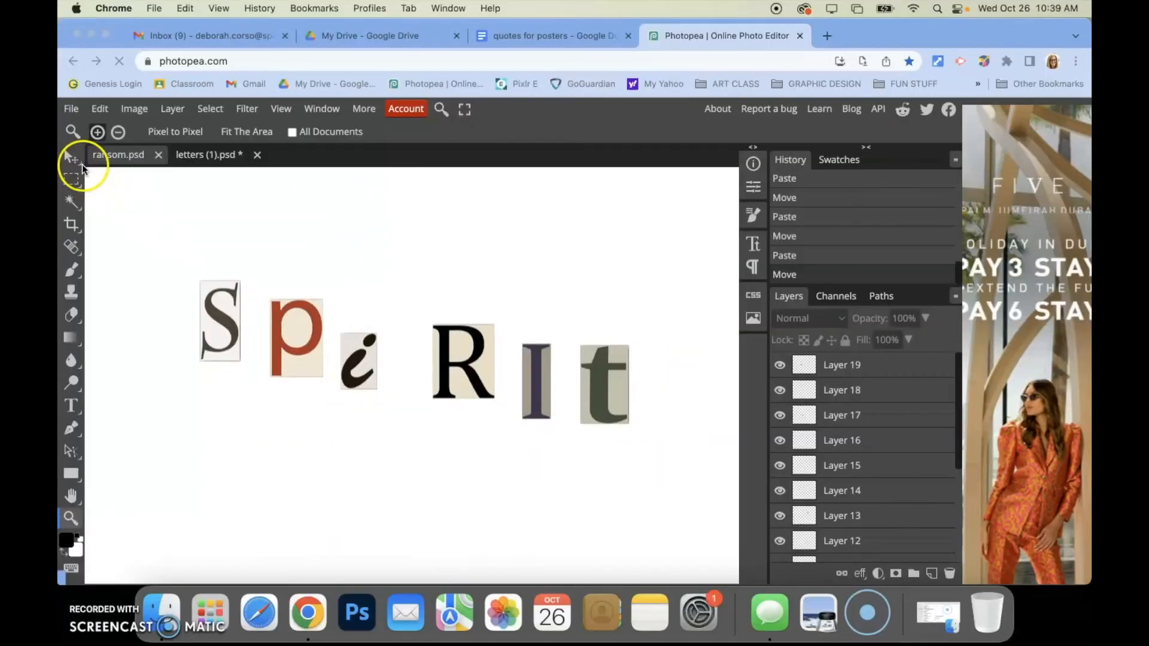
Move the R left against the i and shift the I left beside the R in SPIRIT
{"action": "left_click", "coordinate": [77, 161]}
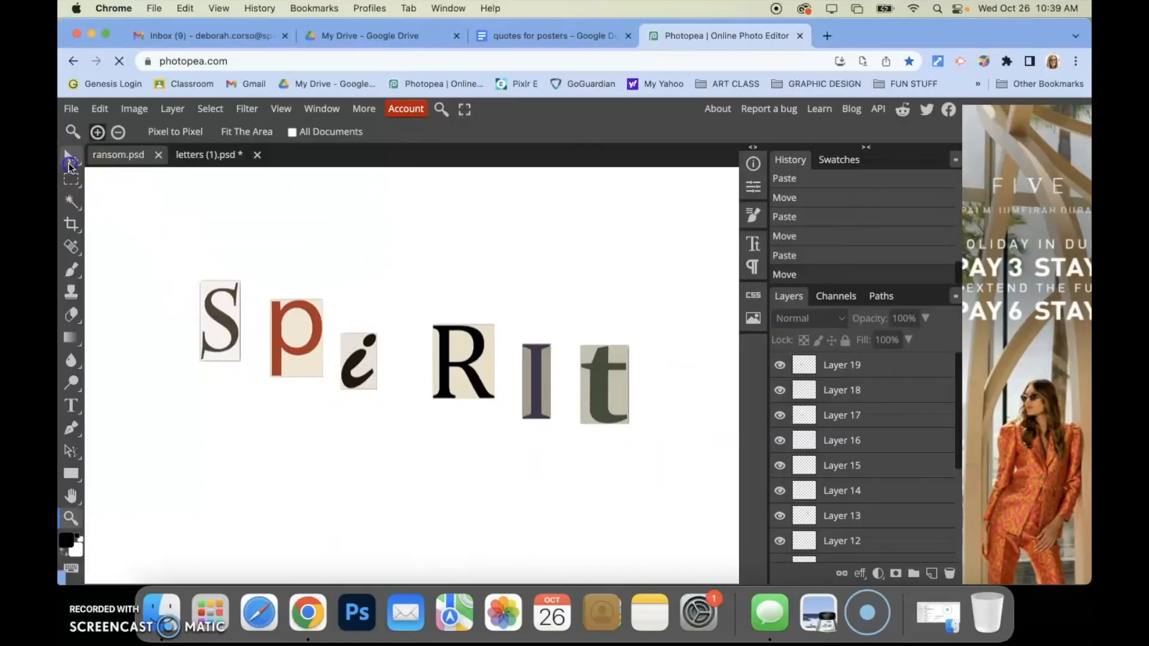
{"action": "left_click_drag", "start_coordinate": [459, 363], "coordinate": [423, 385]}
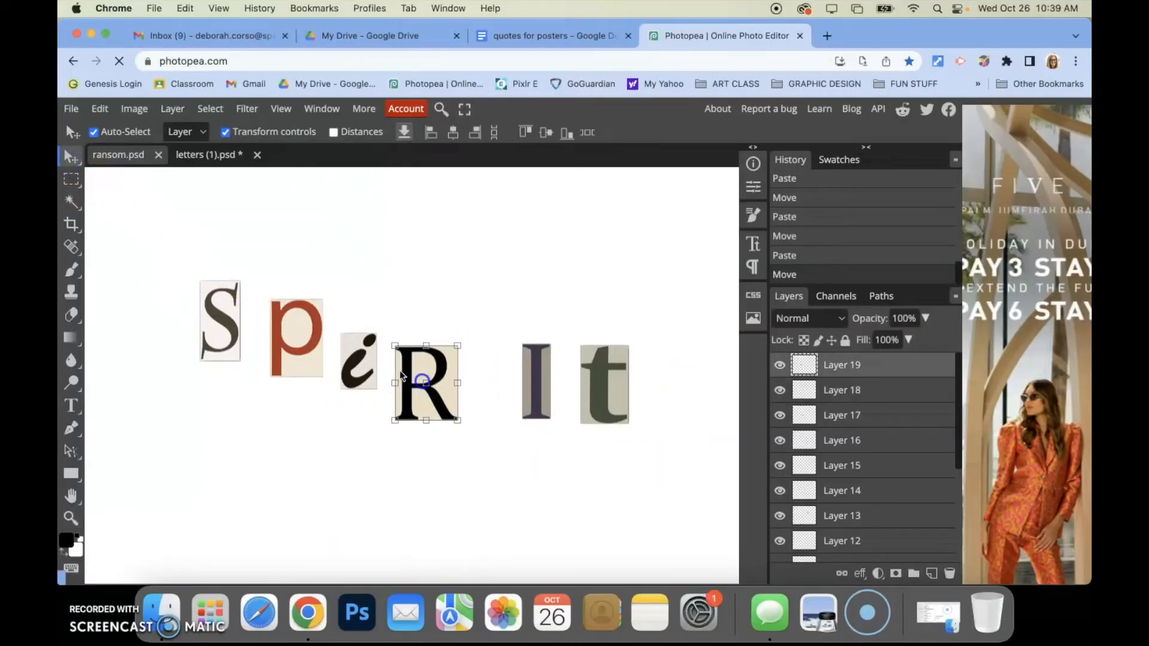
{"action": "left_click", "coordinate": [524, 383]}
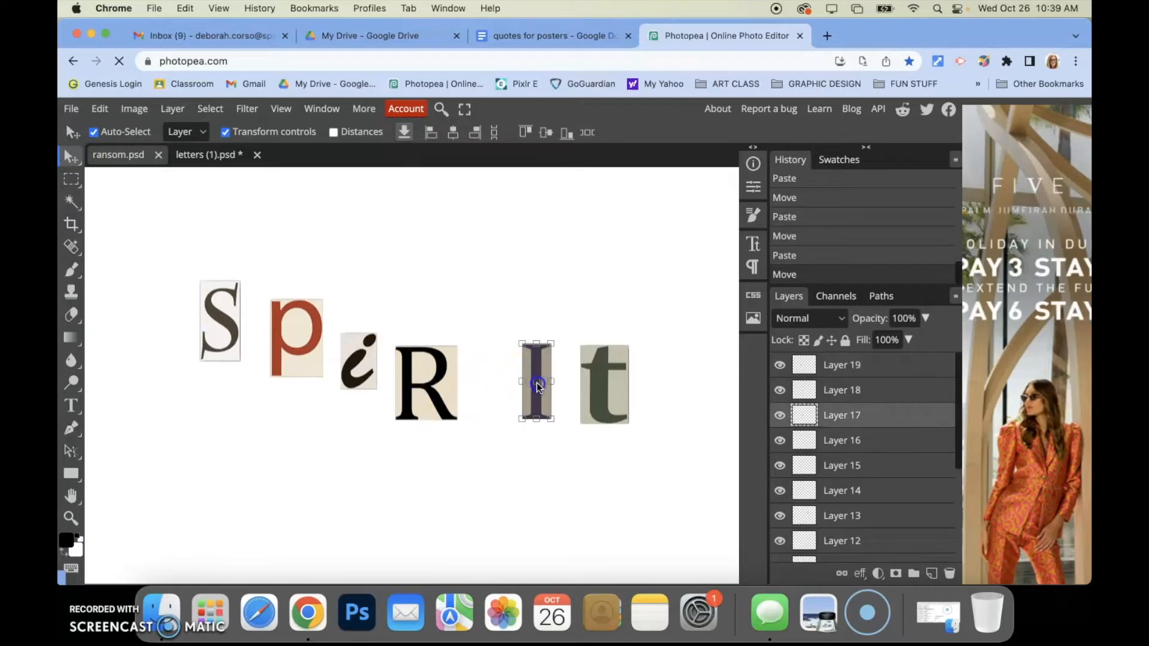
{"action": "key", "text": "ctrl+t"}
{"action": "left_click_drag", "start_coordinate": [541, 404], "coordinate": [502, 418]}
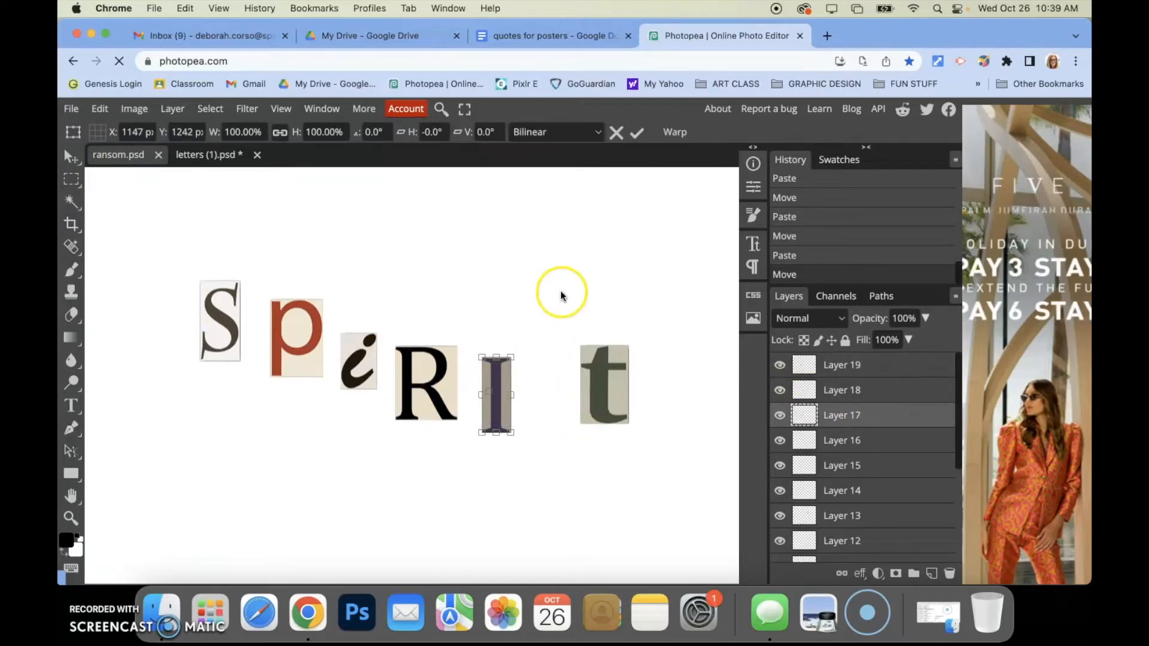
{"action": "left_click", "coordinate": [635, 133]}
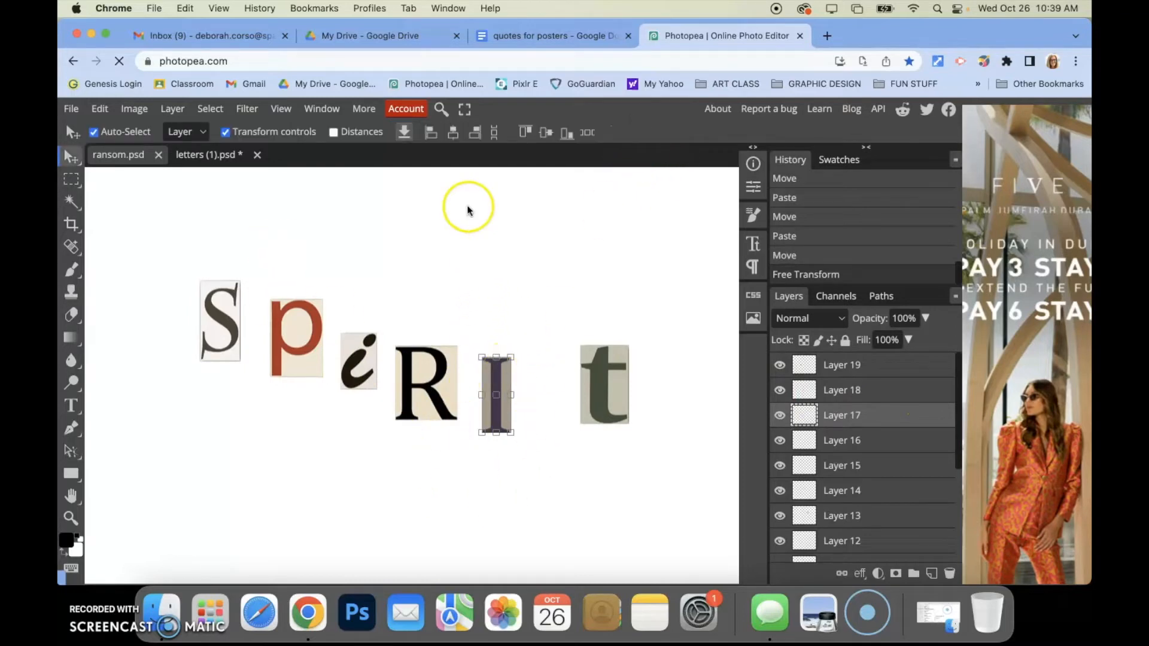
Invert the colors of the I letter
{"action": "left_click", "coordinate": [134, 109]}
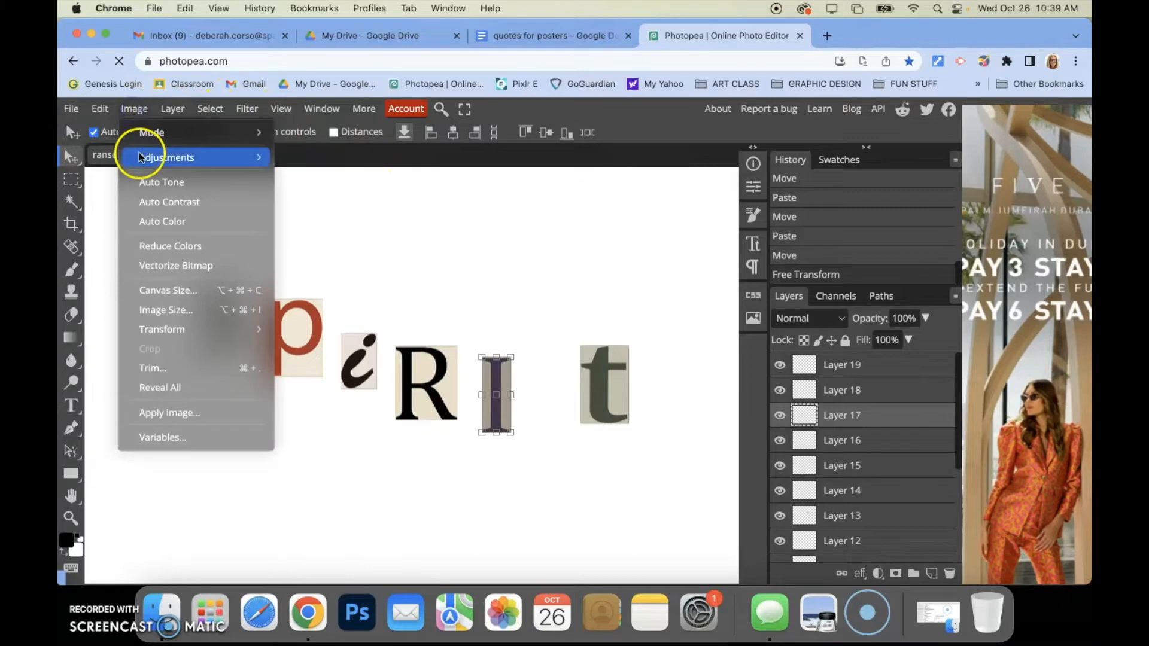
{"action": "mouse_move", "coordinate": [149, 157]}
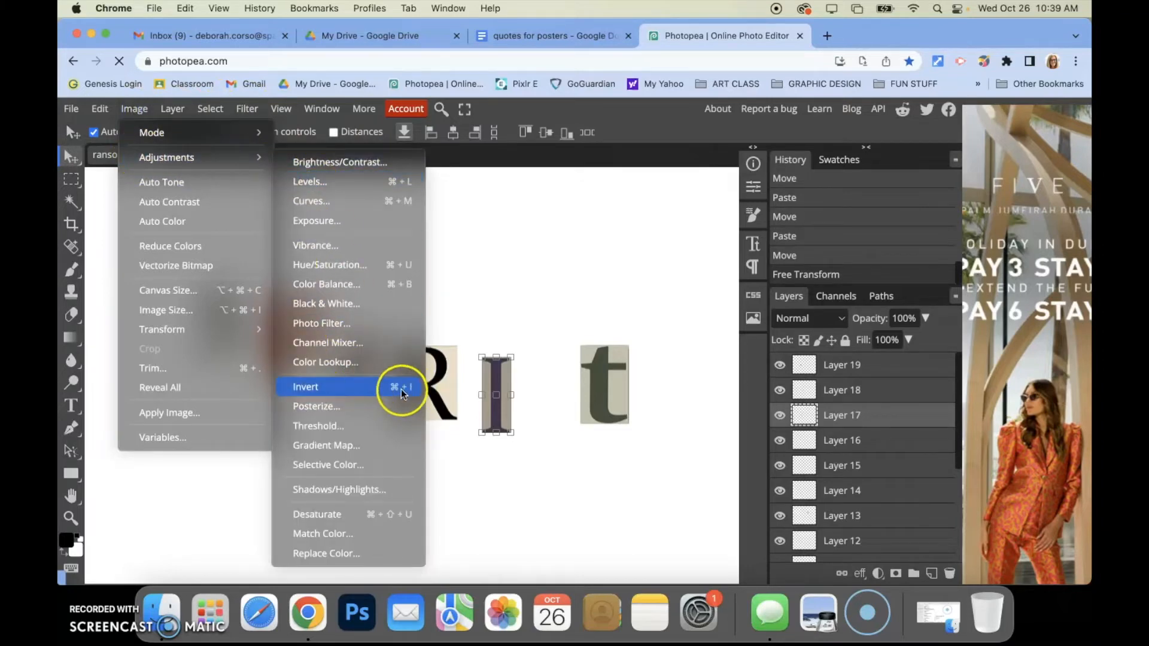
{"action": "left_click", "coordinate": [589, 282]}
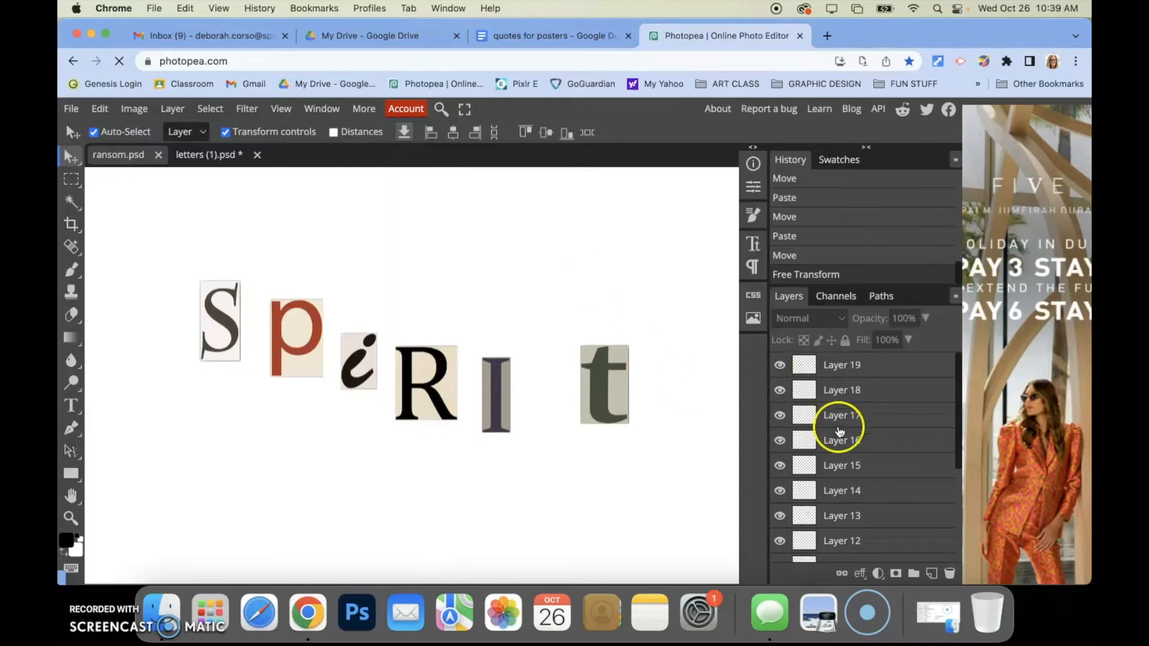
{"action": "left_click", "coordinate": [870, 413]}
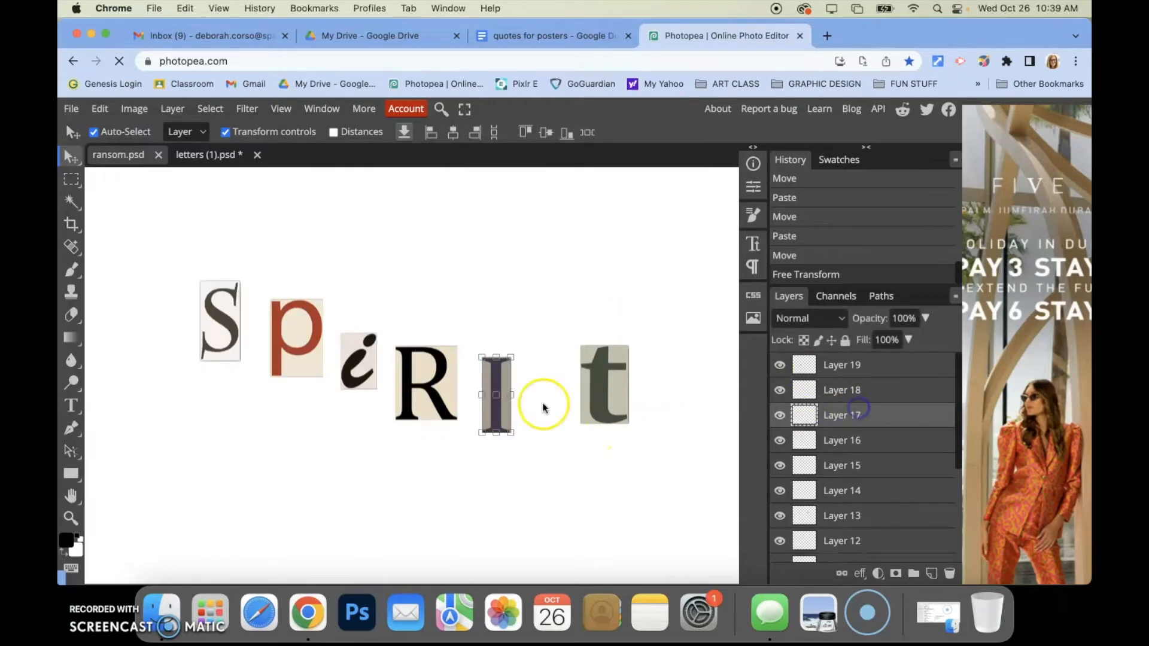
{"action": "key", "text": "super+i"}
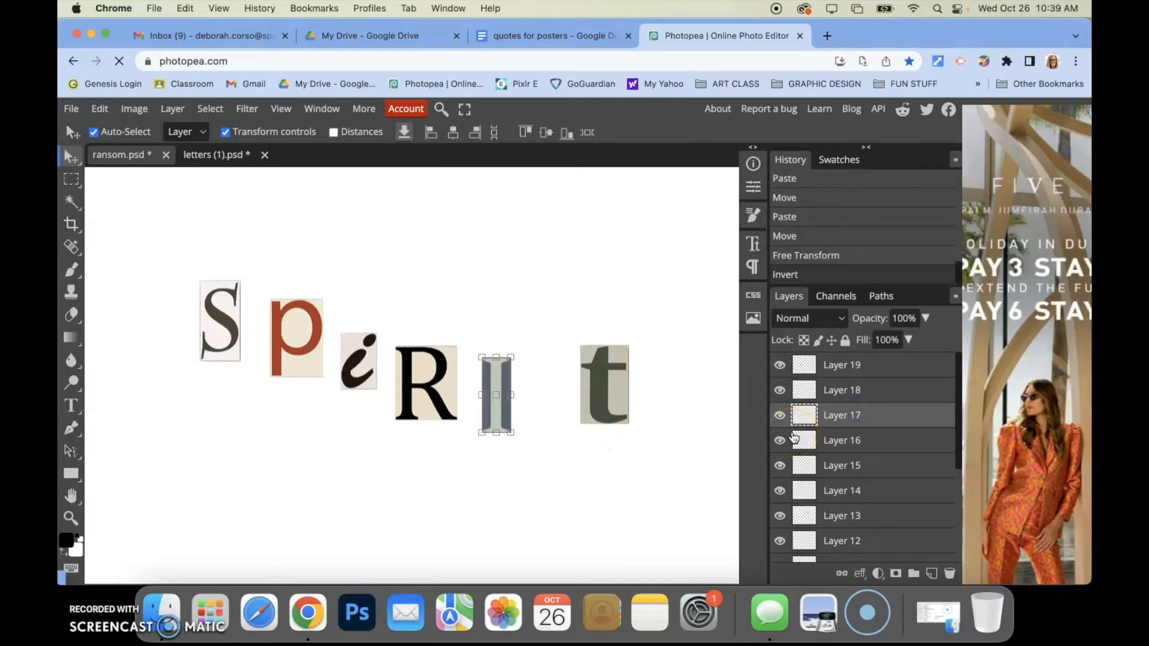
Try inverting the p and undo the inversion
{"action": "left_click_drag", "start_coordinate": [497, 378], "coordinate": [498, 273]}
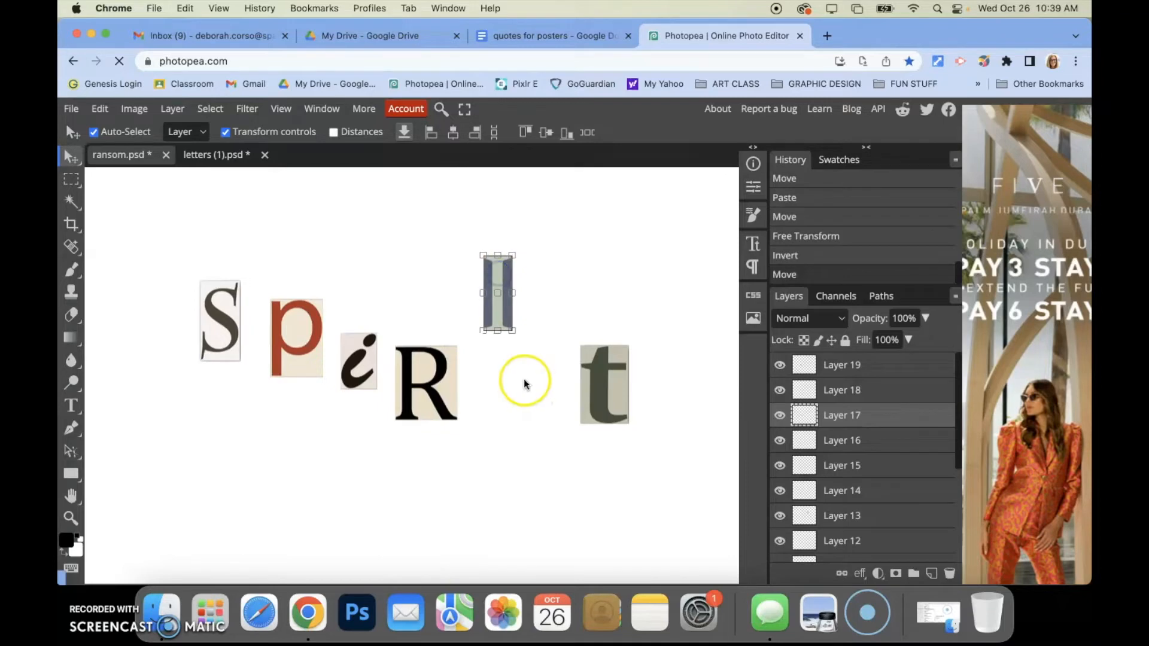
{"action": "left_click", "coordinate": [317, 346]}
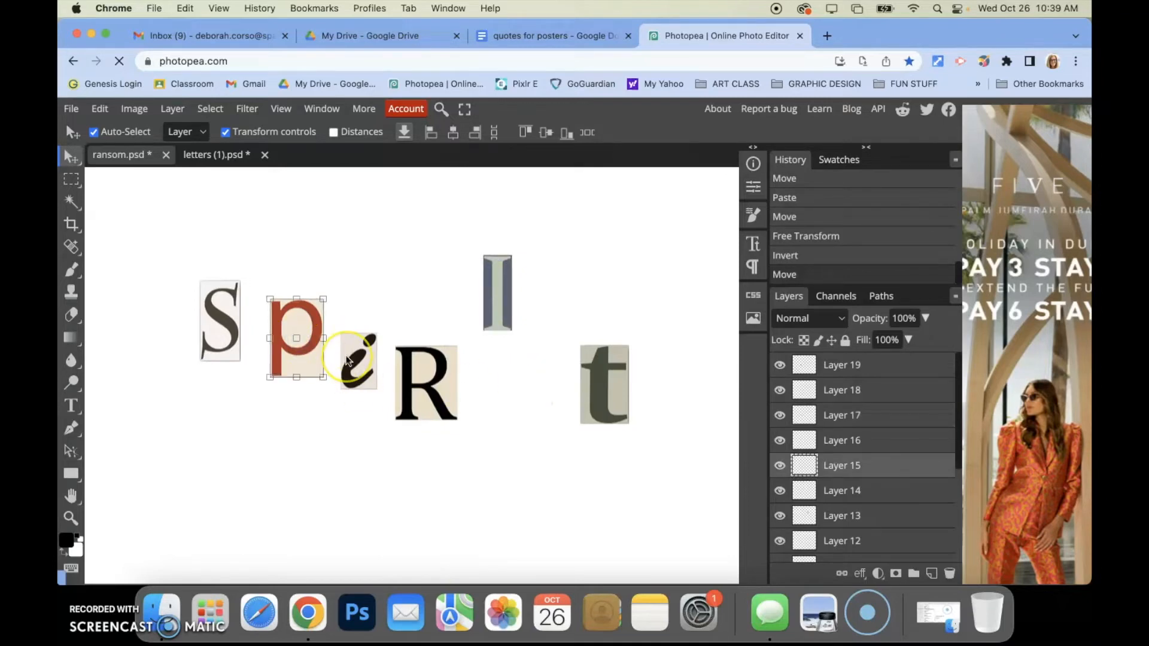
{"action": "key", "text": "super+i"}
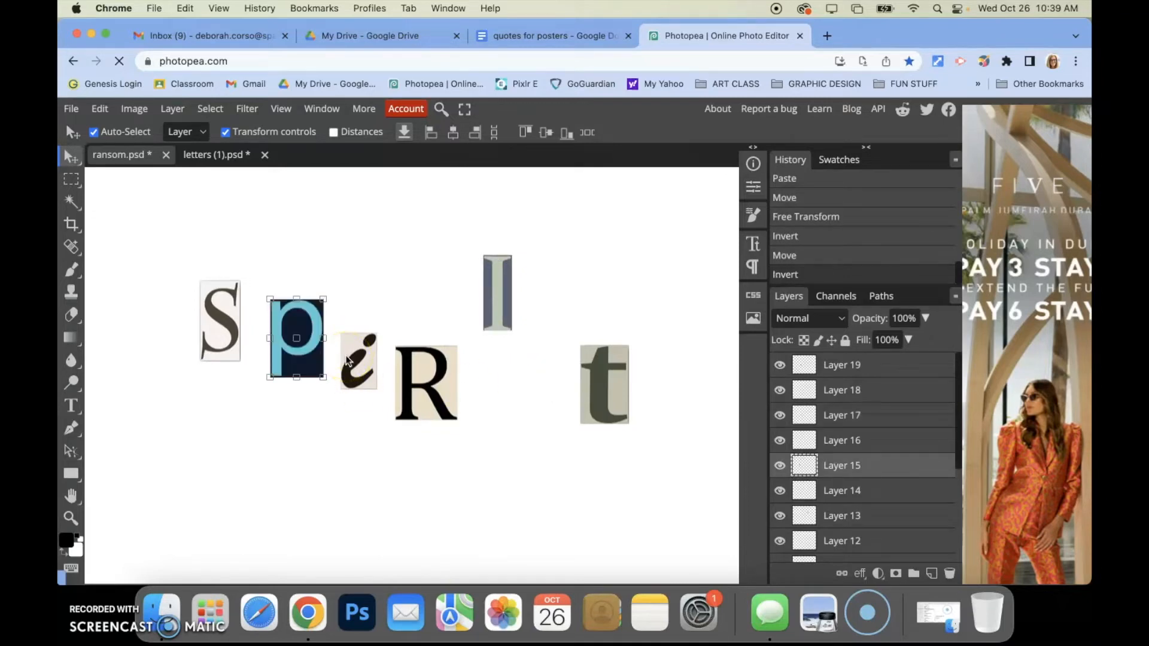
{"action": "key", "text": "super+z"}
Move the I down beside the R and tone it with Hue/Saturation: hue -15, saturation -24, lightness -17
{"action": "left_click_drag", "start_coordinate": [495, 300], "coordinate": [493, 383]}
{"action": "key", "text": "super+u"}
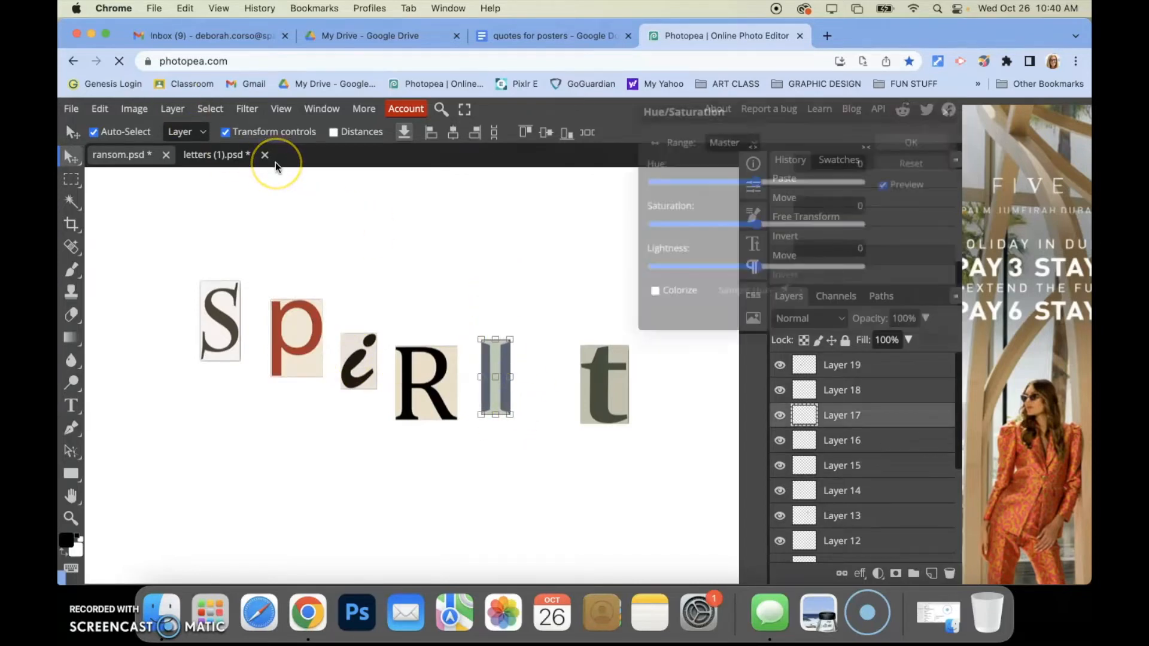
{"action": "left_click_drag", "start_coordinate": [752, 180], "coordinate": [824, 192]}
{"action": "left_click_drag", "start_coordinate": [756, 224], "coordinate": [701, 225]}
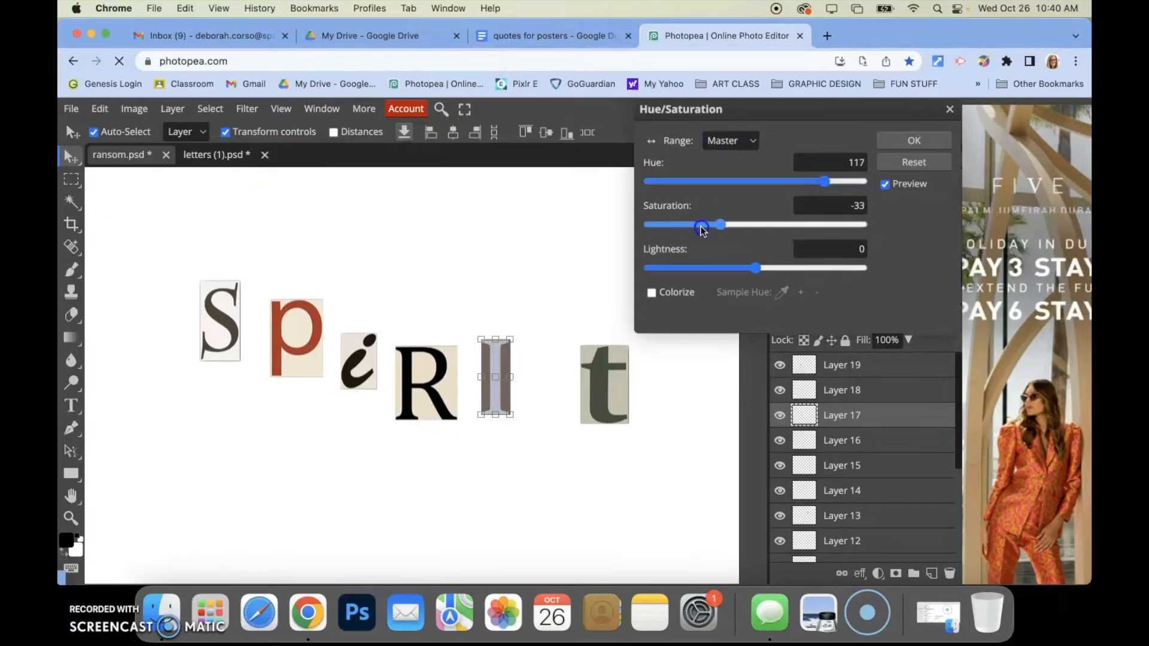
{"action": "mouse_move", "coordinate": [755, 275]}
{"action": "left_mouse_down"}
{"action": "mouse_move", "coordinate": [793, 273]}
{"action": "mouse_move", "coordinate": [736, 273]}
{"action": "left_mouse_up"}
{"action": "left_click_drag", "start_coordinate": [823, 180], "coordinate": [805, 185]}
{"action": "left_click_drag", "start_coordinate": [733, 184], "coordinate": [707, 180]}
{"action": "left_click_drag", "start_coordinate": [701, 225], "coordinate": [729, 228]}
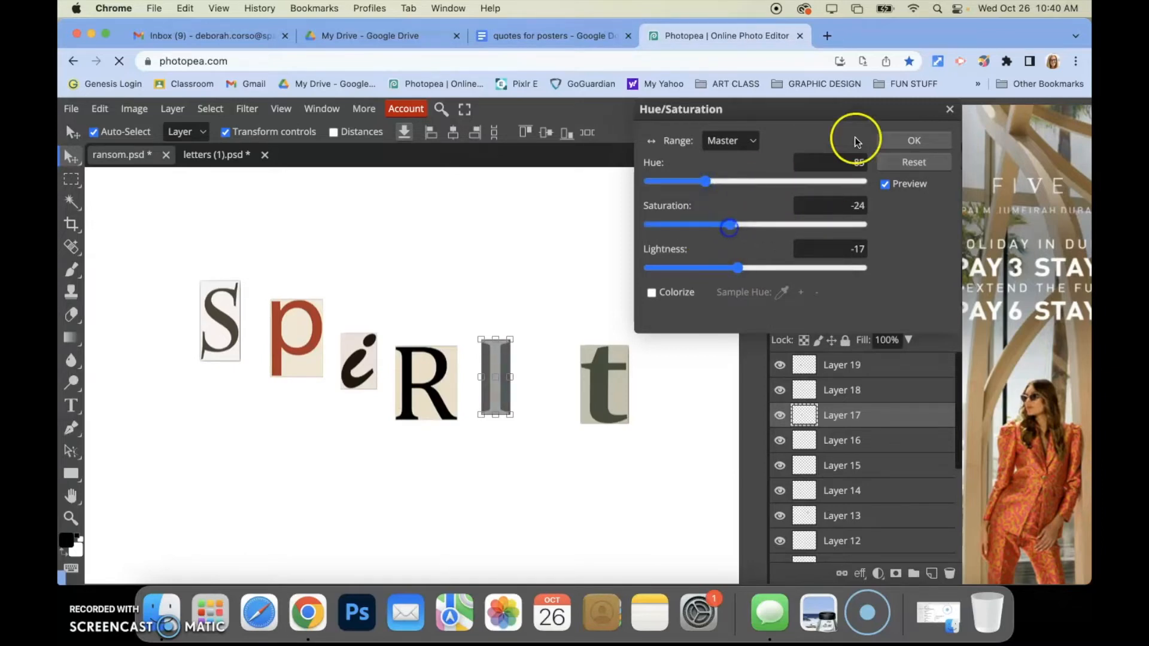
{"action": "left_click_drag", "start_coordinate": [704, 178], "coordinate": [751, 180]}
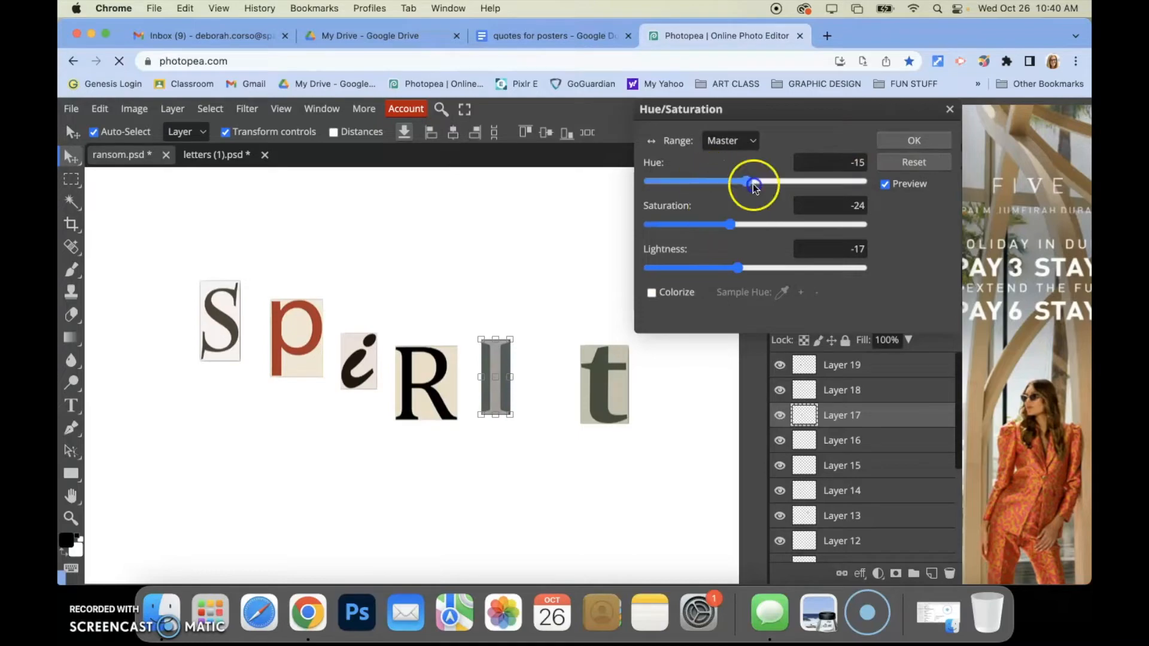
{"action": "left_click", "coordinate": [910, 141]}
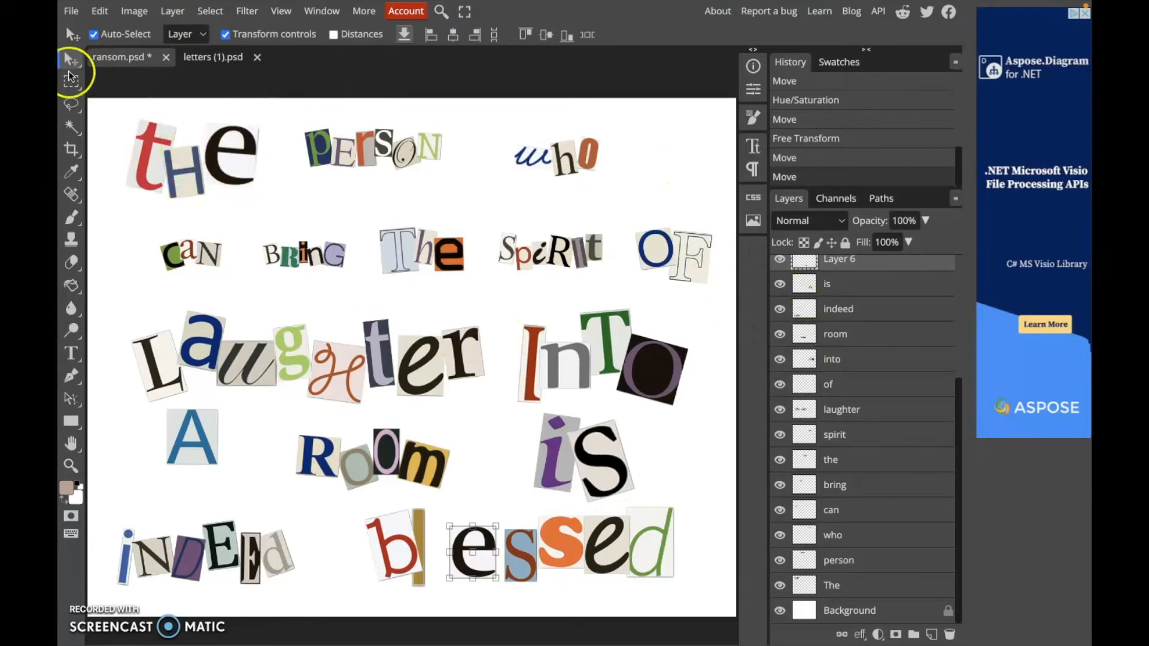
Select each word layer in turn across the finished collage to review them
{"action": "left_click", "coordinate": [230, 173]}
{"action": "left_click", "coordinate": [350, 153]}
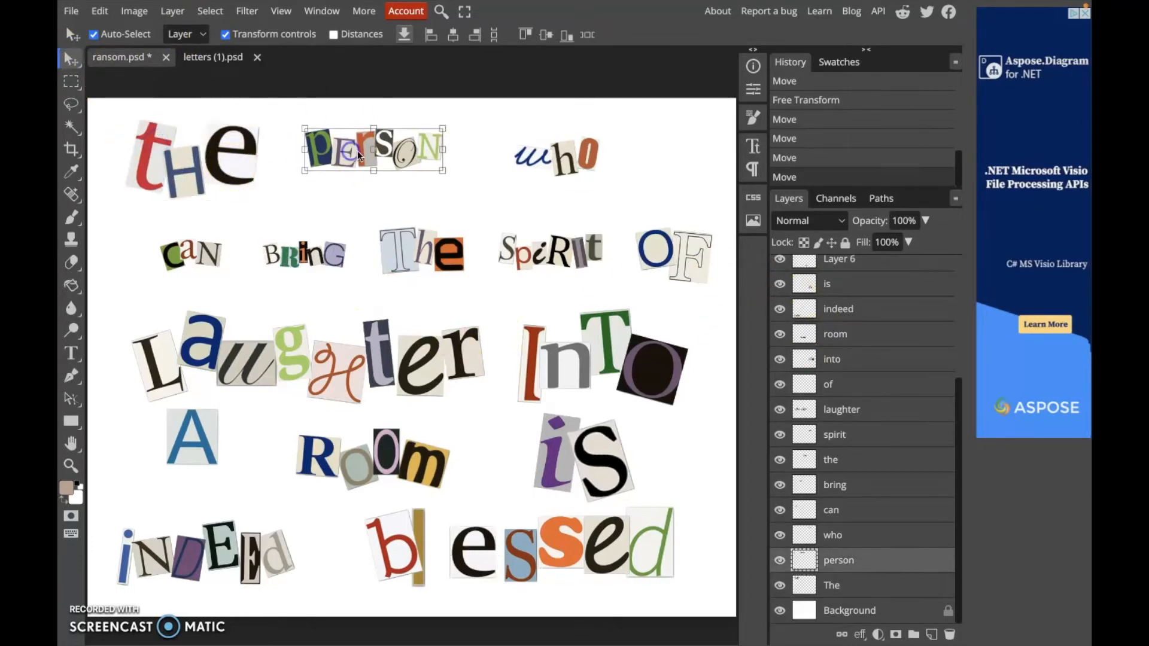
{"action": "left_click", "coordinate": [541, 155]}
{"action": "left_click", "coordinate": [210, 253]}
{"action": "left_click", "coordinate": [285, 251]}
{"action": "left_click", "coordinate": [398, 250]}
{"action": "left_click", "coordinate": [509, 250]}
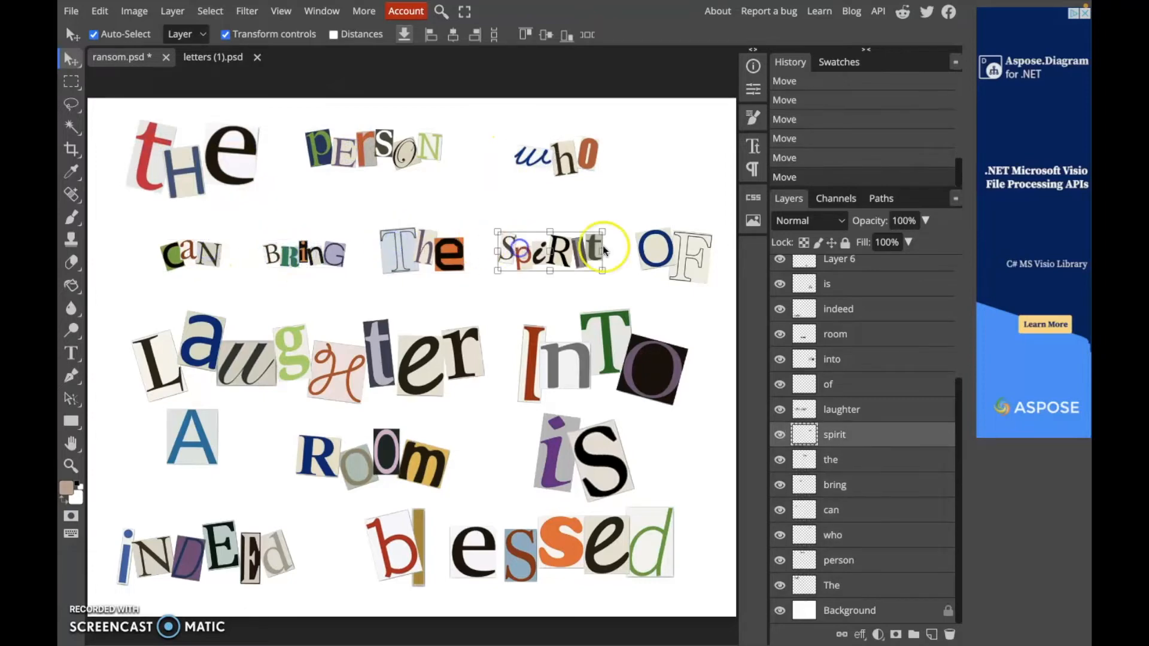
Nudge the laughter word slightly upward
{"action": "left_click", "coordinate": [671, 254]}
{"action": "left_click", "coordinate": [219, 347]}
{"action": "left_click_drag", "start_coordinate": [220, 347], "coordinate": [209, 328]}
Shrink the first 'the' word to about 72% with Free Transform and apply it
{"action": "left_click", "coordinate": [207, 159]}
{"action": "left_click_drag", "start_coordinate": [227, 156], "coordinate": [250, 155]}
{"action": "left_click_drag", "start_coordinate": [284, 118], "coordinate": [201, 142]}
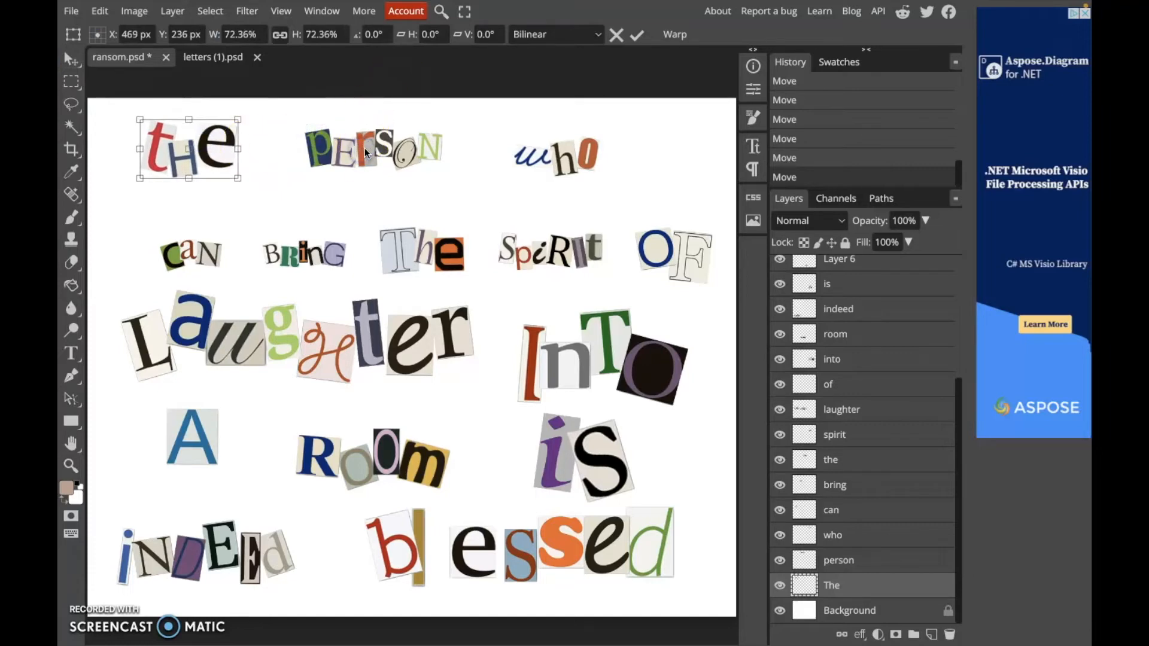
{"action": "left_click", "coordinate": [639, 46]}
Shift the 'person' word left and enlarge it to about 120%
{"action": "left_click_drag", "start_coordinate": [347, 155], "coordinate": [312, 163]}
{"action": "left_click_drag", "start_coordinate": [410, 179], "coordinate": [390, 154]}
{"action": "scroll", "coordinate": [500, 382], "scroll_direction": "up", "scroll_amount": 3}
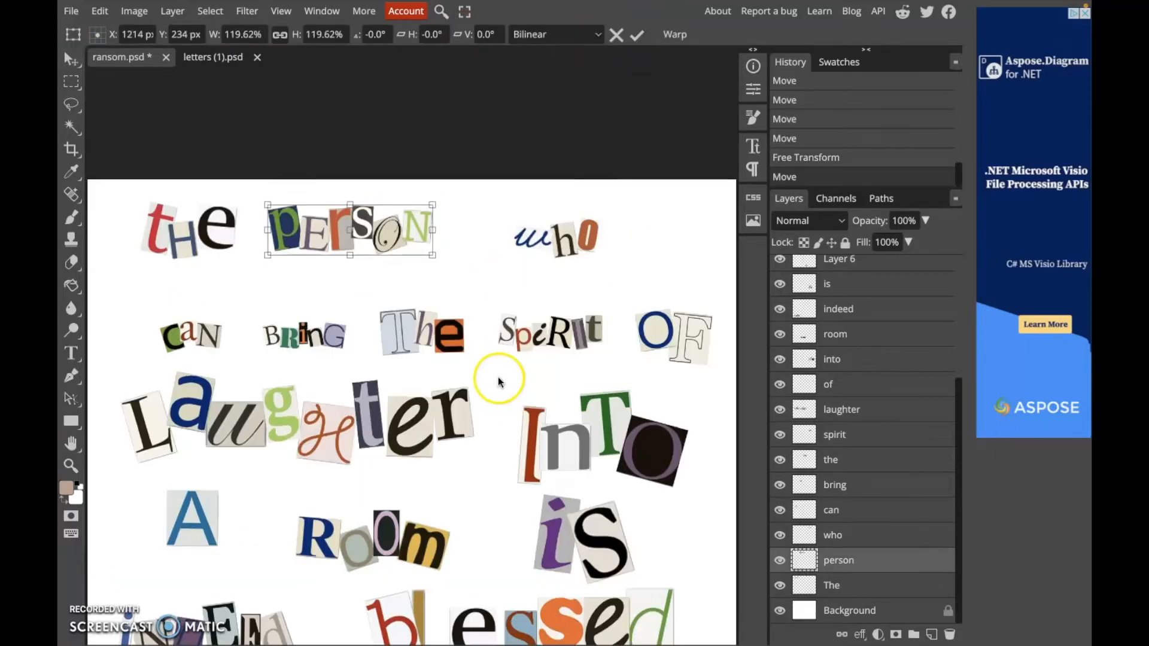
{"action": "scroll", "coordinate": [500, 381], "scroll_direction": "down", "scroll_amount": 5}
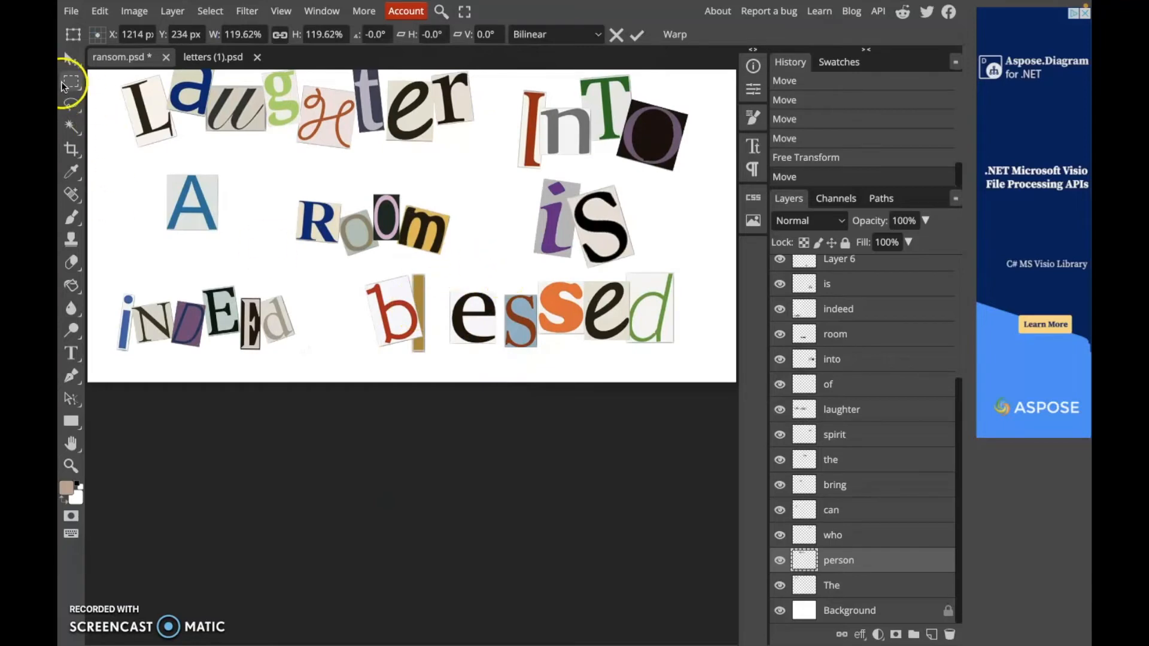
Inspect the collage up close and scroll through the layers list, checking each word layer
{"action": "left_click", "coordinate": [80, 472]}
{"action": "left_click", "coordinate": [411, 328]}
{"action": "left_click", "coordinate": [413, 327]}
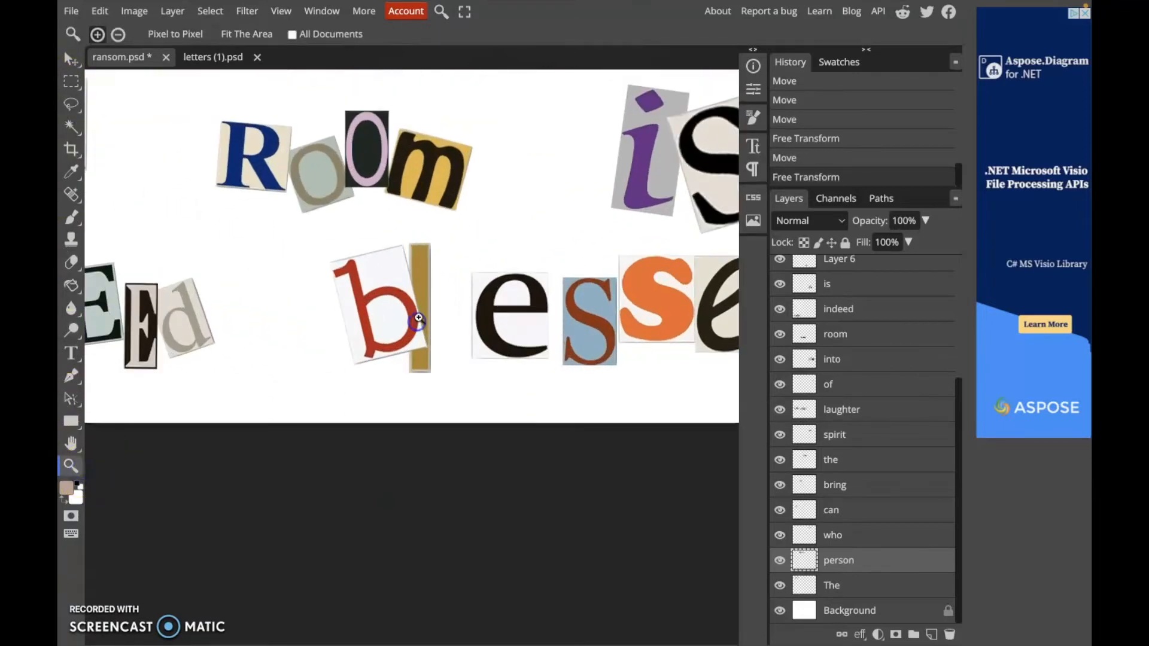
{"action": "key", "text": "ctrl+0"}
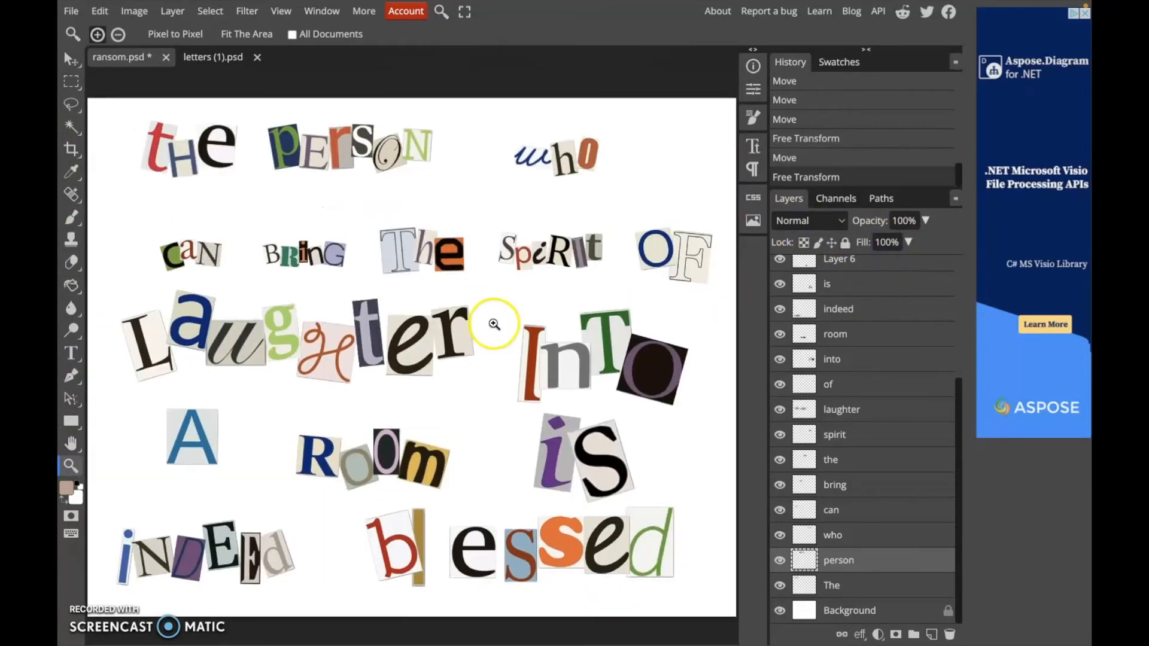
{"action": "left_click_drag", "start_coordinate": [958, 417], "coordinate": [956, 447]}
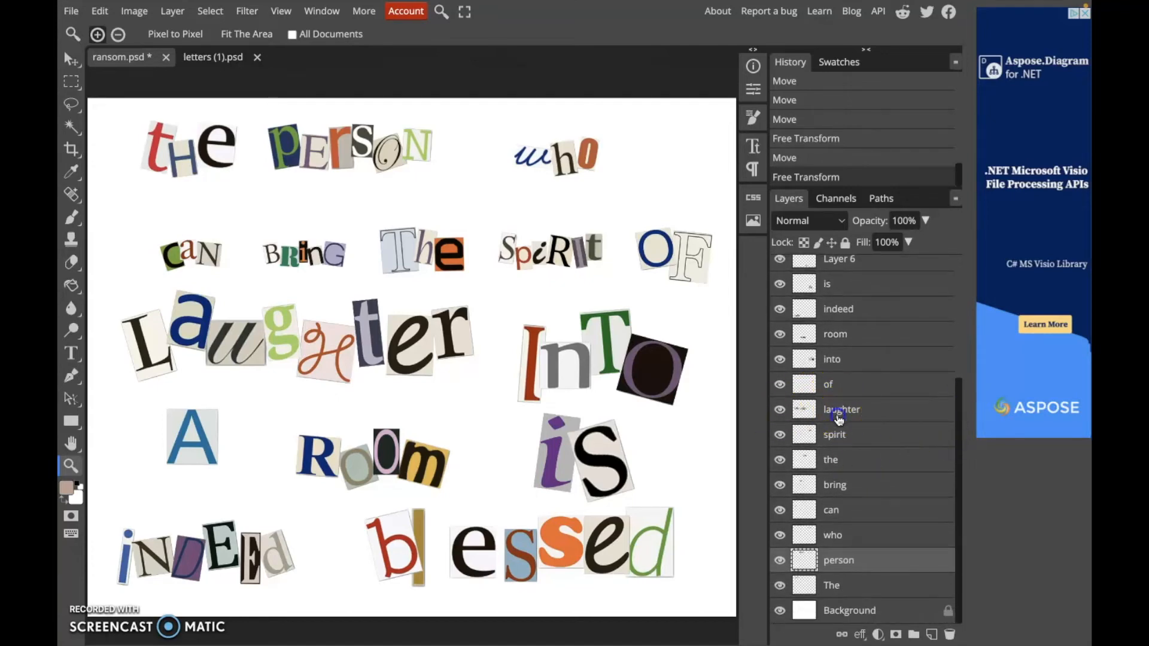
{"action": "left_click", "coordinate": [838, 413]}
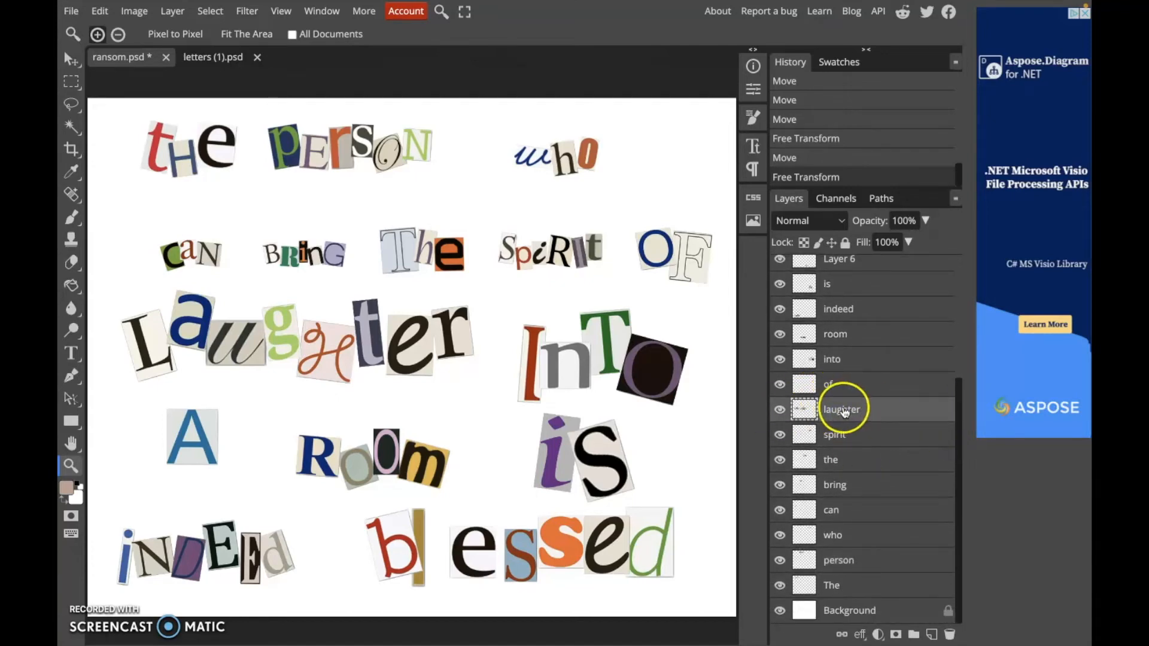
{"action": "left_click", "coordinate": [834, 386]}
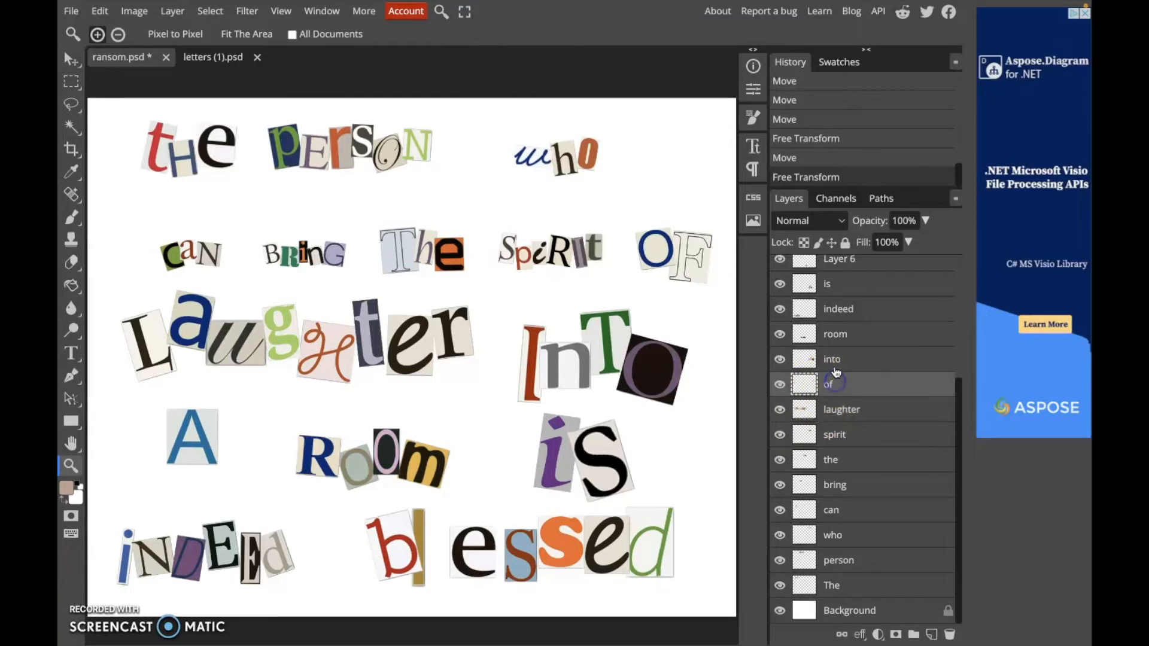
{"action": "left_click", "coordinate": [835, 367]}
{"action": "left_click_drag", "start_coordinate": [957, 397], "coordinate": [952, 268]}
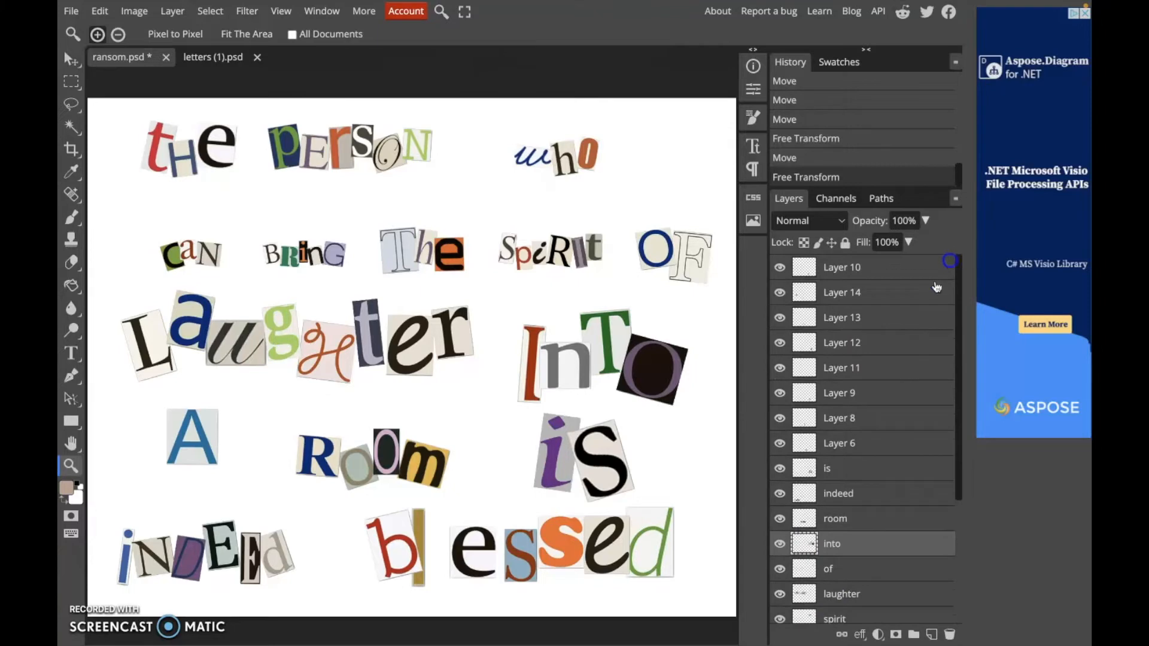
{"action": "left_click", "coordinate": [845, 444]}
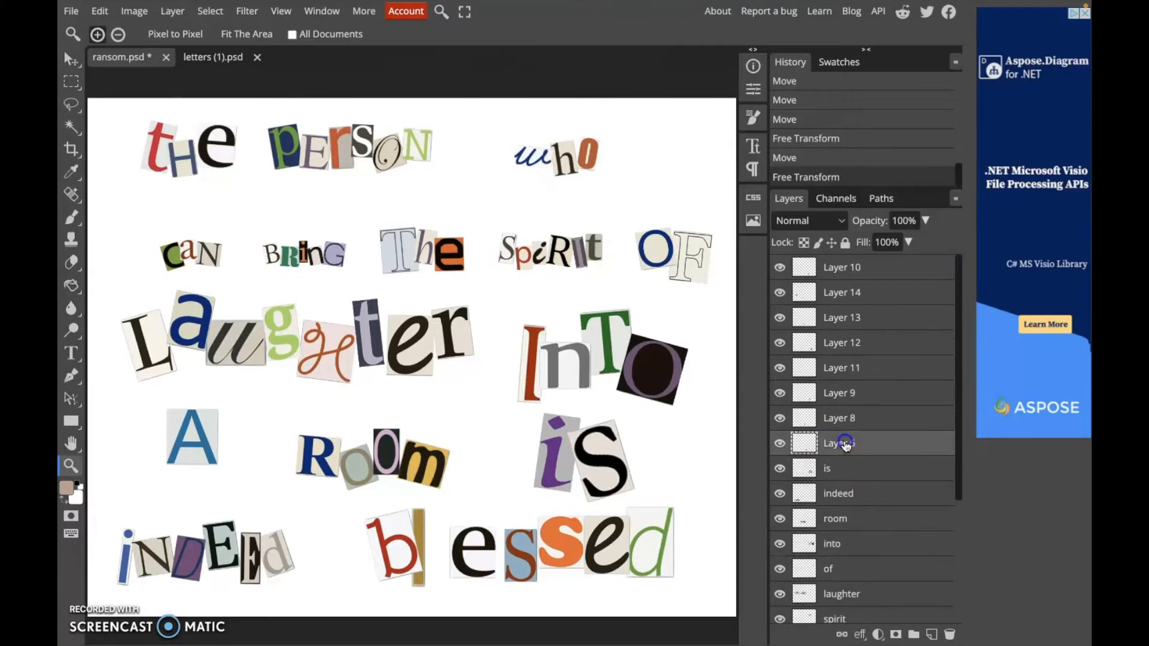
{"action": "left_click", "coordinate": [854, 422]}
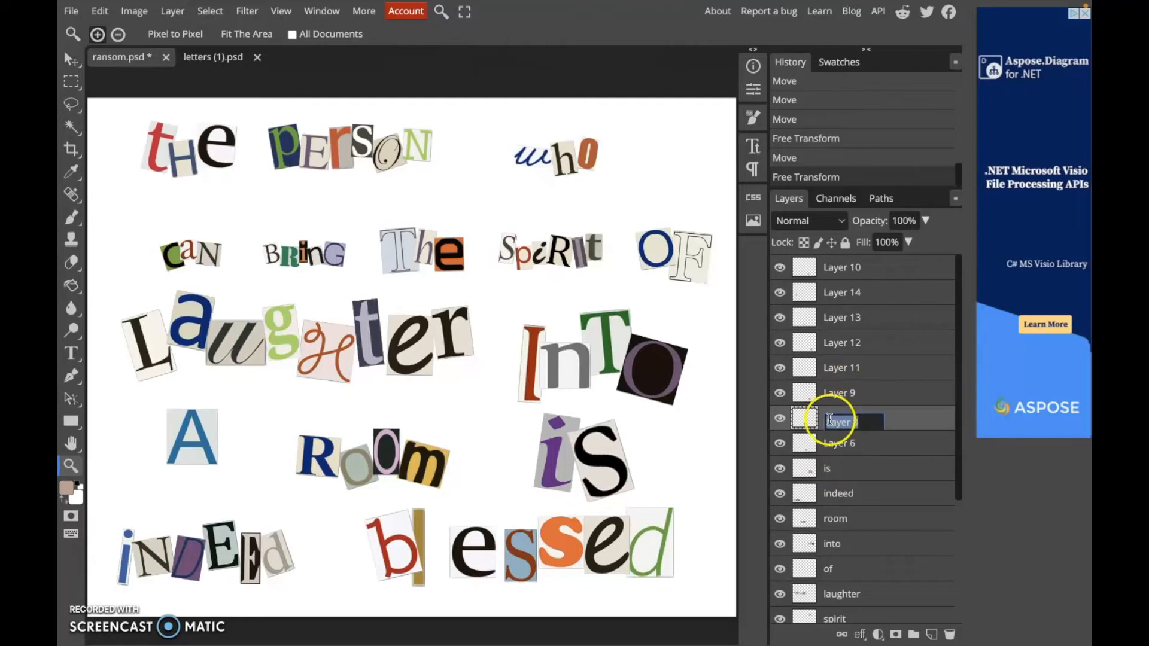
{"action": "double_click", "coordinate": [844, 395]}
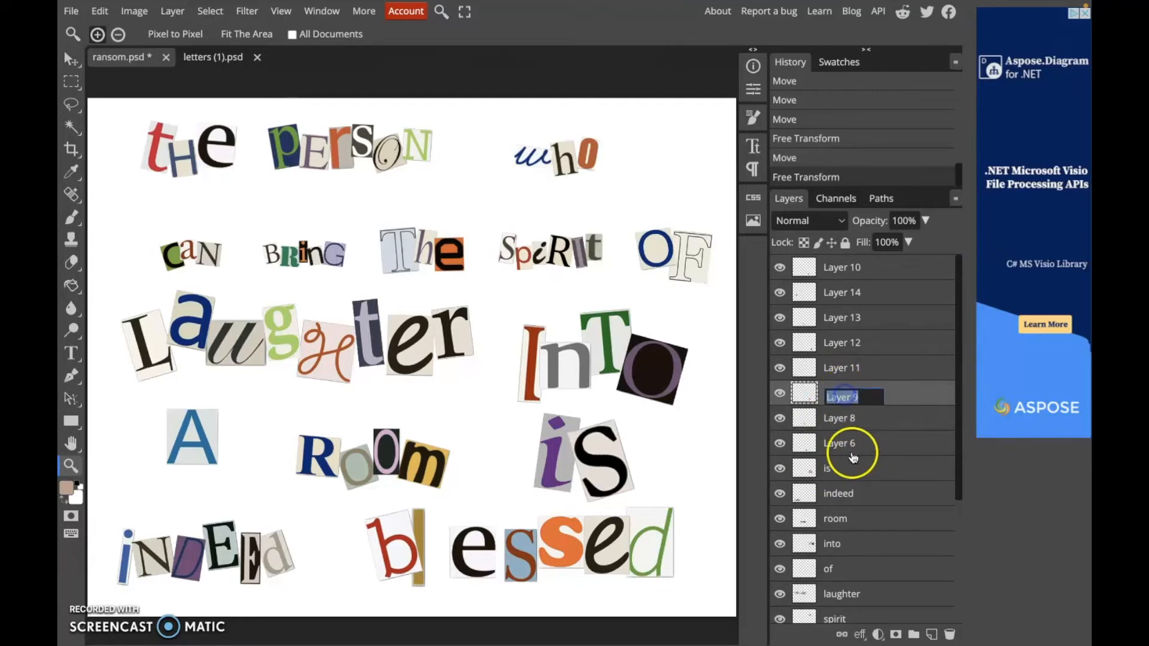
{"action": "double_click", "coordinate": [832, 493]}
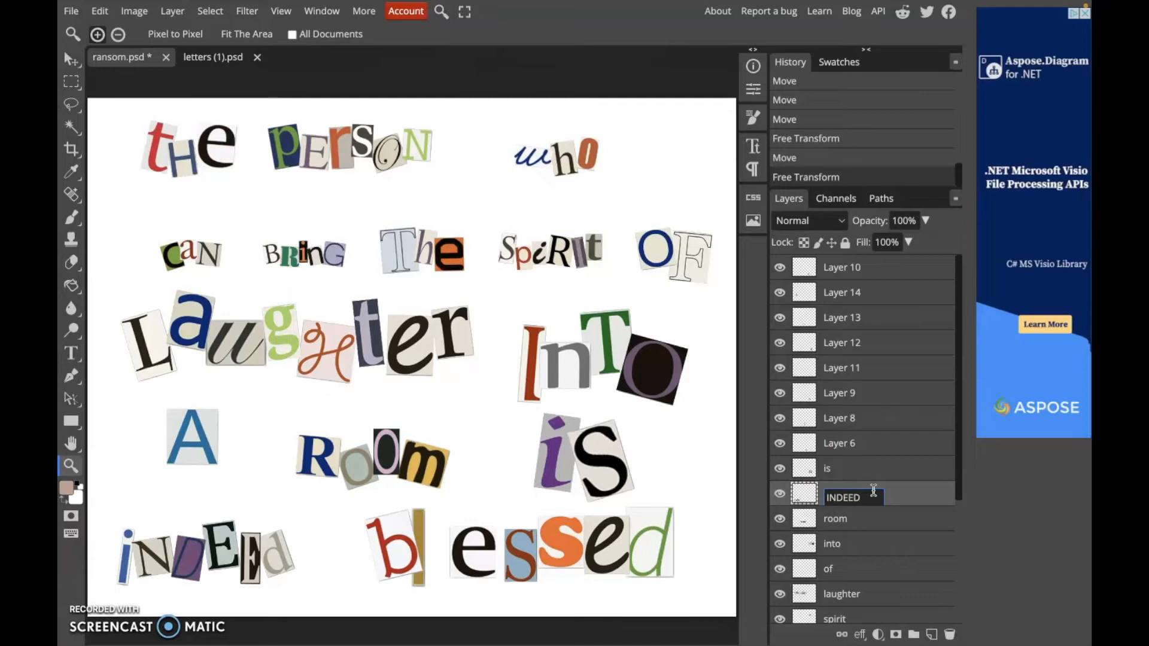
{"action": "left_click_drag", "start_coordinate": [872, 487], "coordinate": [822, 509]}
{"action": "left_click", "coordinate": [856, 532]}
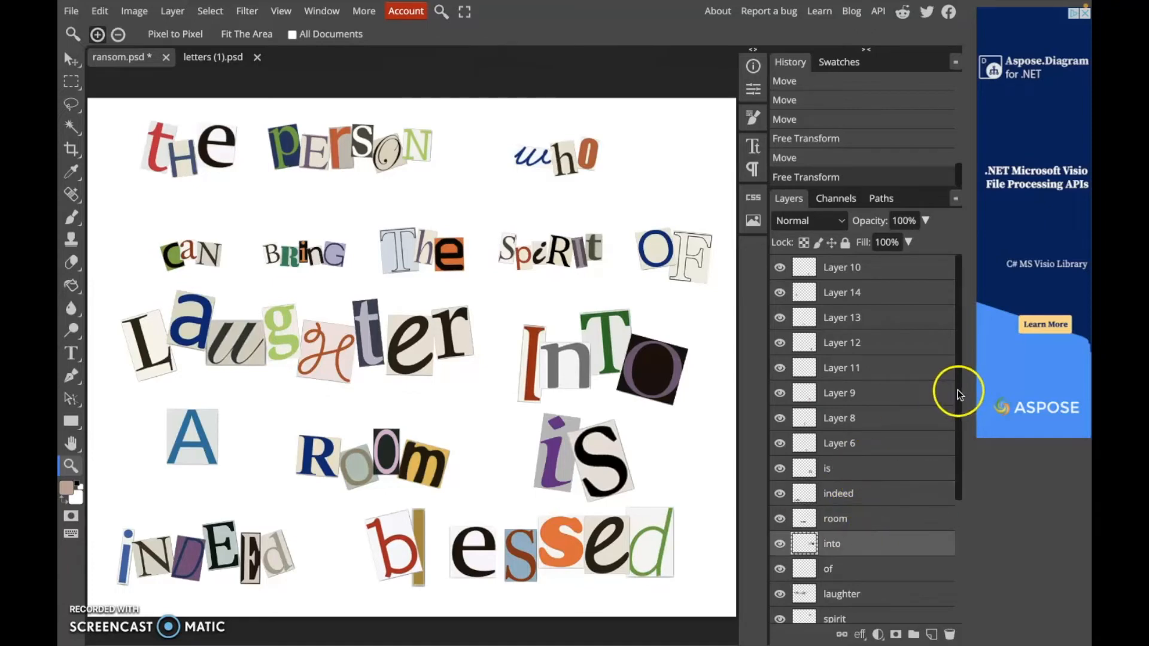
{"action": "left_click_drag", "start_coordinate": [959, 395], "coordinate": [970, 514]}
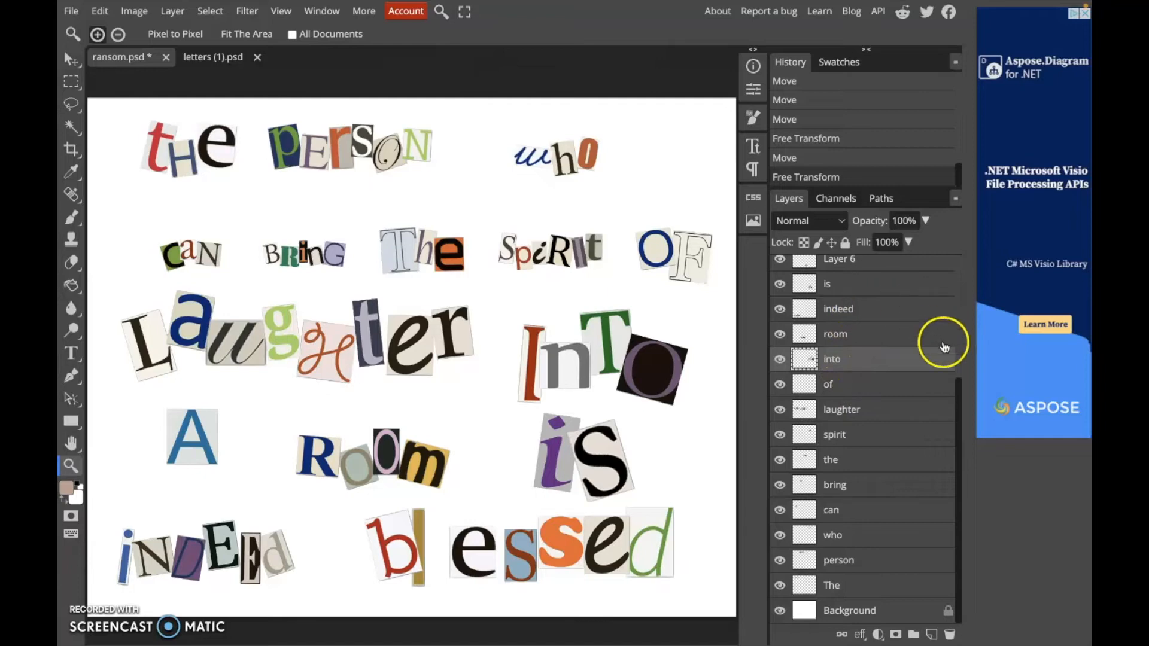
{"action": "left_click", "coordinate": [957, 398]}
{"action": "left_click_drag", "start_coordinate": [958, 398], "coordinate": [956, 353]}
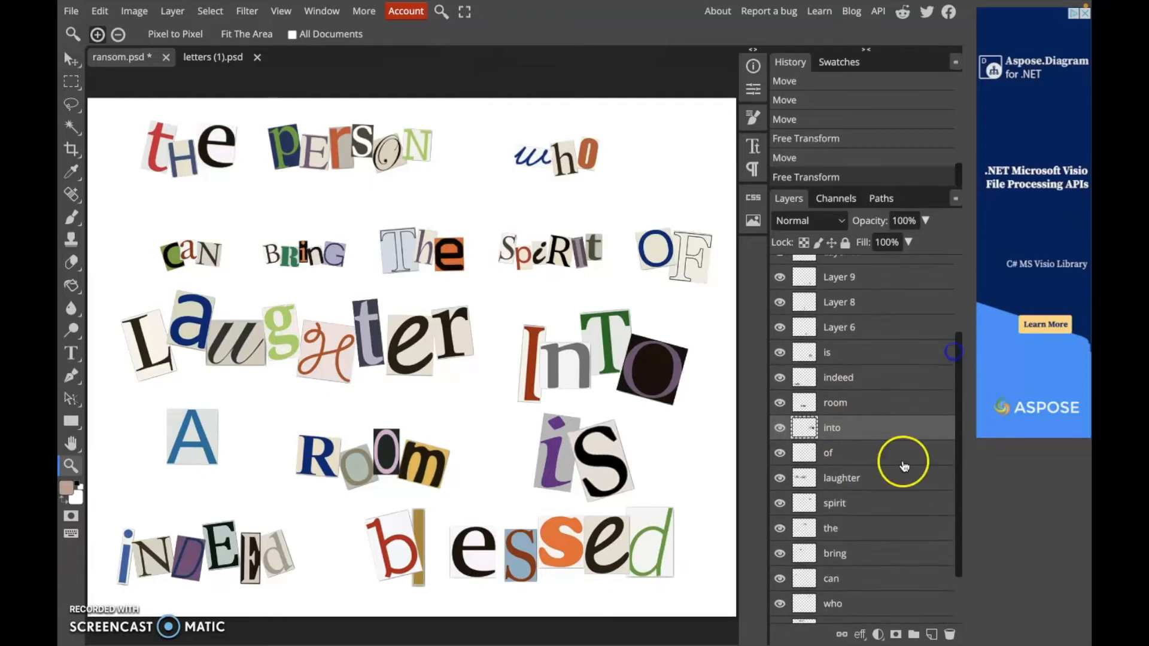
{"action": "left_click", "coordinate": [869, 505]}
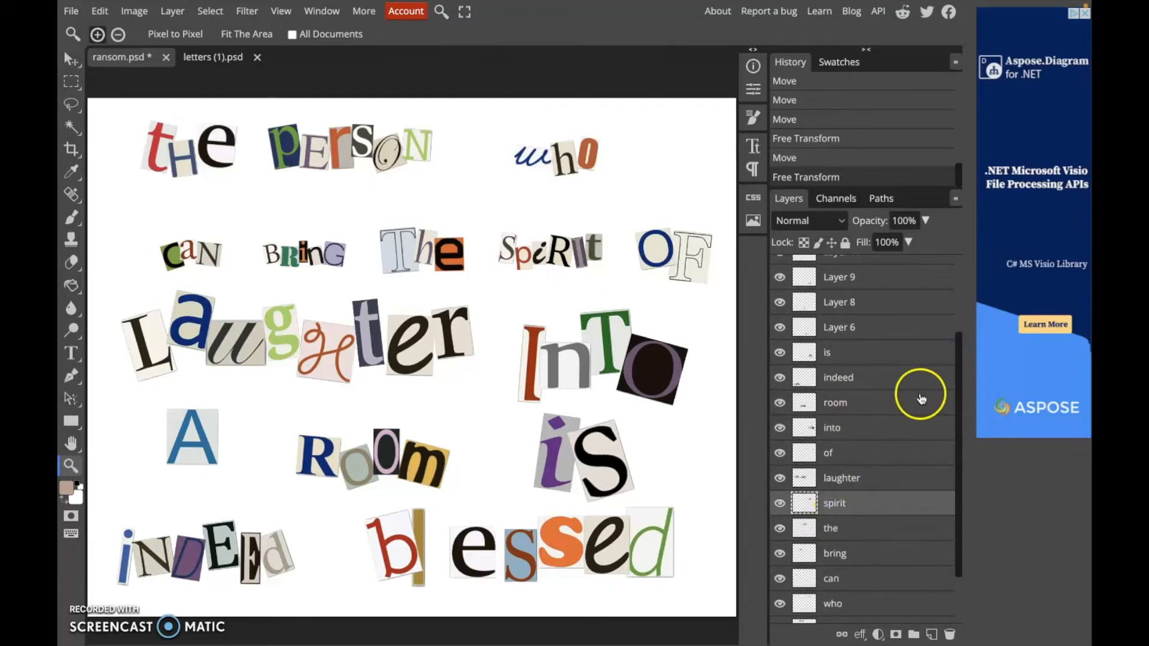
{"action": "left_click_drag", "start_coordinate": [960, 369], "coordinate": [956, 518]}
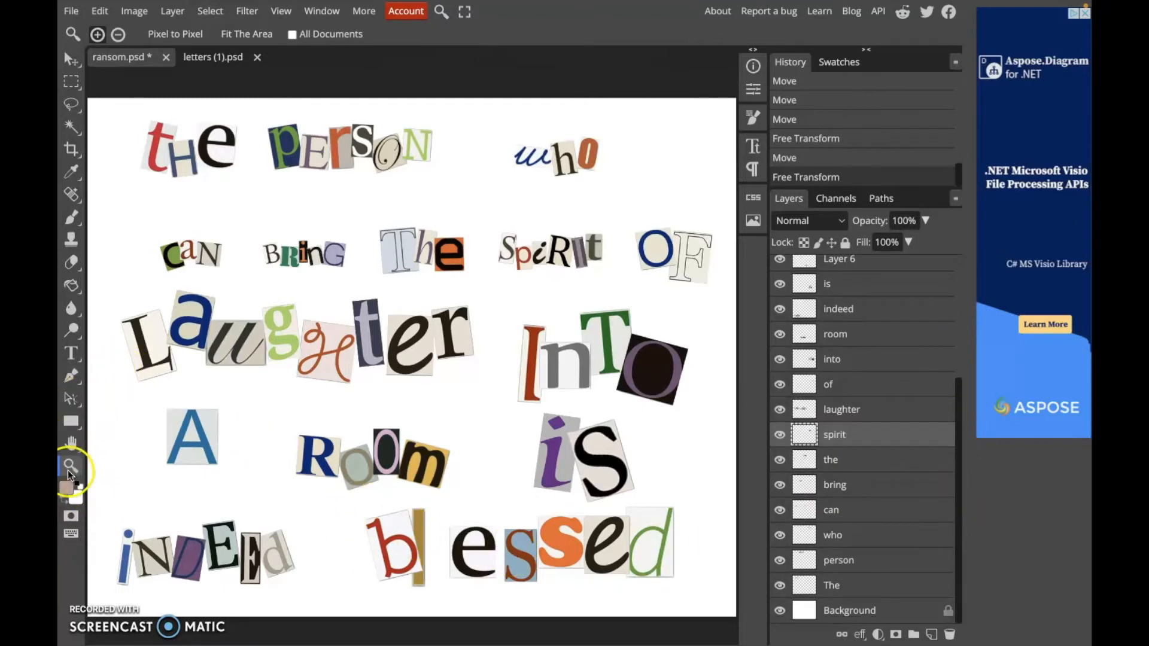
Move the e letter up and the second-to-last s down-right in 'blessed' to open a gap after the l
{"action": "left_click", "coordinate": [389, 524]}
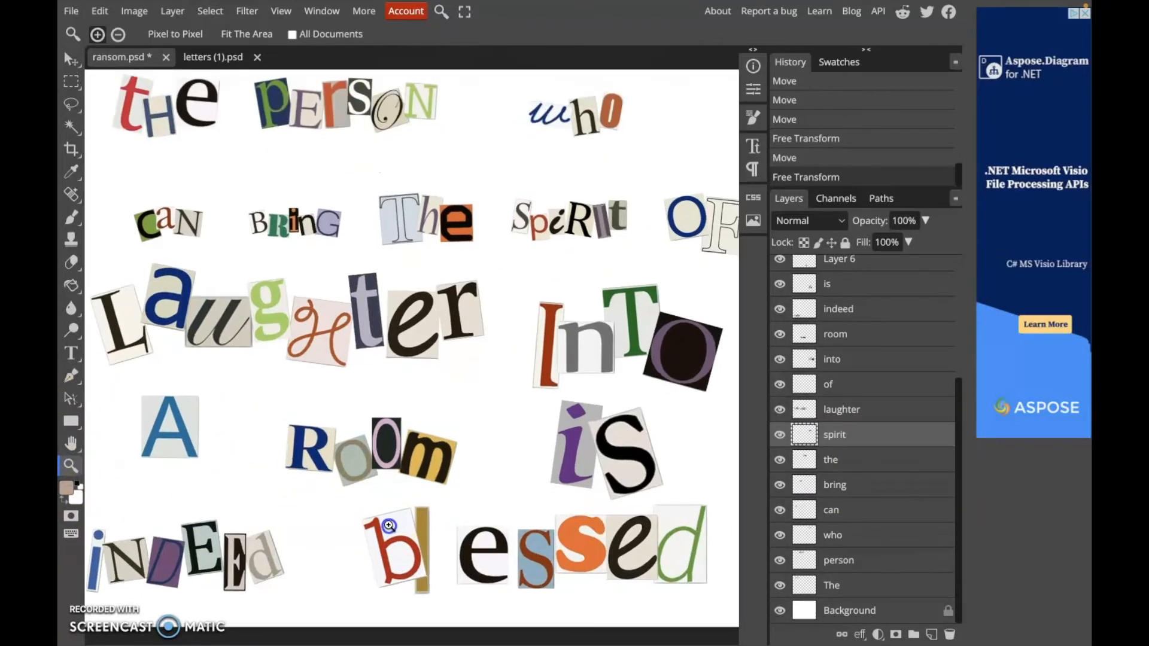
{"action": "left_click", "coordinate": [446, 477]}
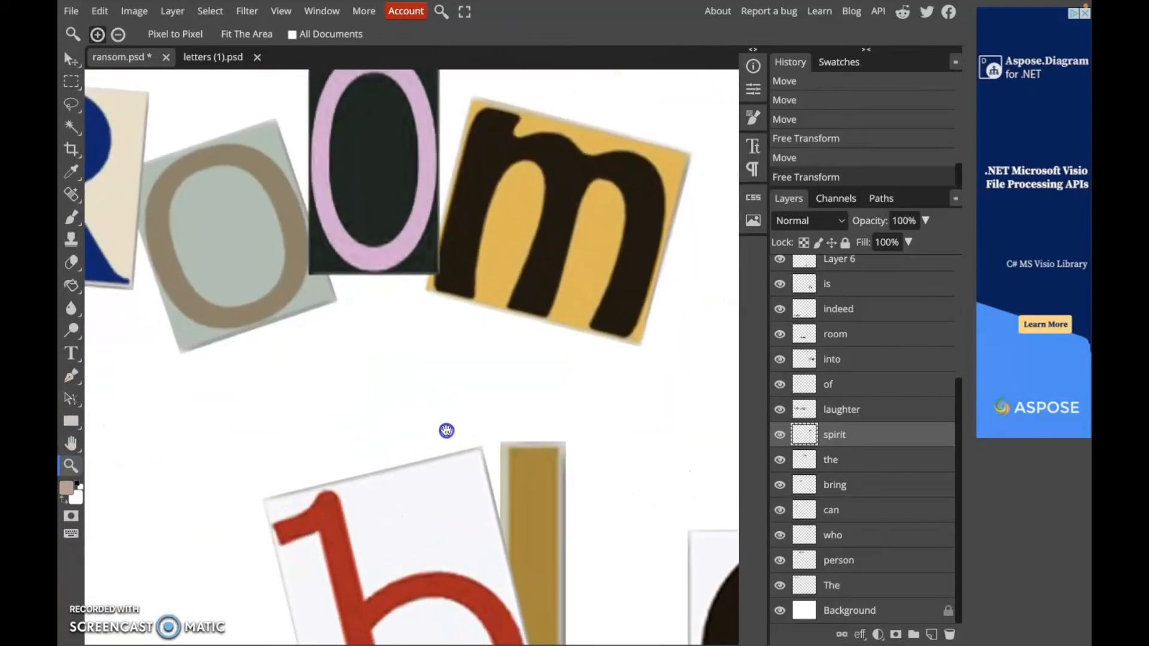
{"action": "left_click_drag", "start_coordinate": [380, 285], "coordinate": [123, 239]}
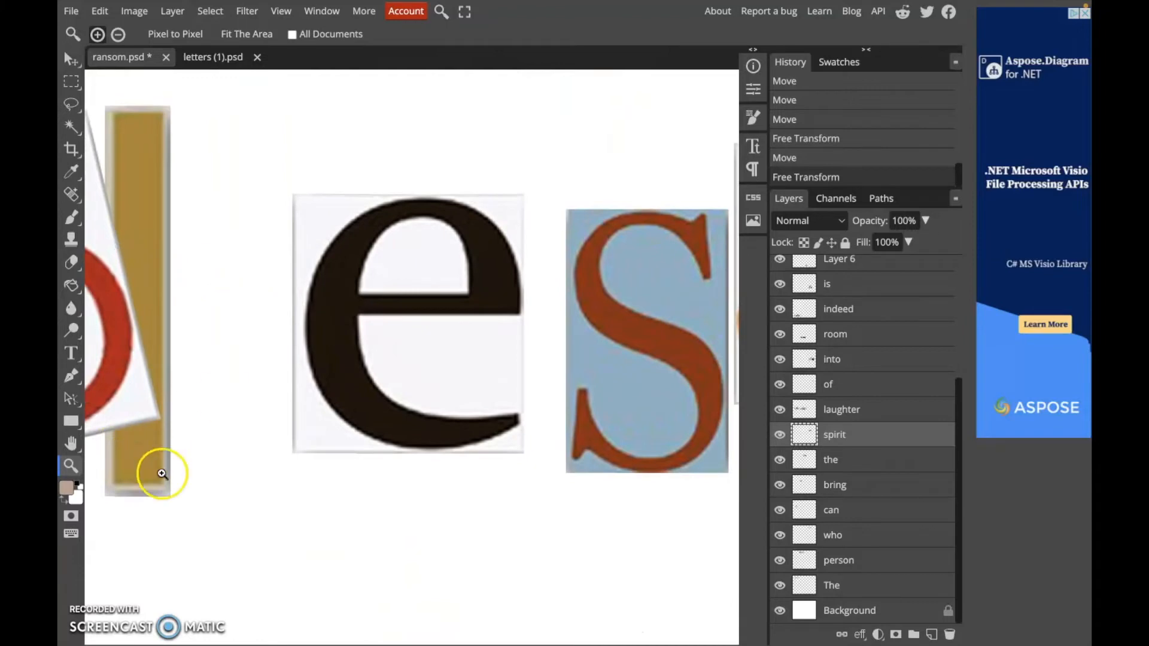
{"action": "left_click", "coordinate": [70, 58]}
{"action": "left_click", "coordinate": [310, 257]}
{"action": "left_click_drag", "start_coordinate": [286, 279], "coordinate": [235, 190]}
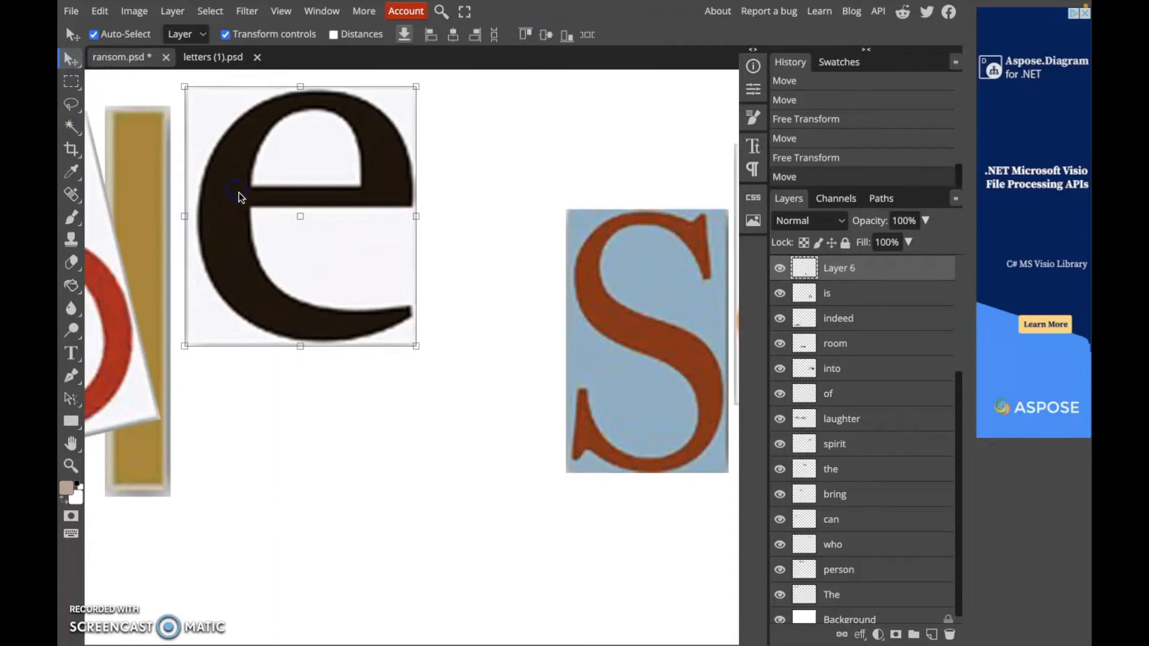
{"action": "scroll", "coordinate": [242, 196], "scroll_direction": "down", "scroll_amount": 2}
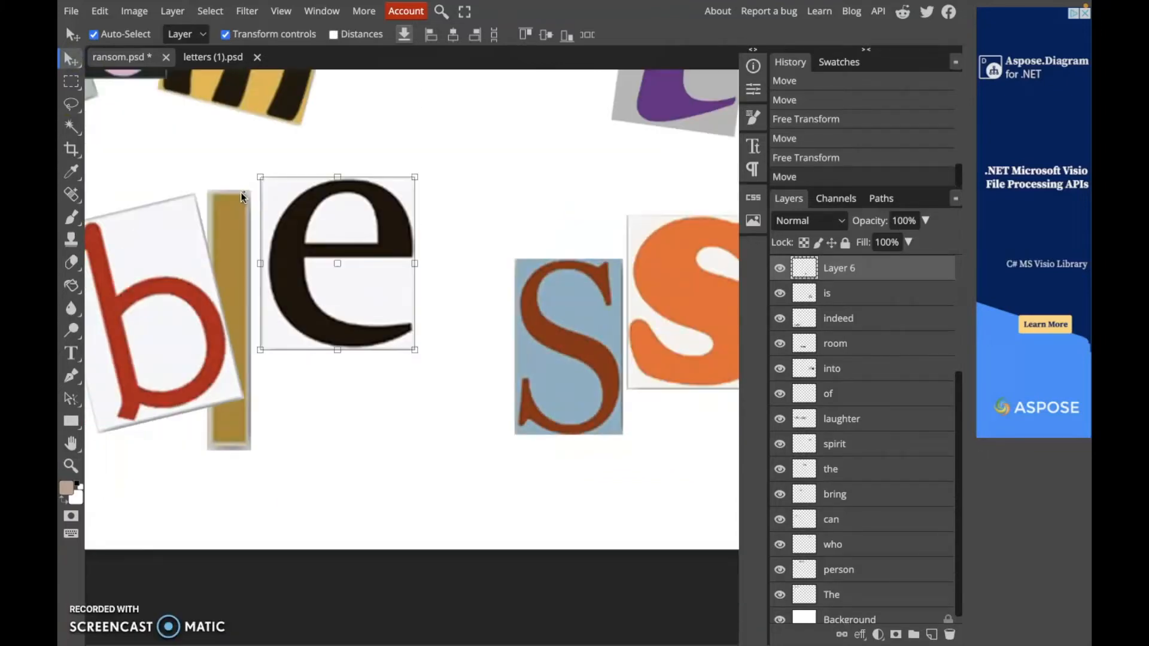
{"action": "left_click", "coordinate": [200, 57]}
{"action": "left_click", "coordinate": [119, 56]}
{"action": "left_click_drag", "start_coordinate": [359, 244], "coordinate": [489, 154]}
{"action": "left_click_drag", "start_coordinate": [544, 317], "coordinate": [551, 325]}
{"action": "left_click_drag", "start_coordinate": [604, 368], "coordinate": [687, 434]}
{"action": "left_click_drag", "start_coordinate": [433, 207], "coordinate": [443, 151]}
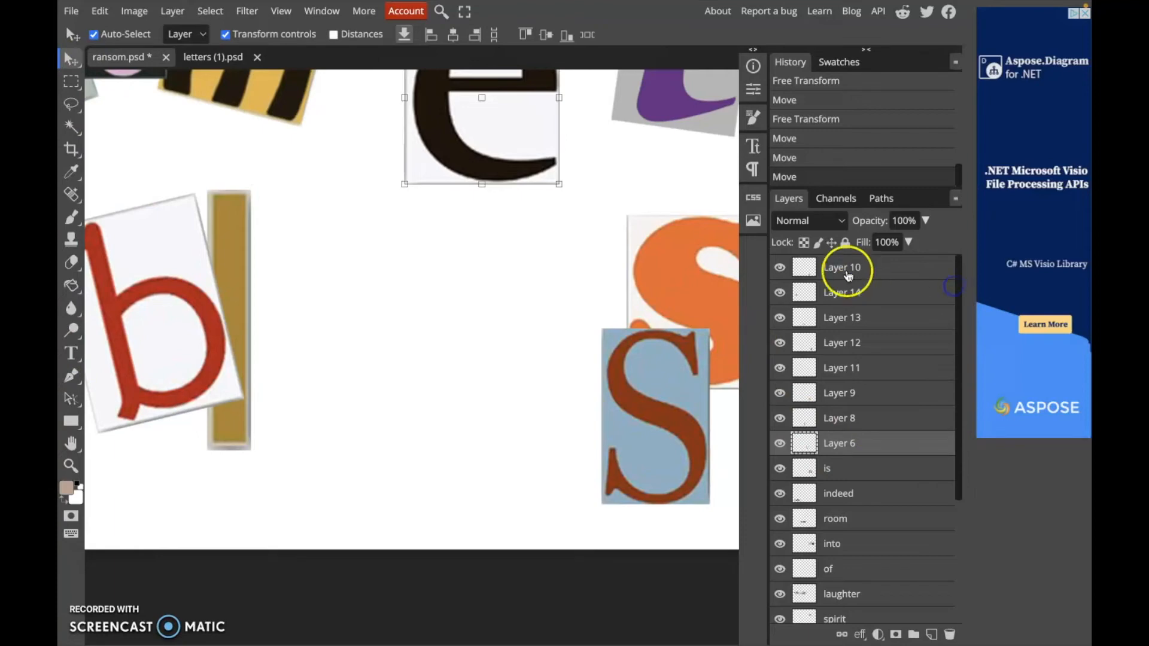
Add a new layer above Layer 10 and draw a rectangular selection in the gap in 'blessed'
{"action": "left_click", "coordinate": [848, 273]}
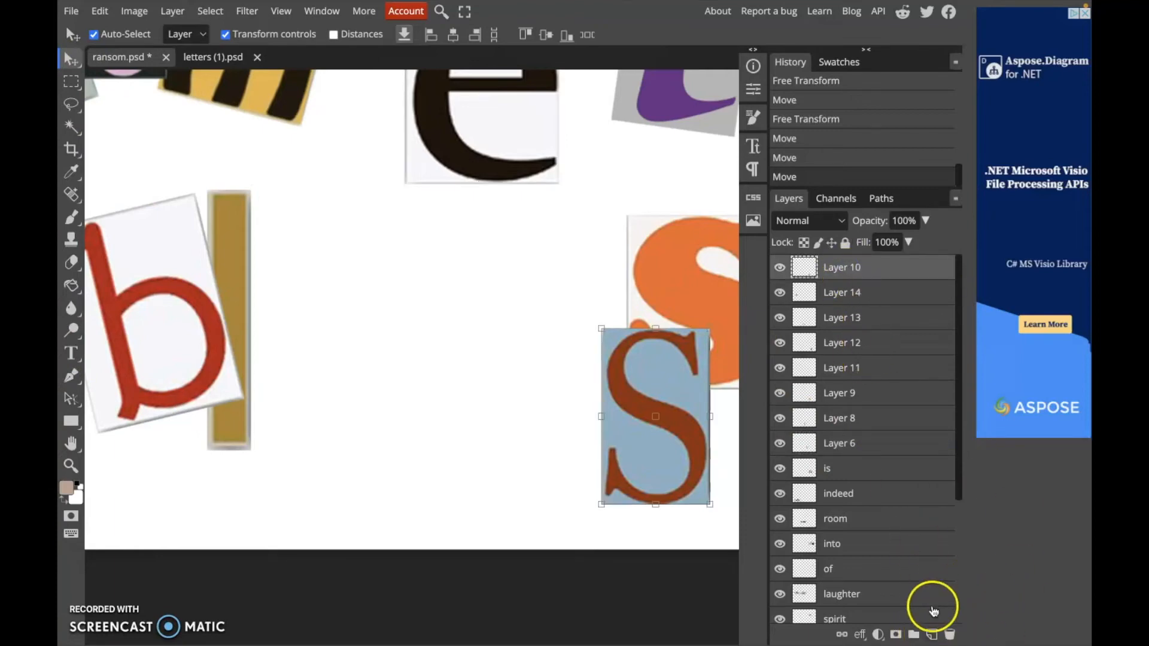
{"action": "left_click", "coordinate": [931, 635]}
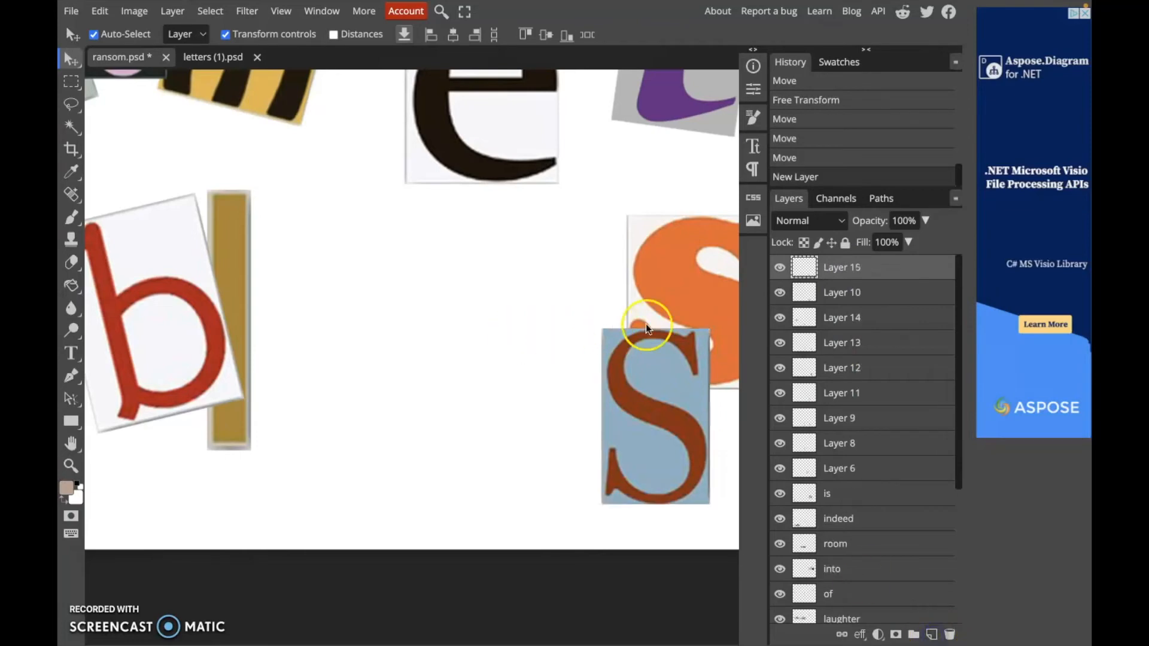
{"action": "left_click", "coordinate": [850, 274]}
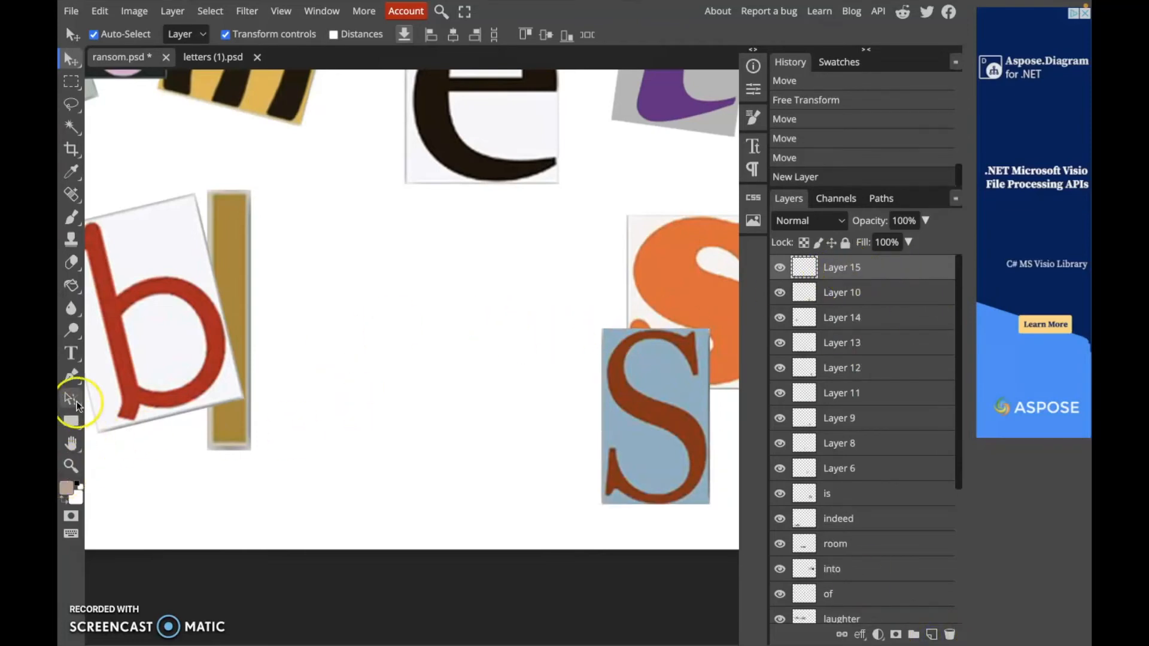
{"action": "left_click", "coordinate": [67, 89]}
{"action": "left_click_drag", "start_coordinate": [331, 226], "coordinate": [557, 507]}
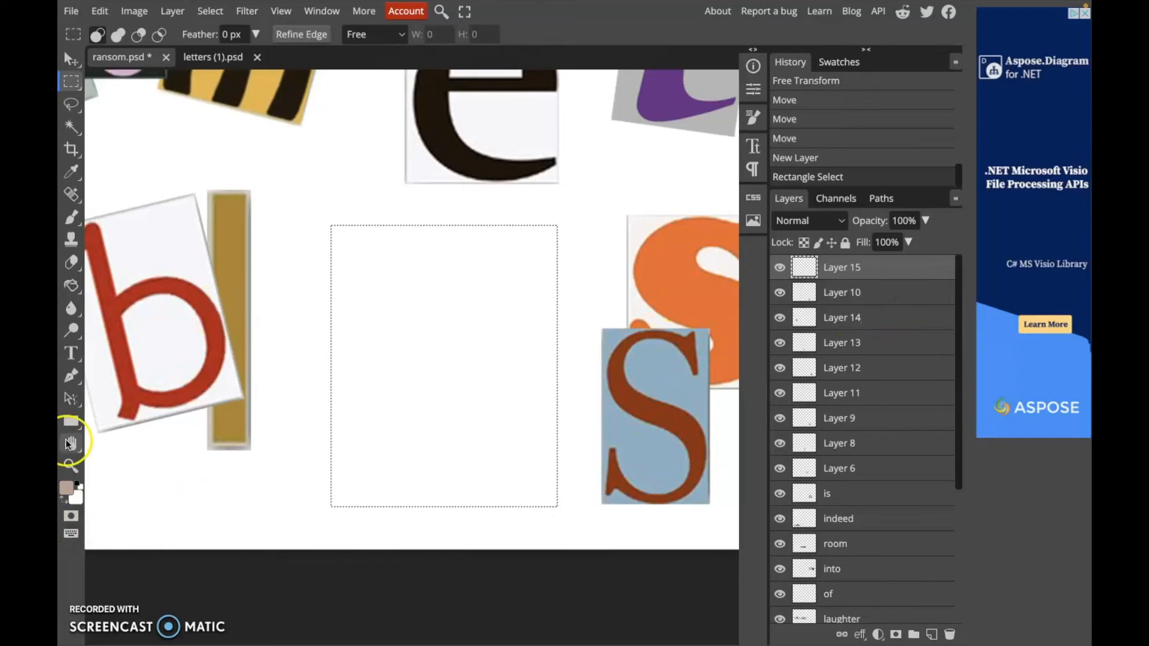
{"action": "scroll", "coordinate": [264, 308], "scroll_direction": "up", "scroll_amount": 10}
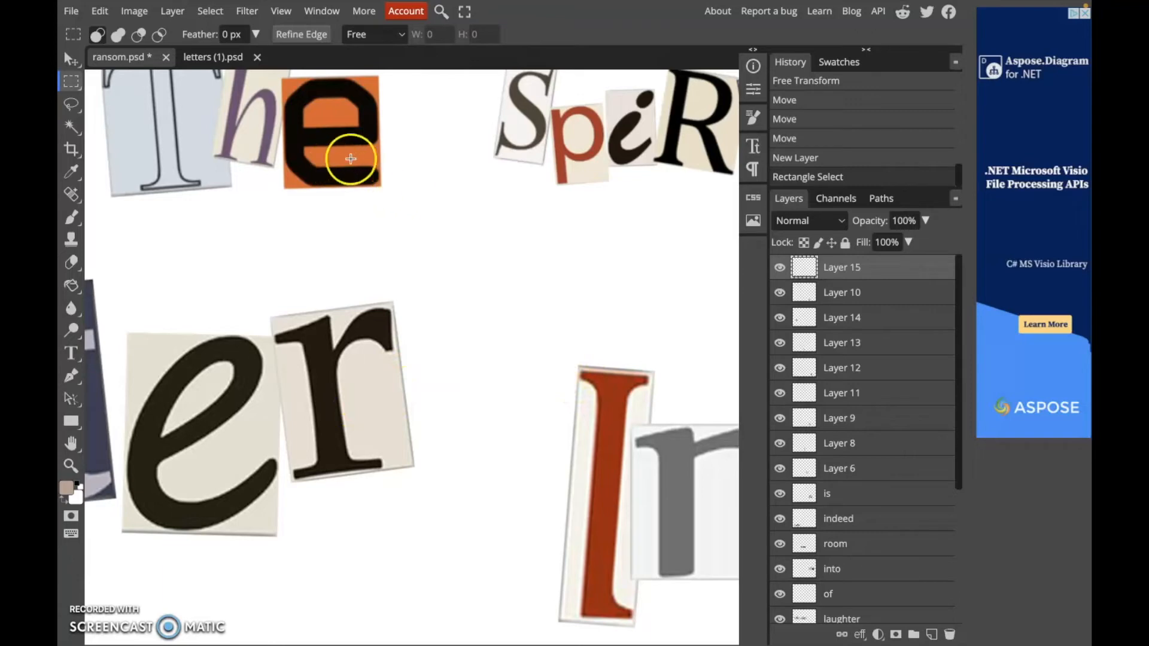
{"action": "left_click_drag", "start_coordinate": [489, 229], "coordinate": [382, 210]}
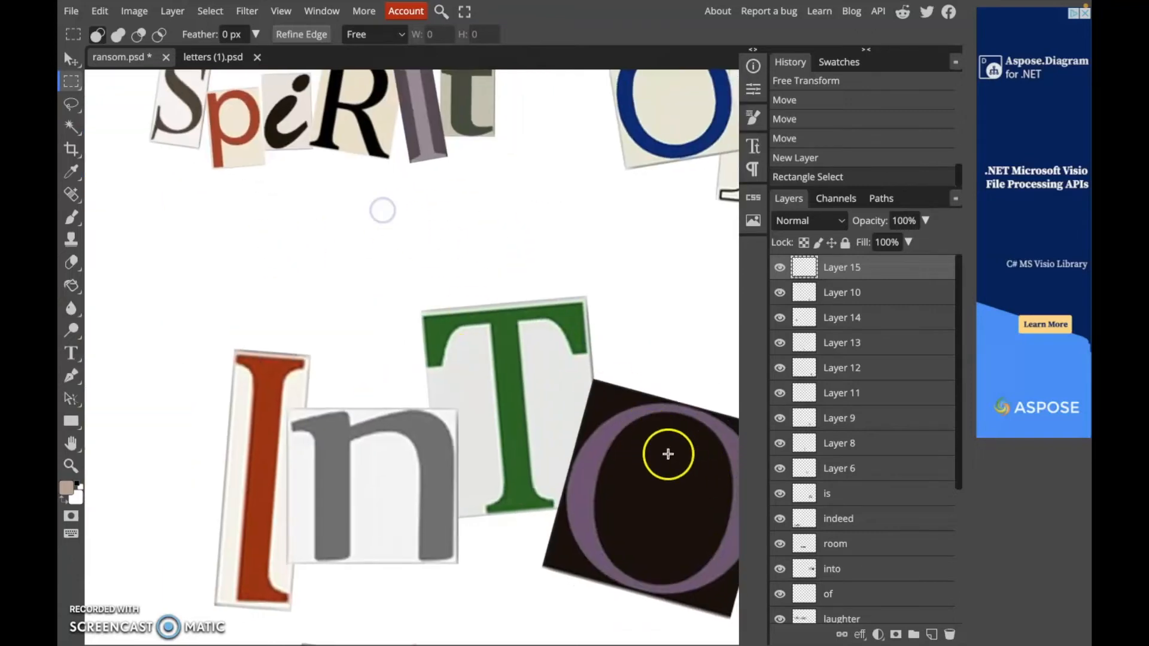
{"action": "left_click_drag", "start_coordinate": [399, 350], "coordinate": [672, 384]}
{"action": "left_click_drag", "start_coordinate": [437, 414], "coordinate": [384, 265]}
{"action": "left_click_drag", "start_coordinate": [469, 399], "coordinate": [401, 259]}
{"action": "left_click_drag", "start_coordinate": [489, 362], "coordinate": [451, 253]}
{"action": "mouse_move", "coordinate": [522, 379]}
{"action": "left_mouse_down"}
{"action": "mouse_move", "coordinate": [506, 267]}
{"action": "mouse_move", "coordinate": [555, 260]}
{"action": "left_mouse_up"}
{"action": "left_click_drag", "start_coordinate": [479, 294], "coordinate": [601, 224]}
{"action": "left_click_drag", "start_coordinate": [549, 297], "coordinate": [608, 225]}
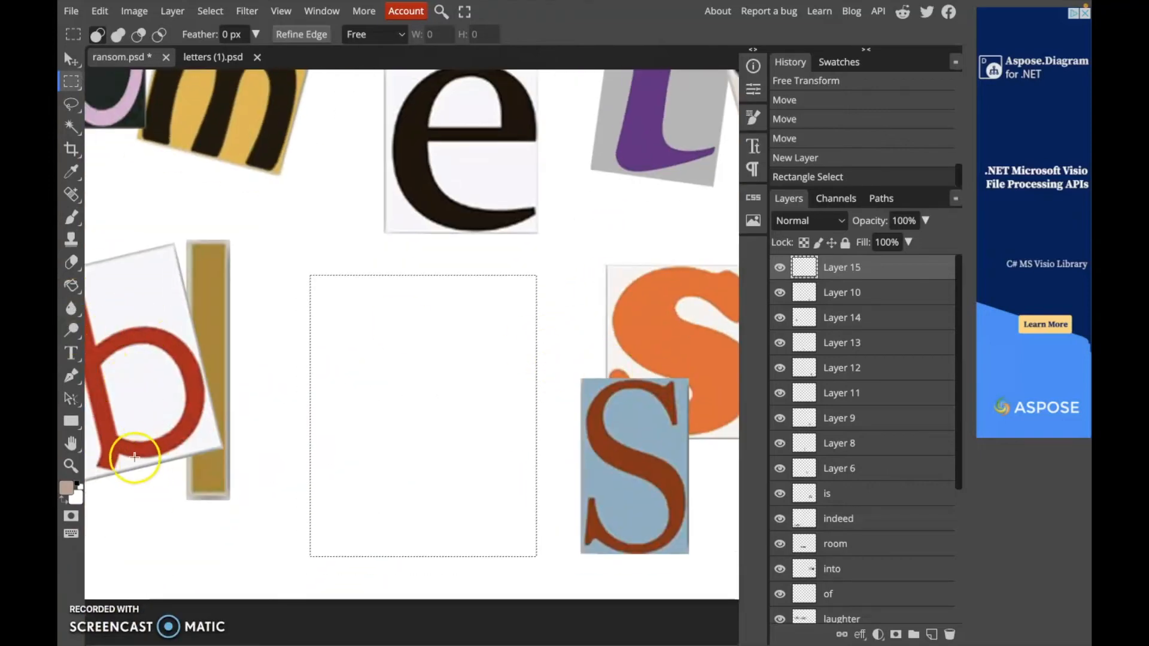
Fill the rectangular selection in the gap with a pale greyish pink (#beb3b4) and deselect it
{"action": "left_click", "coordinate": [69, 490]}
{"action": "mouse_move", "coordinate": [200, 200]}
{"action": "left_mouse_down"}
{"action": "mouse_move", "coordinate": [216, 218]}
{"action": "mouse_move", "coordinate": [190, 204]}
{"action": "left_mouse_up"}
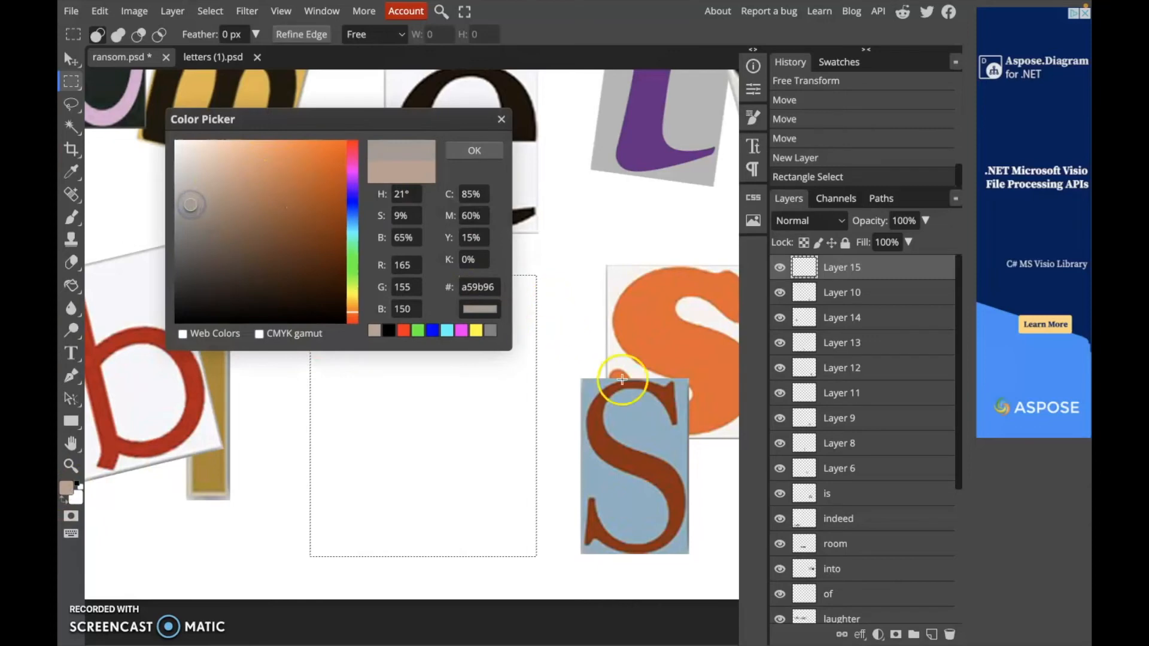
{"action": "left_click", "coordinate": [606, 128]}
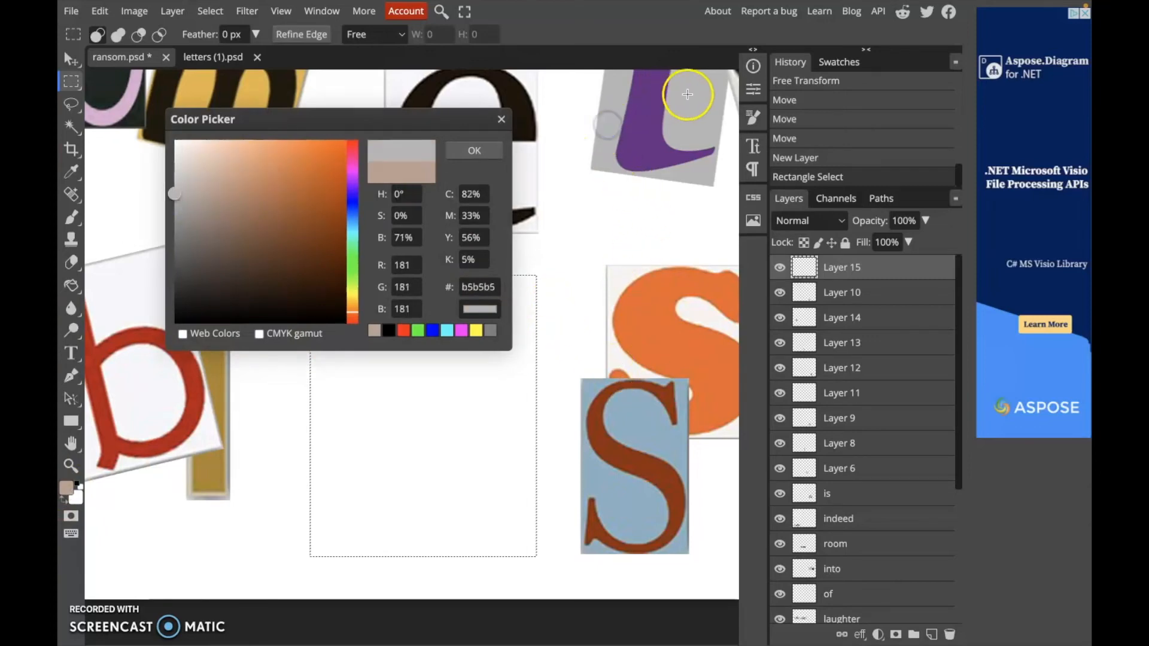
{"action": "left_click", "coordinate": [136, 289]}
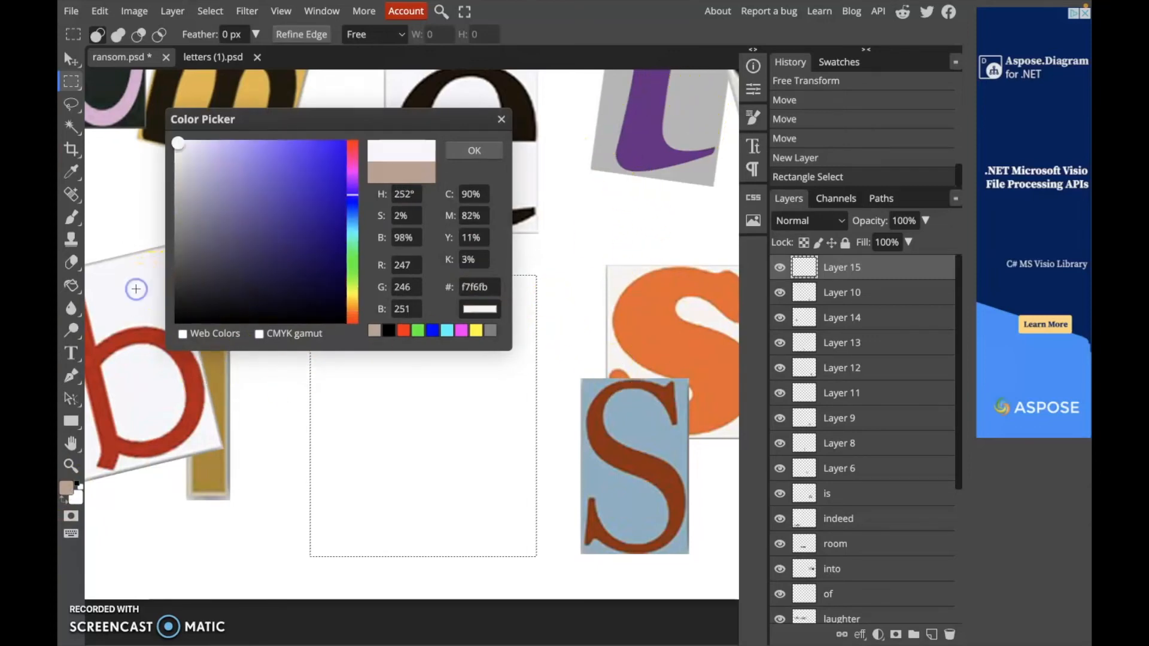
{"action": "left_click", "coordinate": [407, 76]}
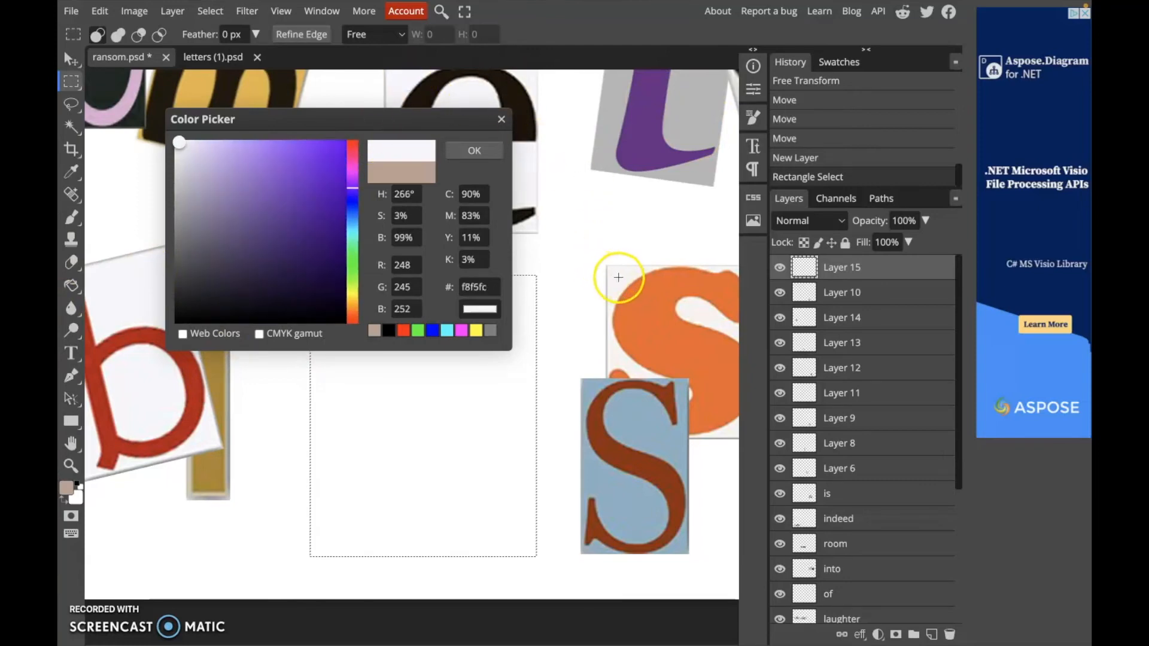
{"action": "left_click", "coordinate": [618, 277]}
{"action": "left_click_drag", "start_coordinate": [181, 152], "coordinate": [185, 189]}
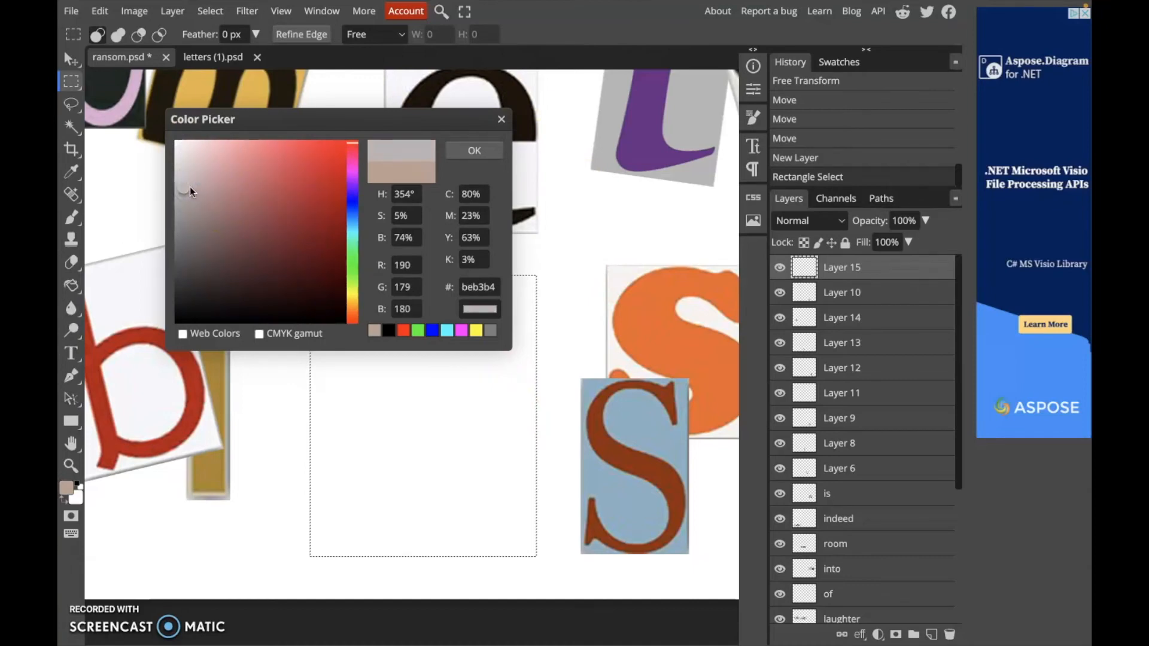
{"action": "left_click", "coordinate": [471, 150]}
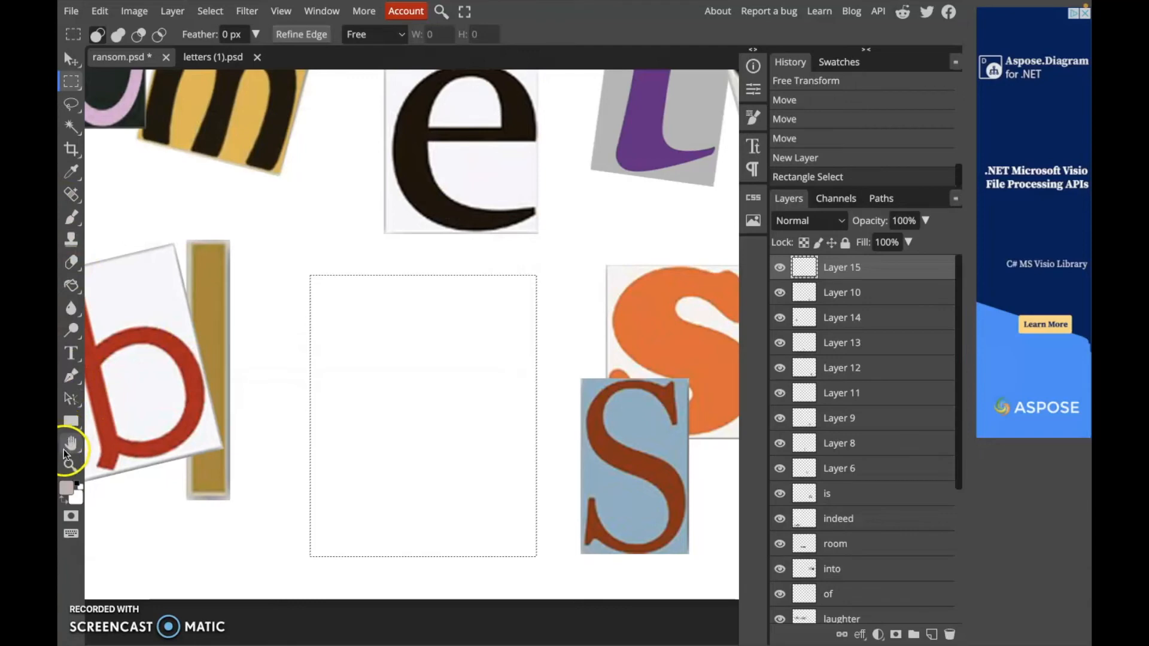
{"action": "left_click", "coordinate": [73, 284]}
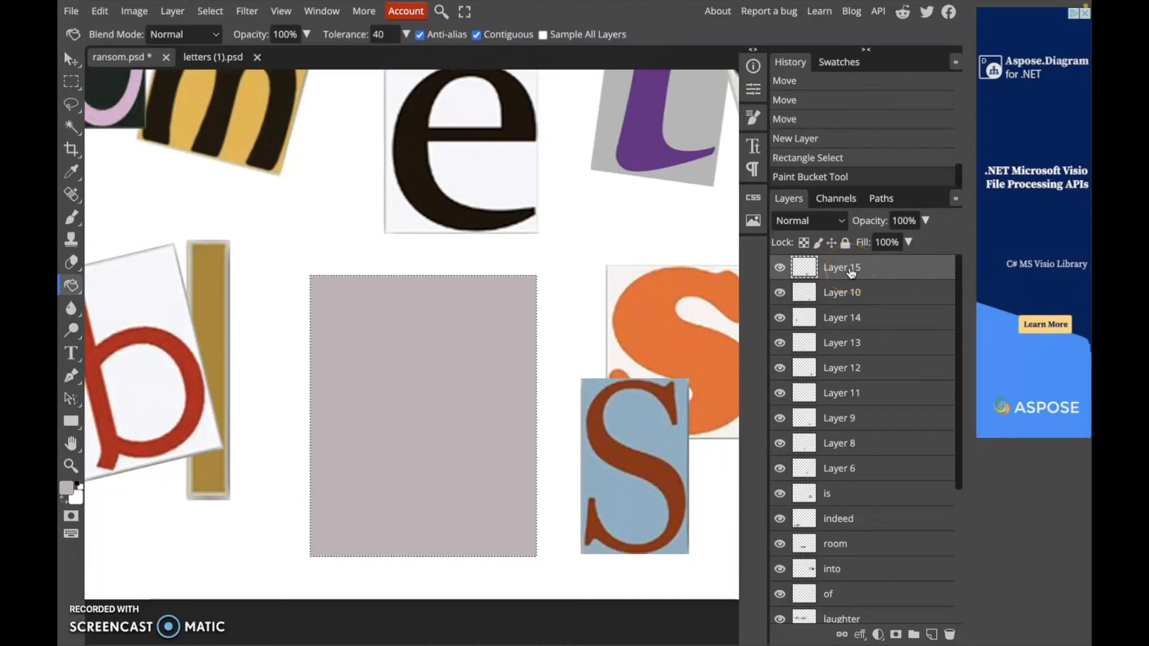
{"action": "key", "text": "ctrl+d"}
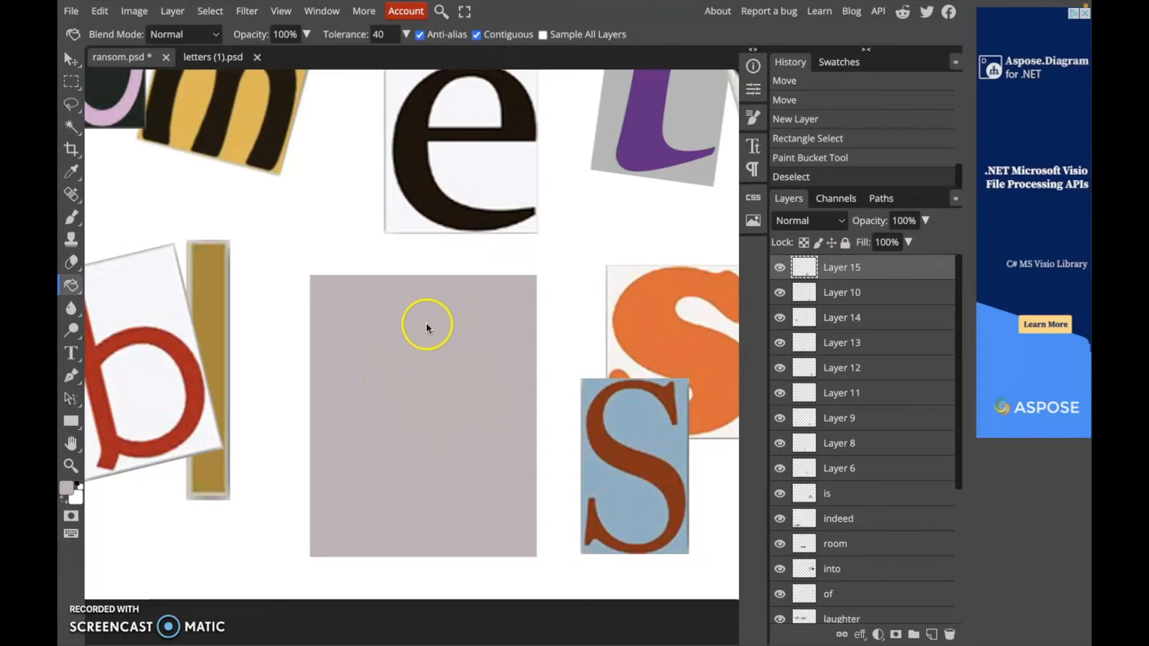
Start a text layer inside the pink rectangle with the Type tool at 150 px size
{"action": "left_click", "coordinate": [72, 356]}
{"action": "left_click", "coordinate": [129, 354]}
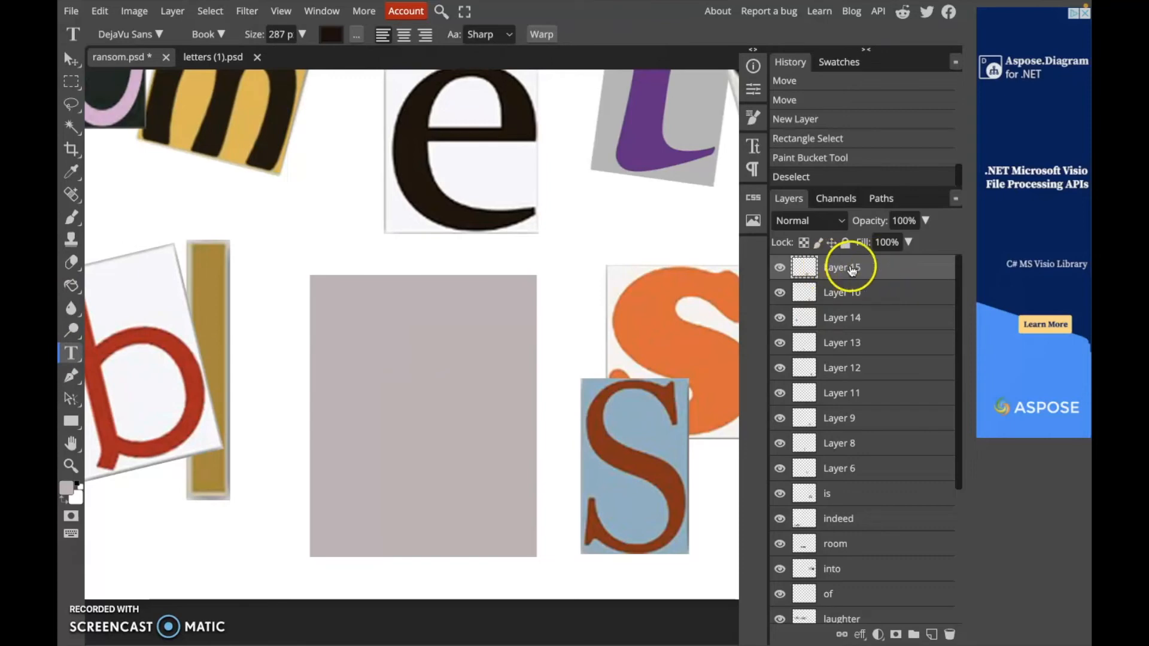
{"action": "left_click", "coordinate": [396, 375]}
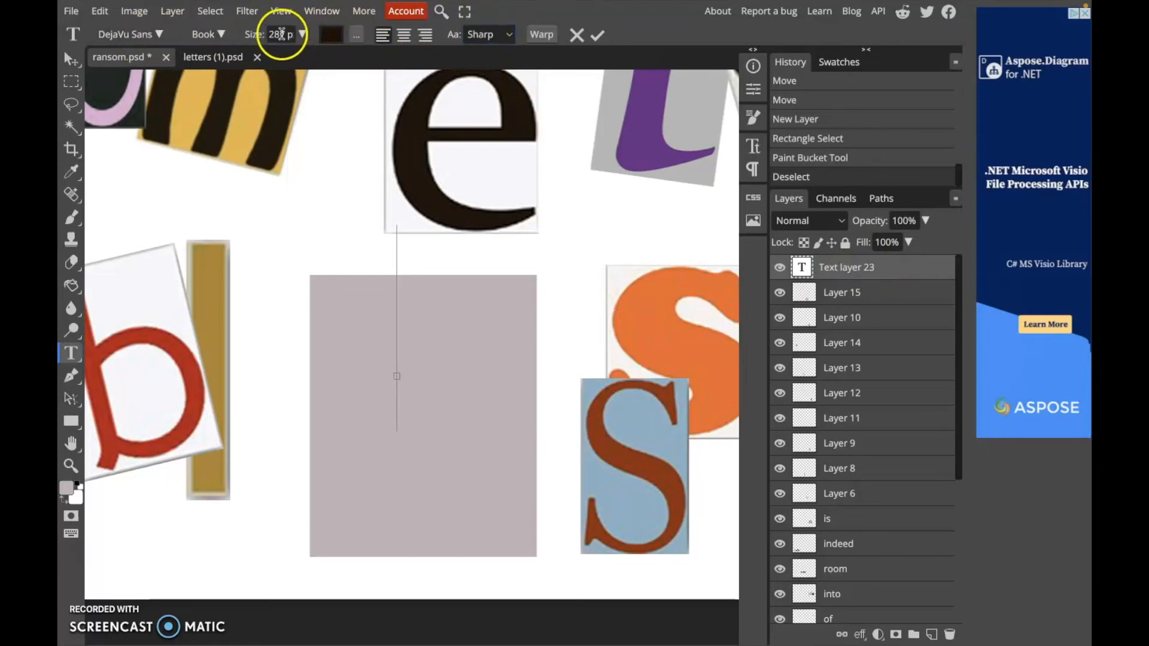
{"action": "left_click", "coordinate": [302, 34]}
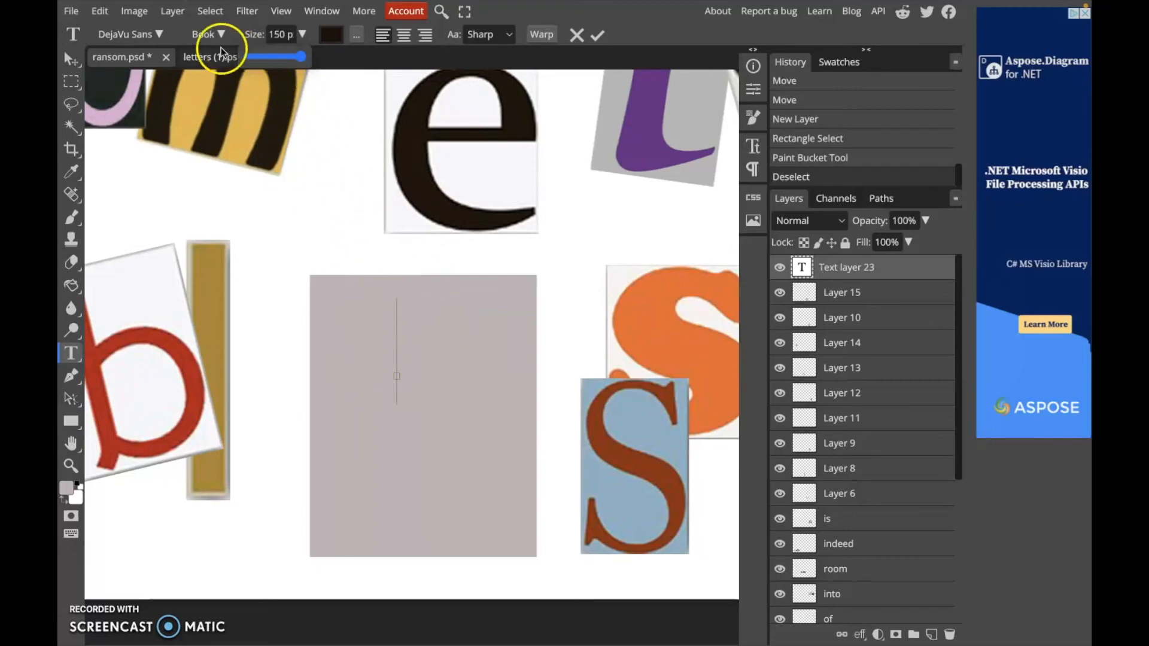
{"action": "left_click", "coordinate": [159, 36]}
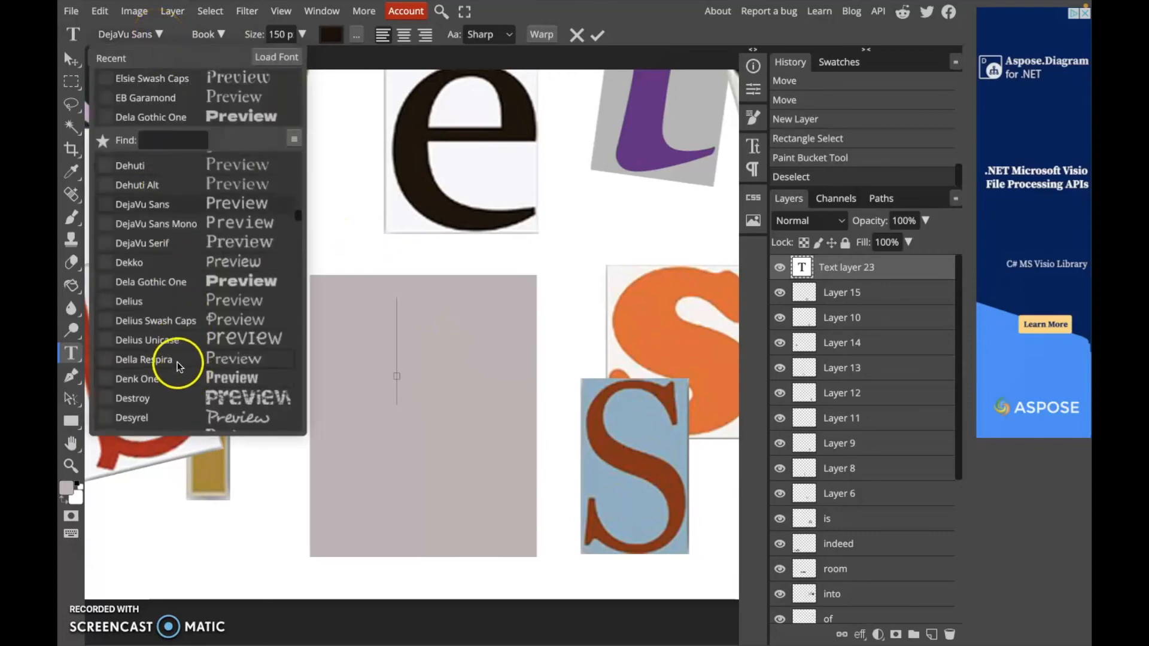
{"action": "scroll", "coordinate": [236, 215], "scroll_direction": "up", "scroll_amount": 15}
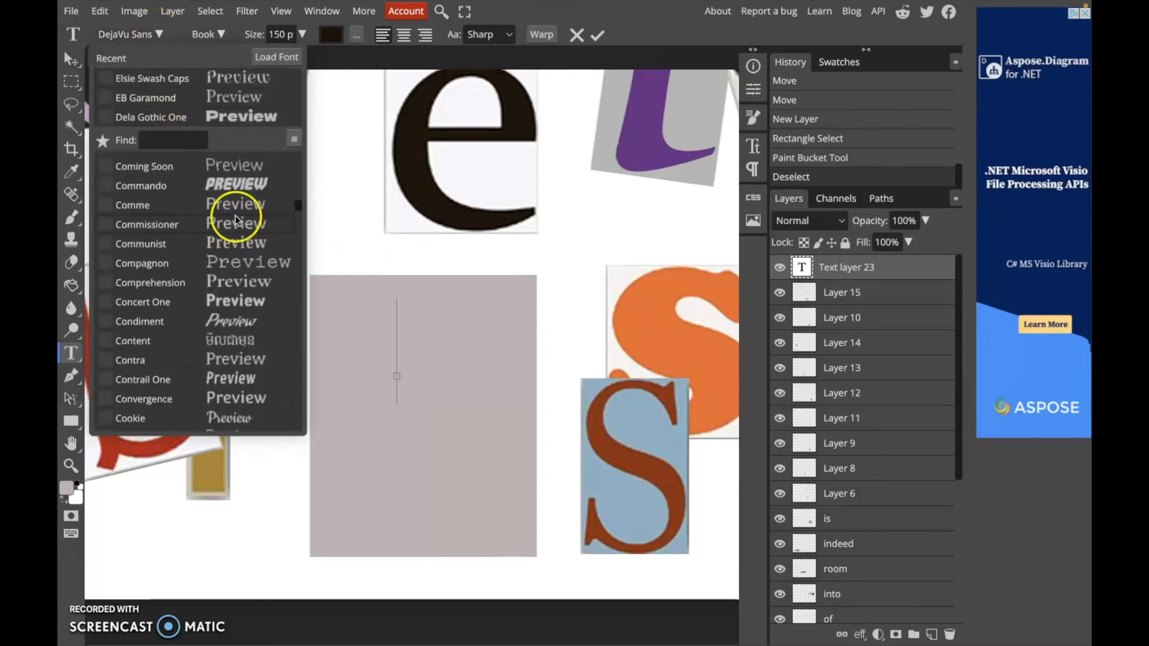
{"action": "scroll", "coordinate": [235, 215], "scroll_direction": "down", "scroll_amount": 20}
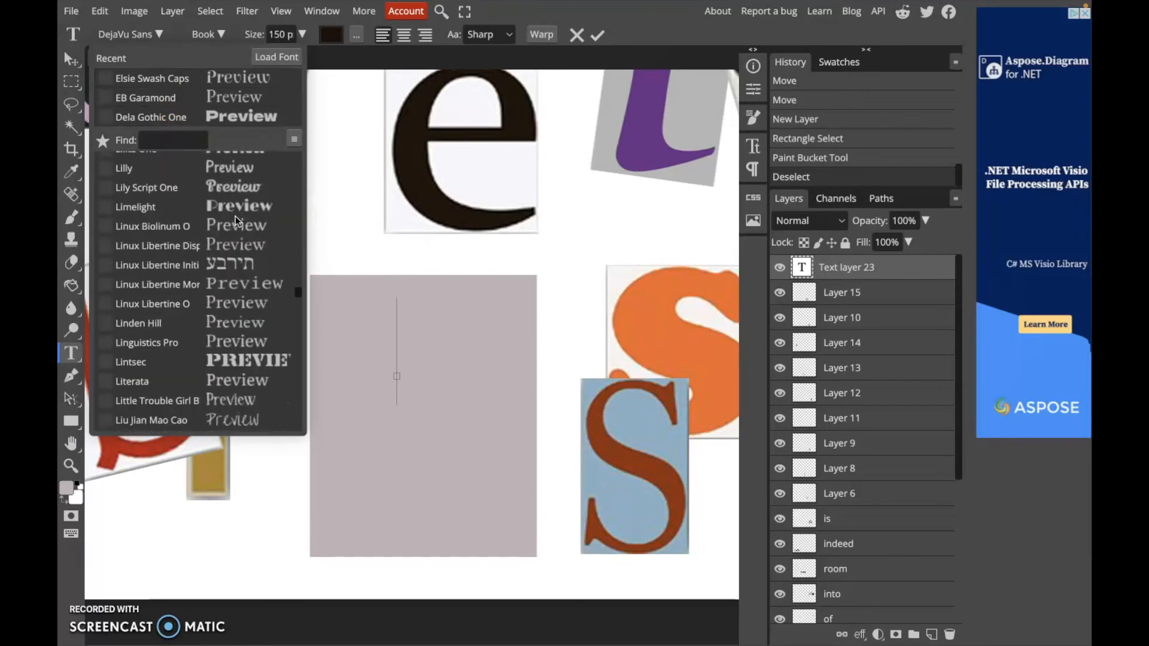
{"action": "scroll", "coordinate": [235, 217], "scroll_direction": "down", "scroll_amount": 10}
{"action": "left_click", "coordinate": [328, 97]}
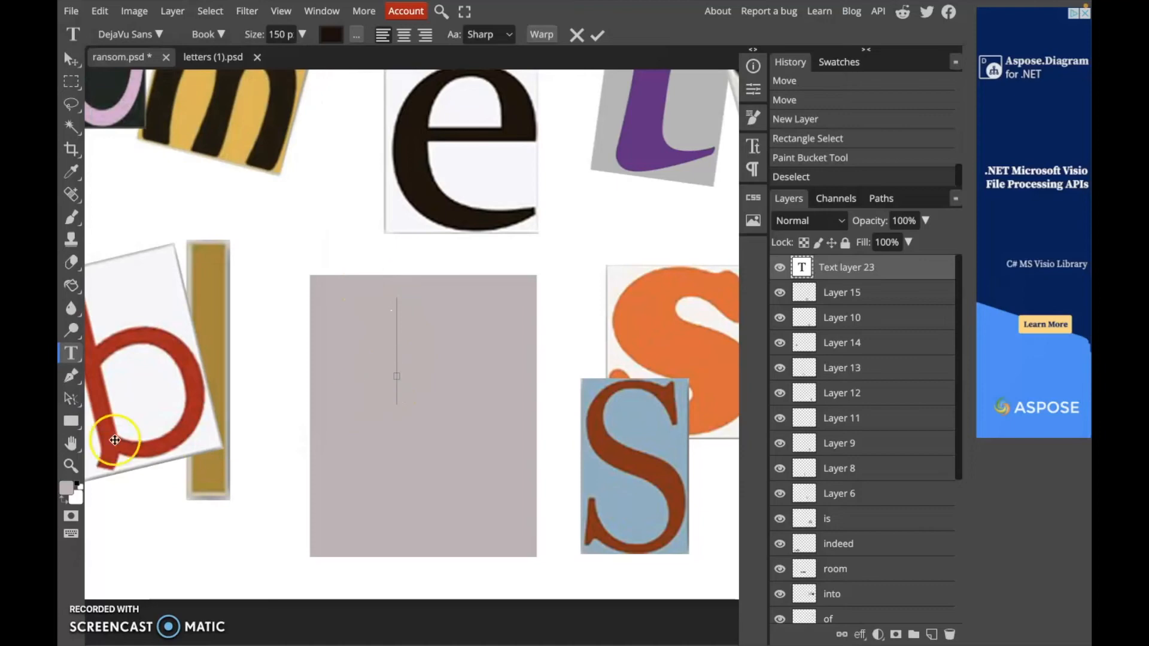
Set a dark text colour and type a capital E in the text layer
{"action": "left_click", "coordinate": [66, 488]}
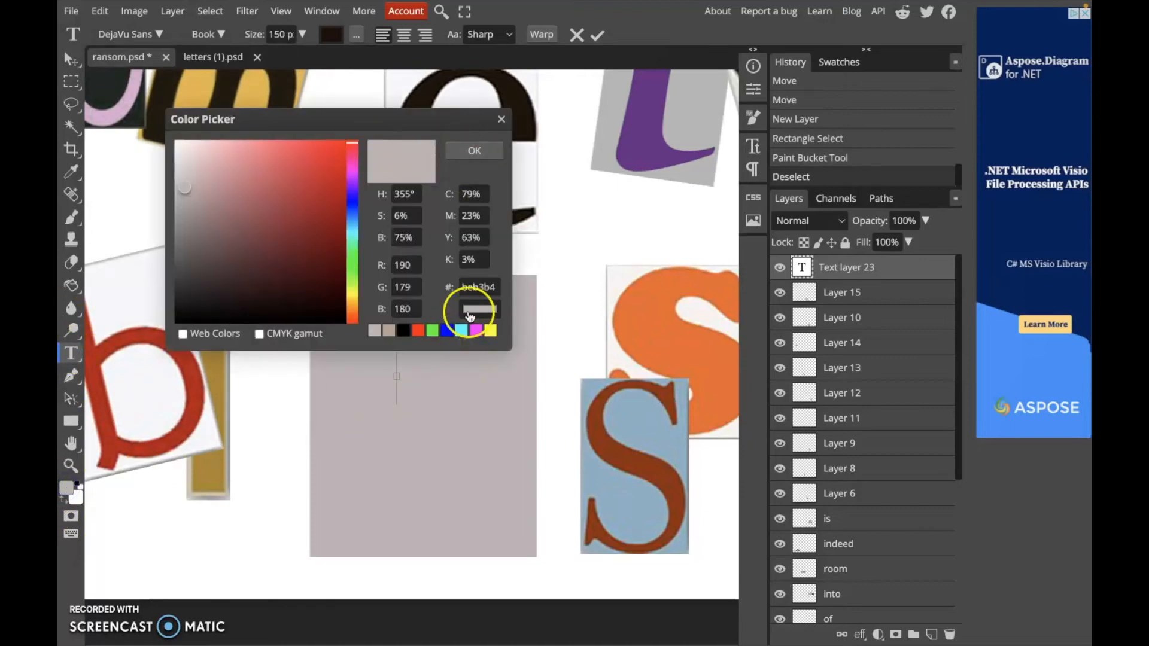
{"action": "left_click", "coordinate": [472, 149]}
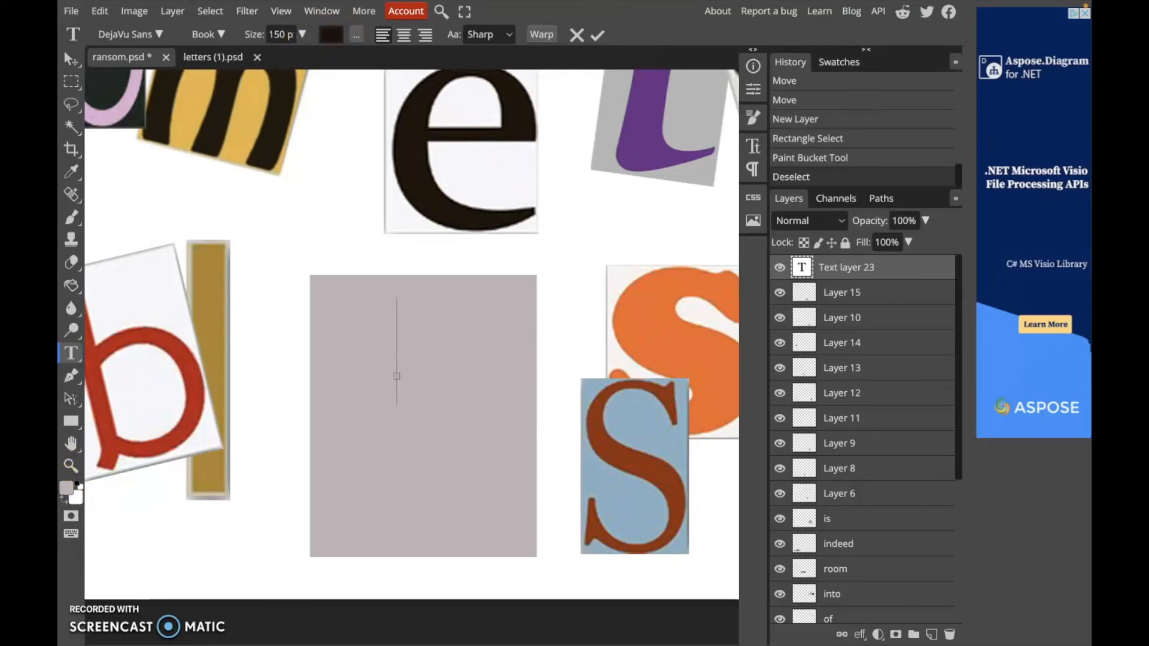
{"action": "left_click", "coordinate": [331, 35]}
{"action": "left_click_drag", "start_coordinate": [309, 259], "coordinate": [322, 300]}
{"action": "left_click", "coordinate": [472, 150]}
{"action": "type", "text": "E"}
Move the E lower-left within the rectangle and try the DejaVu Sans Mono font on it
{"action": "scroll", "coordinate": [399, 376], "scroll_direction": "down", "scroll_amount": 1}
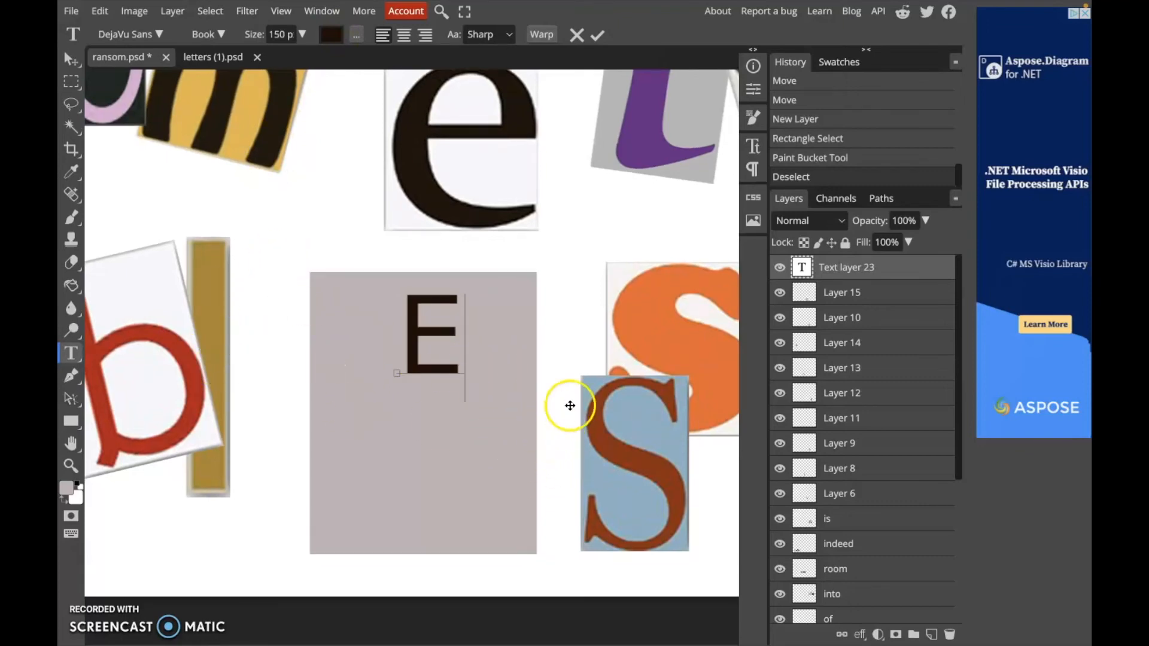
{"action": "left_click_drag", "start_coordinate": [530, 397], "coordinate": [518, 418]}
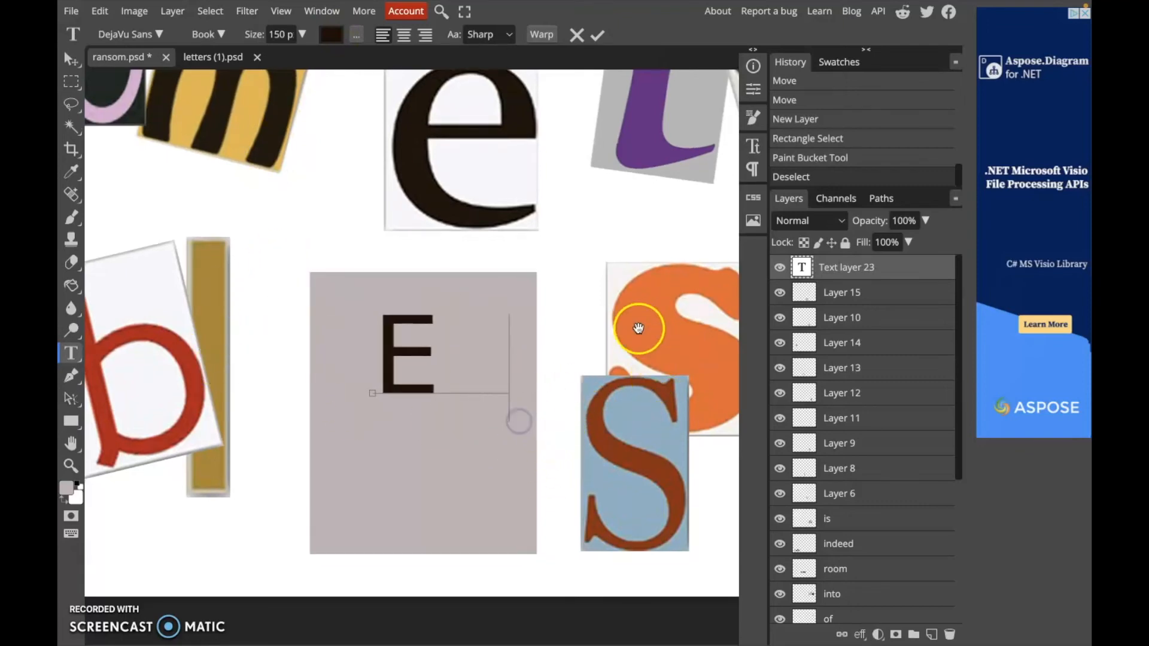
{"action": "left_click_drag", "start_coordinate": [615, 321], "coordinate": [672, 305]}
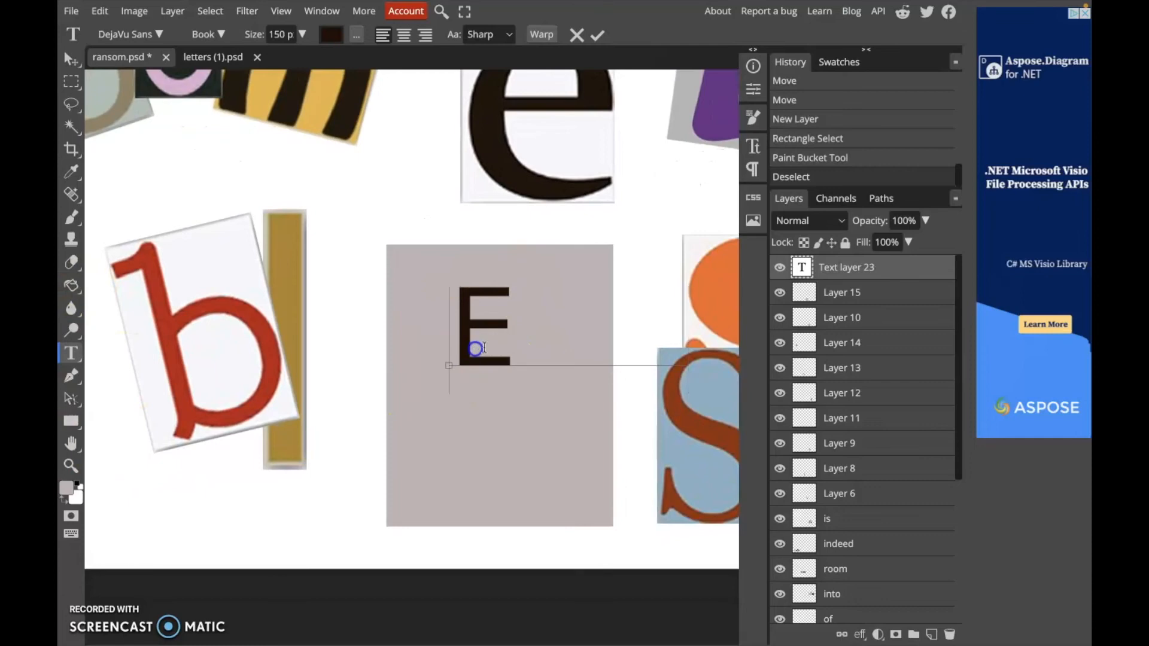
{"action": "left_click", "coordinate": [158, 34]}
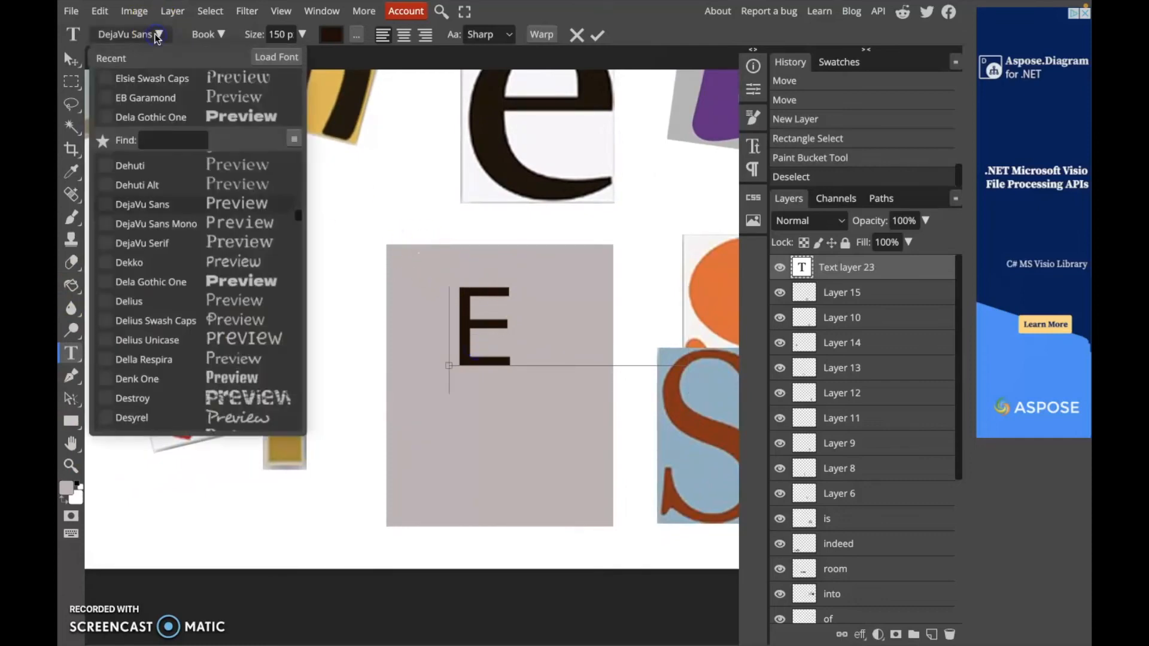
{"action": "left_click", "coordinate": [178, 226]}
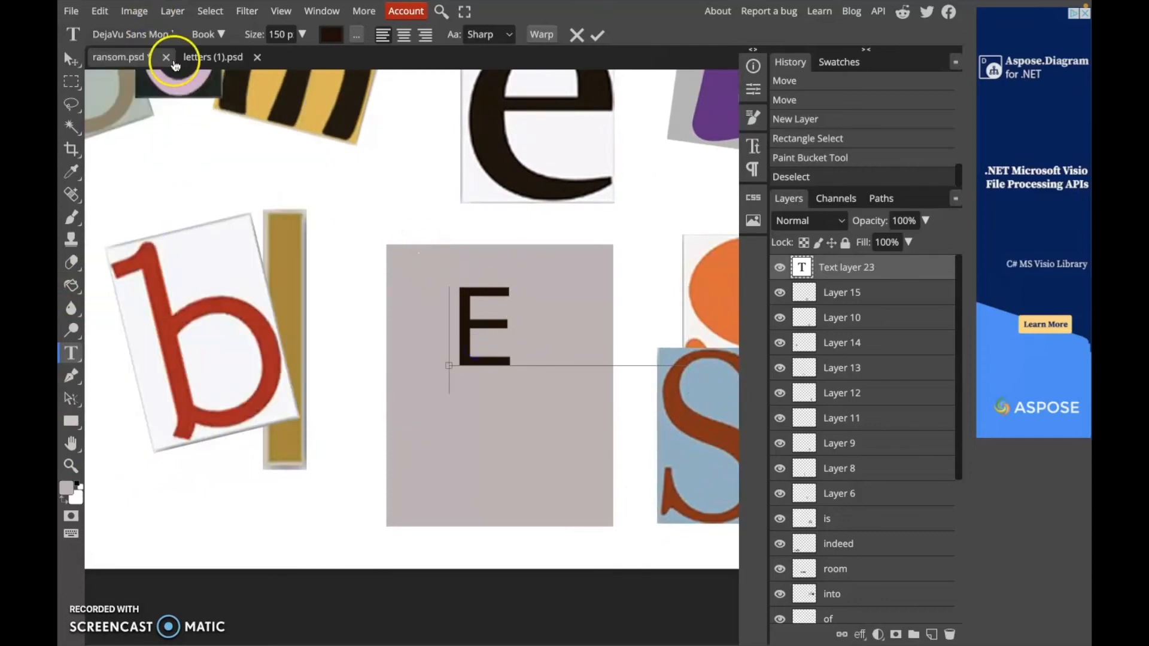
{"action": "left_click", "coordinate": [161, 33]}
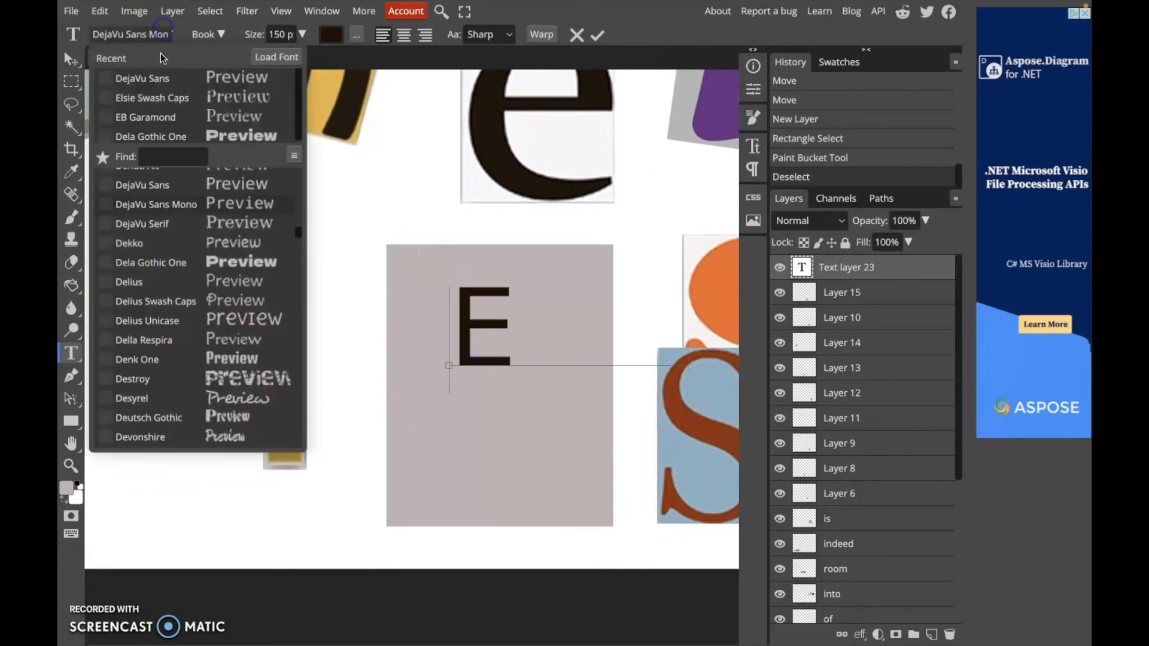
{"action": "left_click", "coordinate": [251, 335]}
{"action": "left_click", "coordinate": [494, 345]}
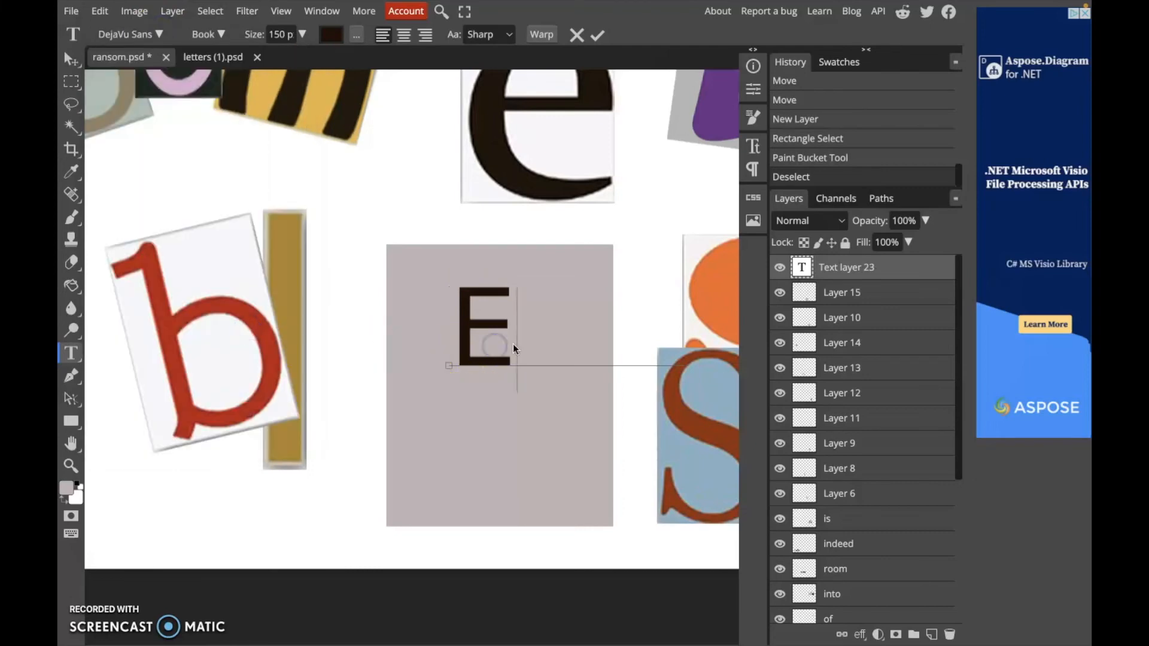
Select the E text and change its font to Dela Gothic One
{"action": "left_click", "coordinate": [71, 355]}
{"action": "left_click", "coordinate": [499, 326]}
{"action": "left_click", "coordinate": [506, 376]}
{"action": "left_click", "coordinate": [556, 365]}
{"action": "left_click", "coordinate": [616, 353]}
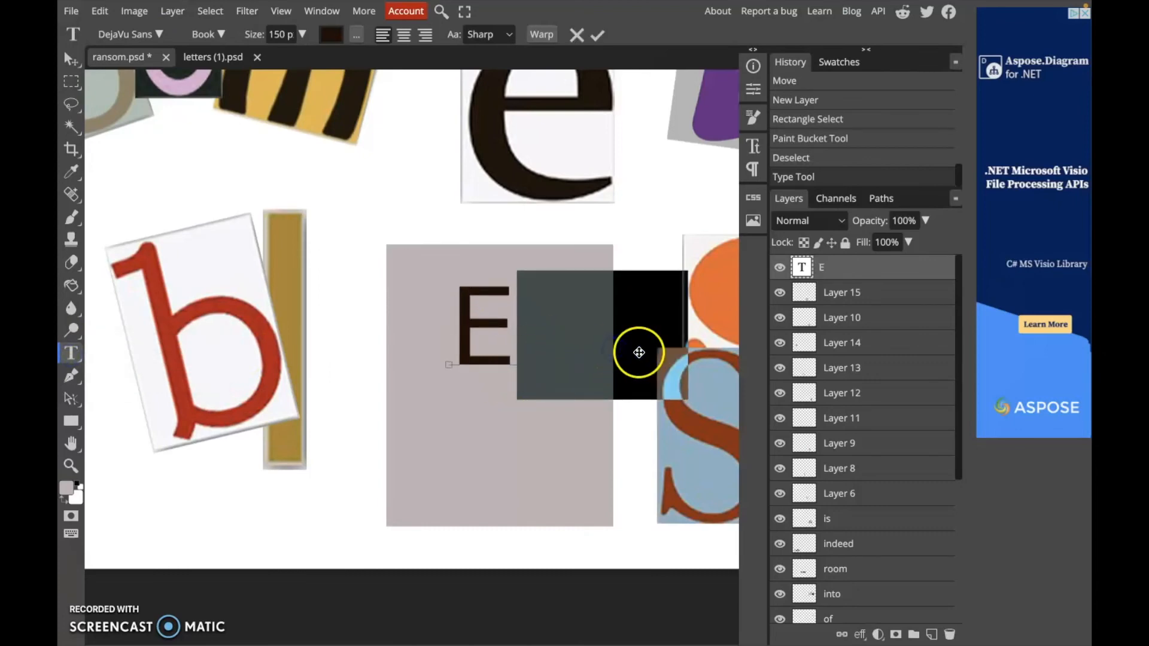
{"action": "key", "text": "BackSpace"}
{"action": "left_click_drag", "start_coordinate": [508, 326], "coordinate": [458, 329]}
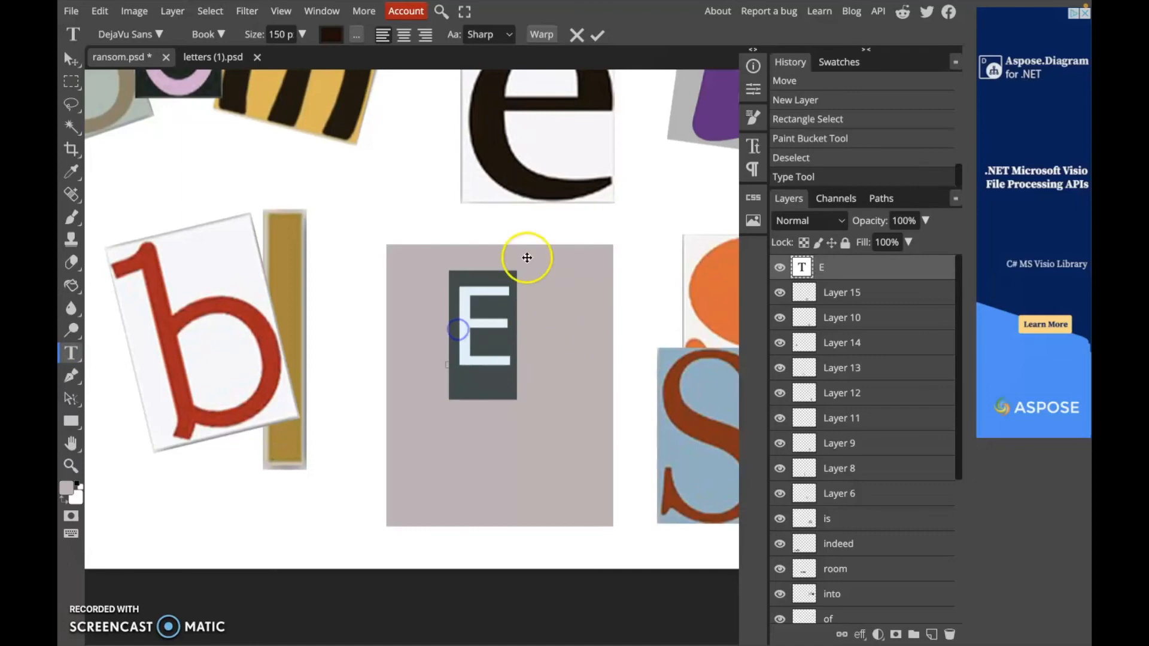
{"action": "left_click", "coordinate": [161, 34]}
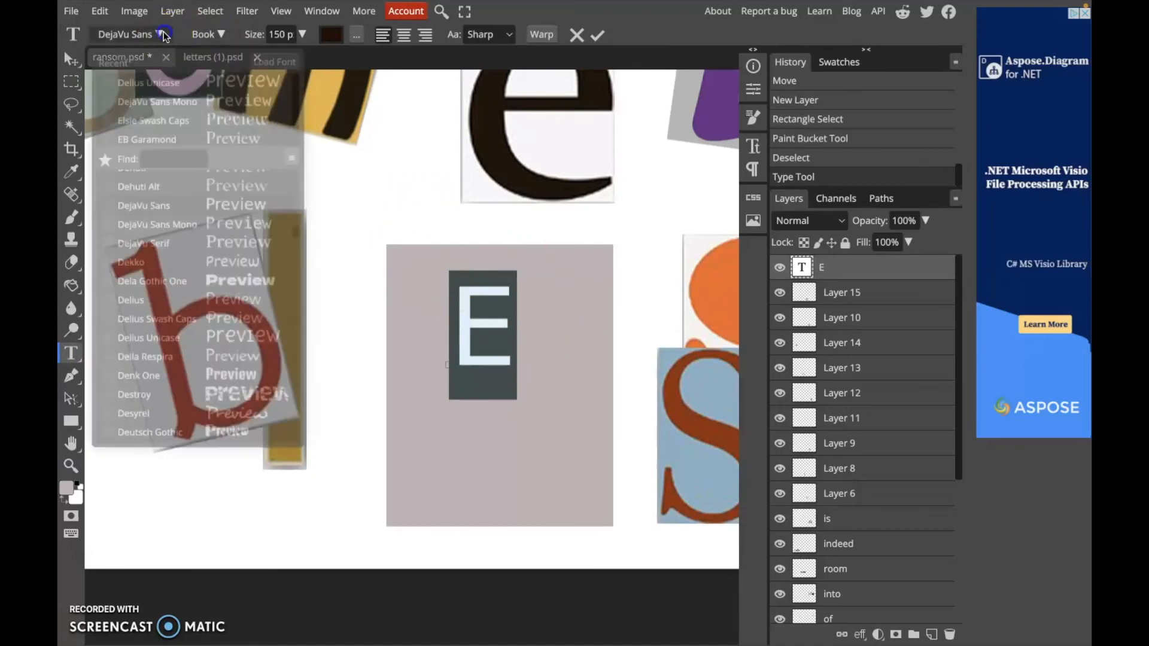
{"action": "left_click", "coordinate": [228, 278]}
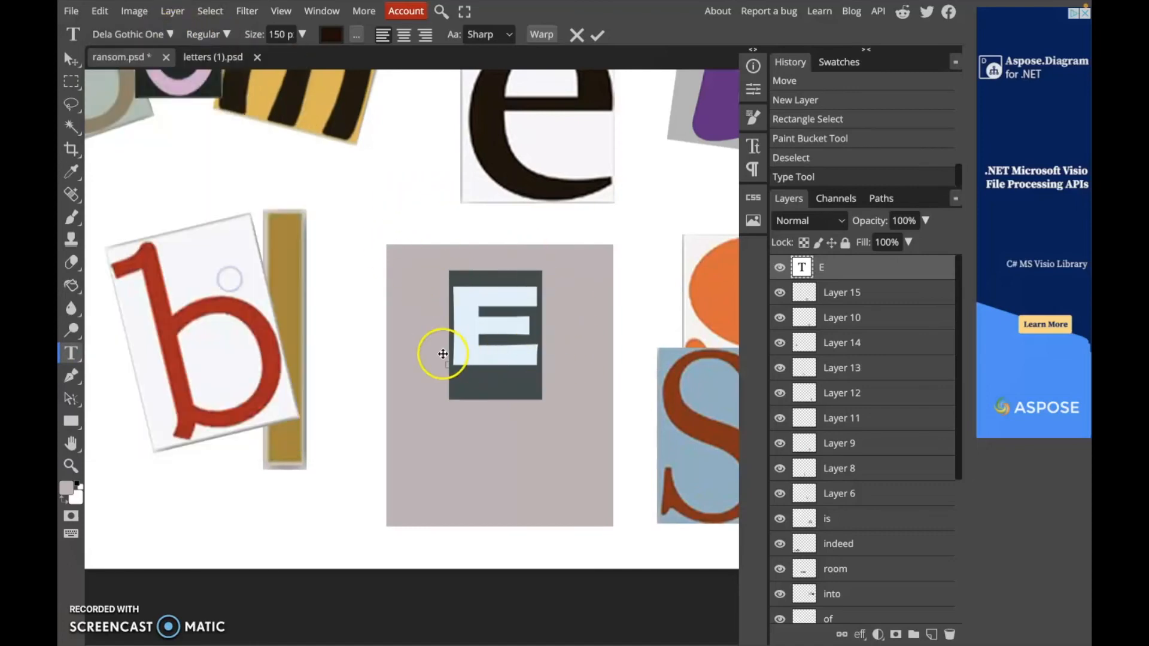
Change the E's font to Jim Nightshade
{"action": "left_click", "coordinate": [168, 34]}
{"action": "scroll", "coordinate": [177, 307], "scroll_direction": "up", "scroll_amount": 10}
{"action": "scroll", "coordinate": [227, 263], "scroll_direction": "down", "scroll_amount": 15}
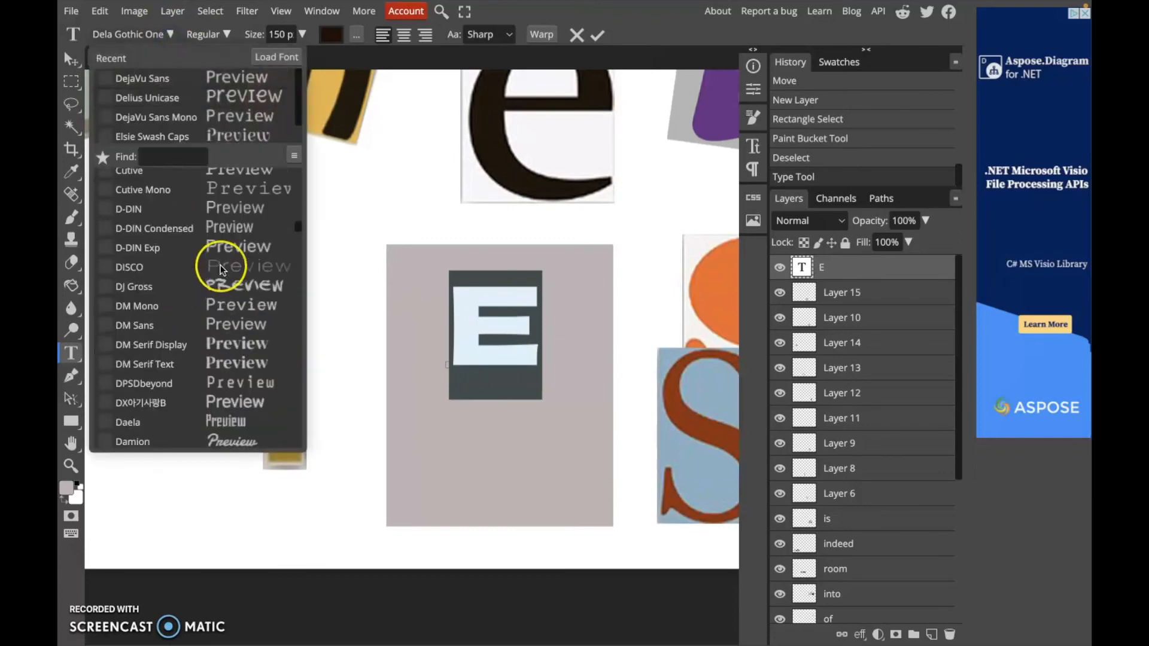
{"action": "scroll", "coordinate": [221, 269], "scroll_direction": "down", "scroll_amount": 15}
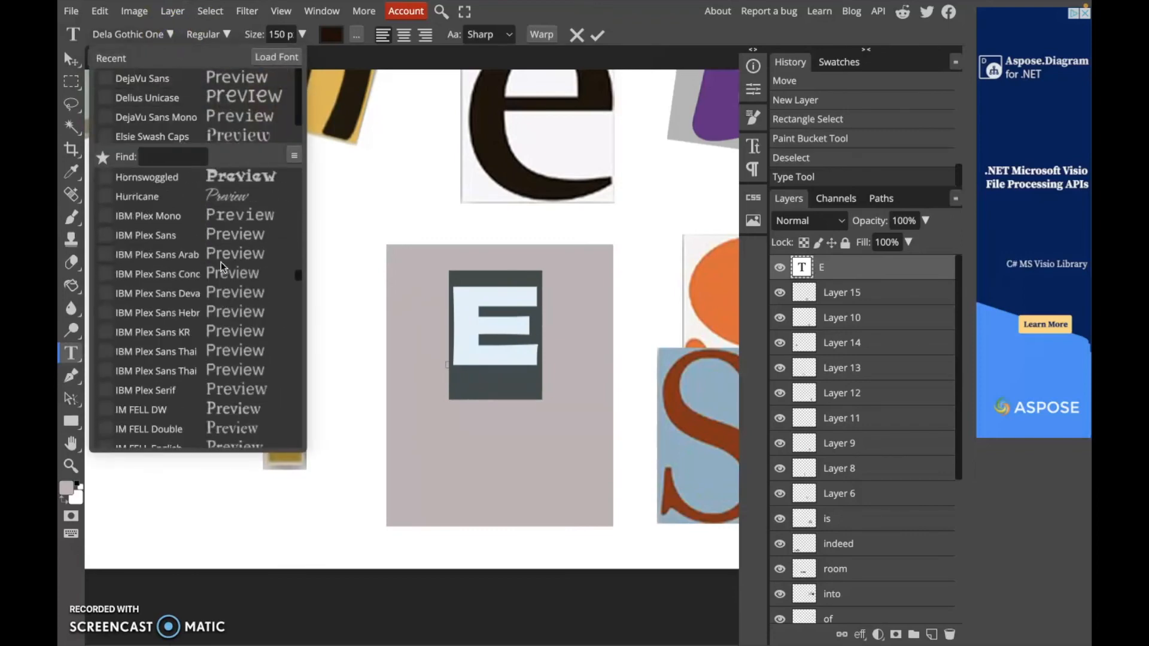
{"action": "left_click", "coordinate": [232, 331]}
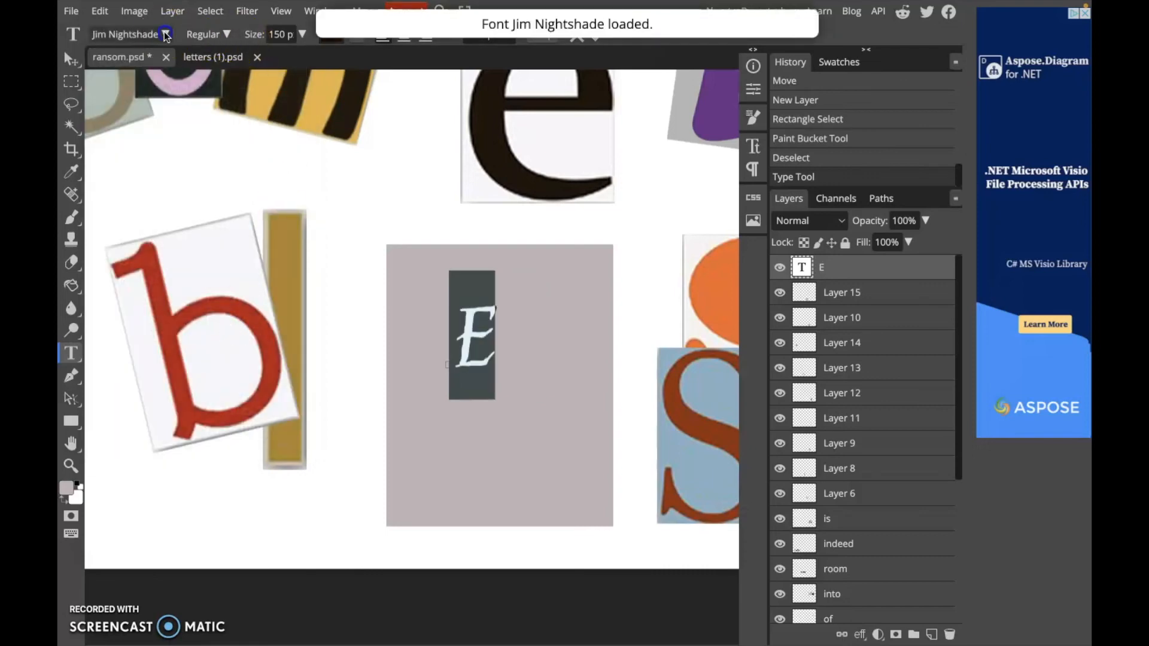
Try Jomhuria, then set the E's font to JungleFever and commit the text
{"action": "left_click", "coordinate": [130, 34]}
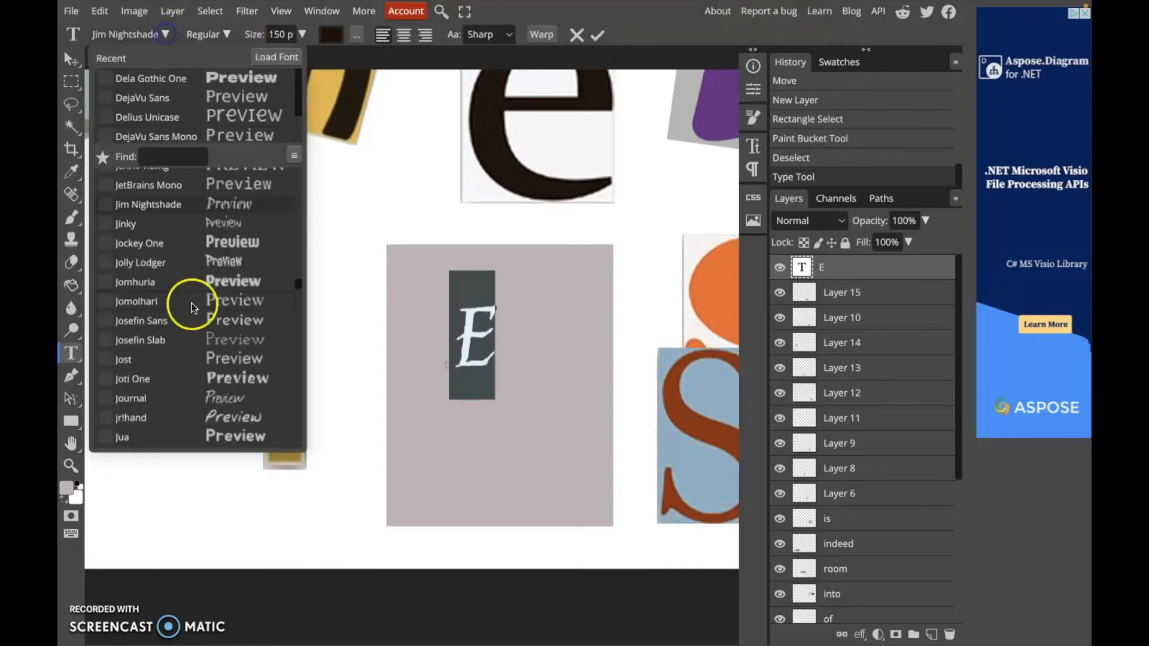
{"action": "left_click", "coordinate": [232, 279]}
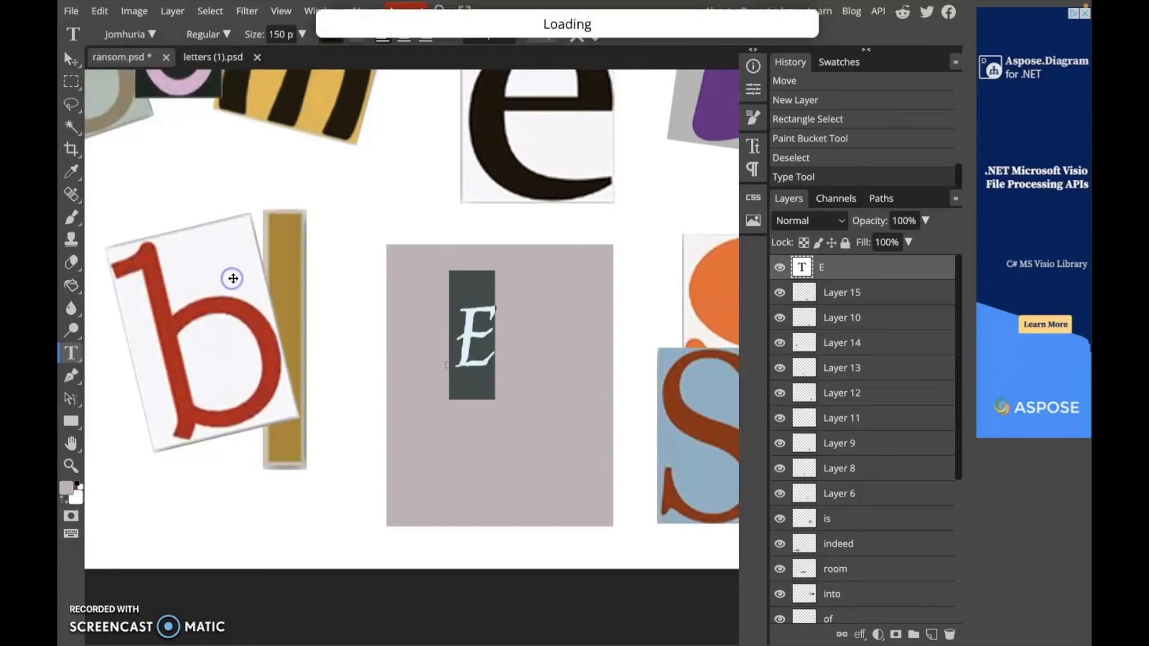
{"action": "left_click", "coordinate": [153, 35]}
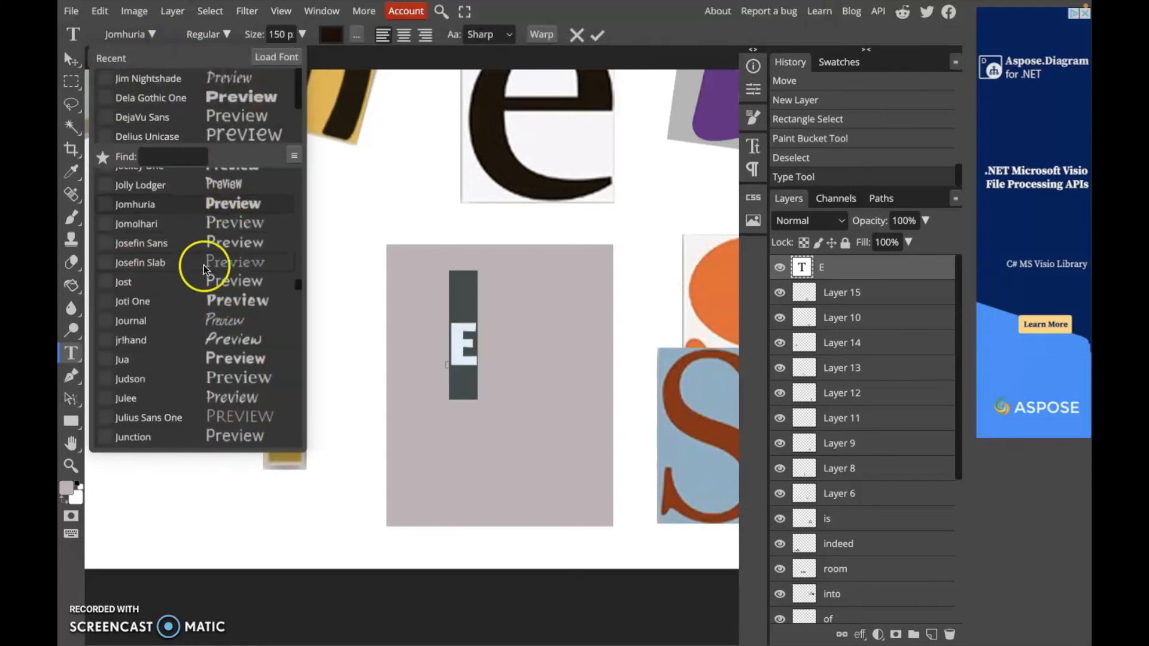
{"action": "scroll", "coordinate": [207, 251], "scroll_direction": "down", "scroll_amount": 4}
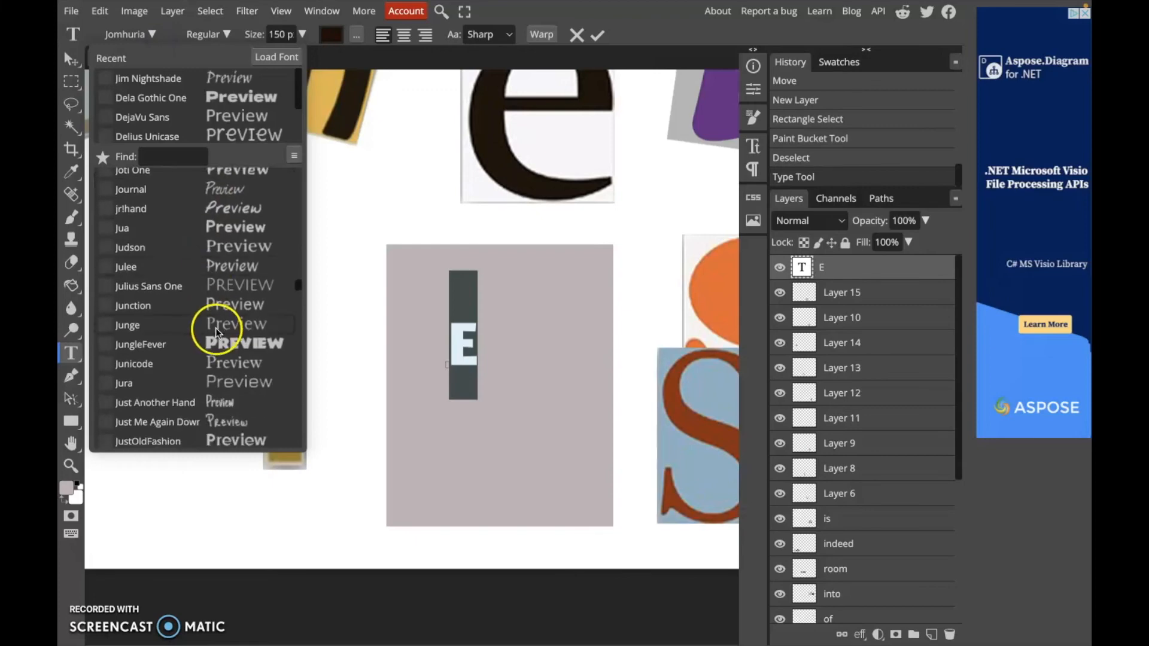
{"action": "left_click", "coordinate": [217, 344]}
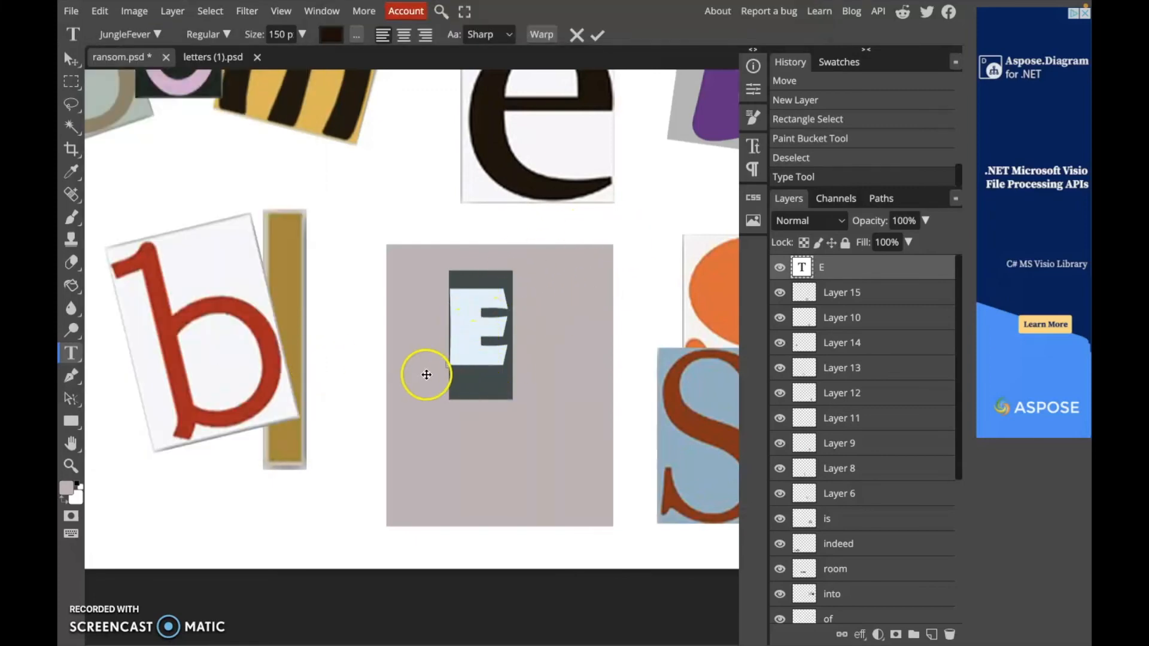
{"action": "left_click", "coordinate": [596, 35]}
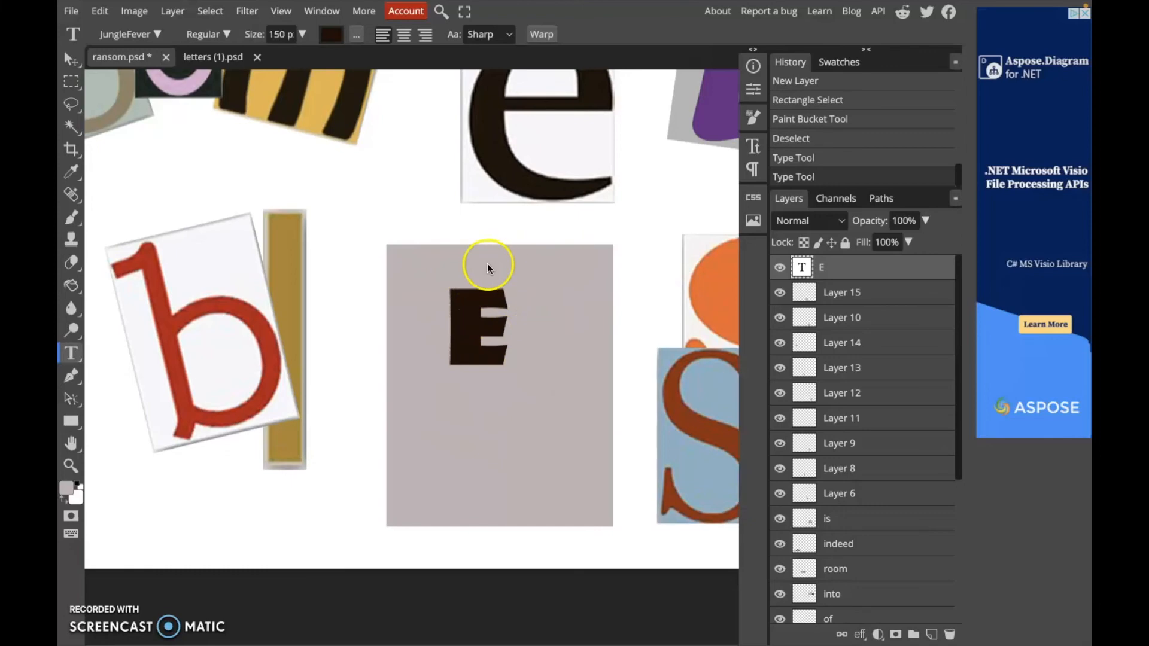
Scale the E up to about 264% so it fills the grey rectangle, and apply the transform
{"action": "left_click", "coordinate": [66, 59]}
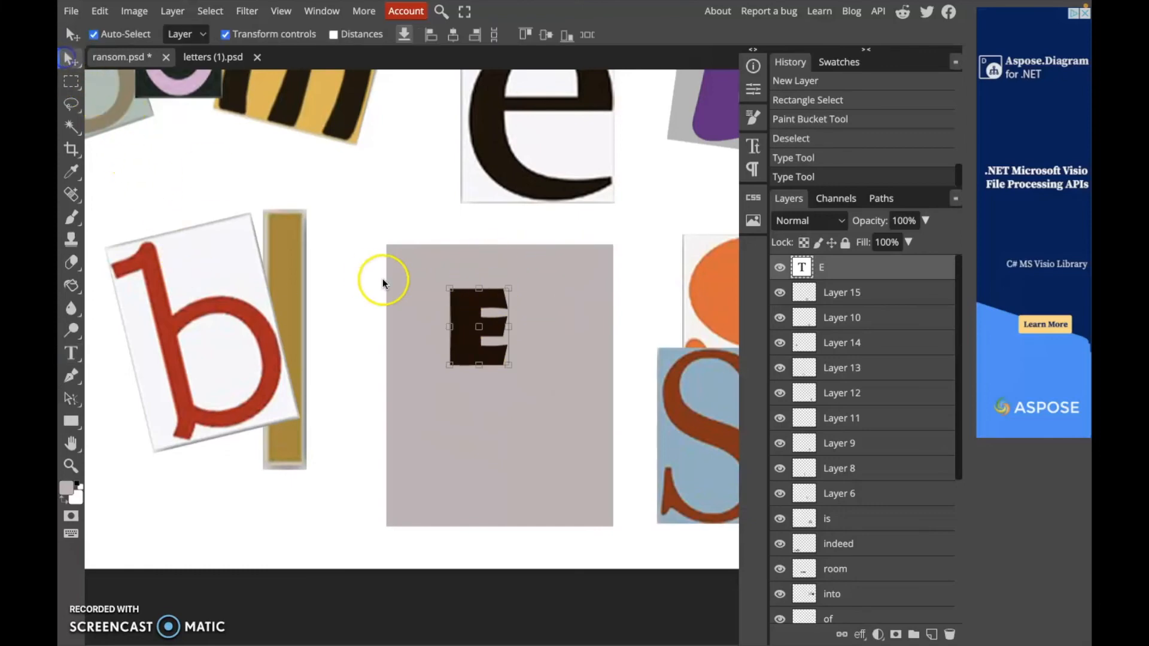
{"action": "left_click_drag", "start_coordinate": [507, 362], "coordinate": [605, 501]}
{"action": "left_click_drag", "start_coordinate": [500, 382], "coordinate": [442, 342]}
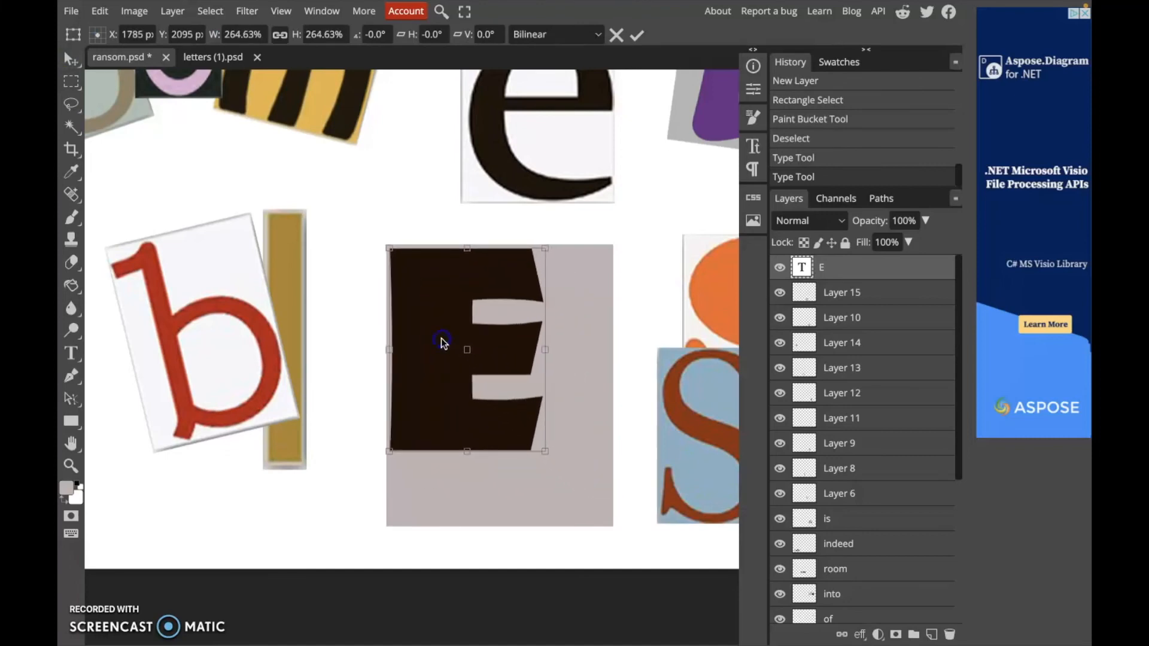
{"action": "left_click", "coordinate": [639, 37]}
Select the grey rectangle layer and shift it slightly left behind the E
{"action": "left_click", "coordinate": [880, 296]}
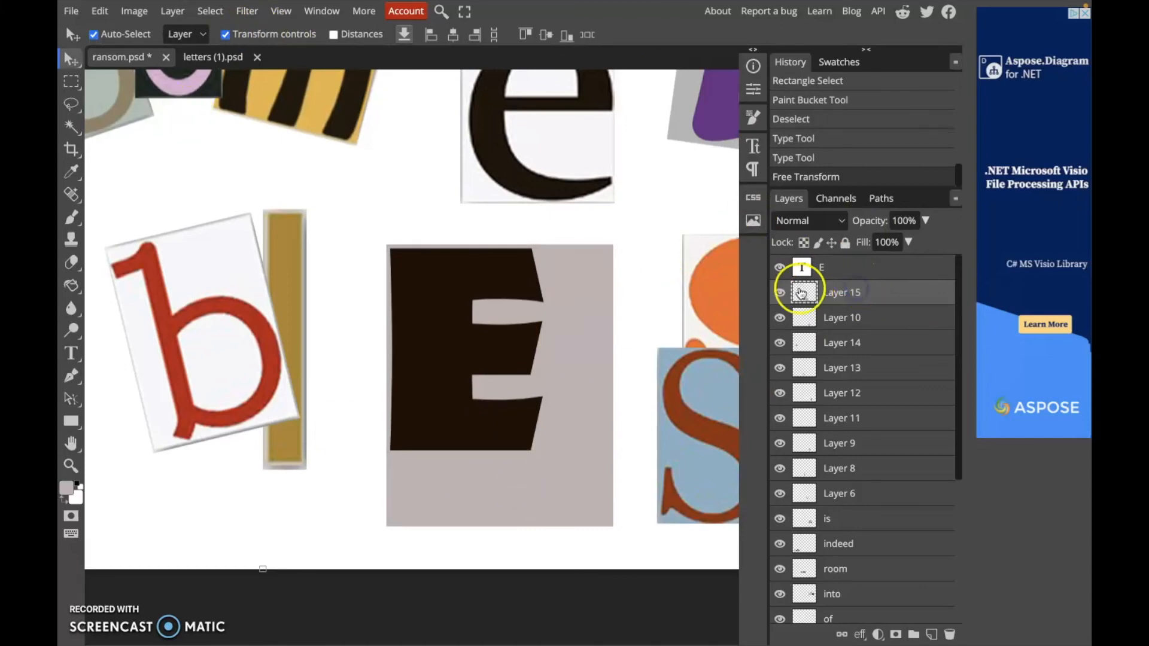
{"action": "left_click", "coordinate": [70, 83]}
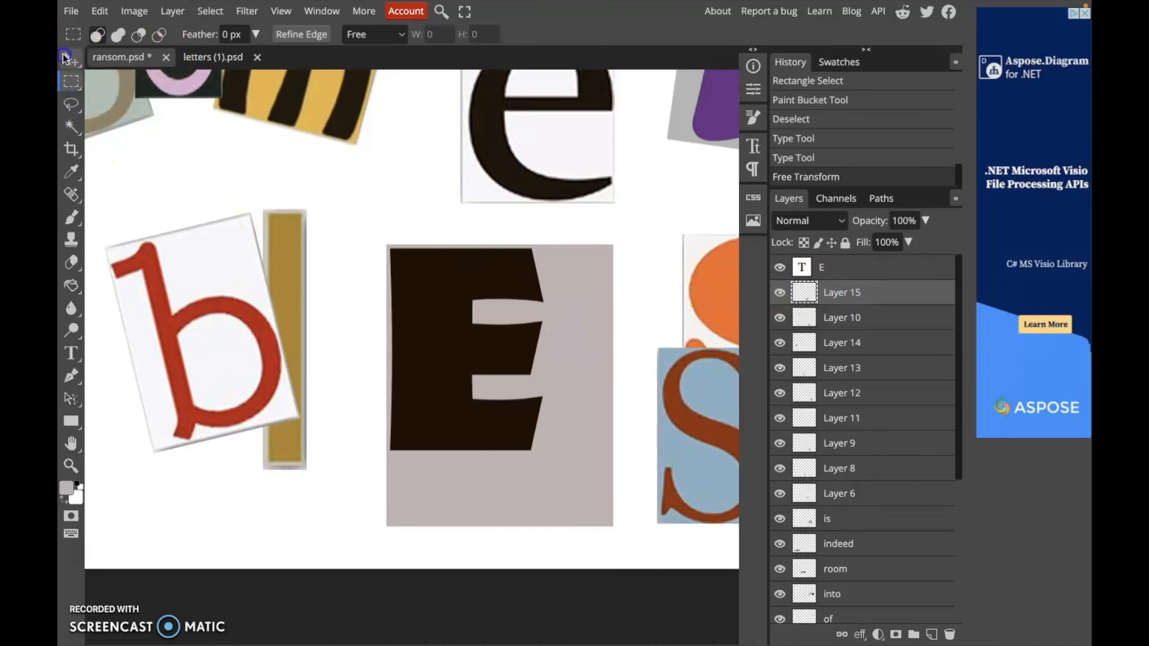
{"action": "left_click", "coordinate": [66, 58]}
{"action": "left_click", "coordinate": [588, 324]}
{"action": "mouse_move", "coordinate": [587, 323]}
{"action": "left_mouse_down"}
{"action": "mouse_move", "coordinate": [595, 361]}
{"action": "mouse_move", "coordinate": [582, 305]}
{"action": "mouse_move", "coordinate": [574, 321]}
{"action": "left_mouse_up"}
{"action": "left_click", "coordinate": [249, 563]}
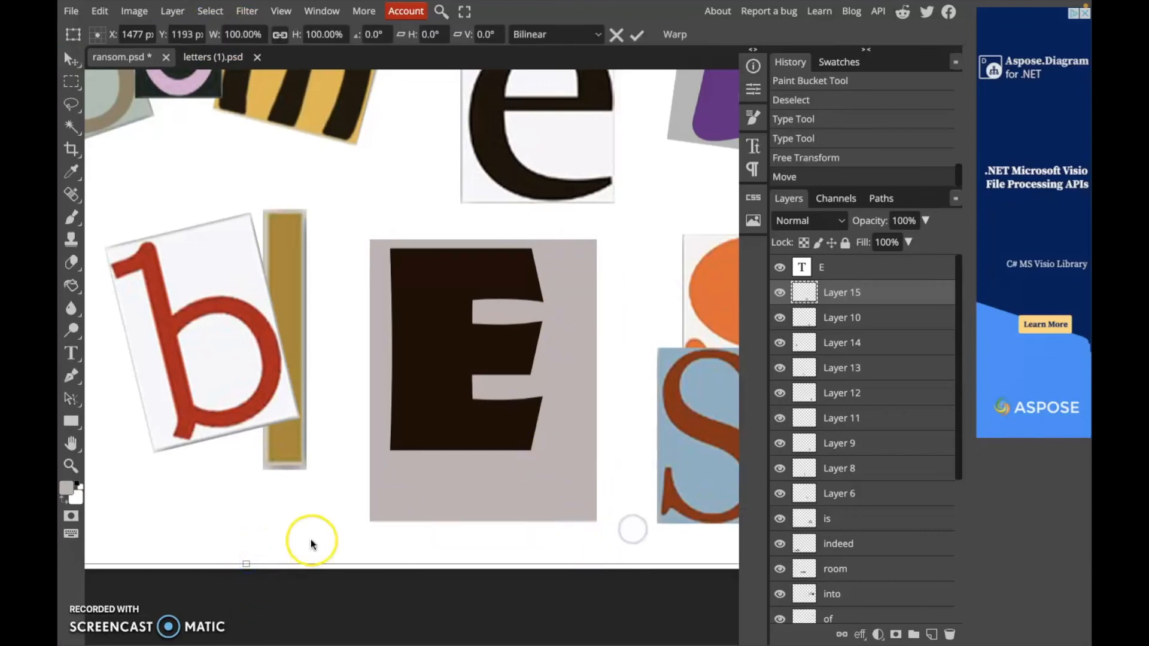
{"action": "left_click_drag", "start_coordinate": [245, 562], "coordinate": [246, 561]}
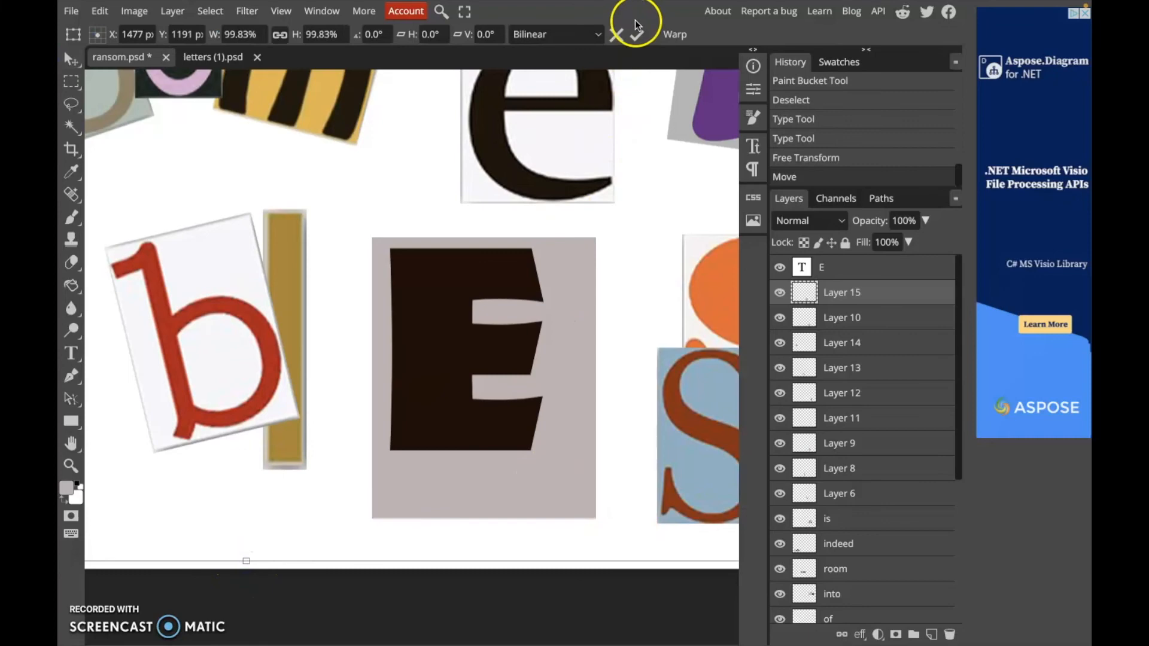
{"action": "key", "text": "Return"}
Resize the grey rectangle to about 71% width and 76% height so it frames the E tightly
{"action": "left_click_drag", "start_coordinate": [597, 237], "coordinate": [553, 258]}
{"action": "left_click_drag", "start_coordinate": [502, 467], "coordinate": [516, 443]}
{"action": "left_click", "coordinate": [279, 35]}
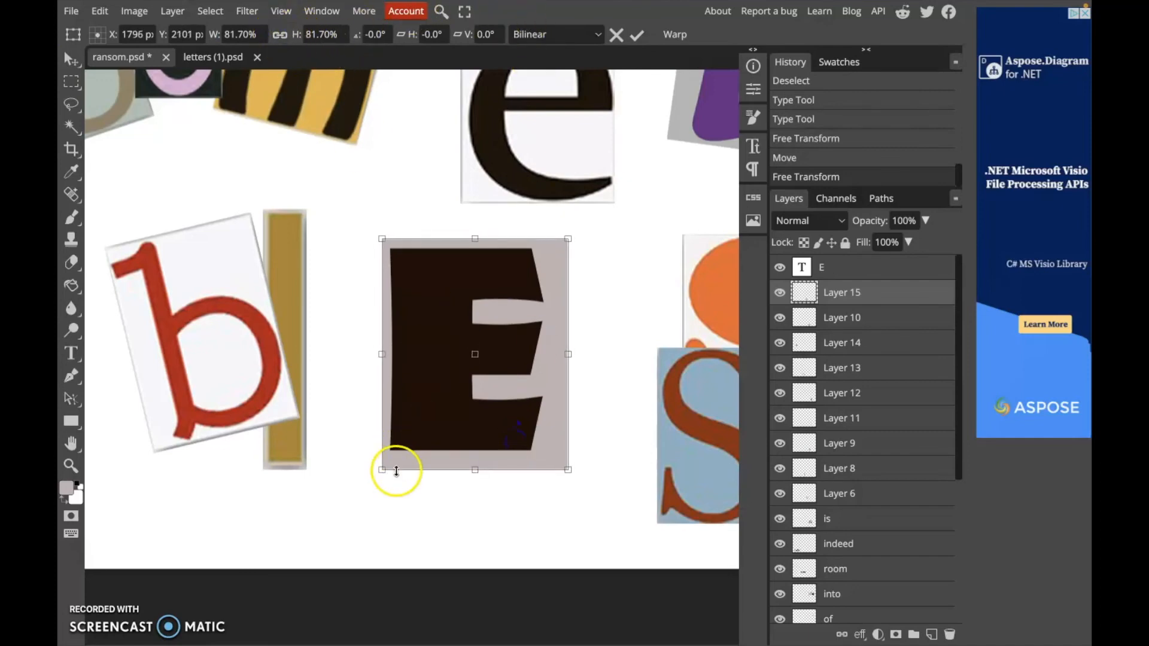
{"action": "mouse_move", "coordinate": [566, 469]}
{"action": "left_mouse_down"}
{"action": "mouse_move", "coordinate": [558, 451]}
{"action": "mouse_move", "coordinate": [550, 458]}
{"action": "left_mouse_up"}
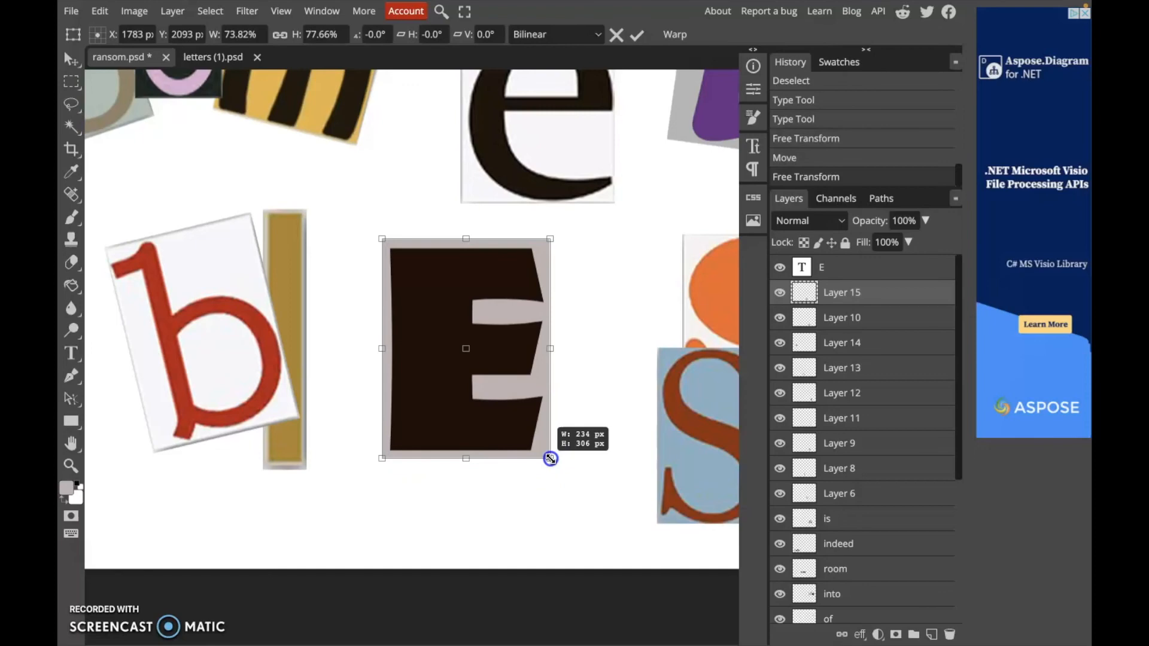
{"action": "left_click_drag", "start_coordinate": [550, 458], "coordinate": [548, 458]}
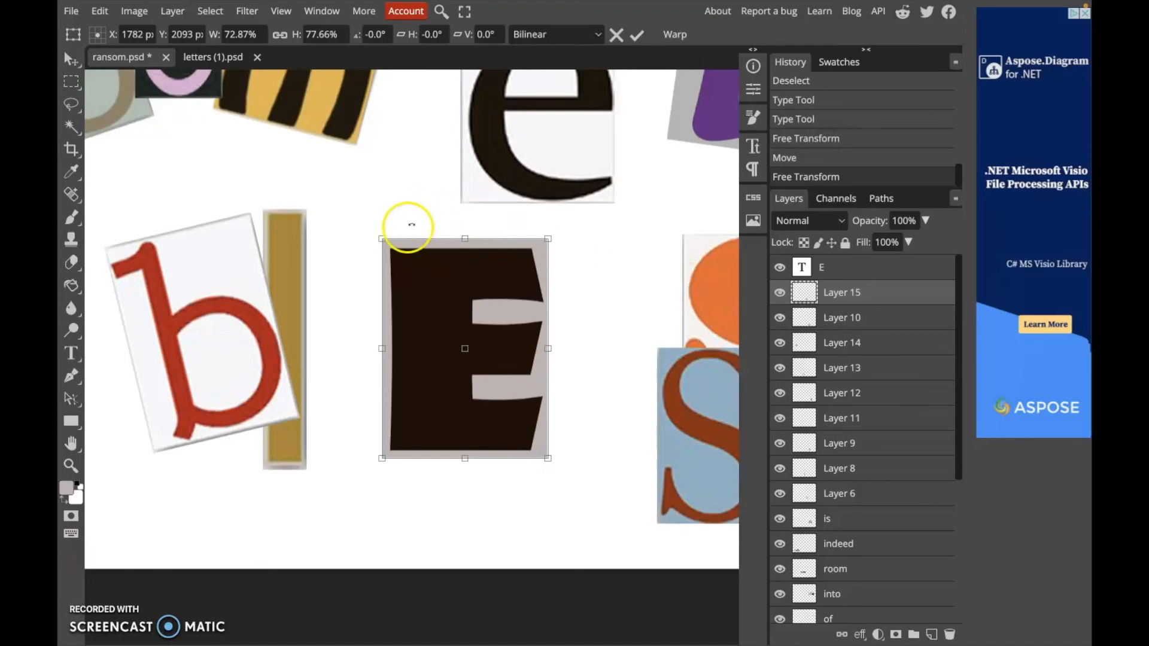
{"action": "left_click_drag", "start_coordinate": [384, 238], "coordinate": [386, 245]}
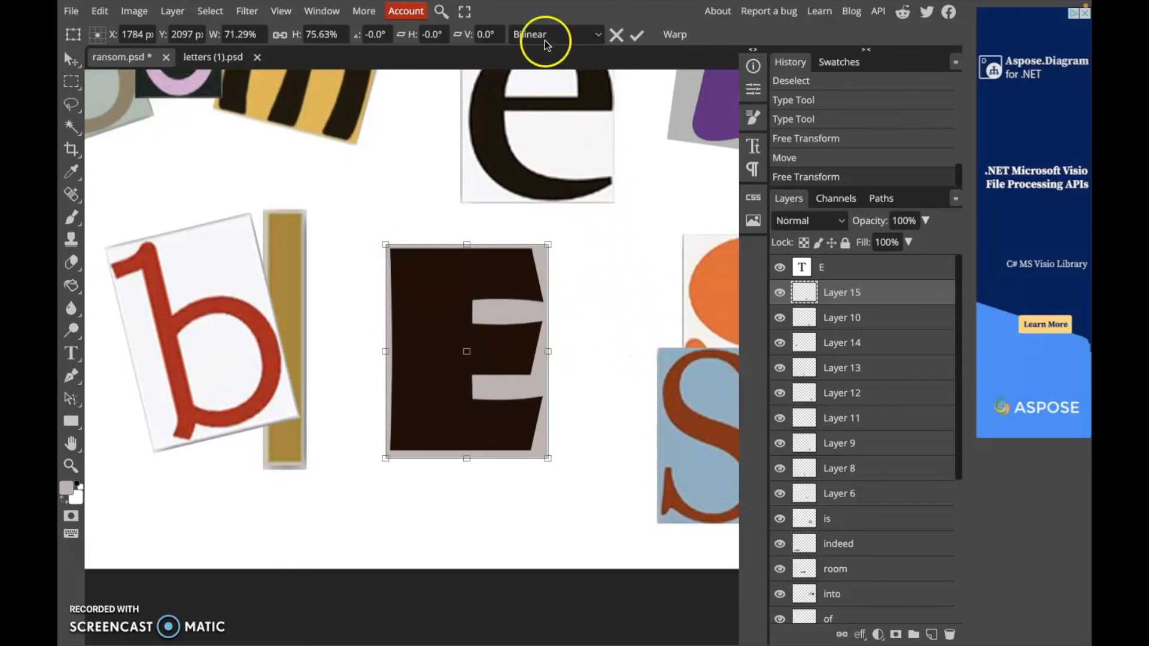
{"action": "left_click", "coordinate": [642, 38]}
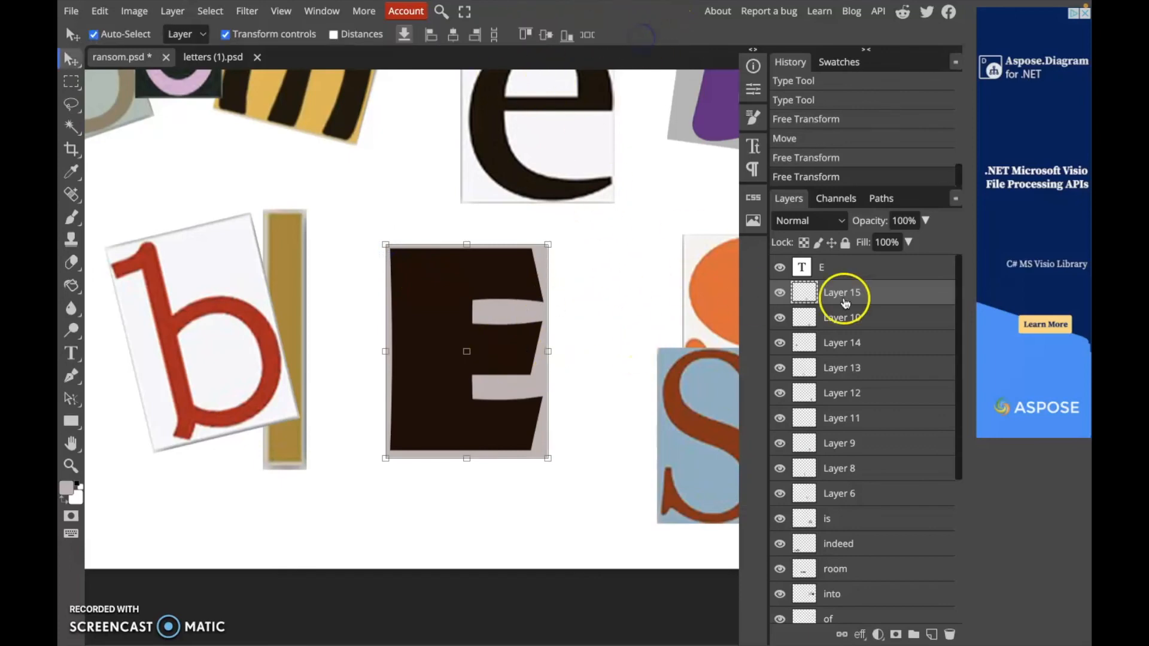
Select the E text layer together with the rectangle layer and merge them into one layer
{"action": "left_click", "coordinate": [867, 266]}
{"action": "left_click", "coordinate": [868, 294]}
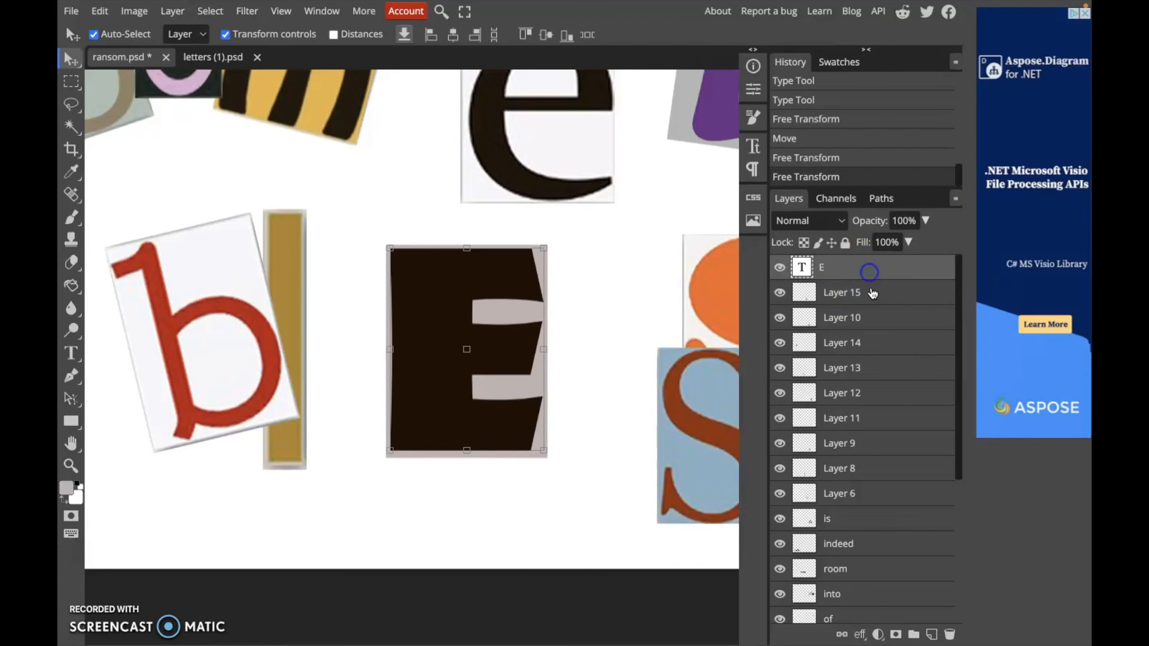
{"action": "left_click", "coordinate": [872, 266]}
{"action": "left_click", "coordinate": [877, 264]}
{"action": "left_click", "coordinate": [879, 293]}
{"action": "left_click", "coordinate": [881, 263]}
{"action": "key", "text": "ctrl+e"}
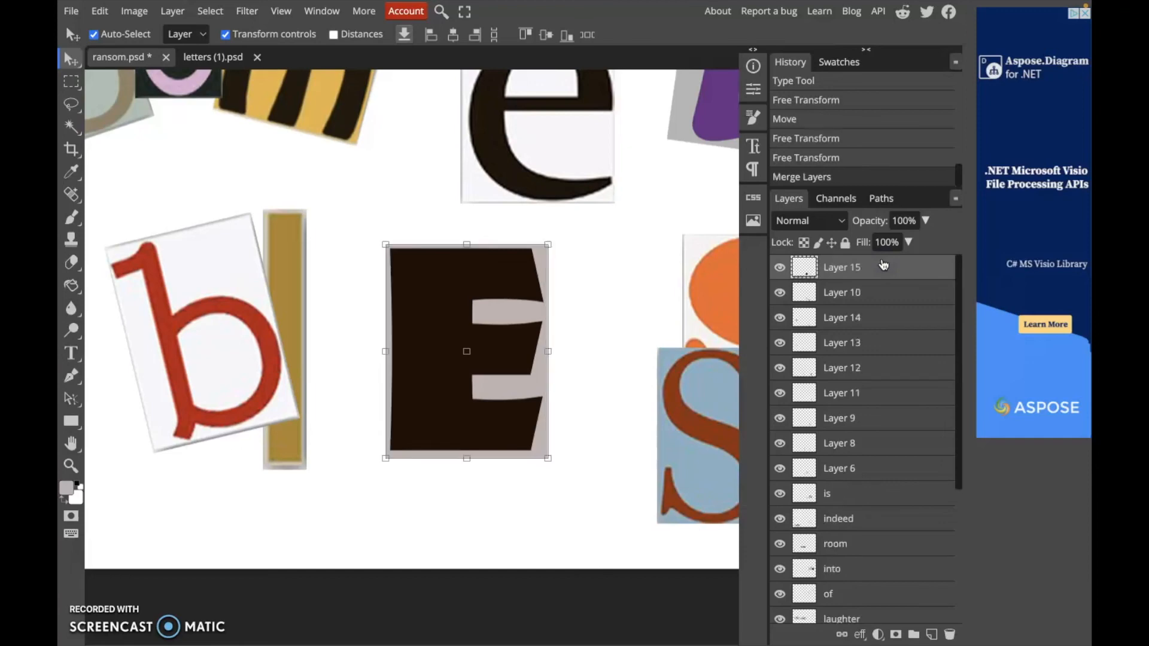
Reposition the merged E tile and scale it down to fit between 'bl' and 'sed' in 'blessed'
{"action": "mouse_move", "coordinate": [437, 291]}
{"action": "left_mouse_down"}
{"action": "mouse_move", "coordinate": [457, 309]}
{"action": "mouse_move", "coordinate": [431, 309]}
{"action": "left_mouse_up"}
{"action": "left_click_drag", "start_coordinate": [505, 287], "coordinate": [518, 290]}
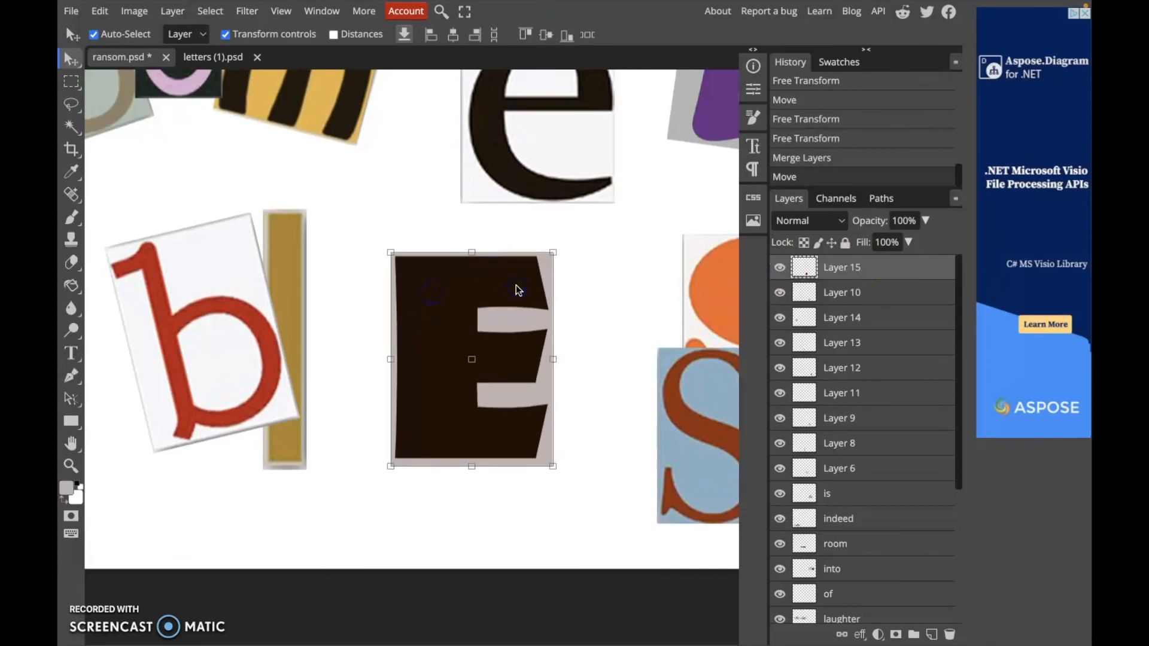
{"action": "key", "text": "ctrl+0"}
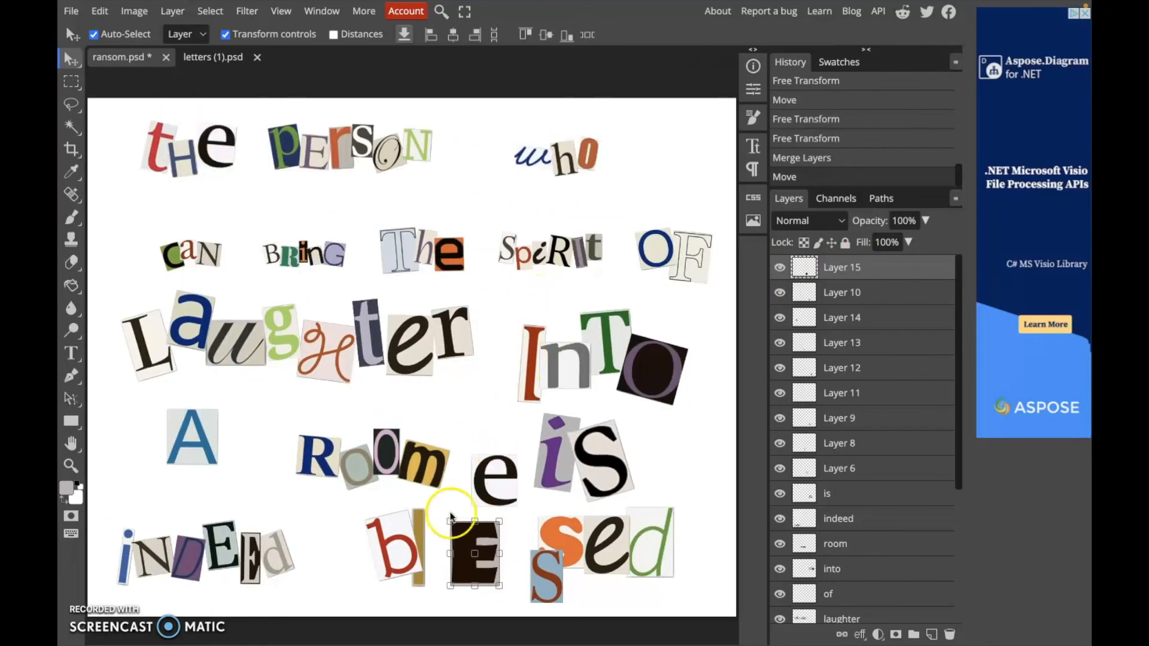
{"action": "key", "text": "ctrl+t"}
{"action": "mouse_move", "coordinate": [450, 521]}
{"action": "left_mouse_down"}
{"action": "mouse_move", "coordinate": [466, 541]}
{"action": "mouse_move", "coordinate": [435, 503]}
{"action": "mouse_move", "coordinate": [451, 529]}
{"action": "mouse_move", "coordinate": [435, 529]}
{"action": "mouse_move", "coordinate": [479, 516]}
{"action": "mouse_move", "coordinate": [470, 523]}
{"action": "left_mouse_up"}
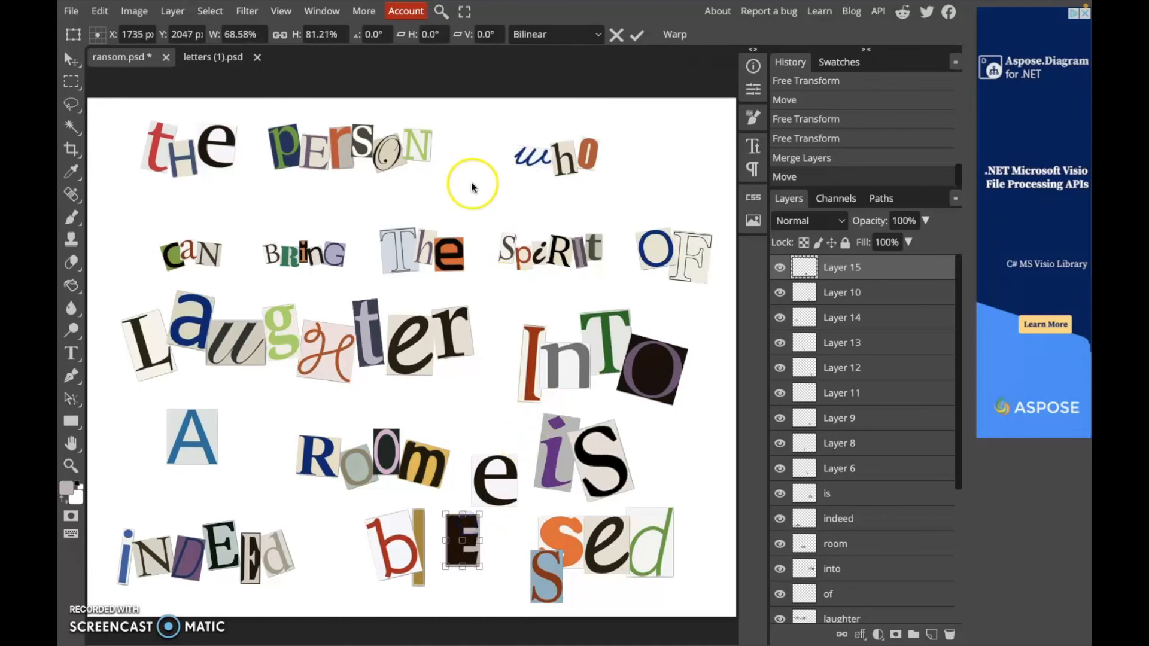
On a new layer, fill a small rectangular selection between 'person' and 'who' with grey, then deselect
{"action": "left_click", "coordinate": [72, 81]}
{"action": "left_click_drag", "start_coordinate": [447, 167], "coordinate": [495, 231]}
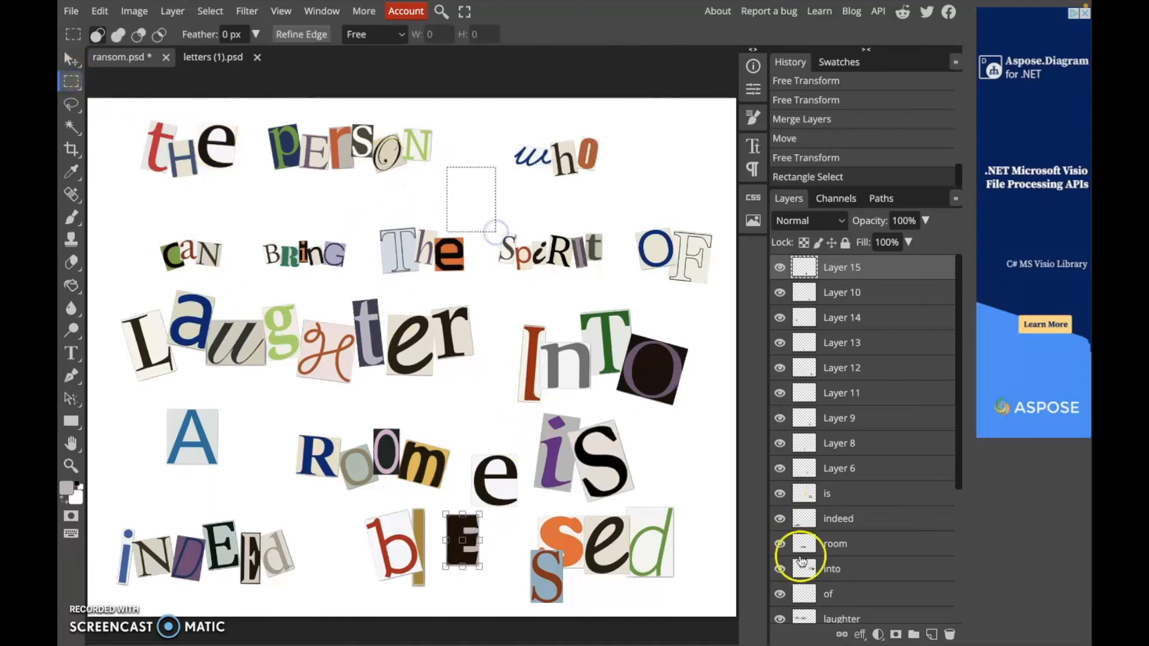
{"action": "left_click", "coordinate": [930, 635]}
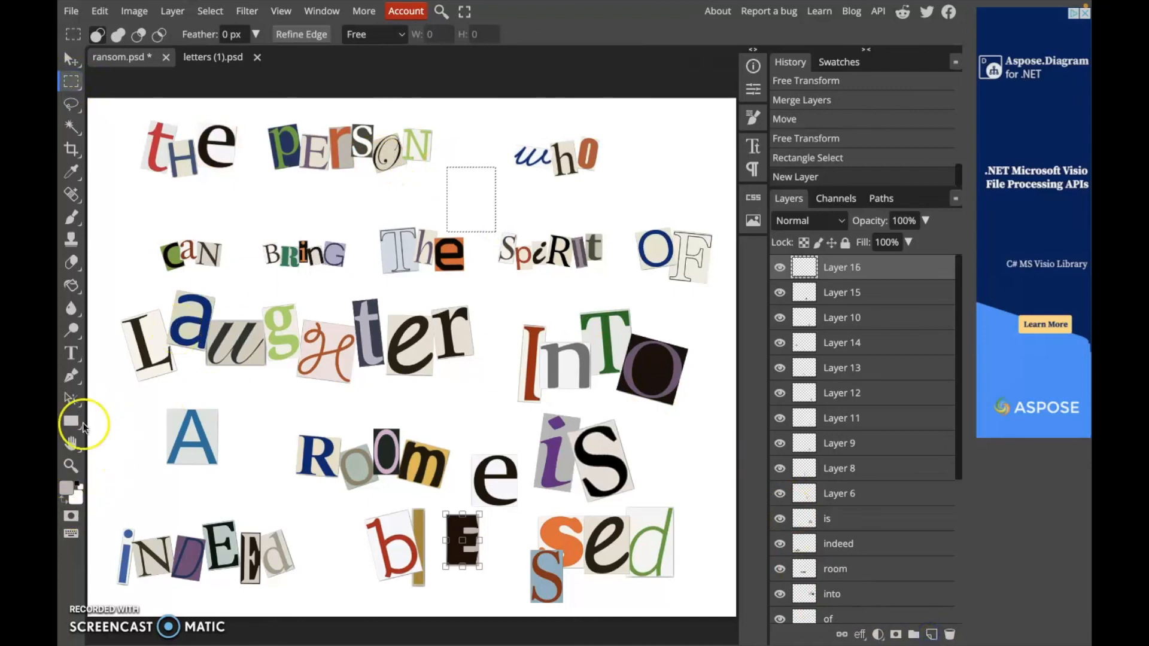
{"action": "left_click", "coordinate": [72, 286]}
{"action": "left_click", "coordinate": [455, 192]}
{"action": "left_click", "coordinate": [454, 191]}
{"action": "key", "text": "ctrl+d"}
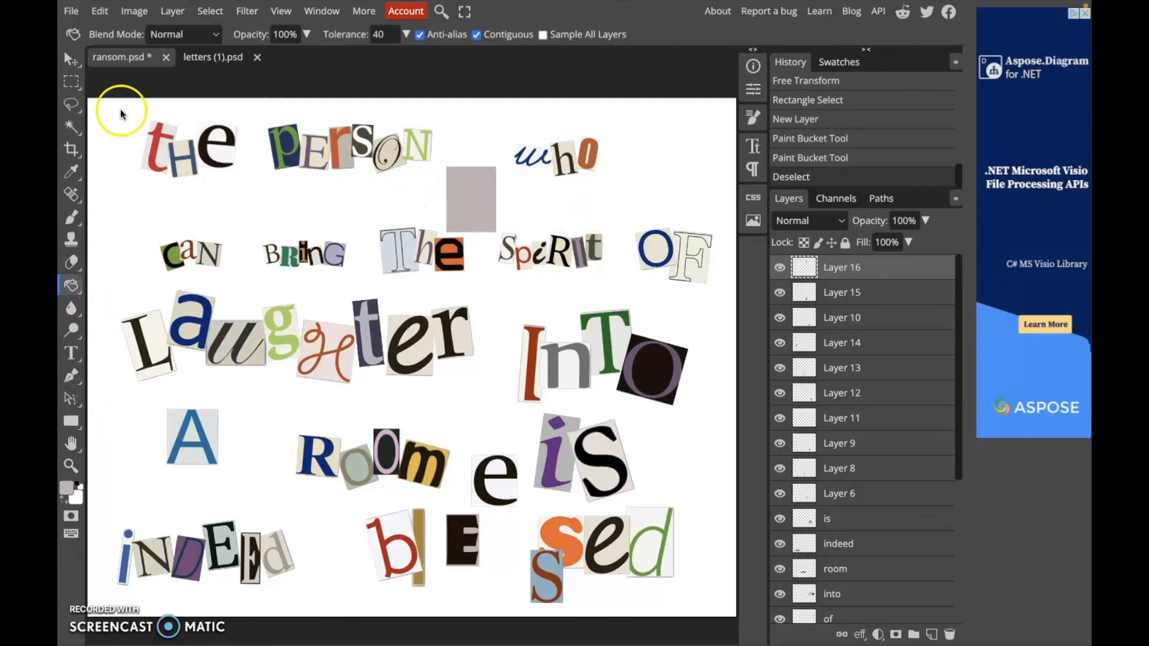
Move the new grey rectangle up into the gap between 'person' and 'who'
{"action": "left_click", "coordinate": [71, 58]}
{"action": "left_click_drag", "start_coordinate": [470, 190], "coordinate": [469, 210]}
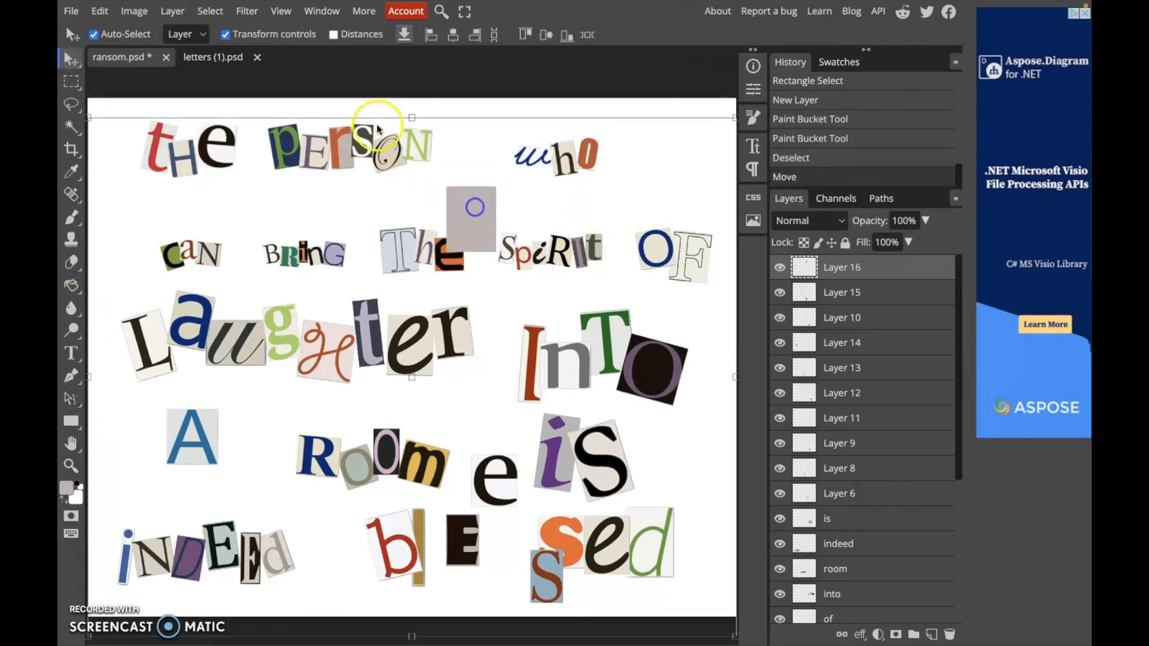
{"action": "key", "text": "ctrl+t"}
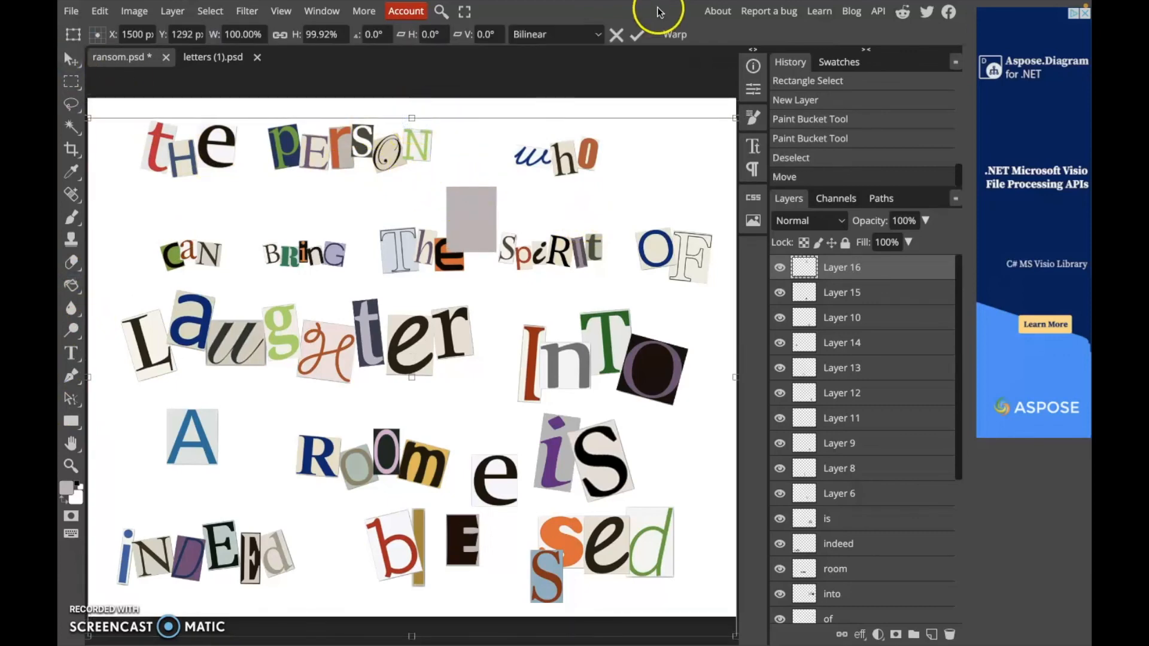
{"action": "key", "text": "Return"}
{"action": "left_click", "coordinate": [469, 220]}
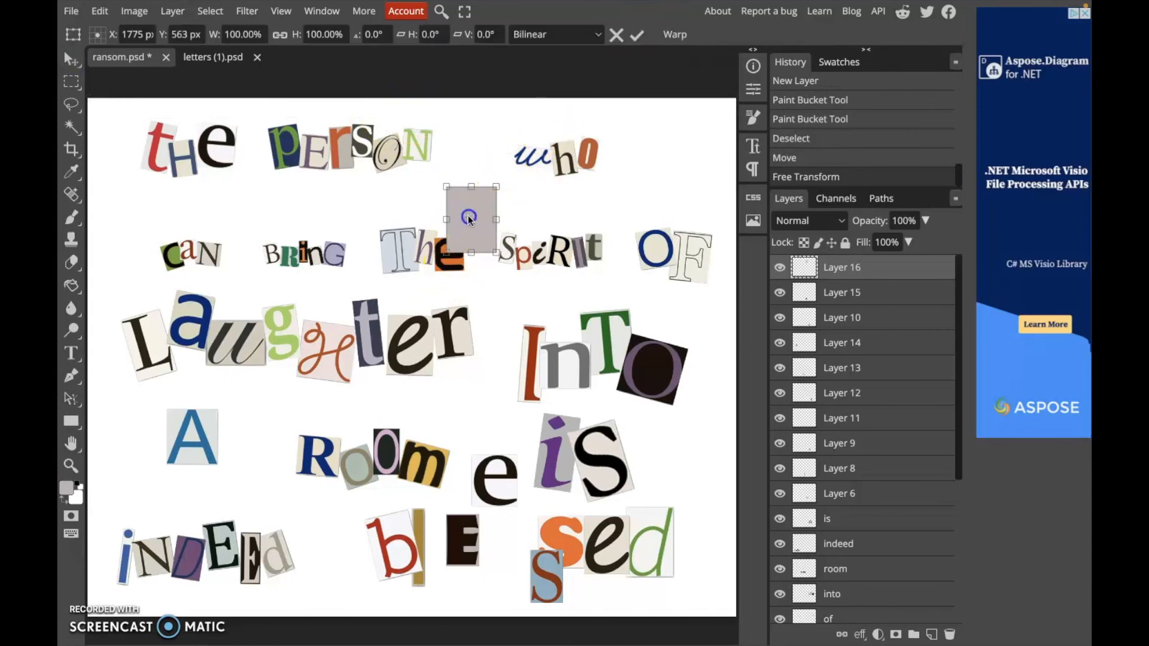
{"action": "left_click_drag", "start_coordinate": [472, 209], "coordinate": [478, 161]}
Type a question mark as text inside the grey rectangle and set its font to Jura
{"action": "left_click", "coordinate": [74, 353]}
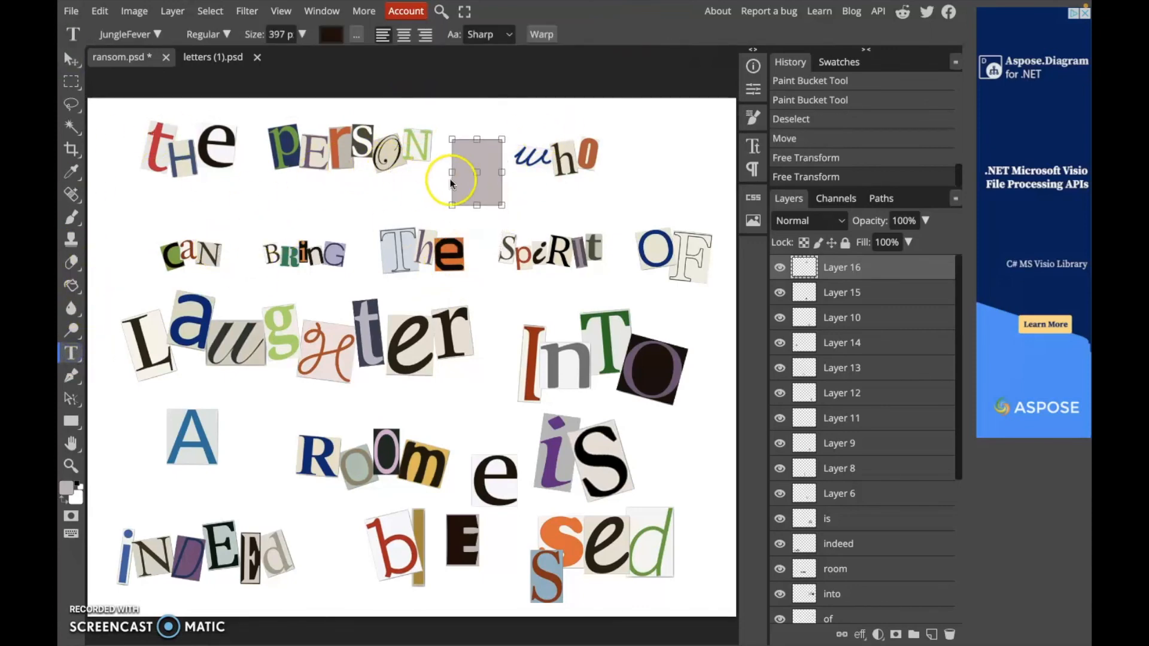
{"action": "left_click", "coordinate": [480, 193]}
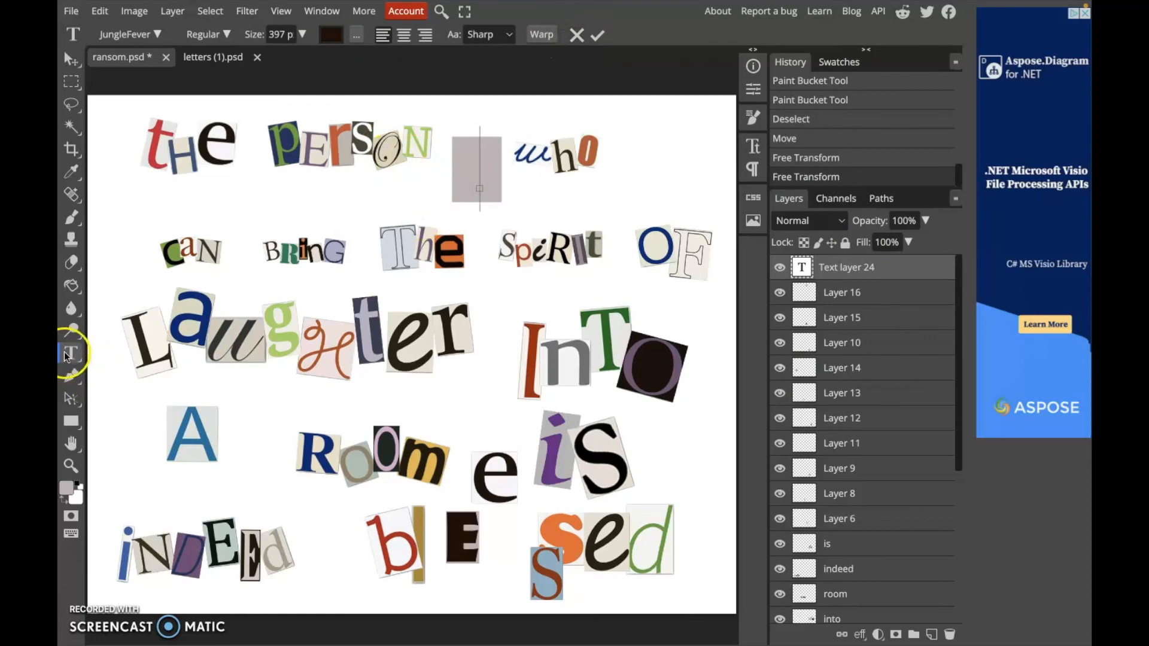
{"action": "left_click_drag", "start_coordinate": [472, 183], "coordinate": [471, 183]}
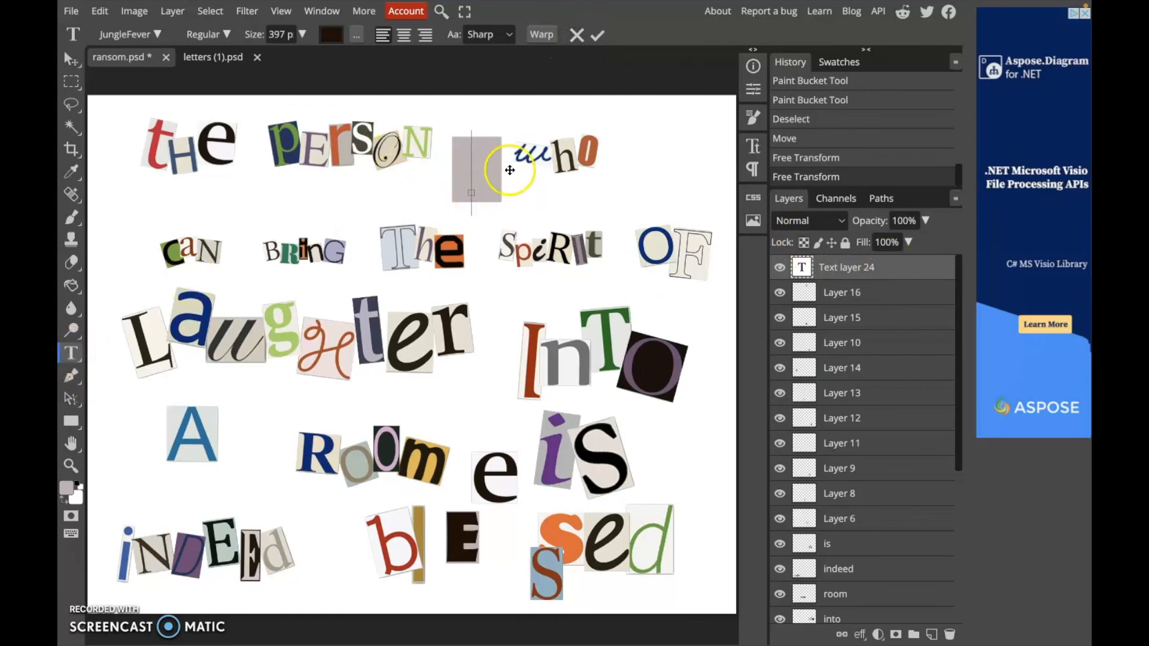
{"action": "left_click", "coordinate": [605, 190]}
{"action": "type", "text": "!"}
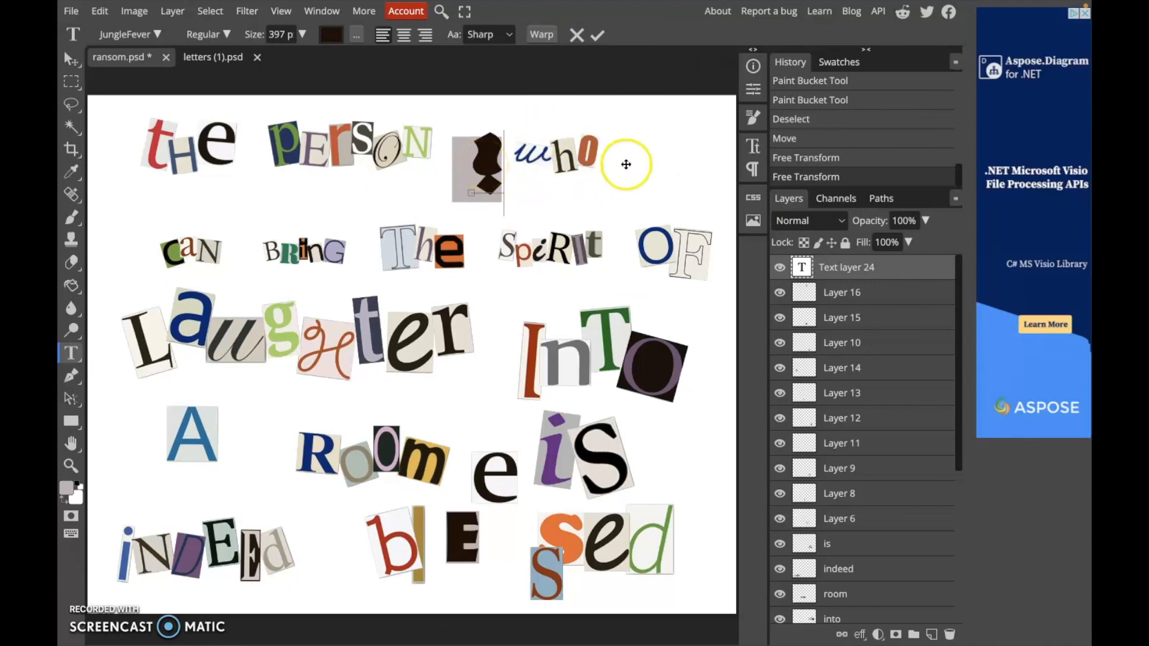
{"action": "left_click_drag", "start_coordinate": [495, 173], "coordinate": [480, 170]}
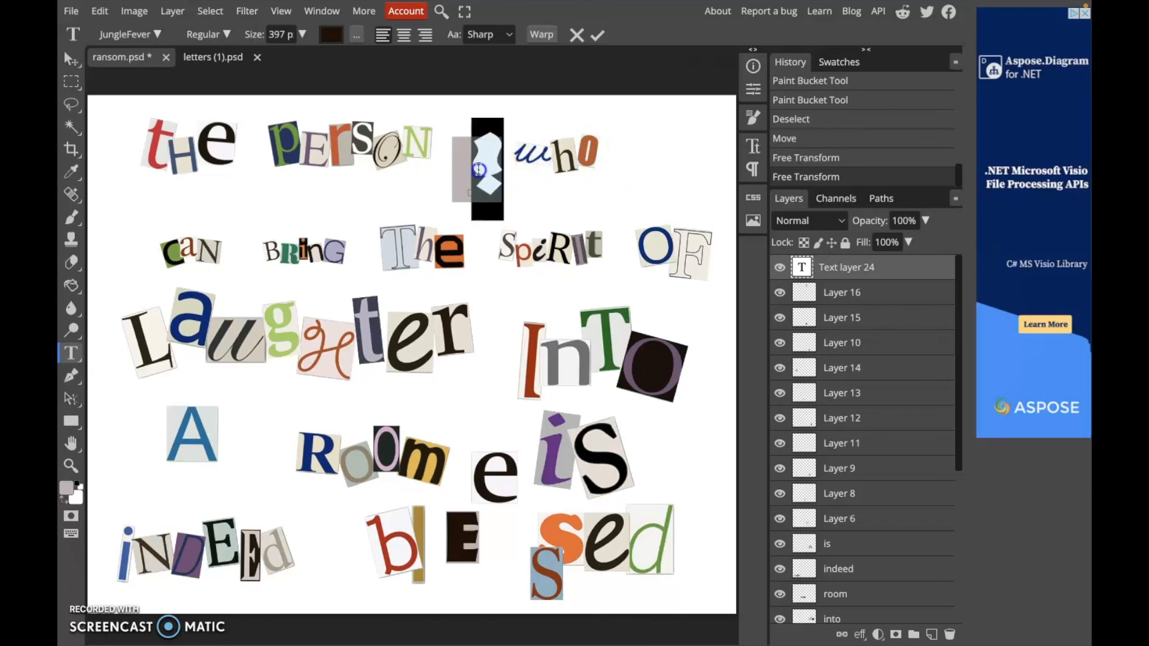
{"action": "left_click", "coordinate": [157, 36]}
{"action": "left_click", "coordinate": [218, 242]}
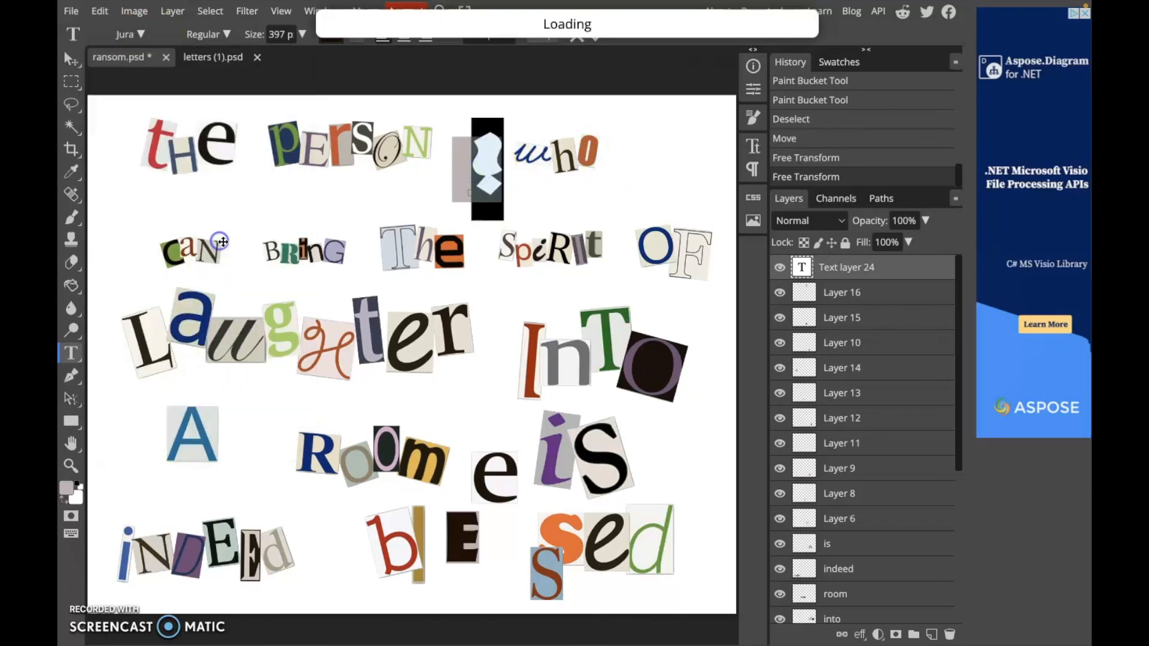
Scale the question mark text up so it fills the grey rectangle and commit the transform
{"action": "left_click", "coordinate": [71, 59]}
{"action": "mouse_move", "coordinate": [476, 137]}
{"action": "left_mouse_down"}
{"action": "mouse_move", "coordinate": [487, 146]}
{"action": "mouse_move", "coordinate": [454, 120]}
{"action": "mouse_move", "coordinate": [460, 132]}
{"action": "left_mouse_up"}
{"action": "left_click_drag", "start_coordinate": [490, 164], "coordinate": [479, 172]}
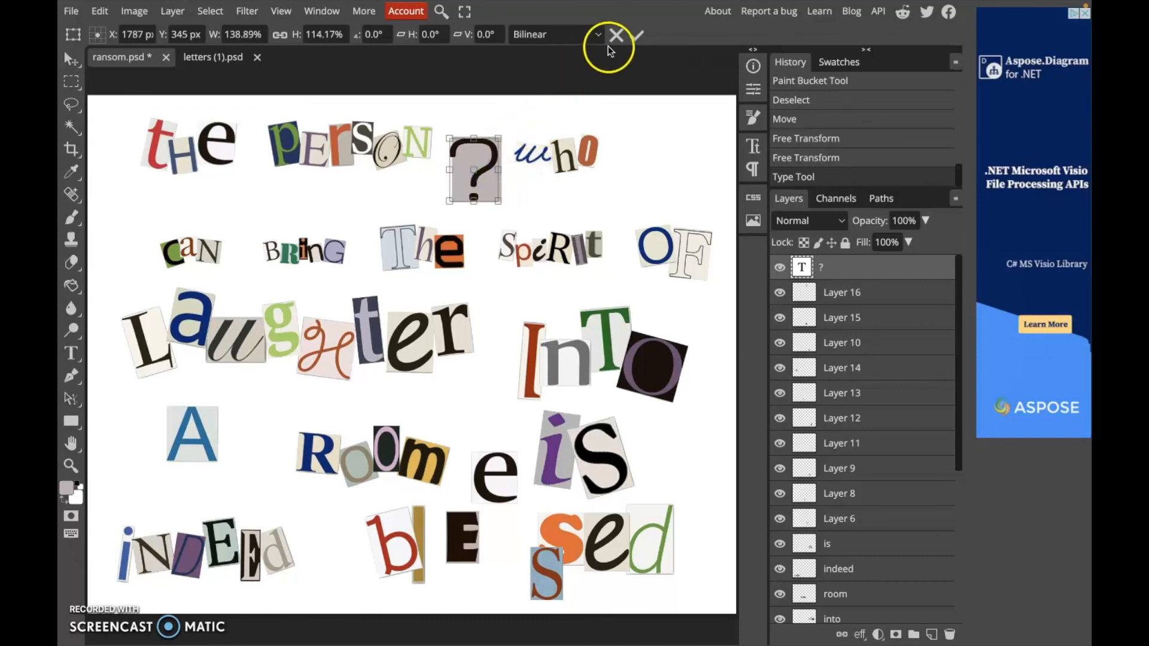
{"action": "left_click", "coordinate": [636, 34]}
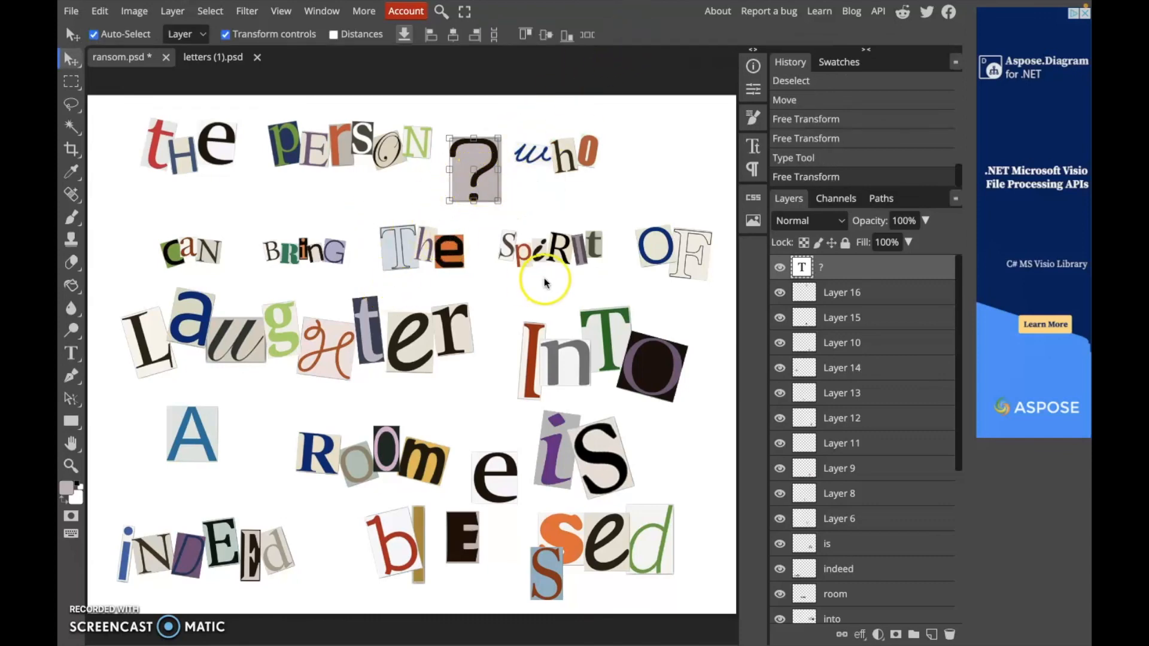
Rasterize the question mark text layer and invert its colour so it turns light
{"action": "key", "text": "ctrl+u"}
{"action": "scroll", "coordinate": [641, 133], "scroll_direction": "down", "scroll_amount": 1}
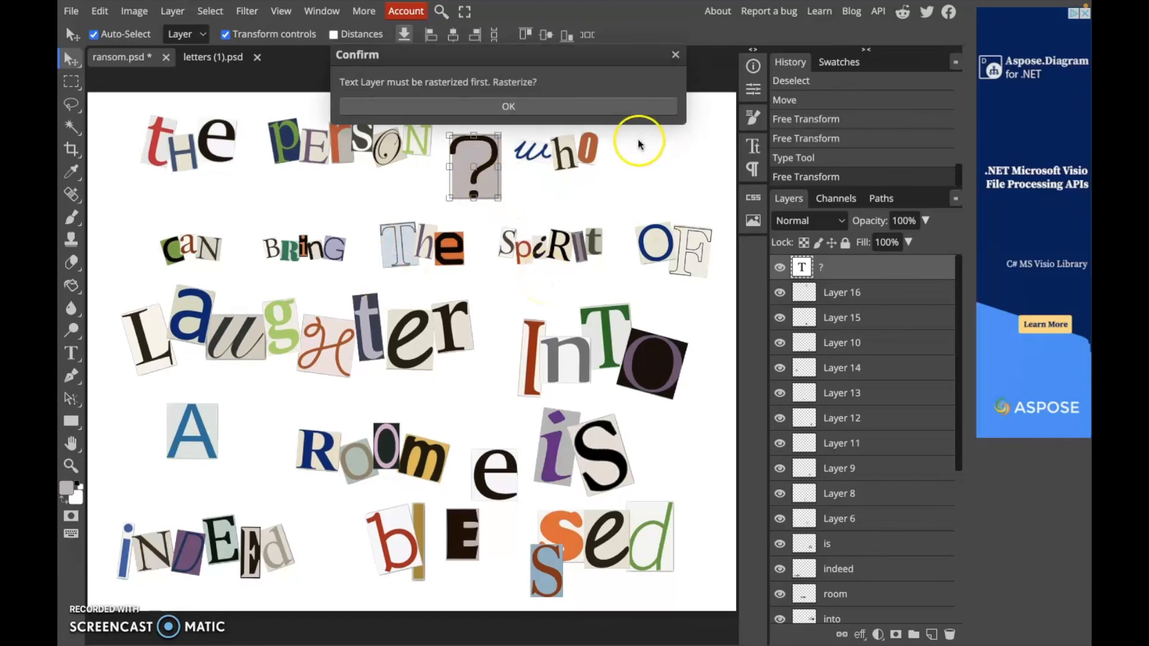
{"action": "left_click", "coordinate": [540, 108]}
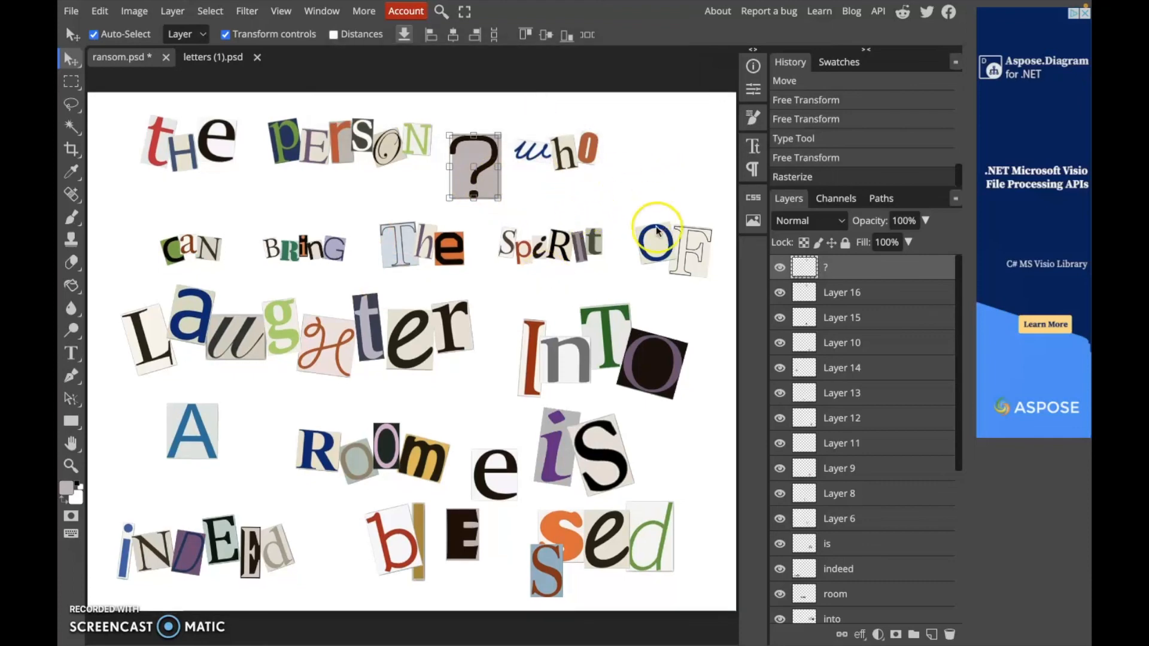
{"action": "key", "text": "ctrl+i"}
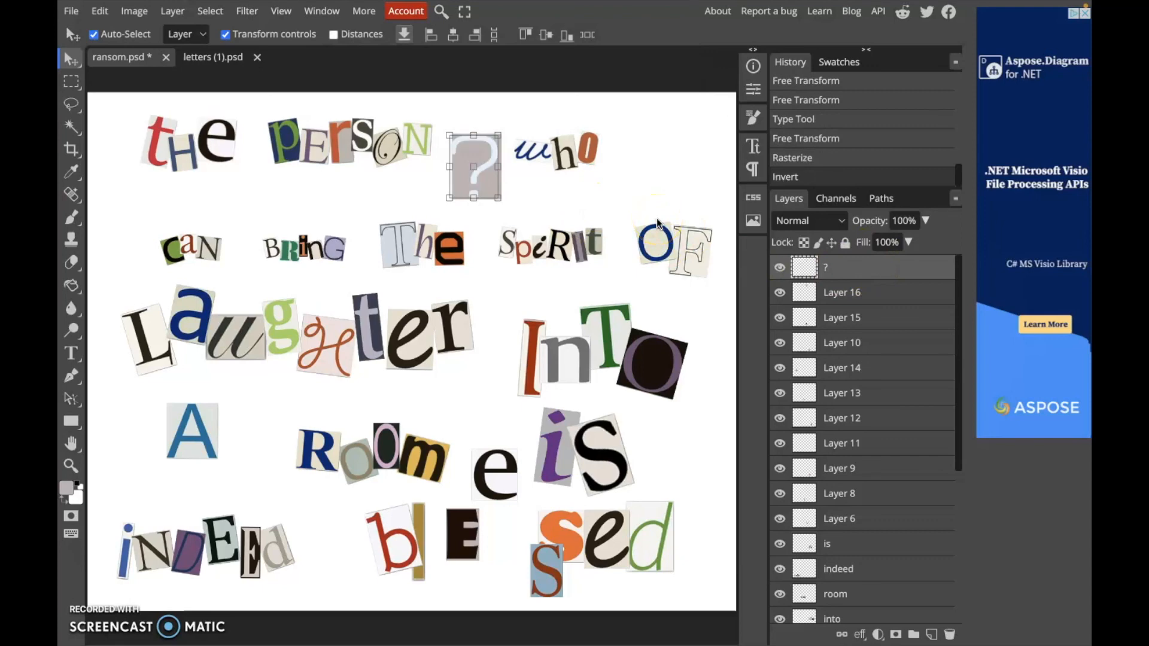
{"action": "left_click_drag", "start_coordinate": [491, 149], "coordinate": [493, 147]}
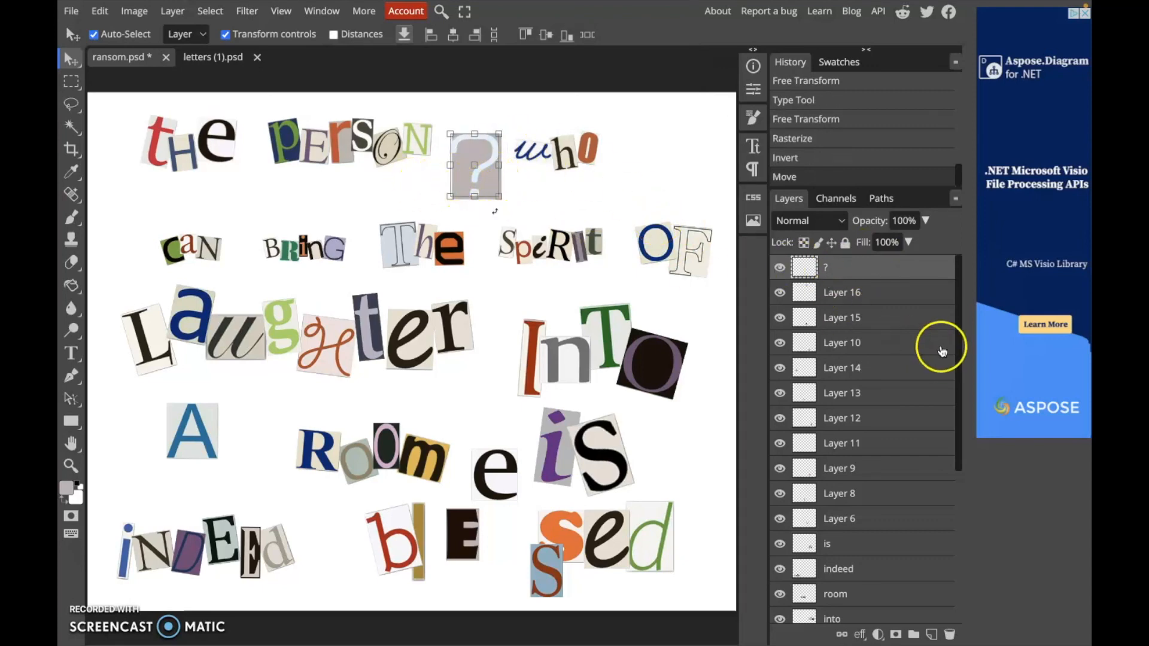
Adjust the grey rectangle layer's Hue/Saturation with hue 72 and lightness -34 to darken it
{"action": "left_click", "coordinate": [873, 294]}
{"action": "key", "text": "ctrl+u"}
{"action": "left_click_drag", "start_coordinate": [661, 158], "coordinate": [686, 153]}
{"action": "left_click_drag", "start_coordinate": [643, 237], "coordinate": [609, 239]}
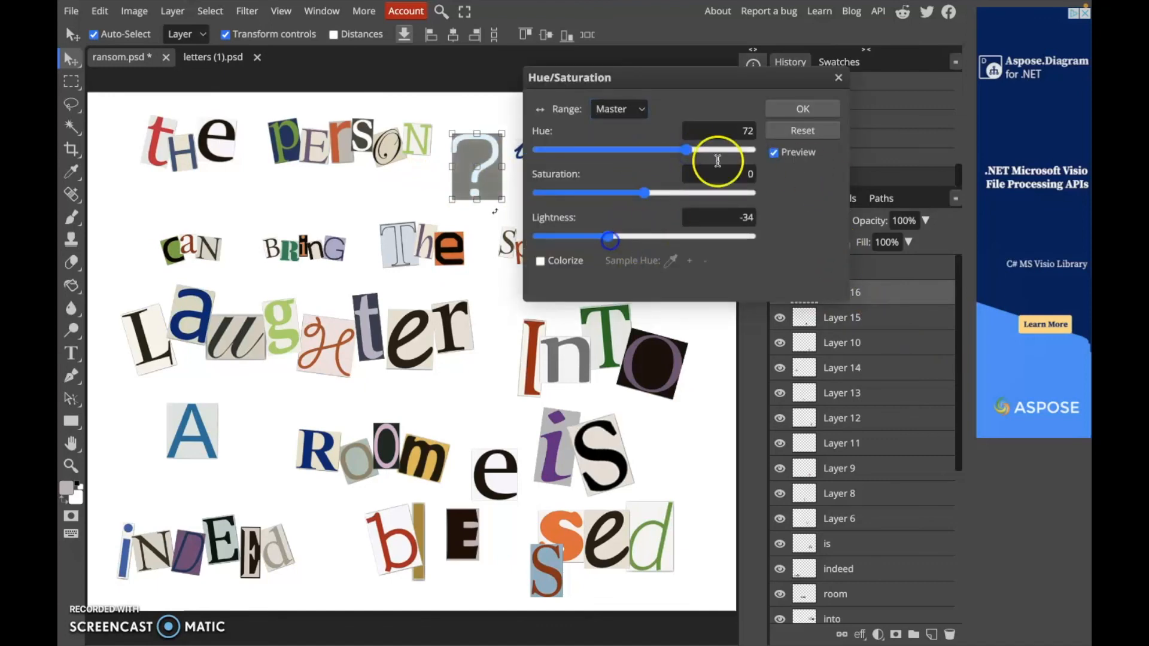
{"action": "left_click", "coordinate": [777, 109]}
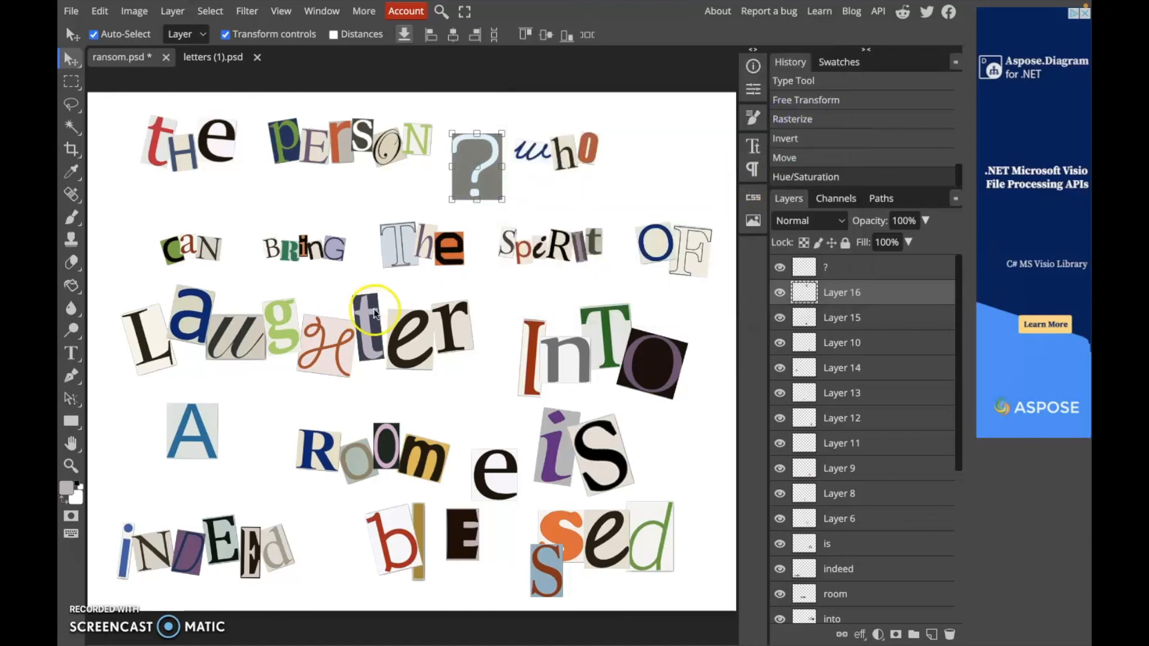
Nudge the question mark a few pixels down and right to center it within the rectangle
{"action": "left_click_drag", "start_coordinate": [473, 173], "coordinate": [470, 172]}
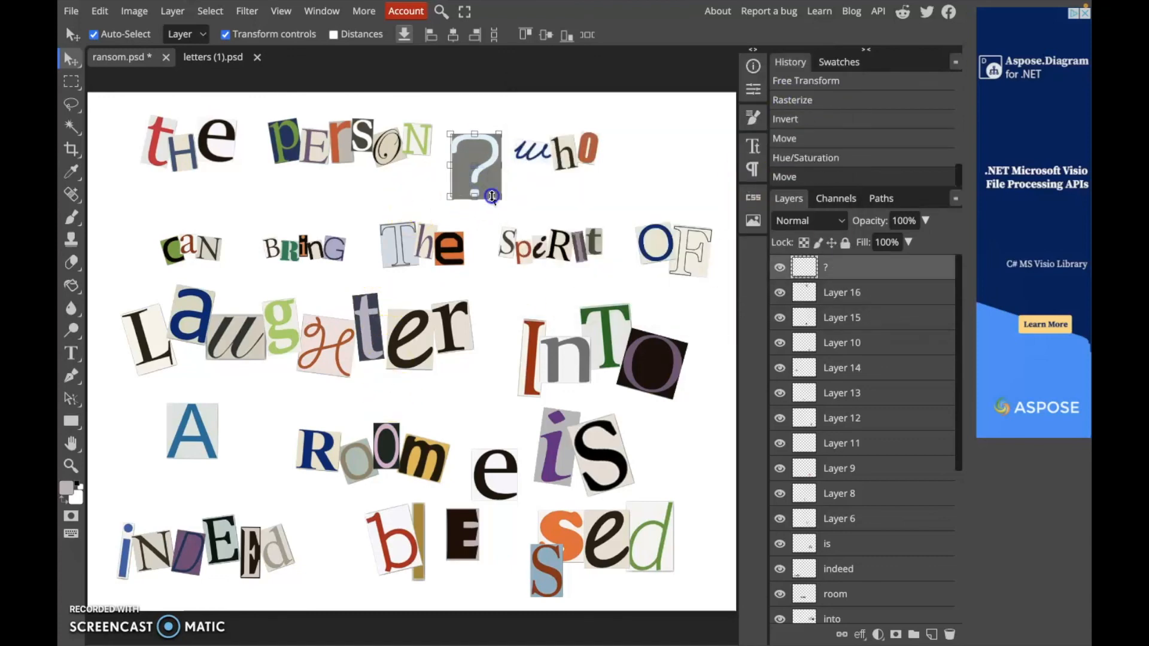
{"action": "left_click", "coordinate": [492, 197]}
{"action": "key", "text": "Down"}
{"action": "key", "text": "Down"}
{"action": "key", "text": "Down"}
{"action": "key", "text": "Down"}
{"action": "key", "text": "Down"}
{"action": "key", "text": "Down"}
{"action": "key", "text": "Down"}
{"action": "key", "text": "Right"}
{"action": "key", "text": "Right"}
{"action": "key", "text": "Right"}
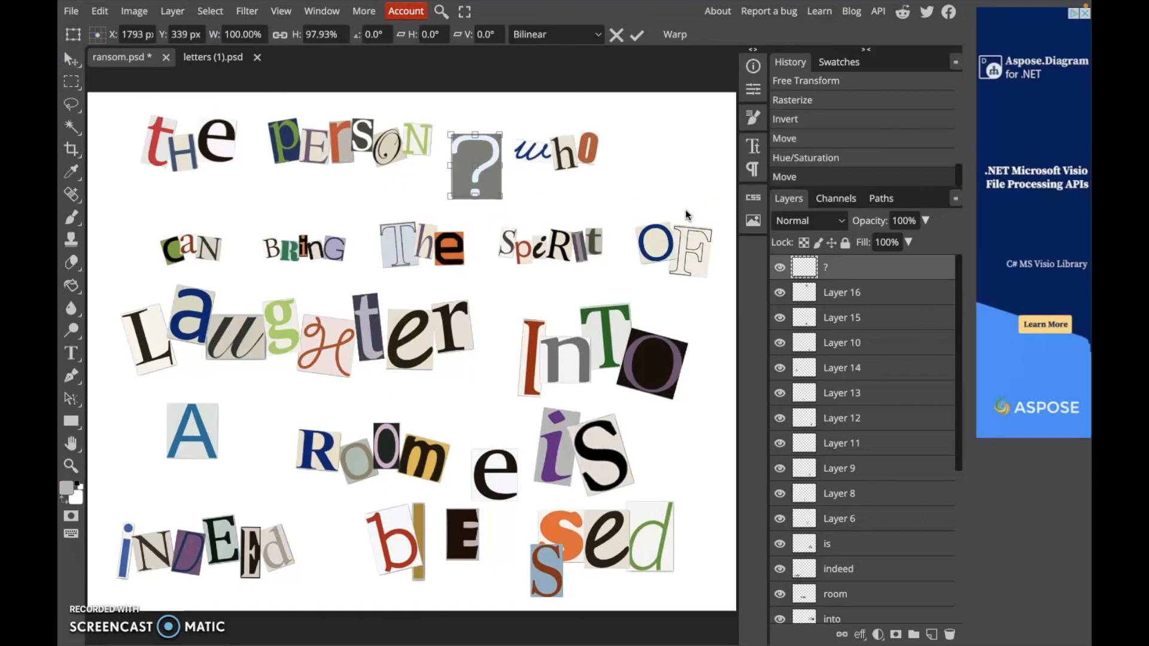
{"action": "key", "text": "Right"}
{"action": "key", "text": "Right"}
{"action": "key", "text": "Right"}
{"action": "key", "text": "Right"}
{"action": "key", "text": "Right"}
{"action": "key", "text": "Down"}
{"action": "key", "text": "Down"}
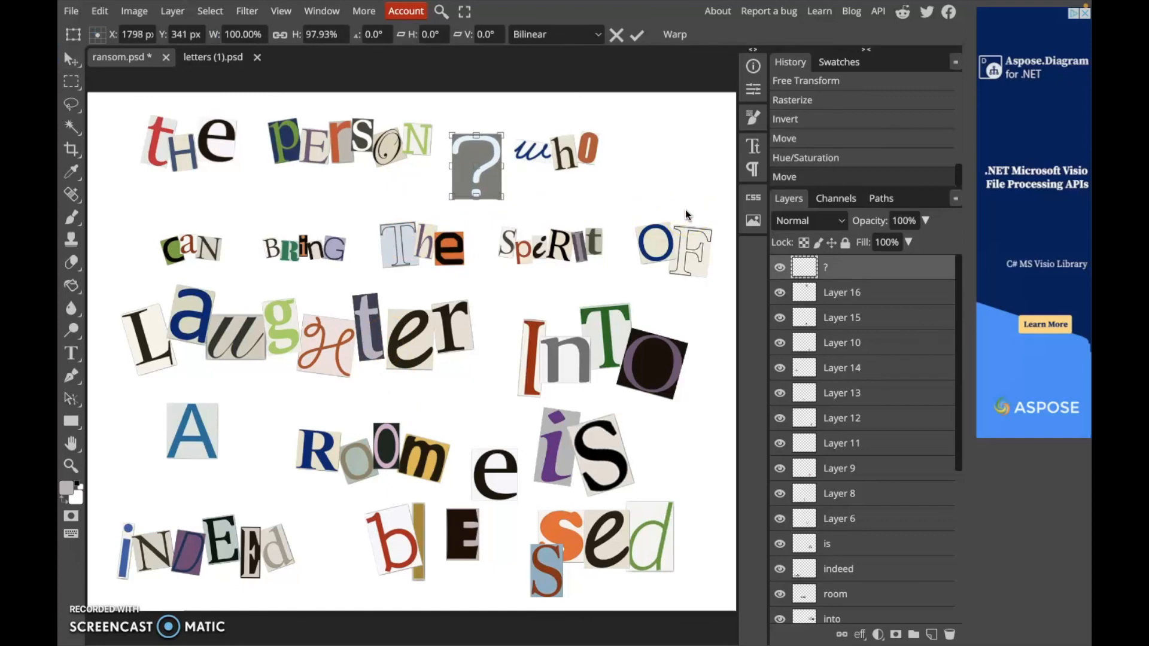
{"action": "left_click", "coordinate": [866, 258]}
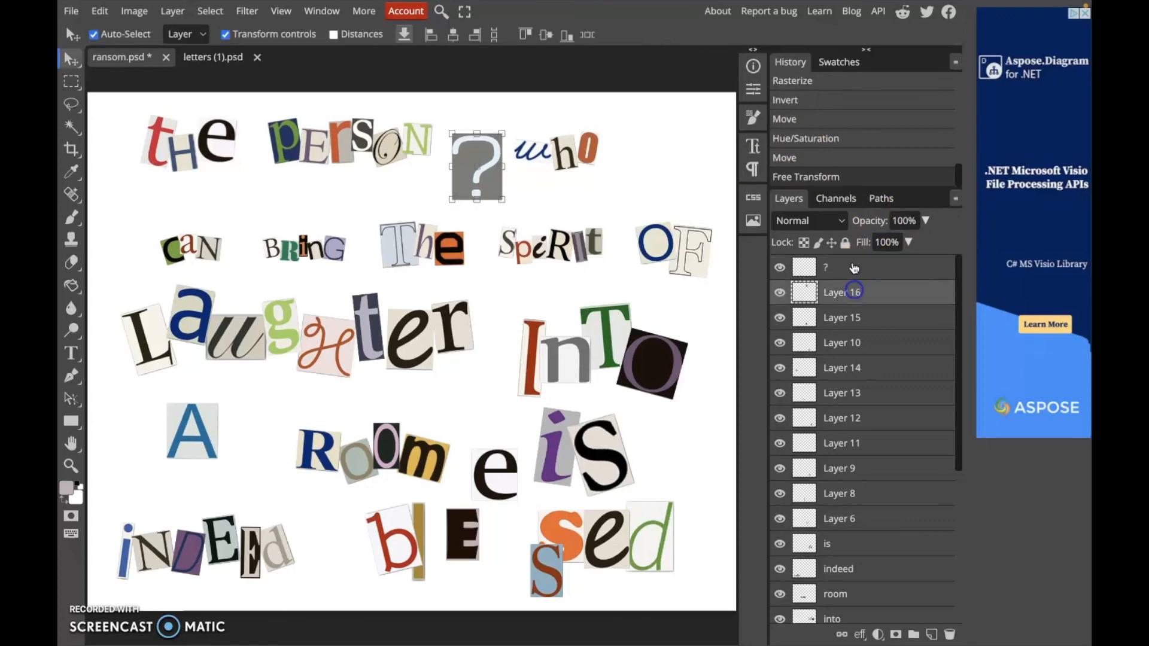
Merge the question mark layer down into the rectangle layer and shift the combined tile slightly
{"action": "left_click", "coordinate": [860, 283]}
{"action": "left_click", "coordinate": [860, 275]}
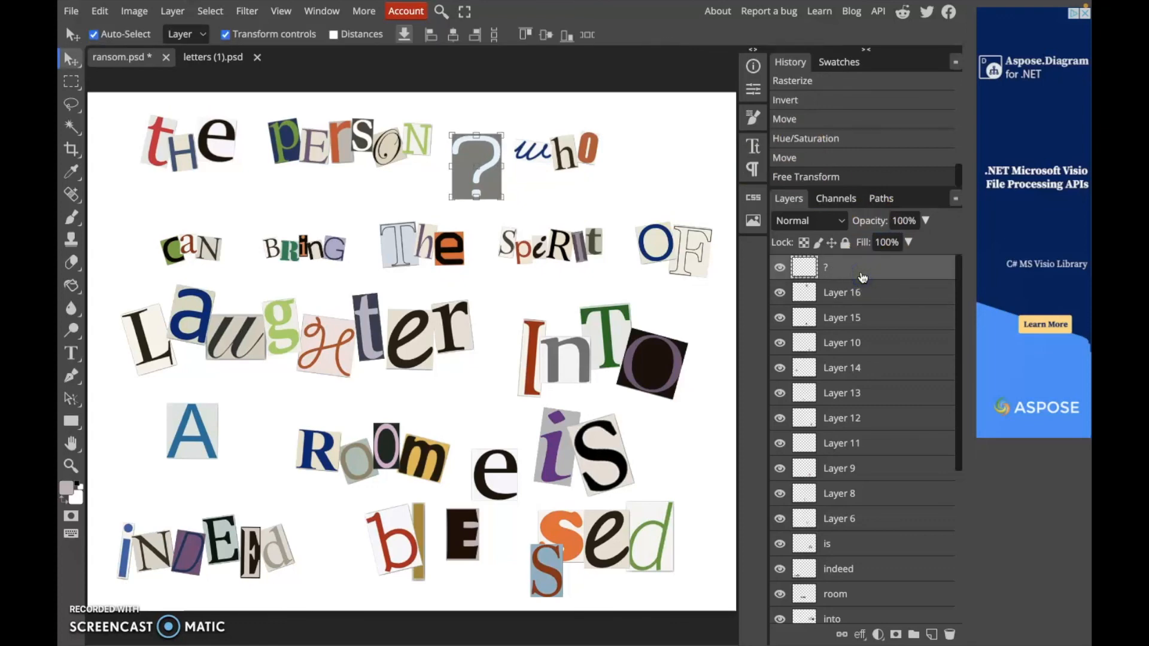
{"action": "key", "text": "ctrl+e"}
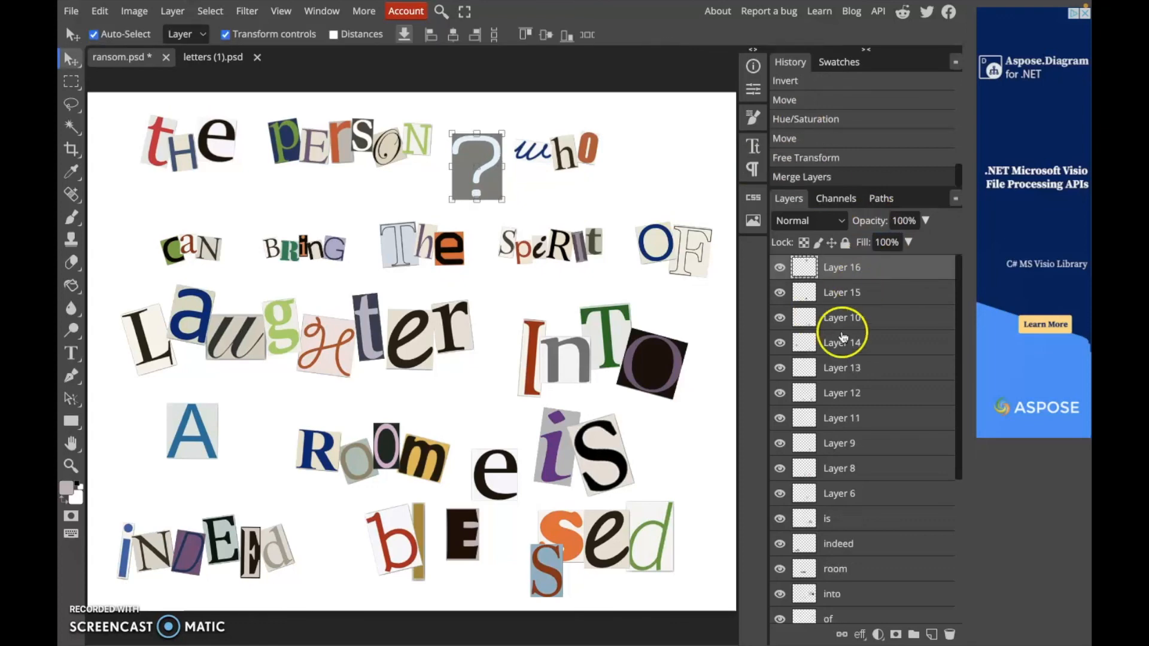
{"action": "mouse_move", "coordinate": [474, 160]}
{"action": "left_mouse_down"}
{"action": "mouse_move", "coordinate": [516, 174]}
{"action": "mouse_move", "coordinate": [463, 217]}
{"action": "mouse_move", "coordinate": [451, 161]}
{"action": "mouse_move", "coordinate": [461, 155]}
{"action": "left_mouse_up"}
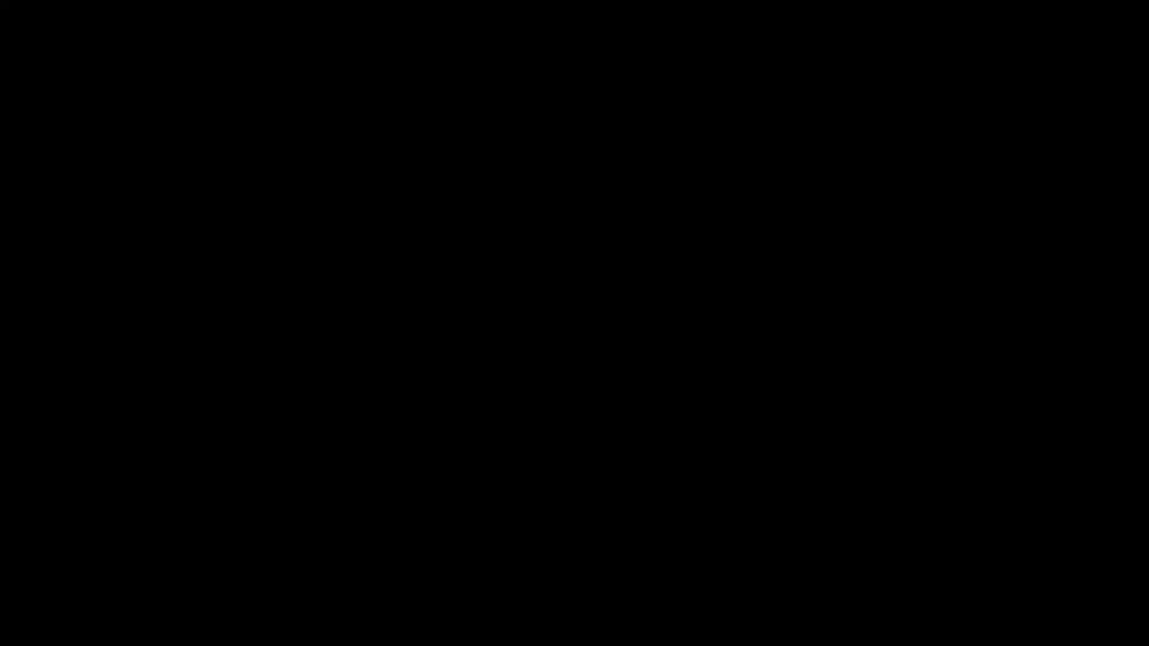